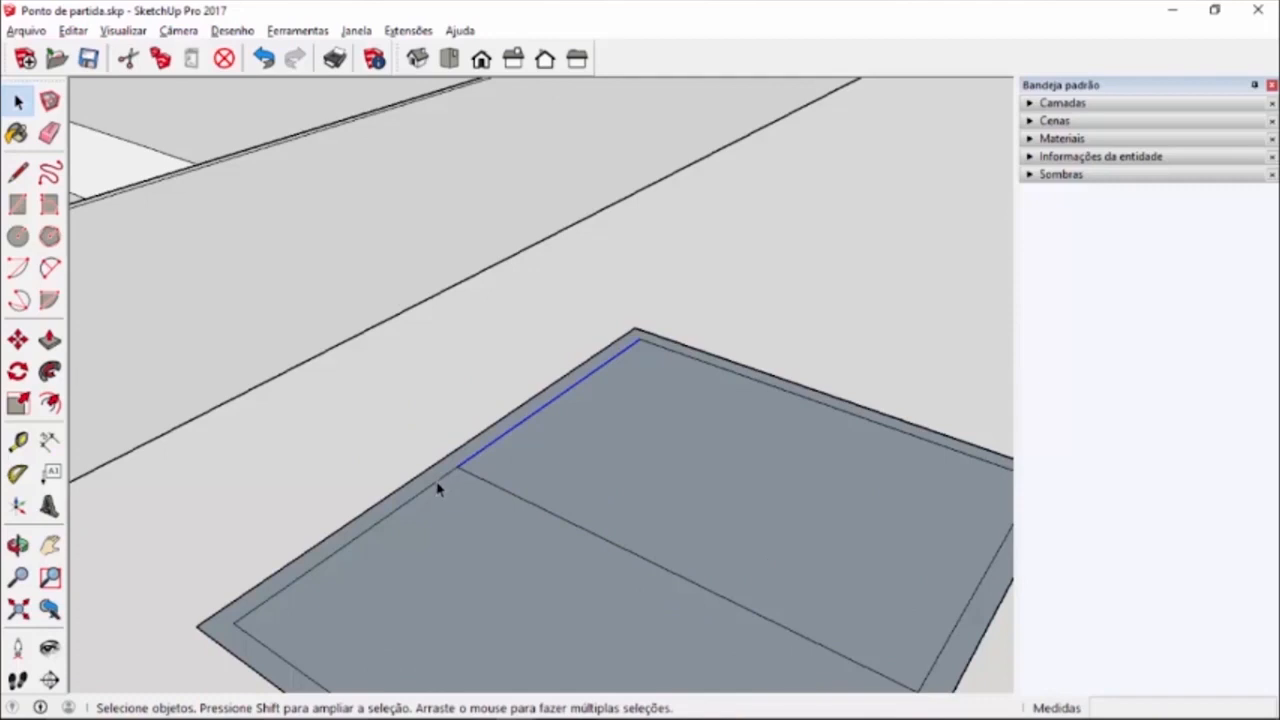
# - Pull up the border strip around the divided rectangle about 2.97 m with Push/Pull to form walls
pyautogui.click(415, 427)
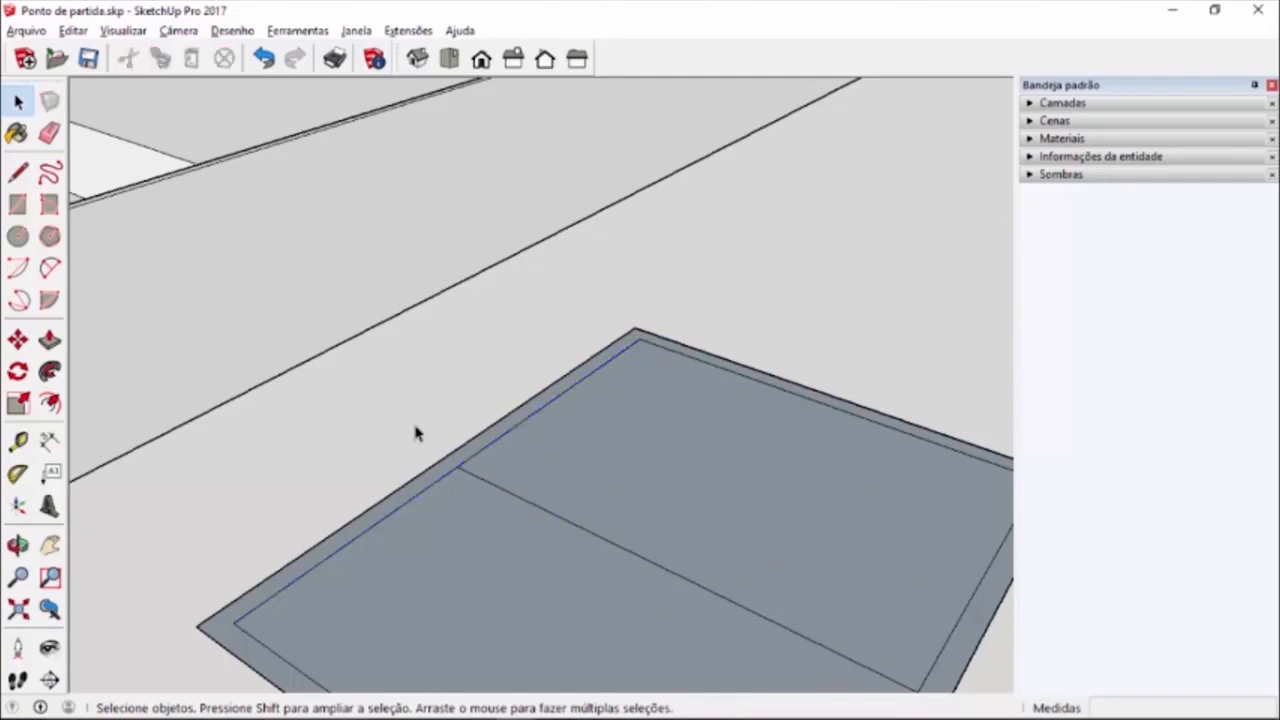
pyautogui.press('p')
pyautogui.click(437, 480)
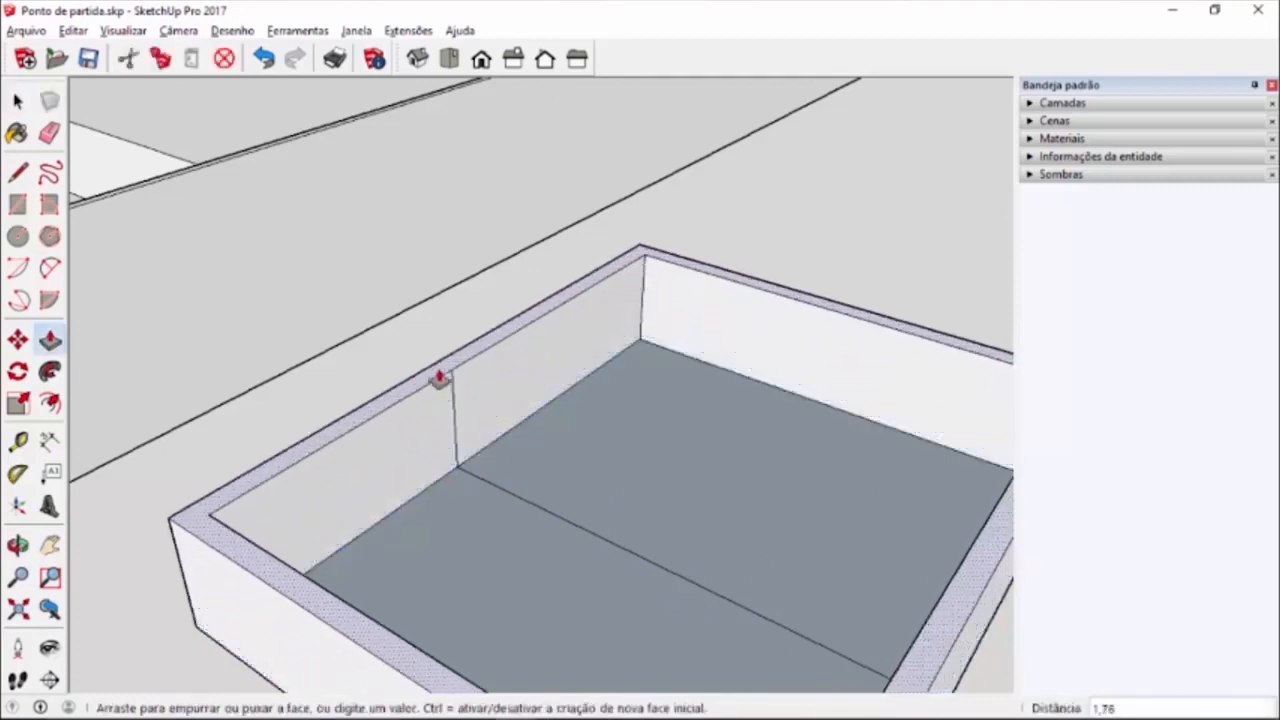
pyautogui.click(443, 307)
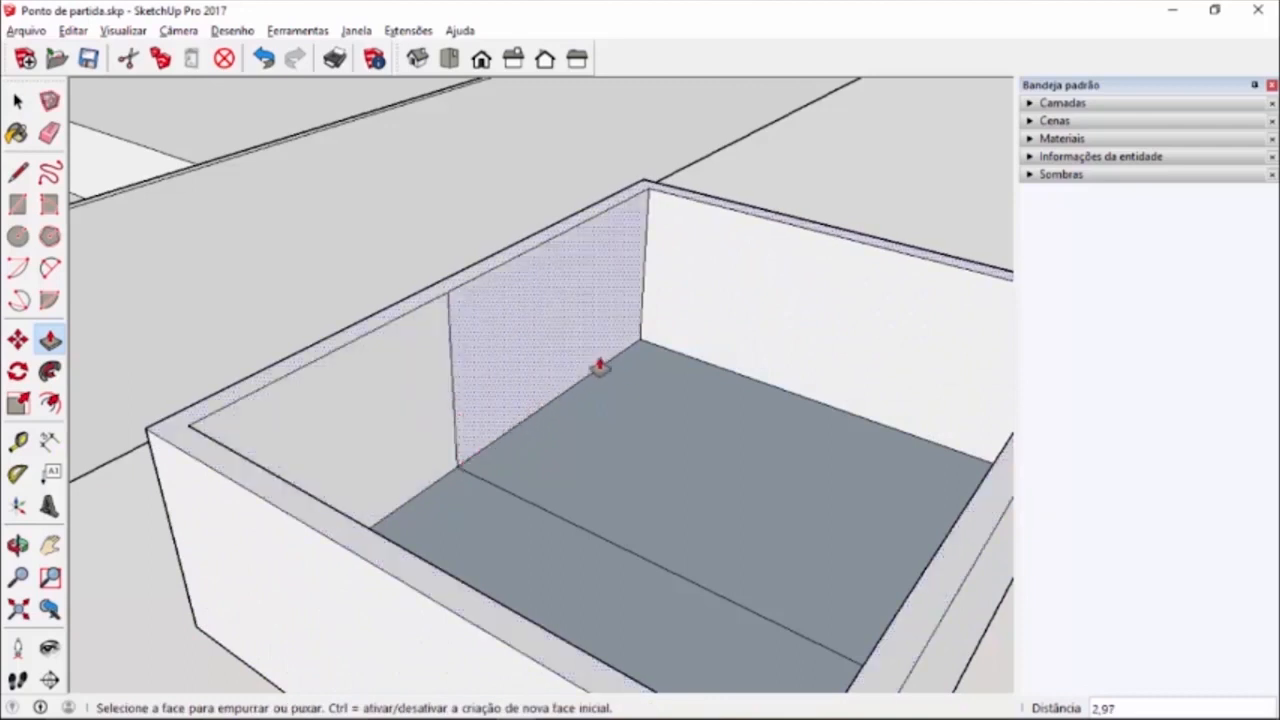
pyautogui.press('space')
pyautogui.click(481, 460)
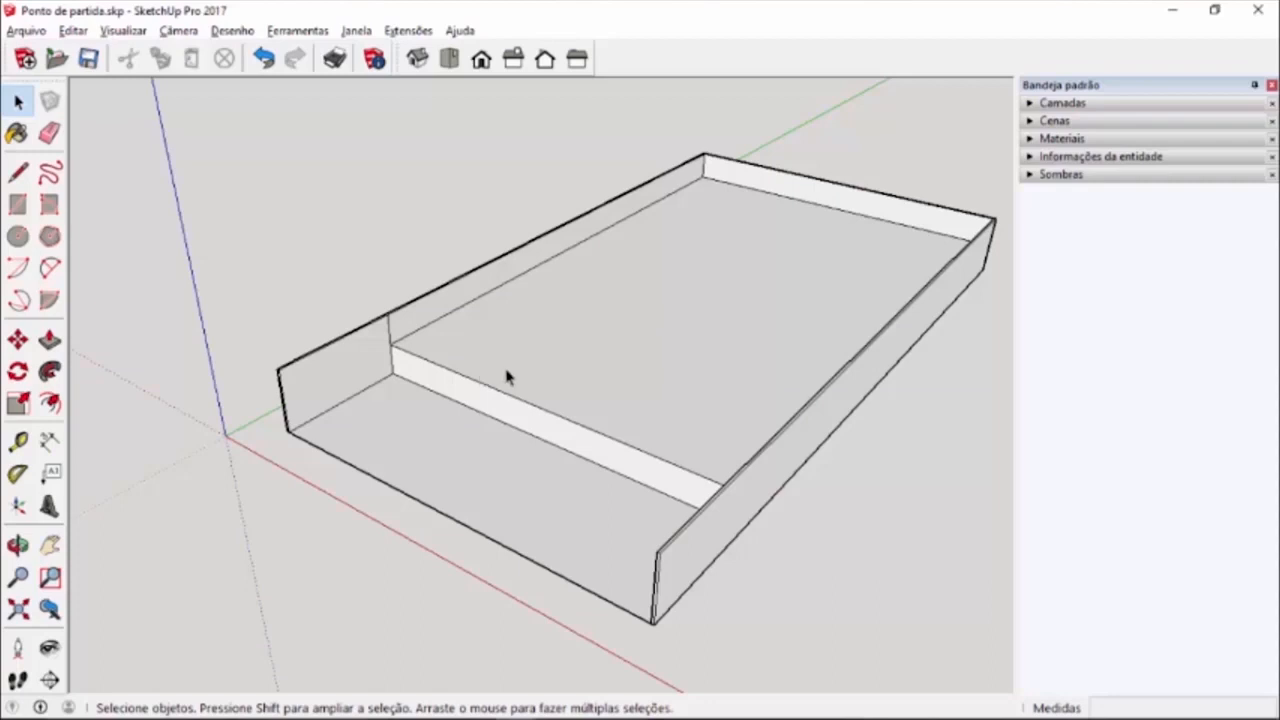
# - Try to delete the vertical seam line on the side wall without opening the terrain group, and undo the deletion
pyautogui.click(545, 418)
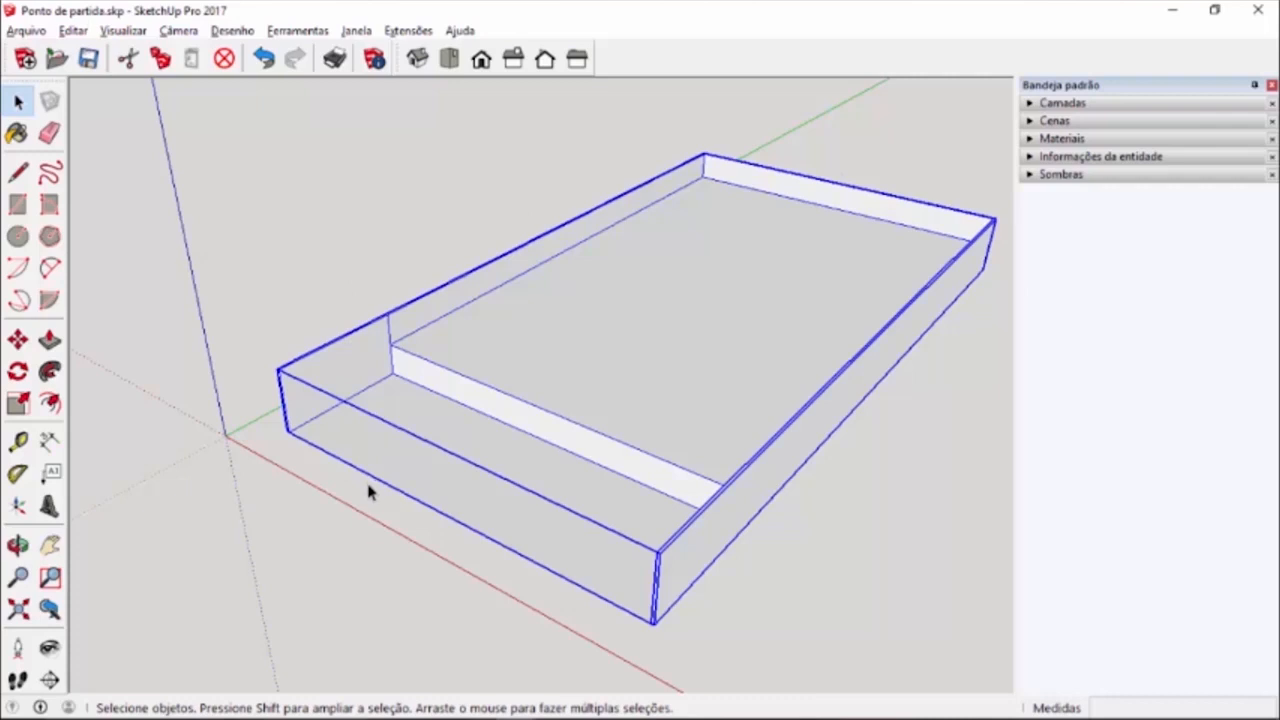
pyautogui.scroll(5, 380, 350)
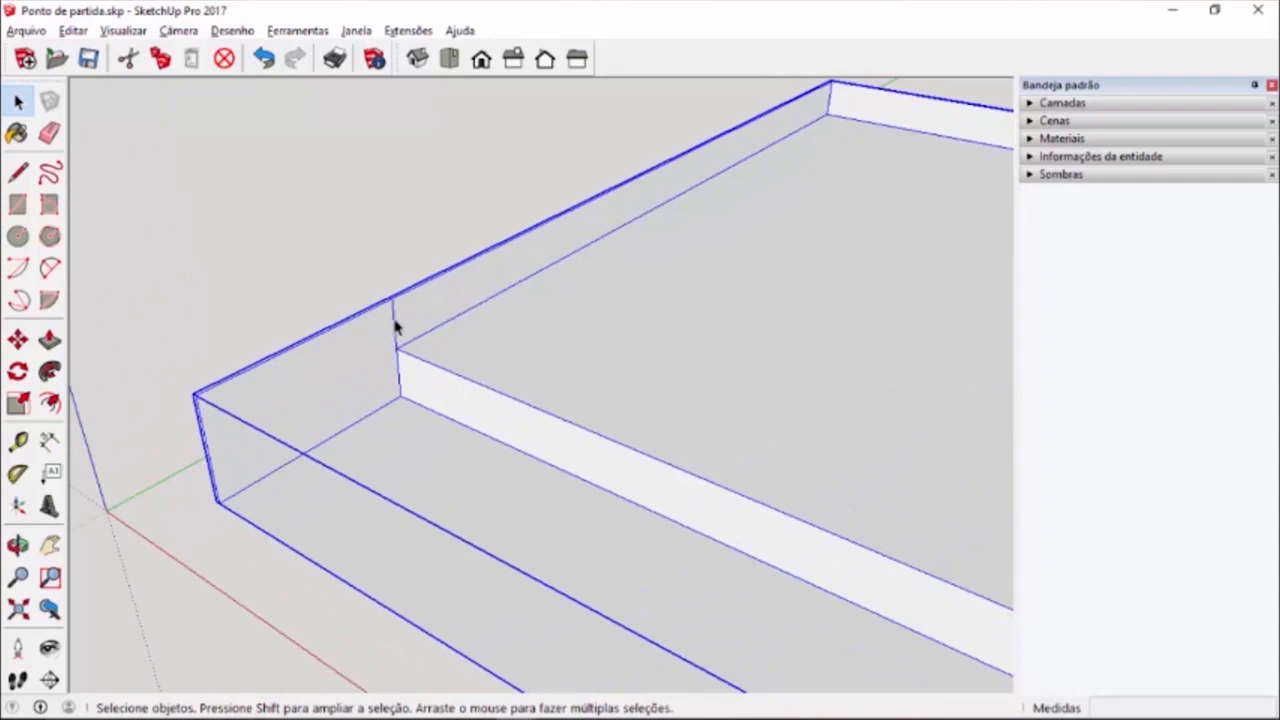
pyautogui.press('Delete')
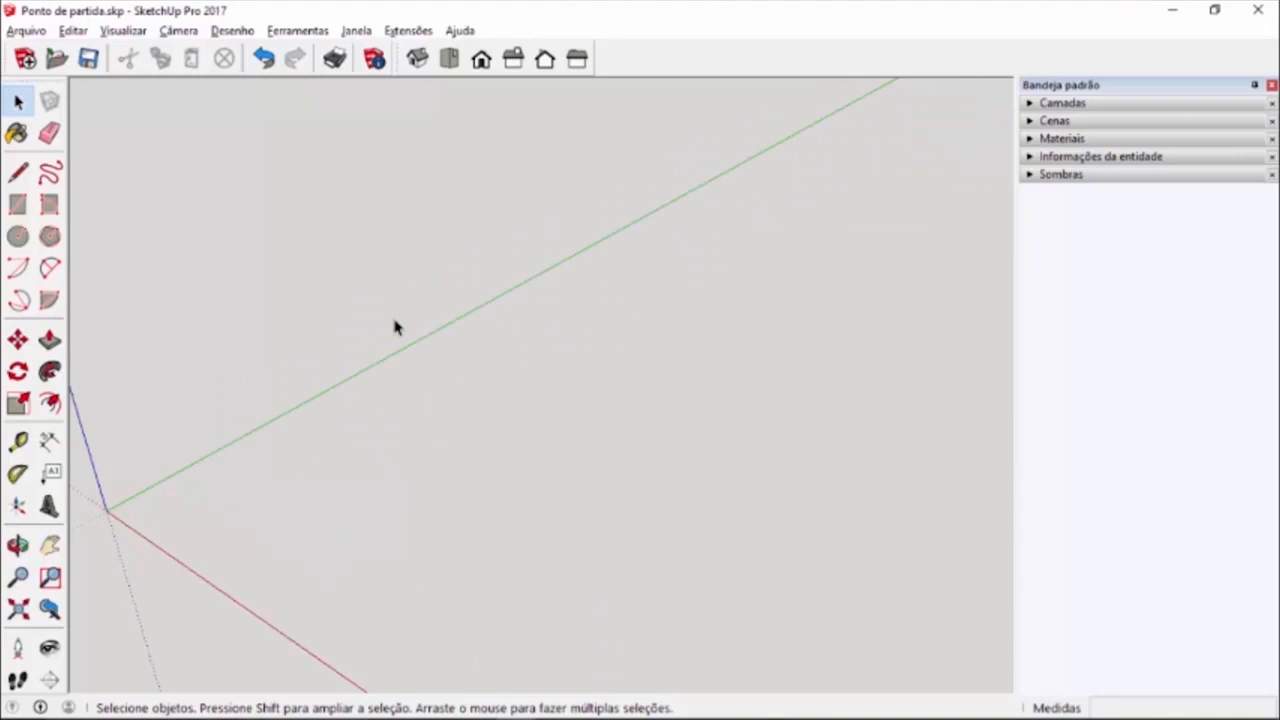
pyautogui.hotkey('ctrl', 'z')
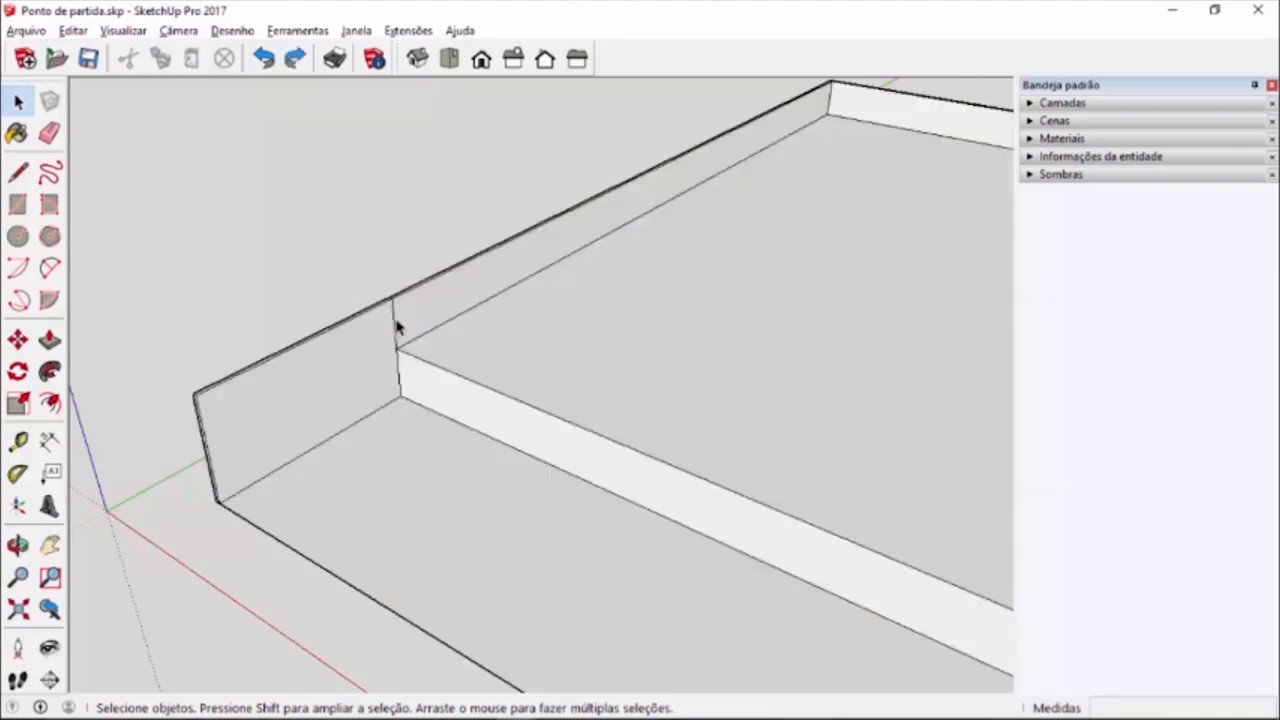
# - Try to remove the seam line with the Eraser from outside the terrain group, and restore the erased geometry
pyautogui.click(50, 133)
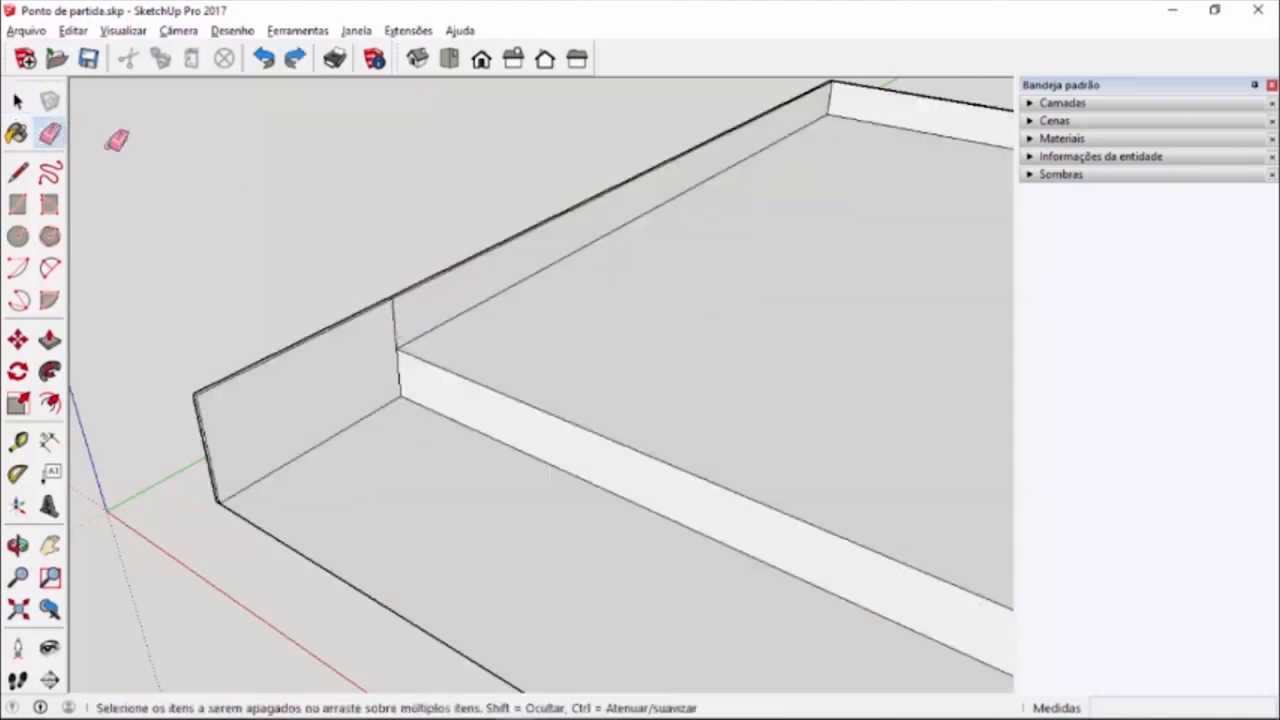
pyautogui.hotkey('ctrl', 'a')
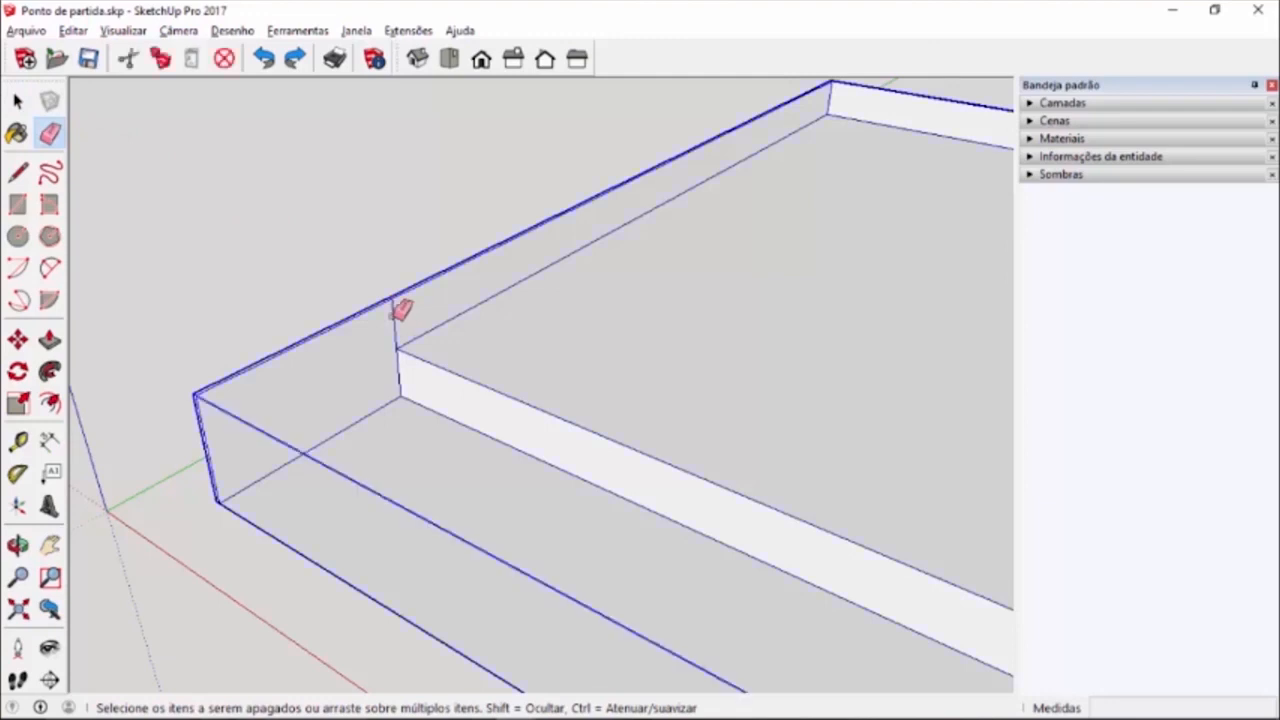
pyautogui.press('Delete')
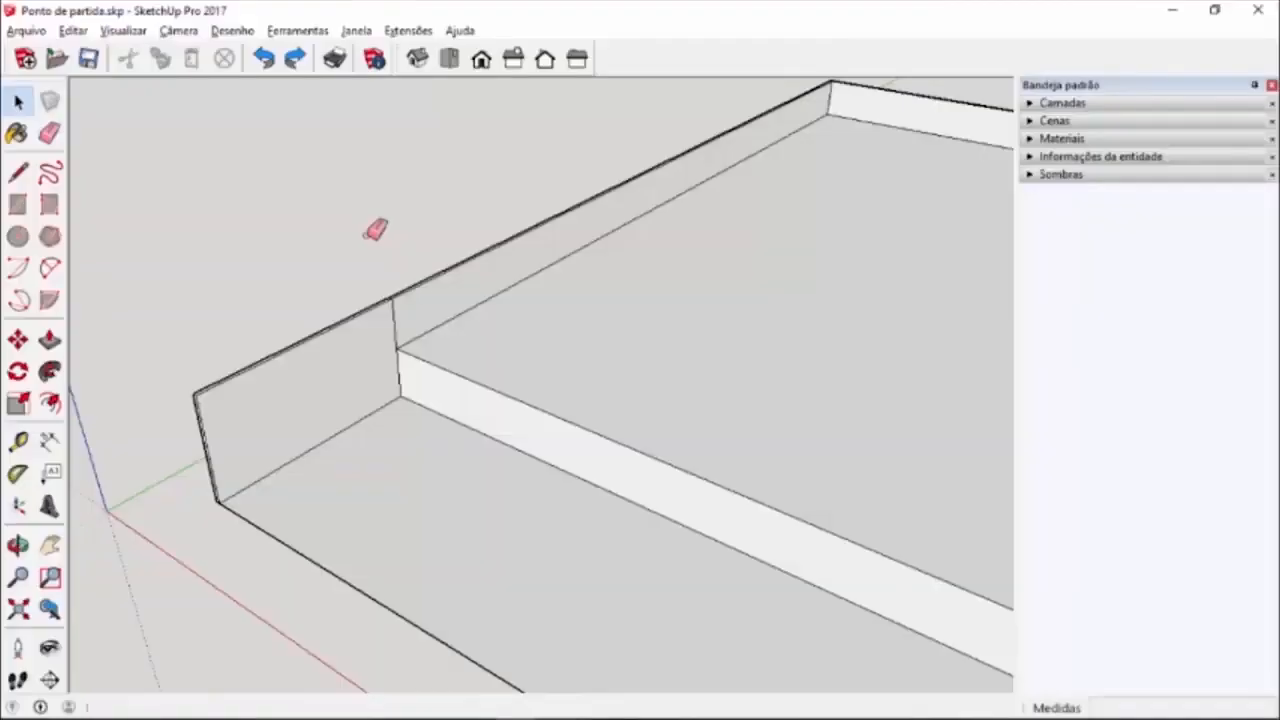
pyautogui.press('space')
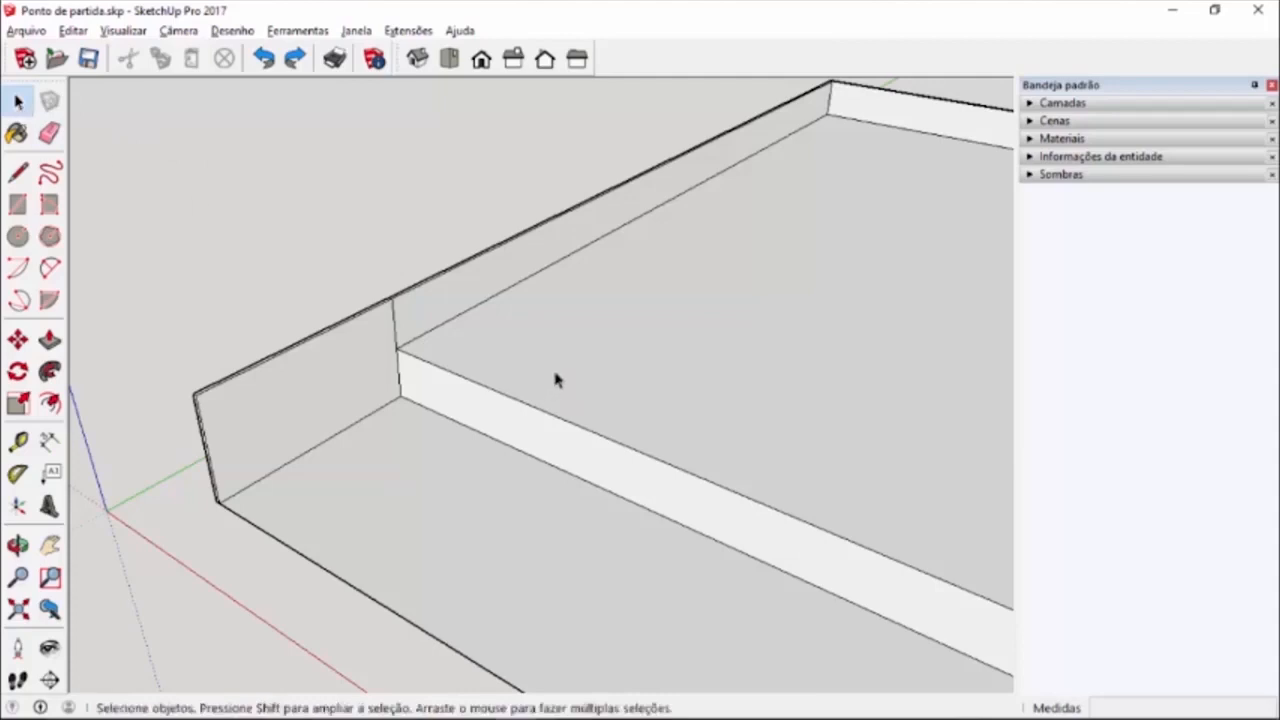
# - Open the terrain group for editing and delete the vertical seam line above the step on the side wall
pyautogui.scroll(-1, 522, 347)
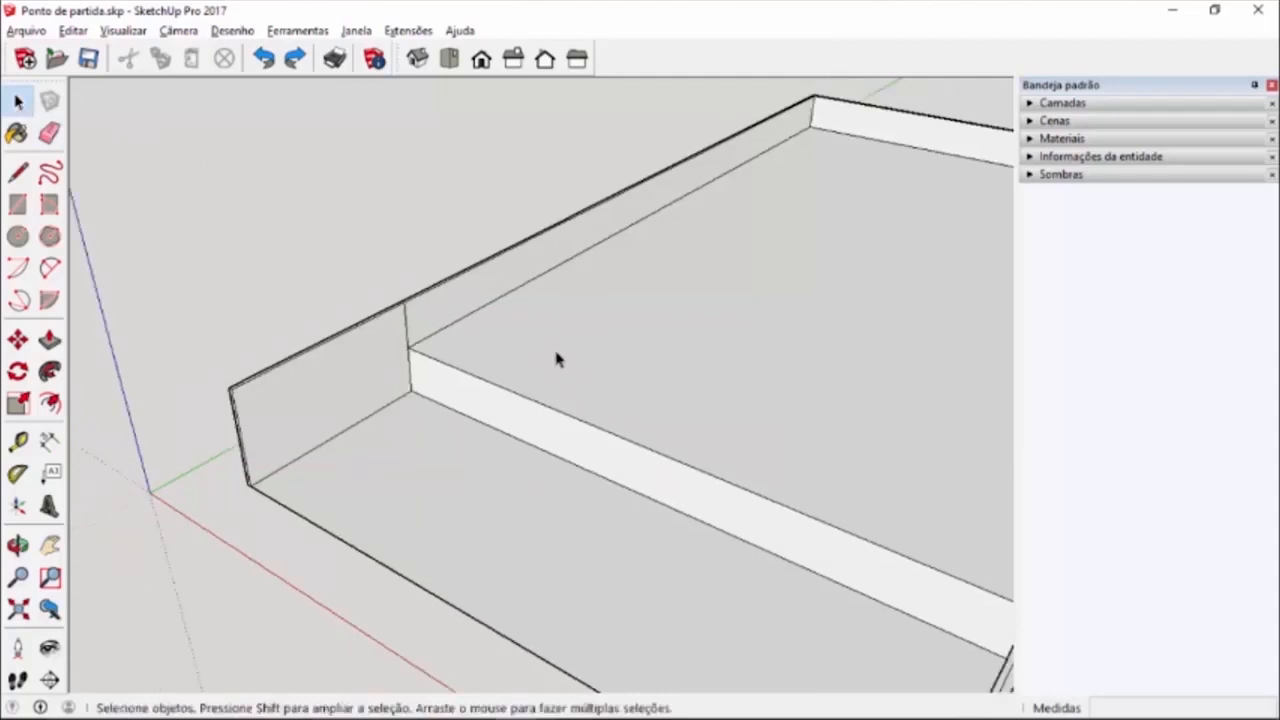
pyautogui.click(557, 360)
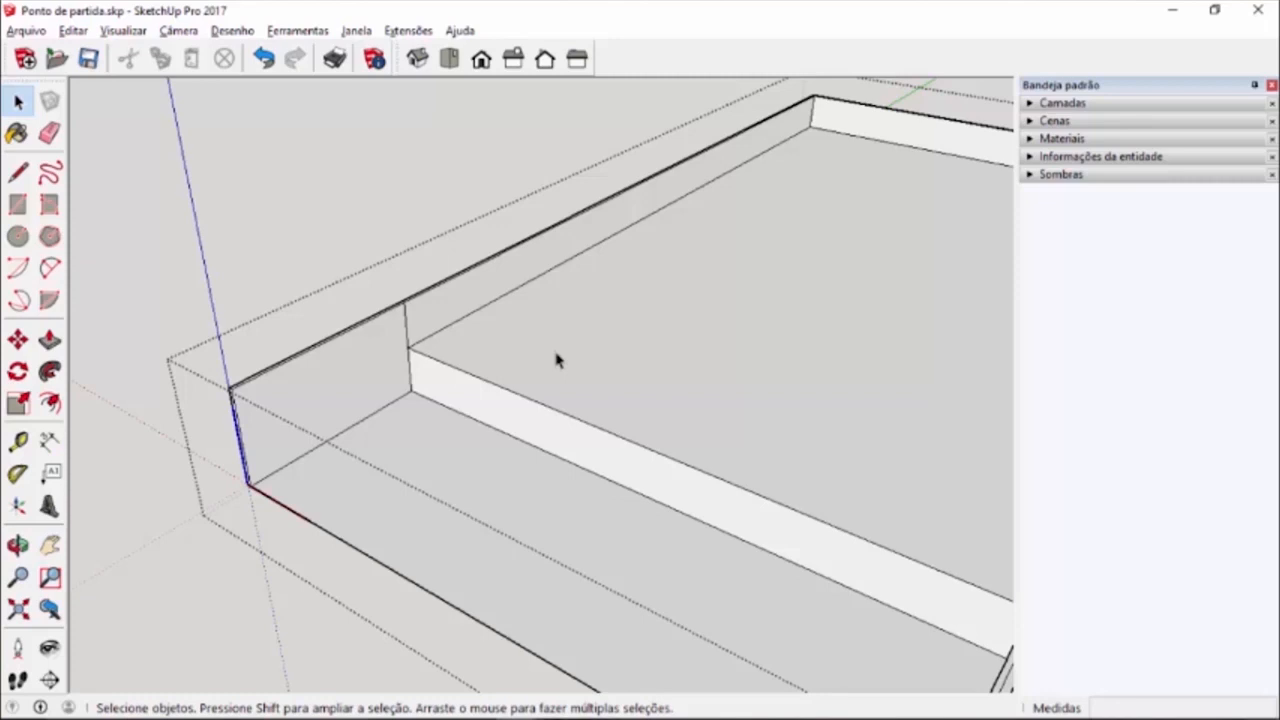
pyautogui.click(553, 420)
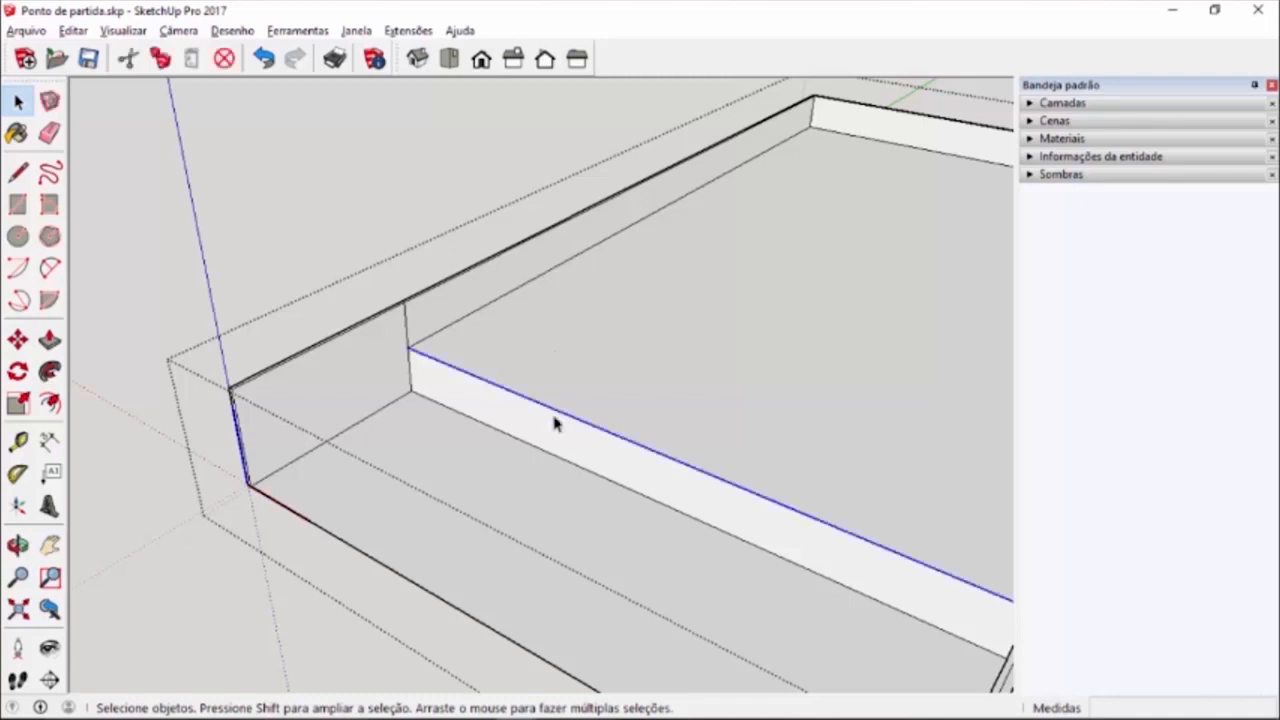
pyautogui.click(540, 385)
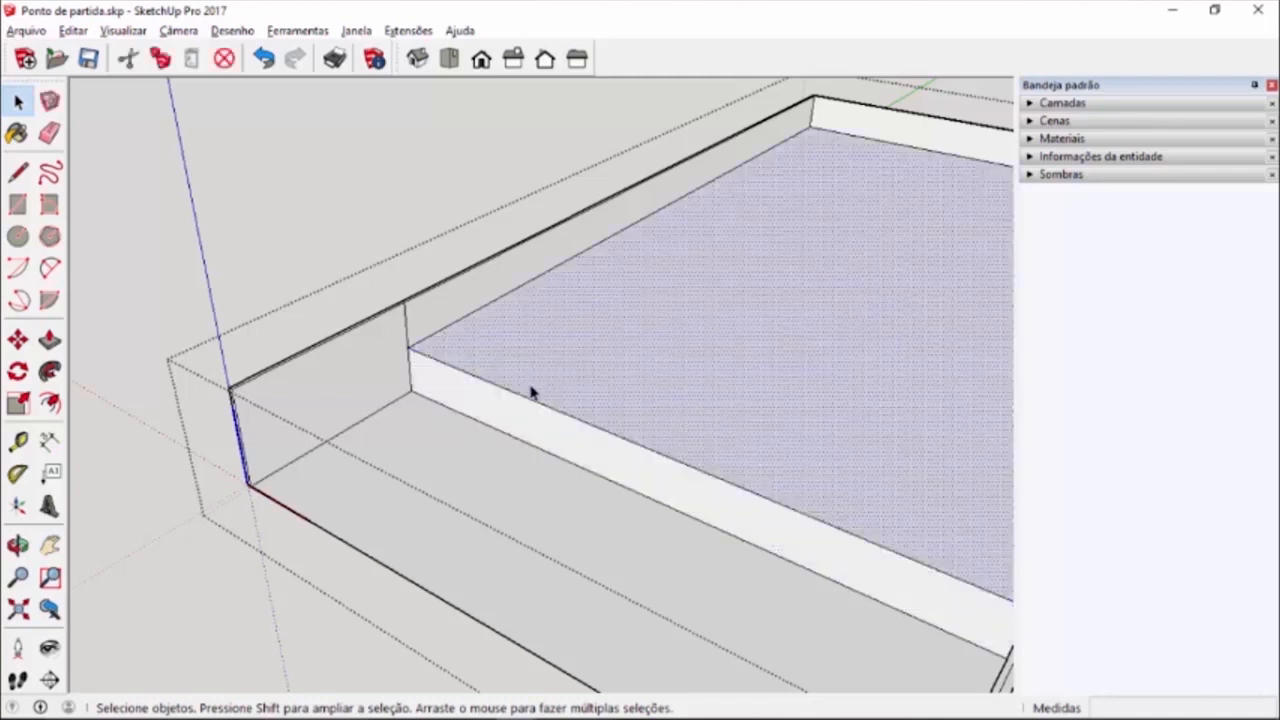
pyautogui.click(483, 449)
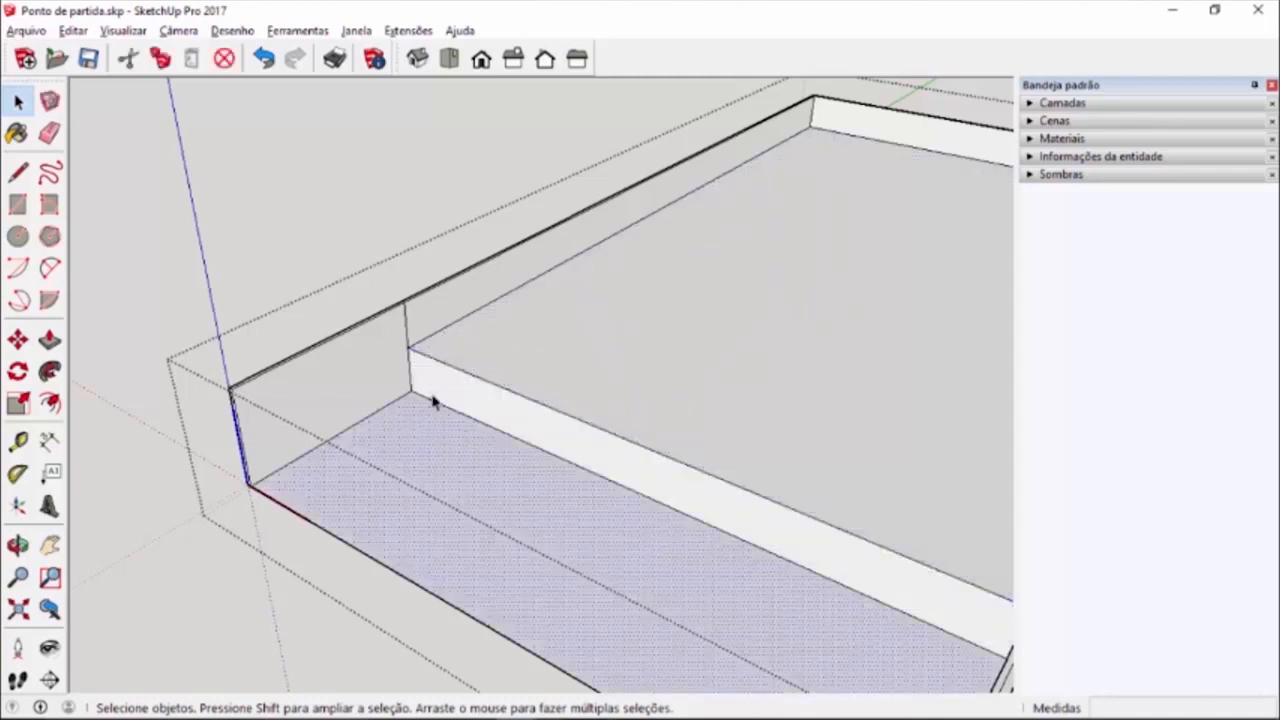
pyautogui.click(407, 338)
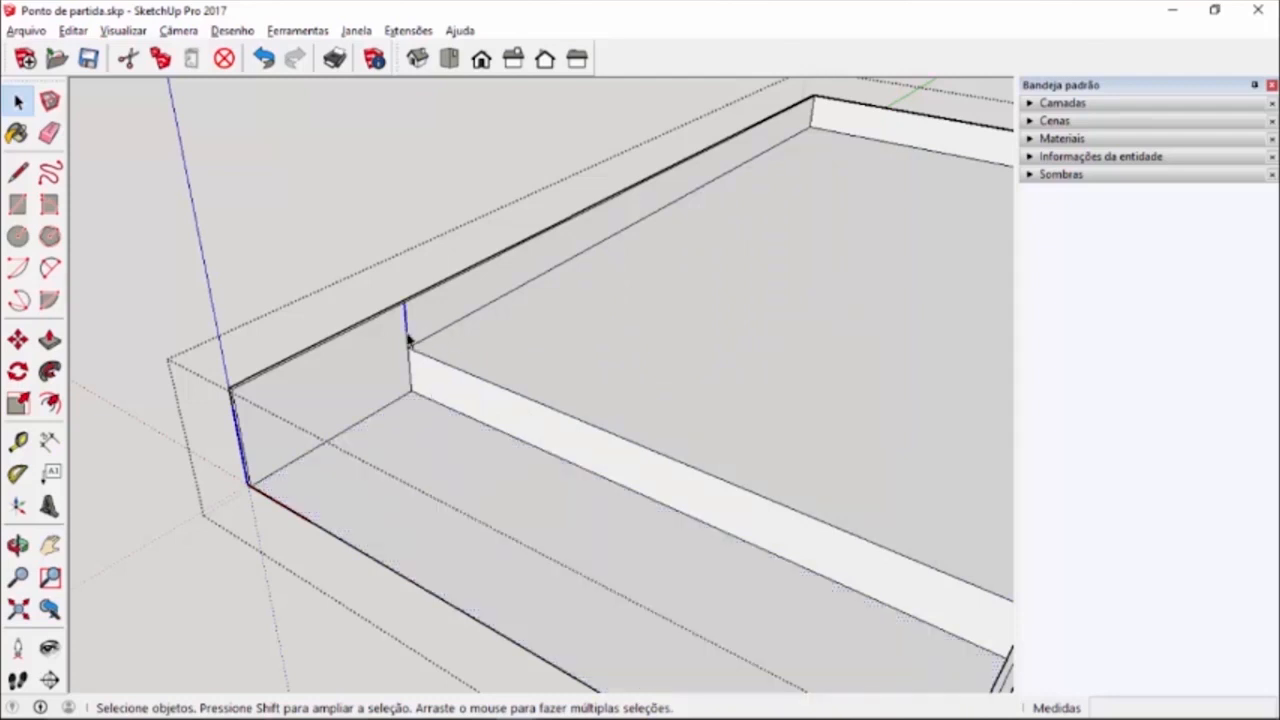
pyautogui.press('Delete')
# - Delete the matching vertical seam line on the opposite side wall and close the terrain group
pyautogui.moveTo(407, 338); pyautogui.dragTo(774, 283, button='middle')
pyautogui.scroll(4, 765, 286)
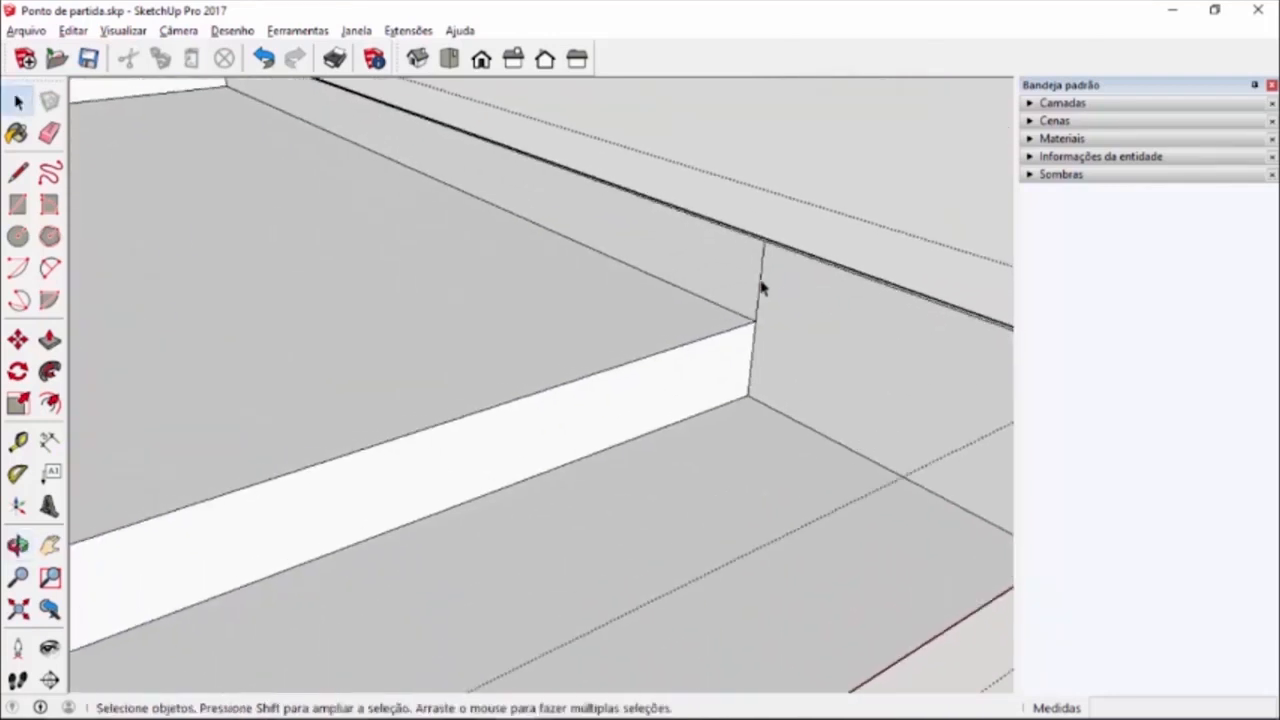
pyautogui.click(760, 292)
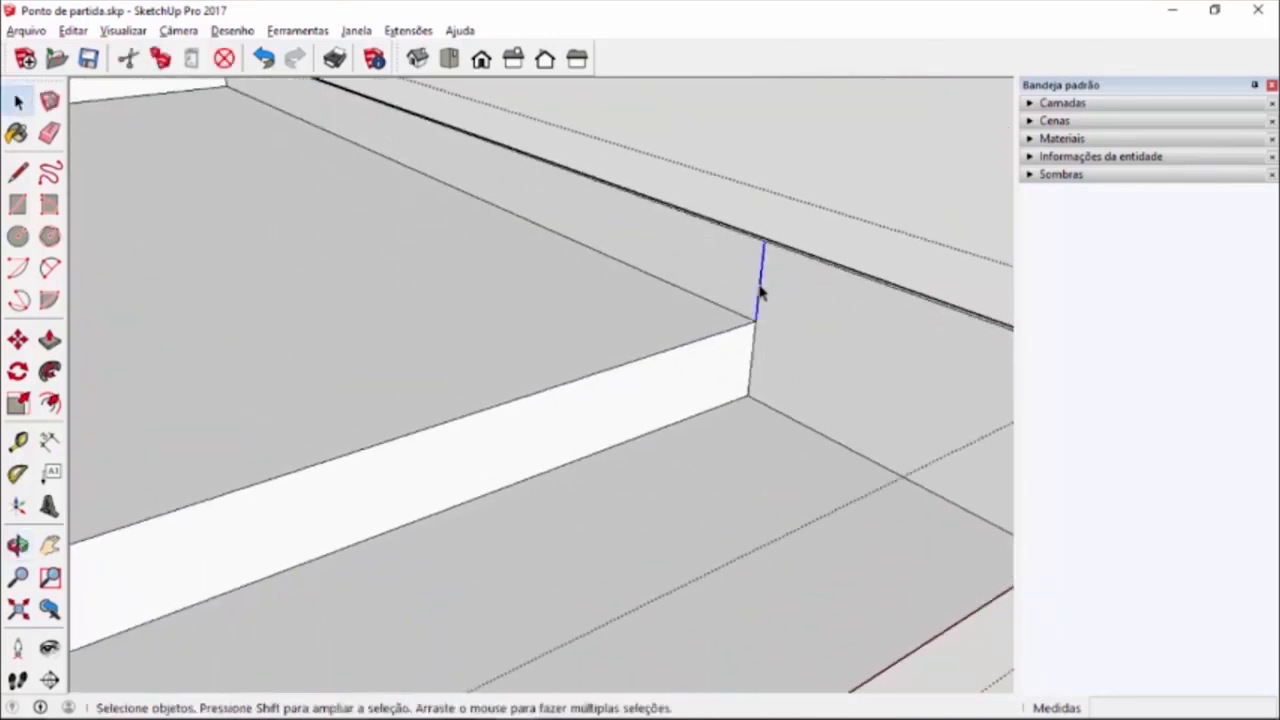
pyautogui.press('Delete')
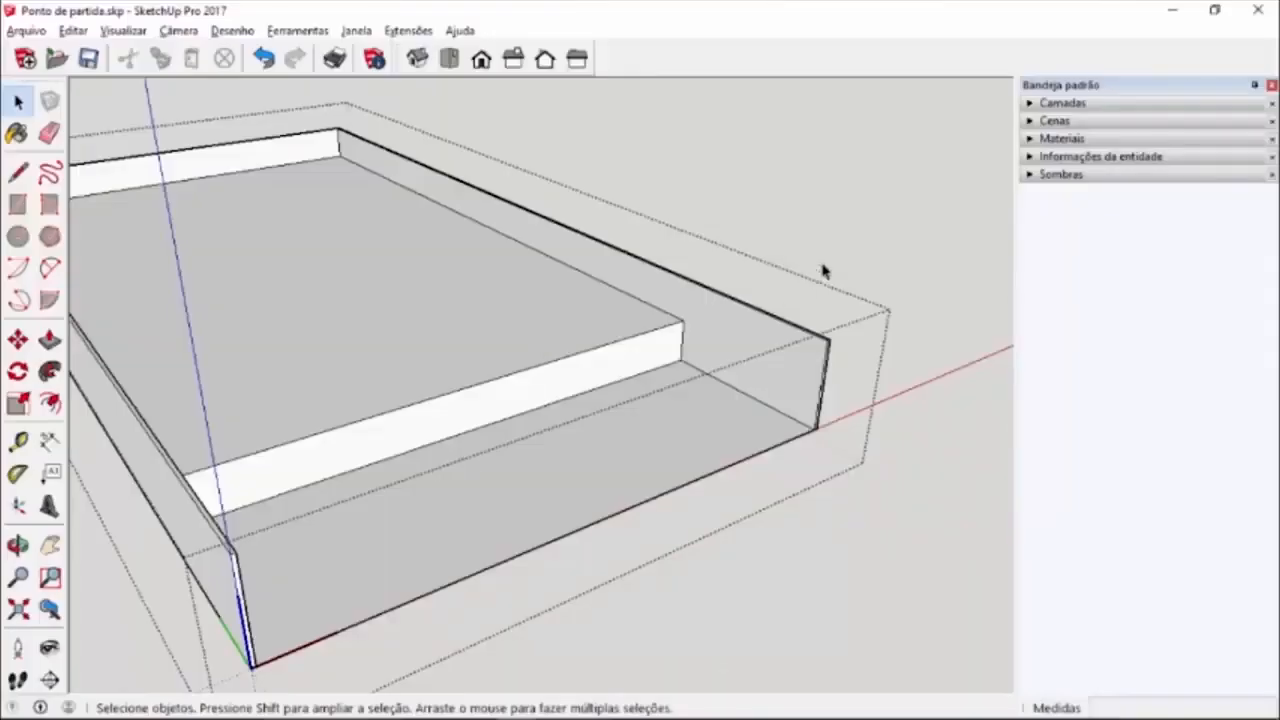
pyautogui.click(849, 227)
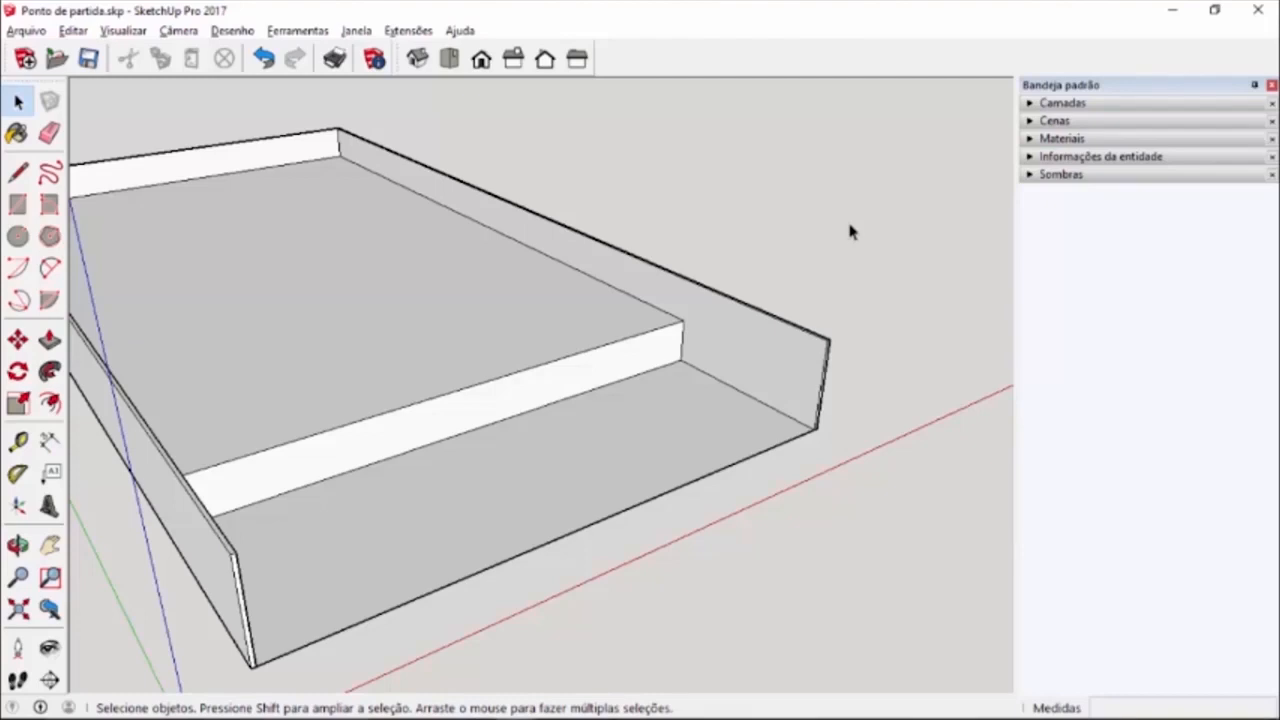
# - Reopen the terrain group to view its geometry from farther away and close it again
pyautogui.scroll(-2, 599, 316)
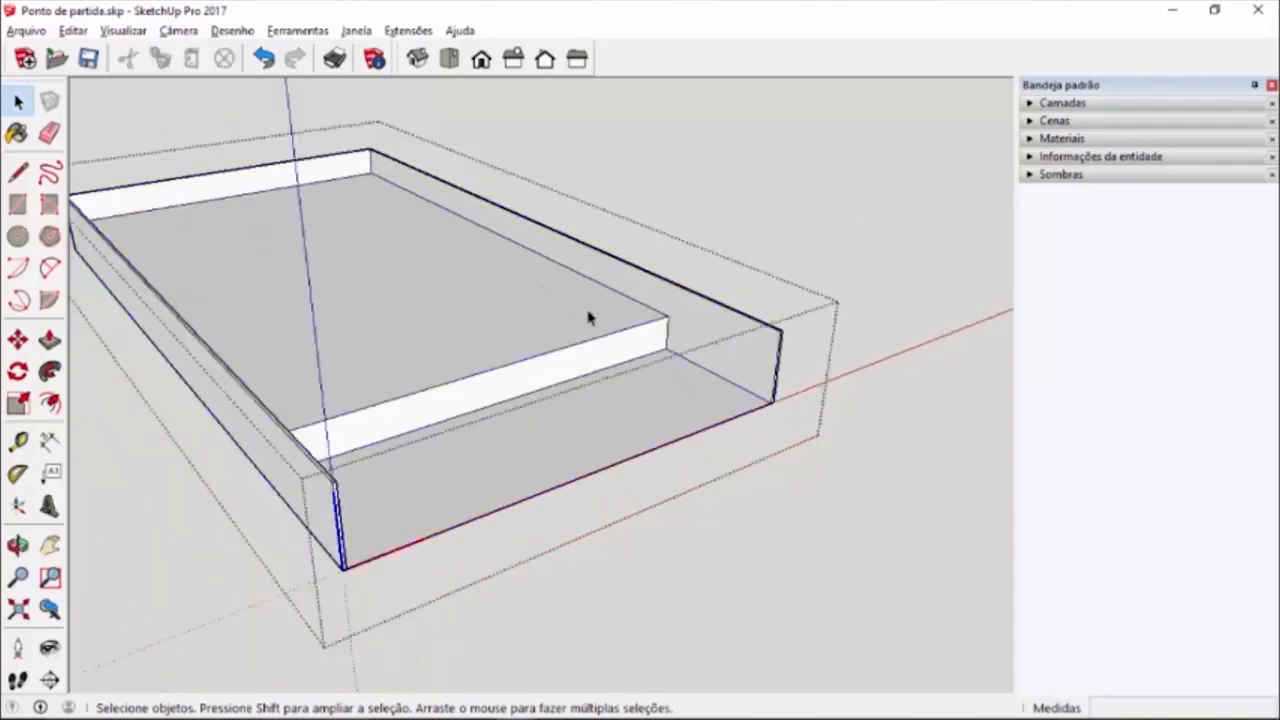
pyautogui.moveTo(774, 383); pyautogui.dragTo(815, 415, button='middle')
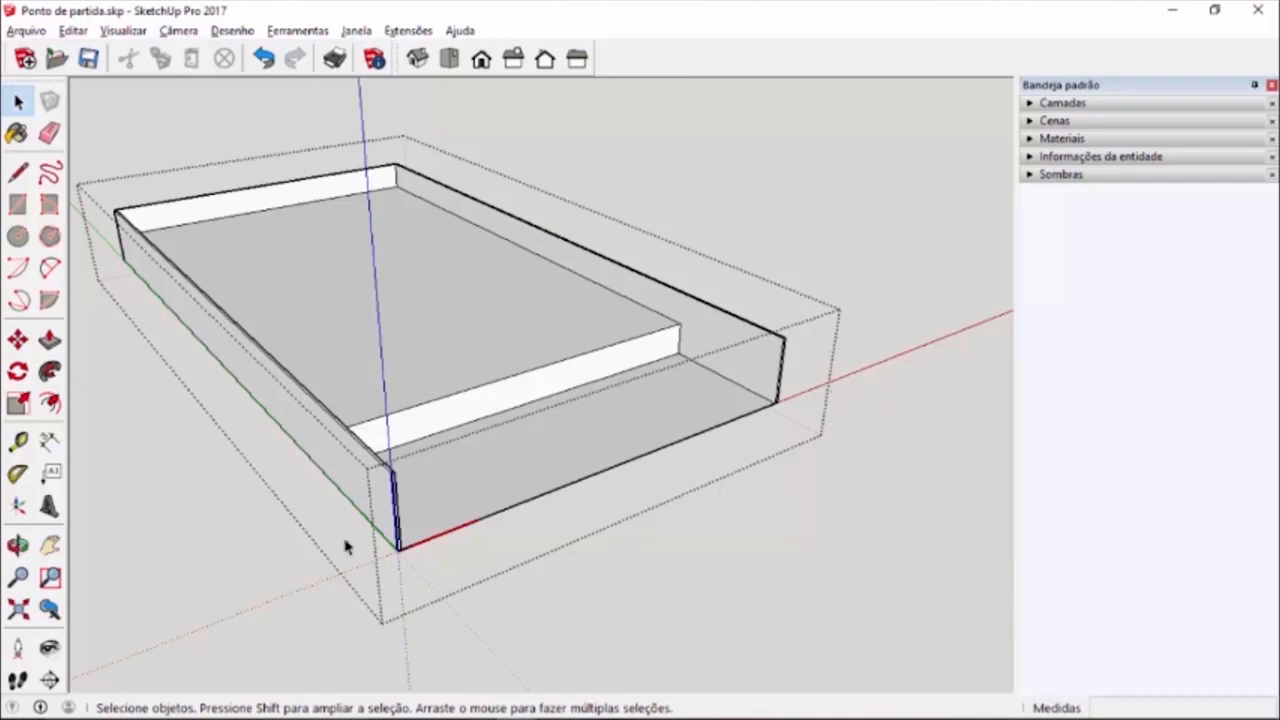
pyautogui.click(878, 263)
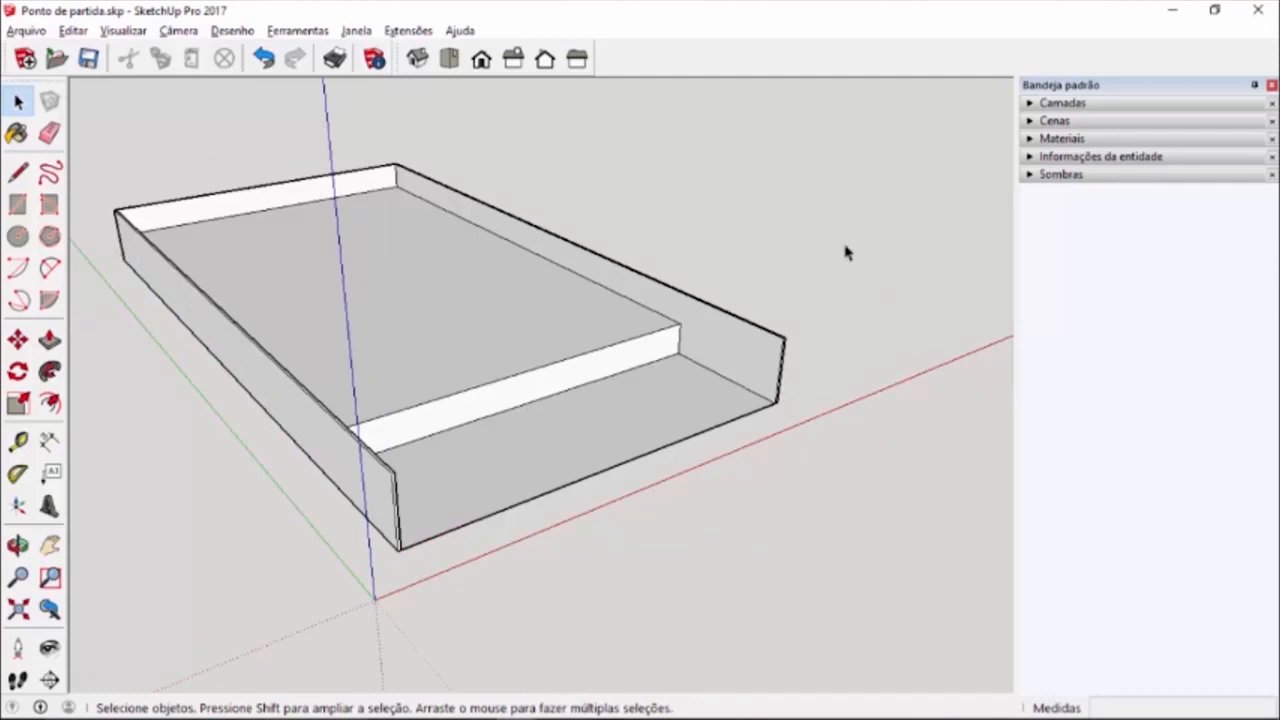
# - Draw a closed ramp profile with the Line tool on the side wall, from the step's vertical edge to the floor's front corner
pyautogui.scroll(3, 778, 348)
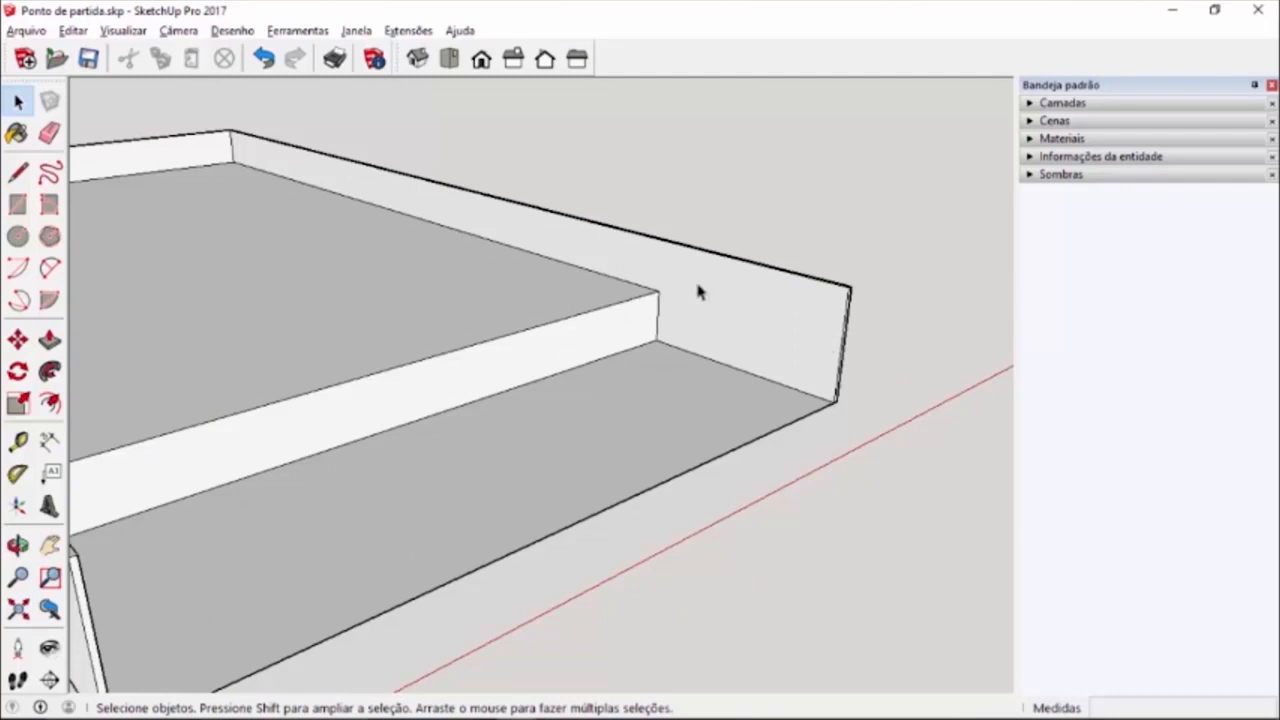
pyautogui.scroll(3, 610, 344)
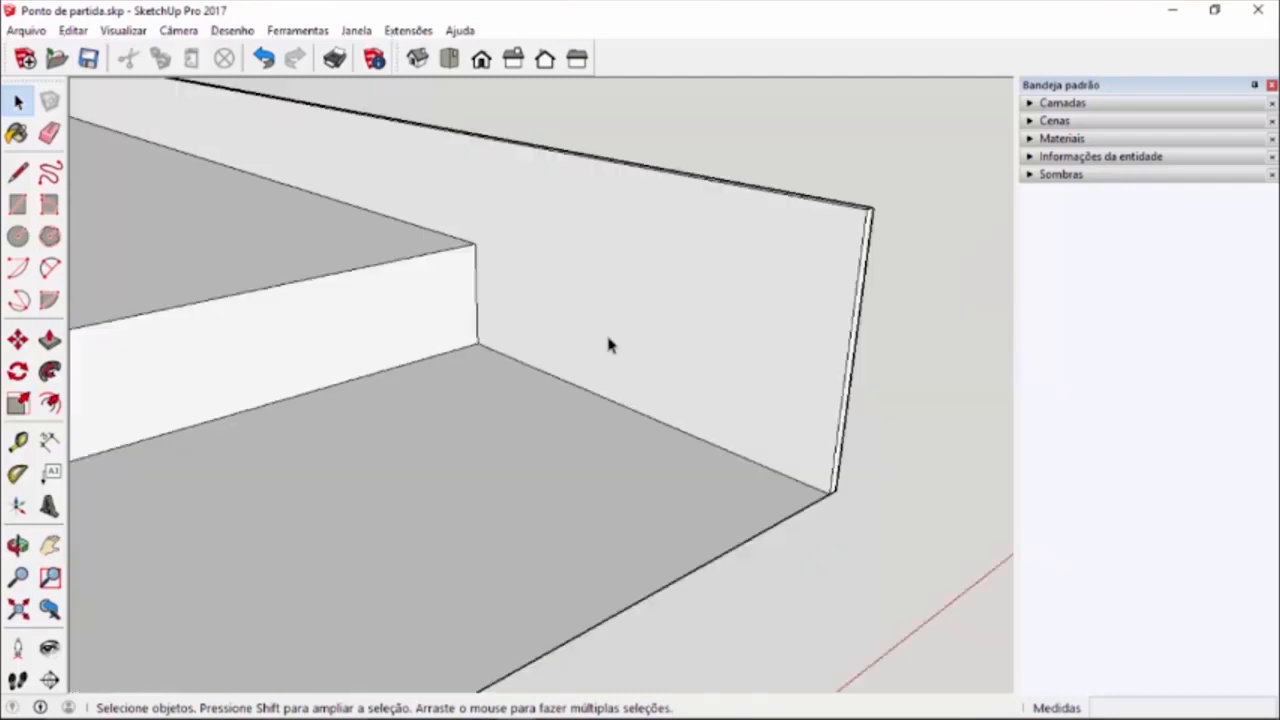
pyautogui.press('l')
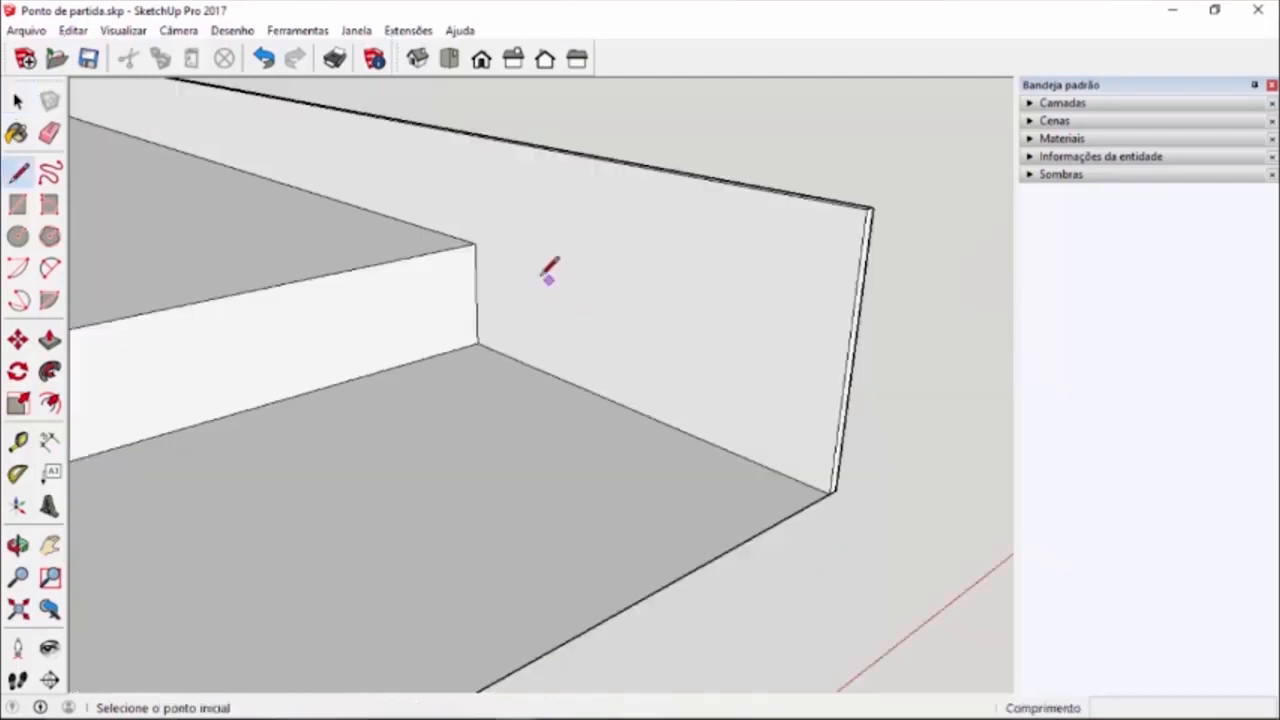
pyautogui.click(478, 273)
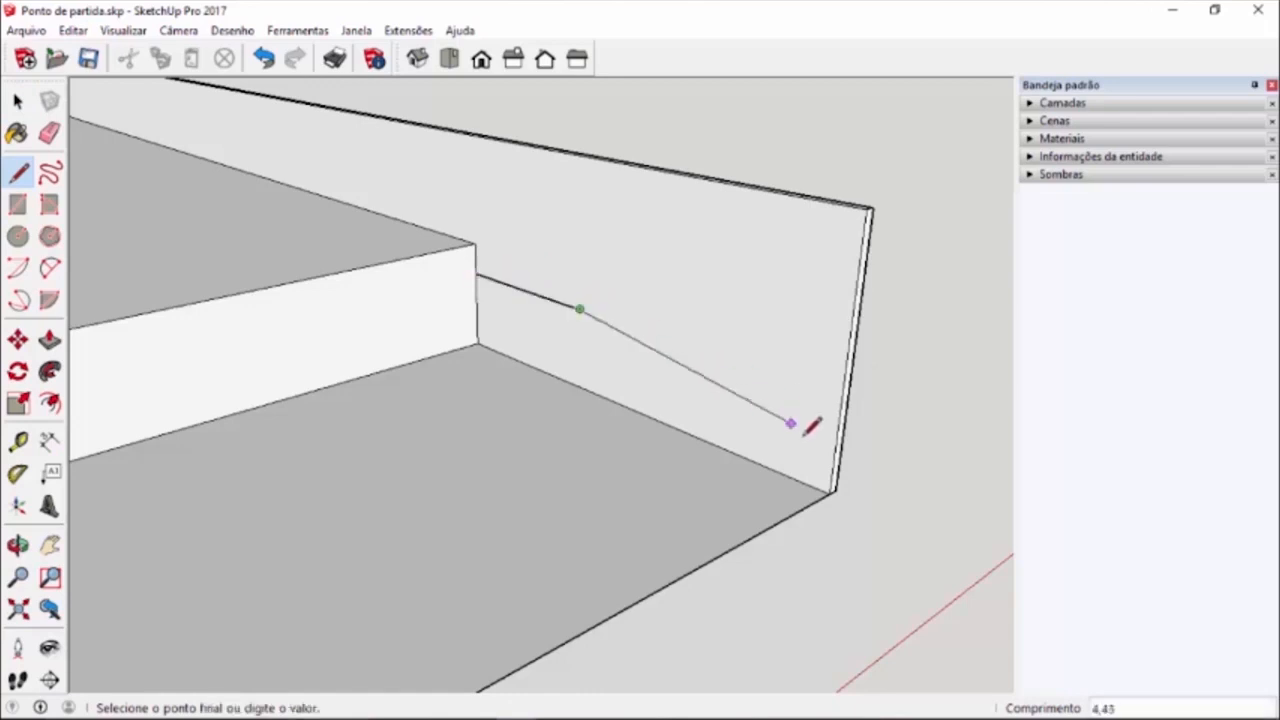
pyautogui.click(828, 492)
pyautogui.click(478, 343)
pyautogui.click(477, 274)
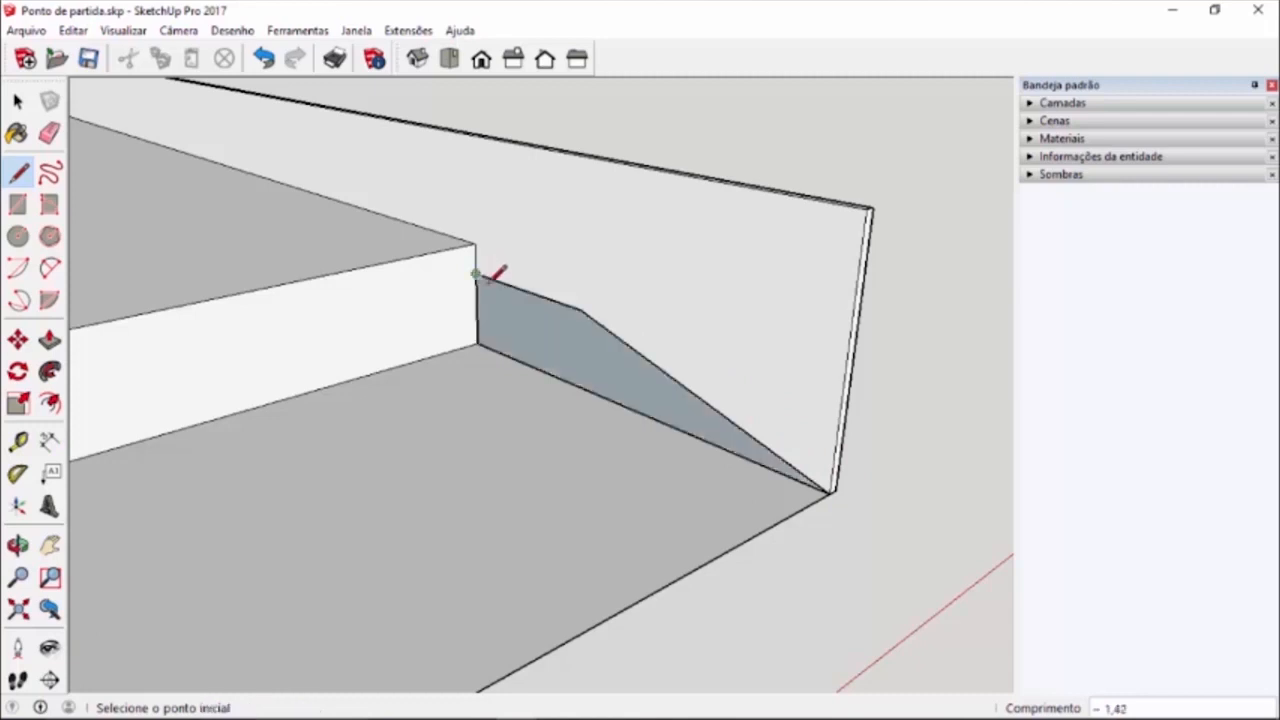
# - Extrude the ramp profile from the side wall across the lower floor with Push/Pull
pyautogui.press('p')
pyautogui.click(560, 348)
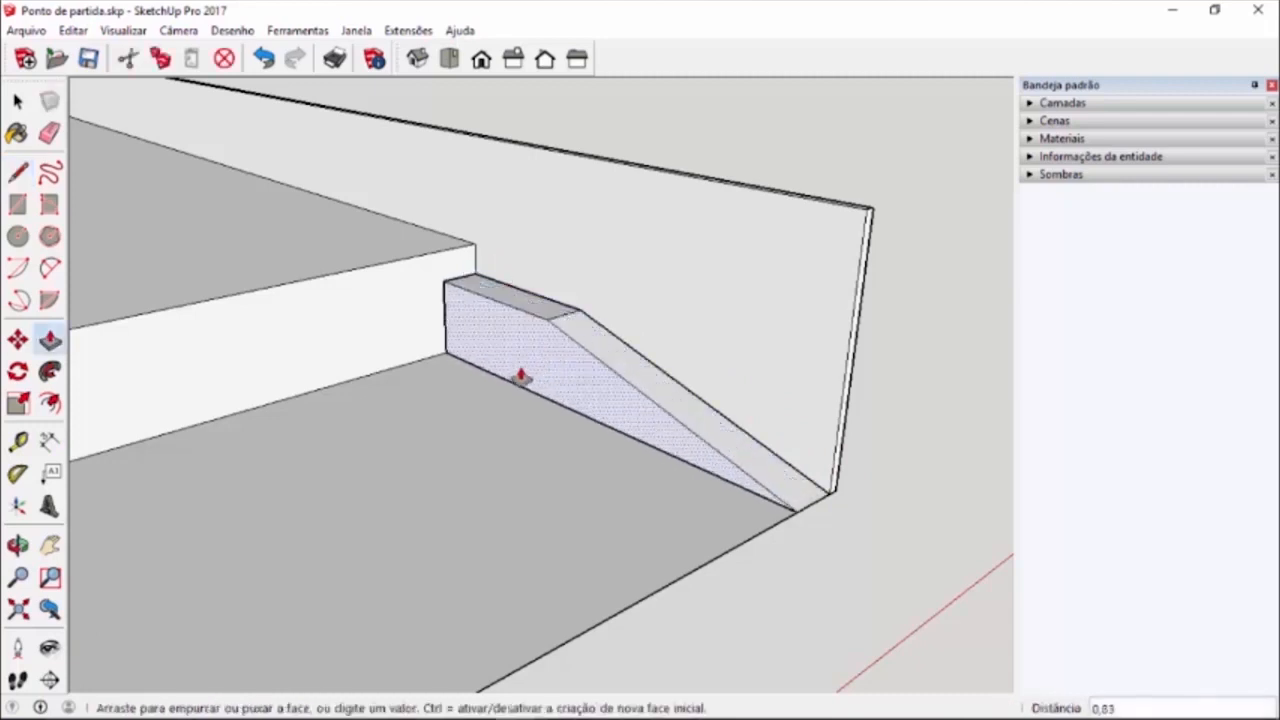
pyautogui.click(374, 463)
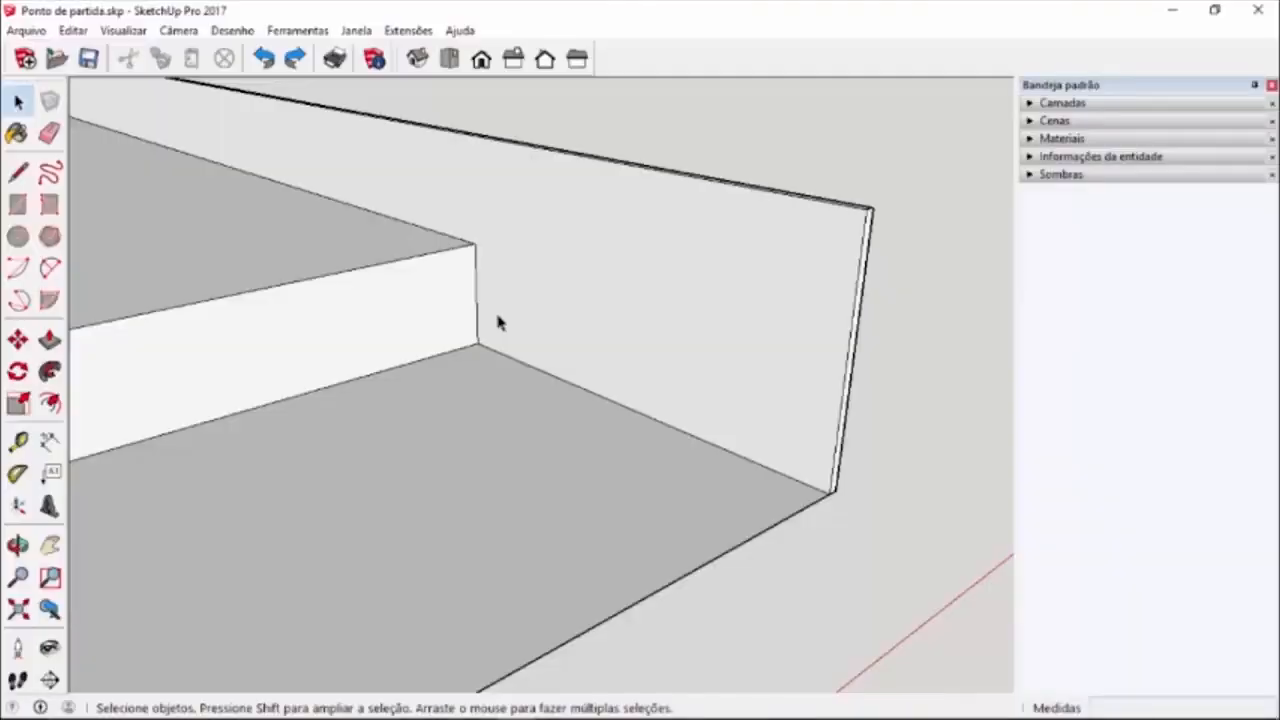
# - Switch to the Aula 3 model and measure the drop between the upper terrace edge and the garden at the side wall
pyautogui.hotkey('alt', 'Tab')
pyautogui.moveTo(523, 366); pyautogui.dragTo(880, 250)
pyautogui.scroll(3, 880, 250)
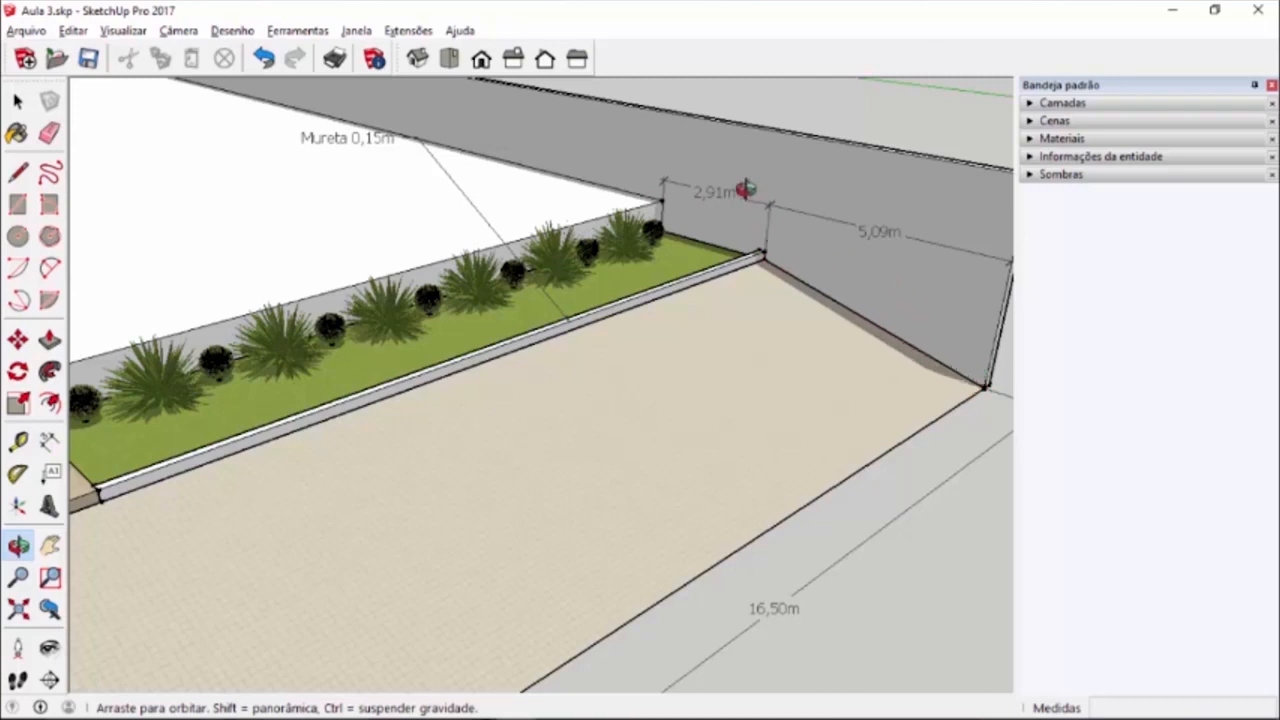
pyautogui.scroll(5, 730, 185)
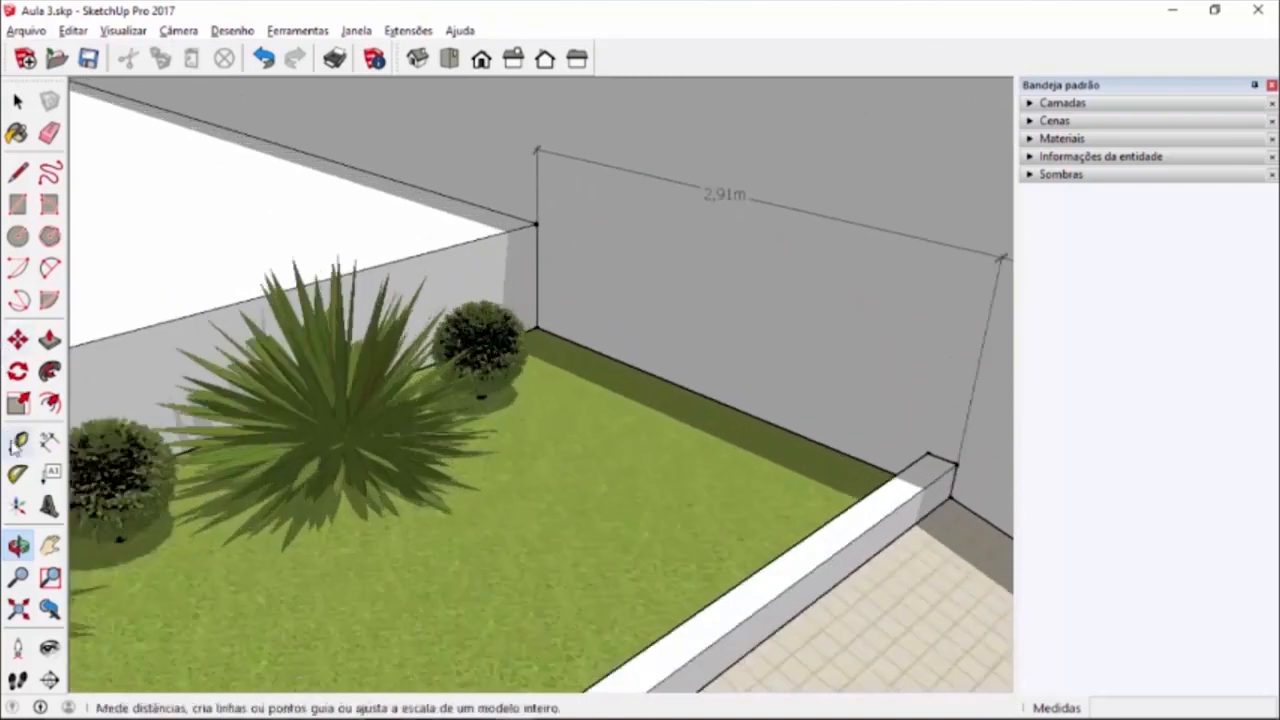
pyautogui.click(18, 441)
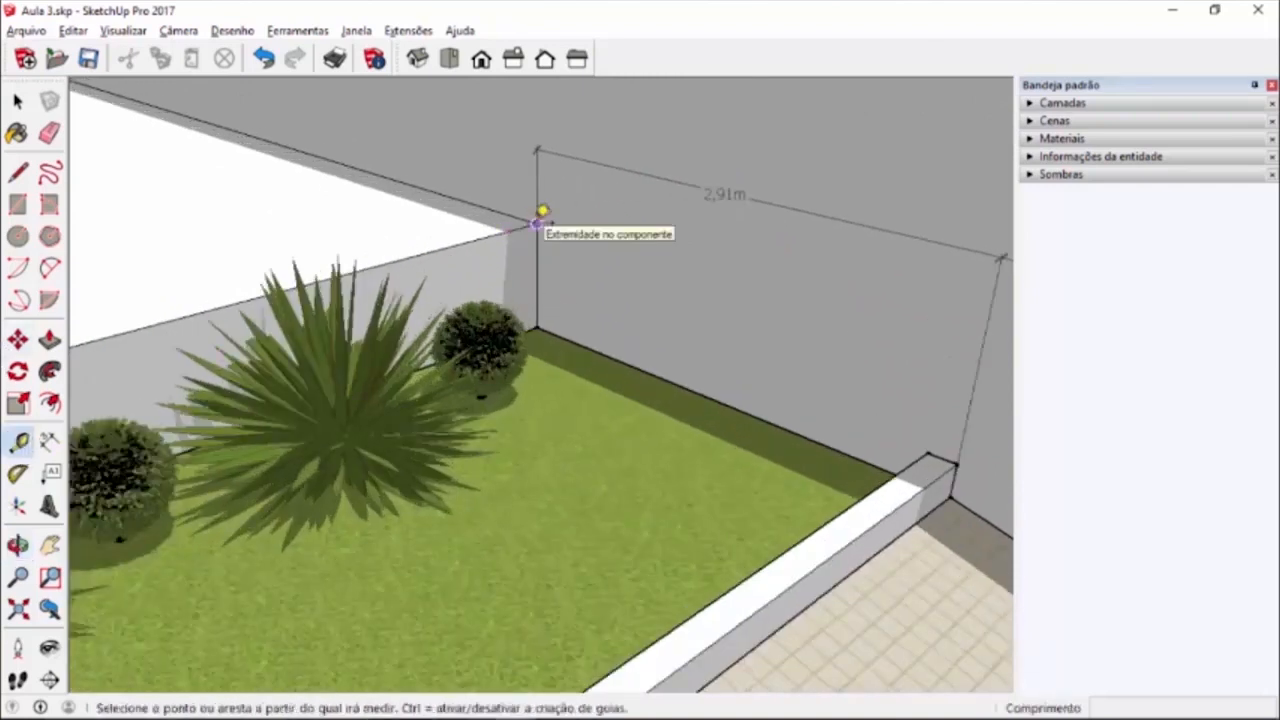
pyautogui.click(536, 224)
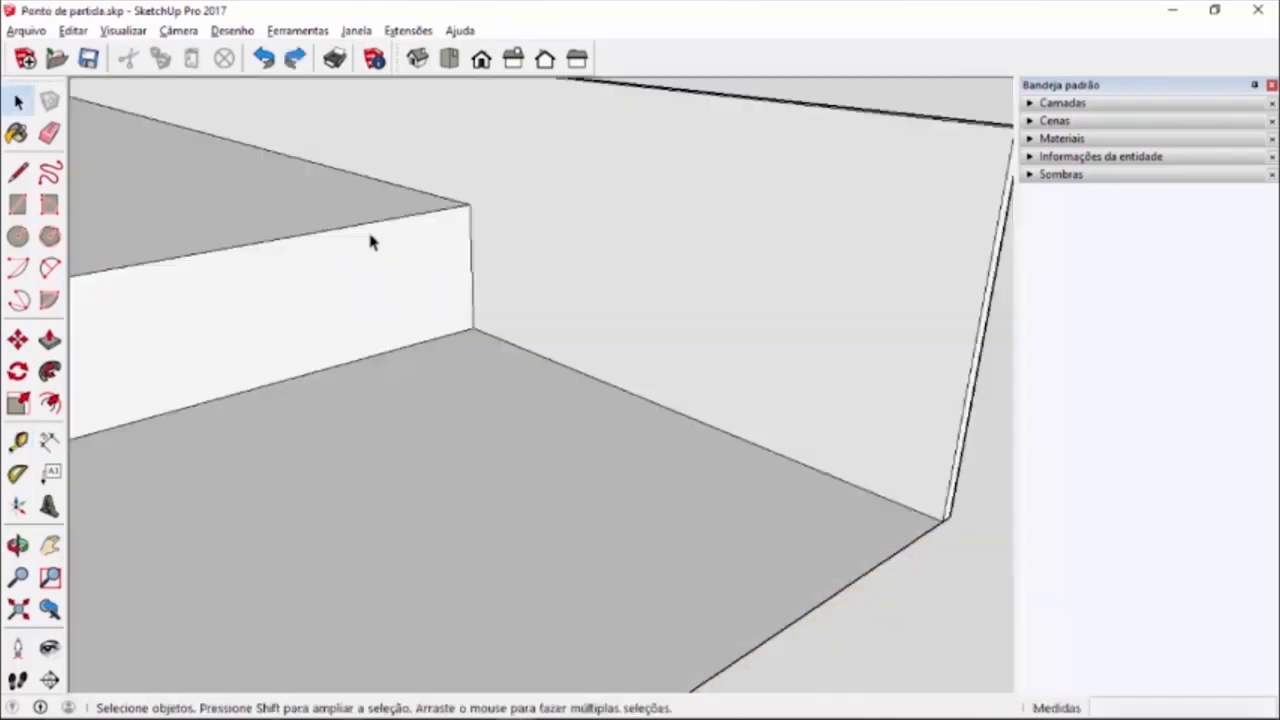
# - In the Ponto de partida model, place a guide line on the step's front face 0,72 m below its upper edge
pyautogui.scroll(1, 370, 240)
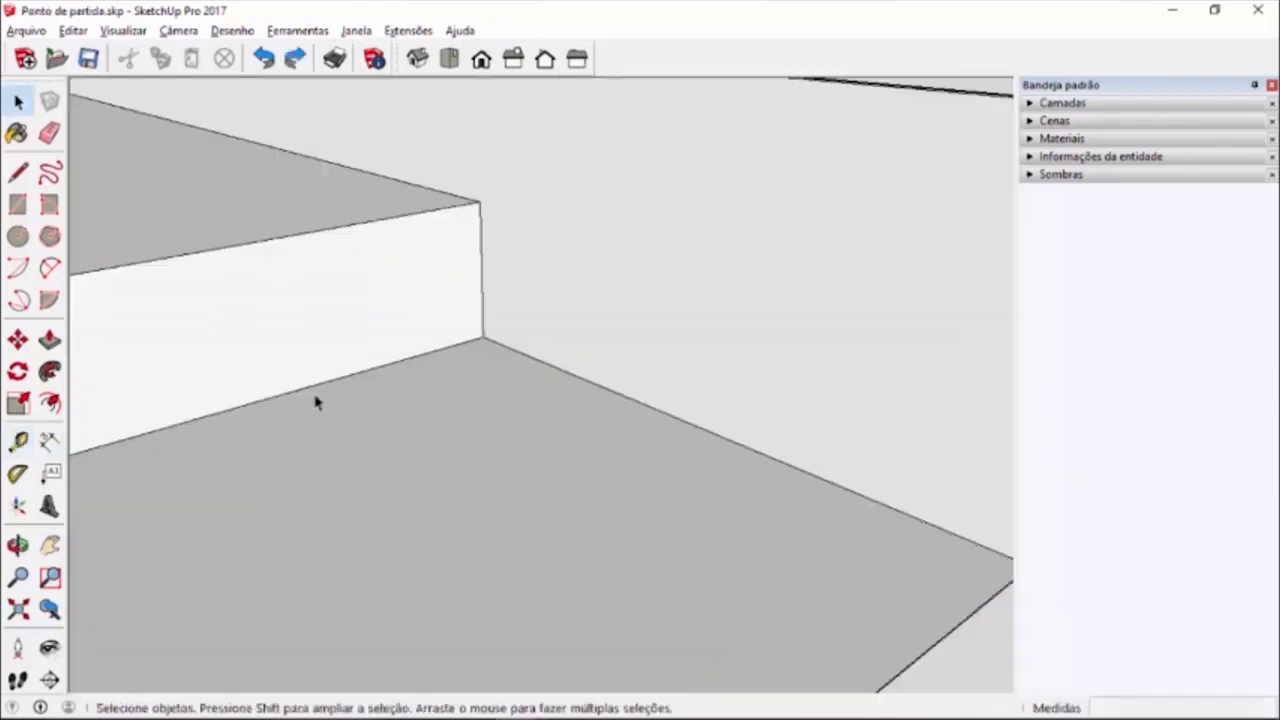
pyautogui.press('t')
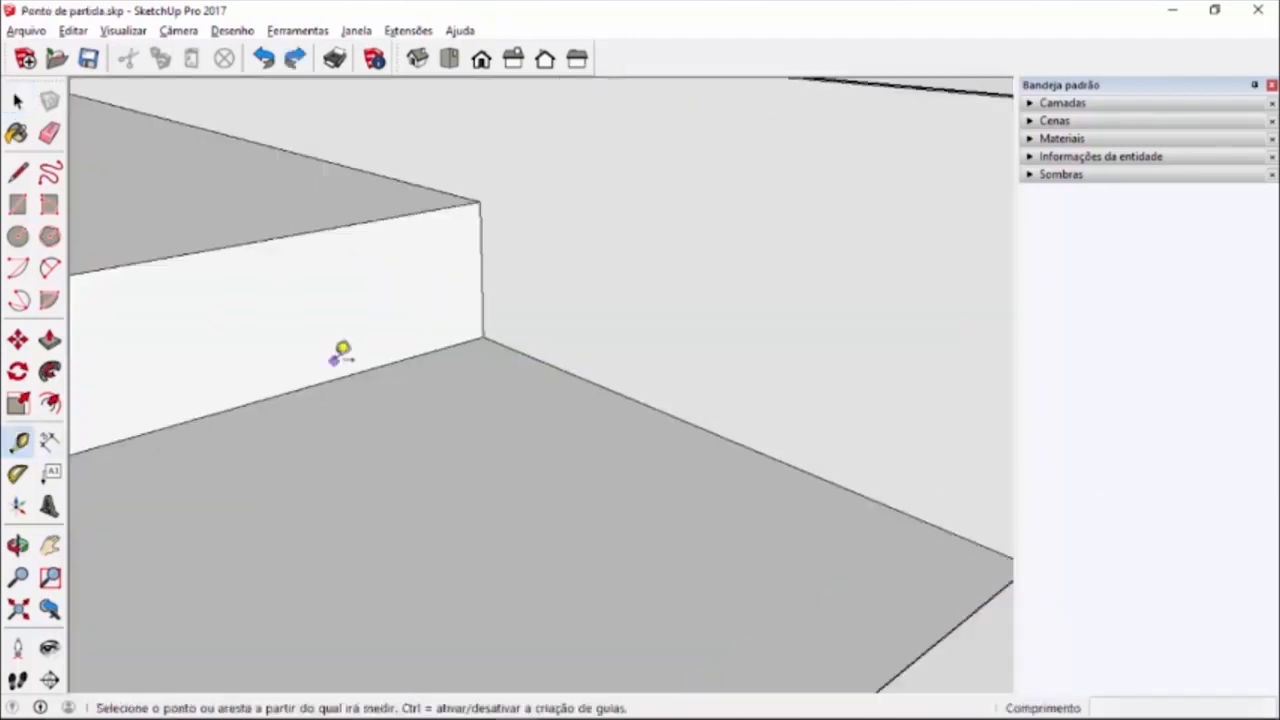
pyautogui.click(297, 236)
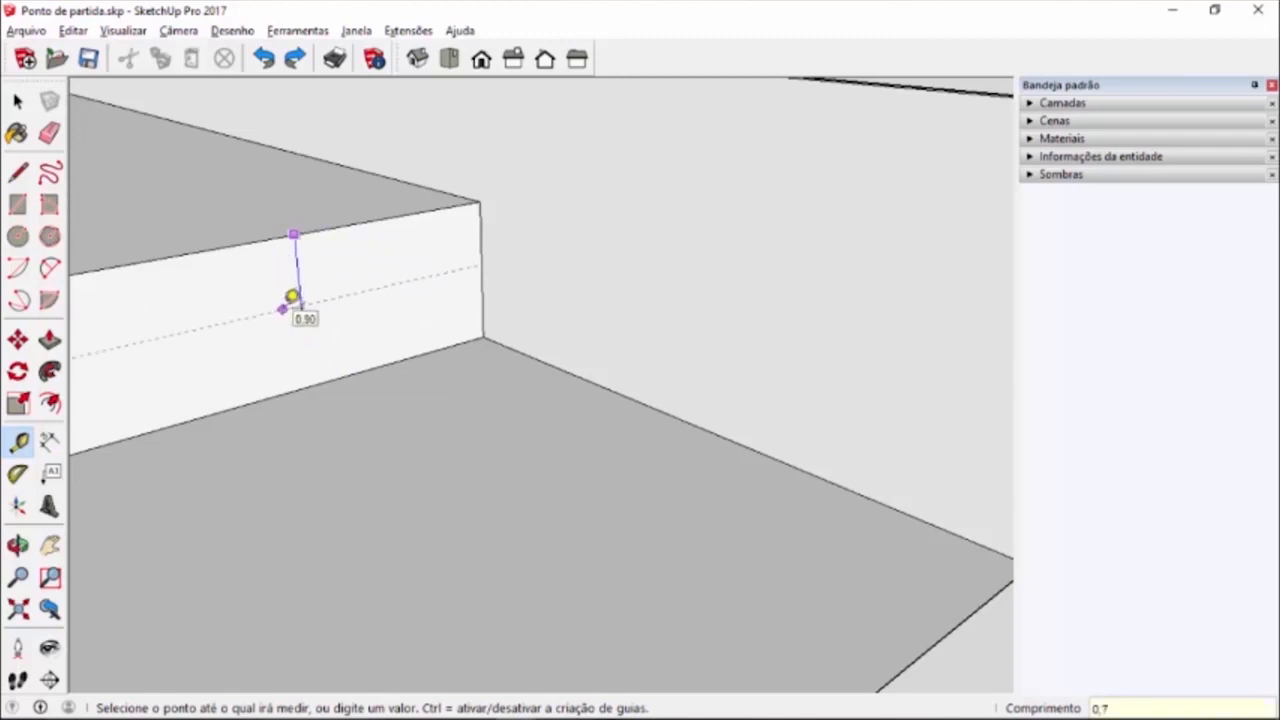
pyautogui.click(291, 297)
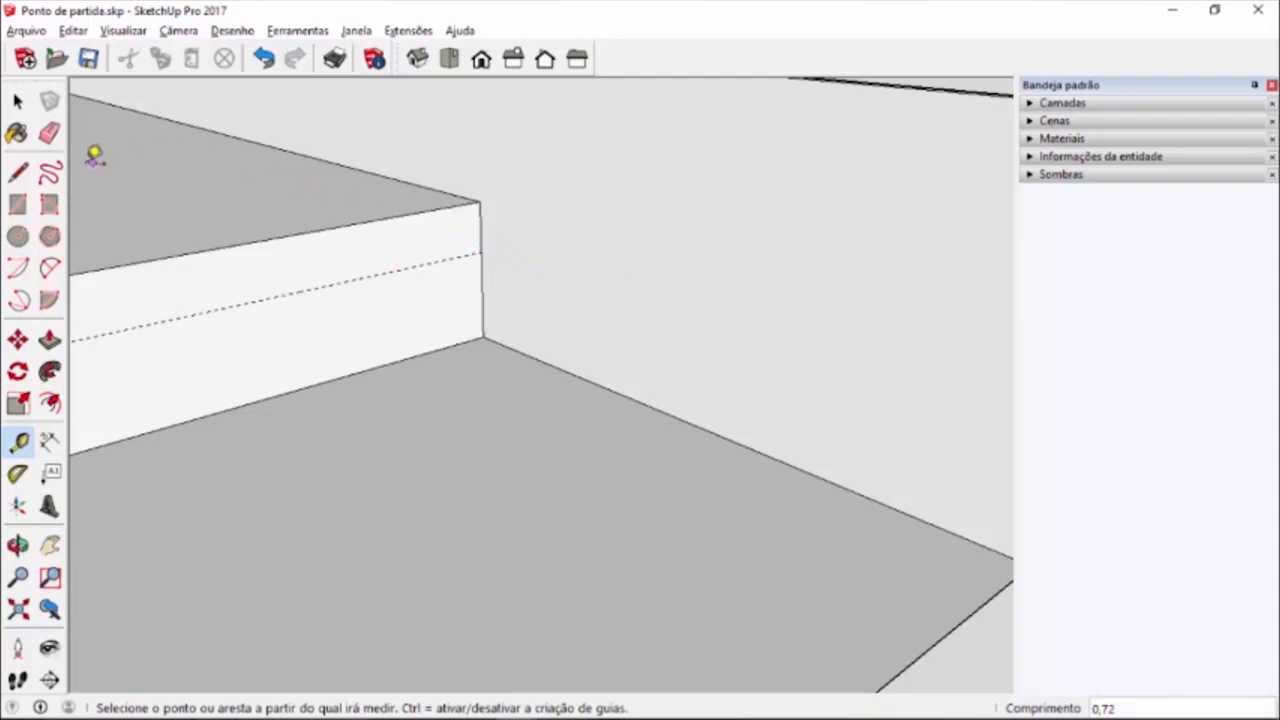
# - Draw a 2,91 m line along the side wall from the guide's end, continuing down to the floor's front corner
pyautogui.click(19, 174)
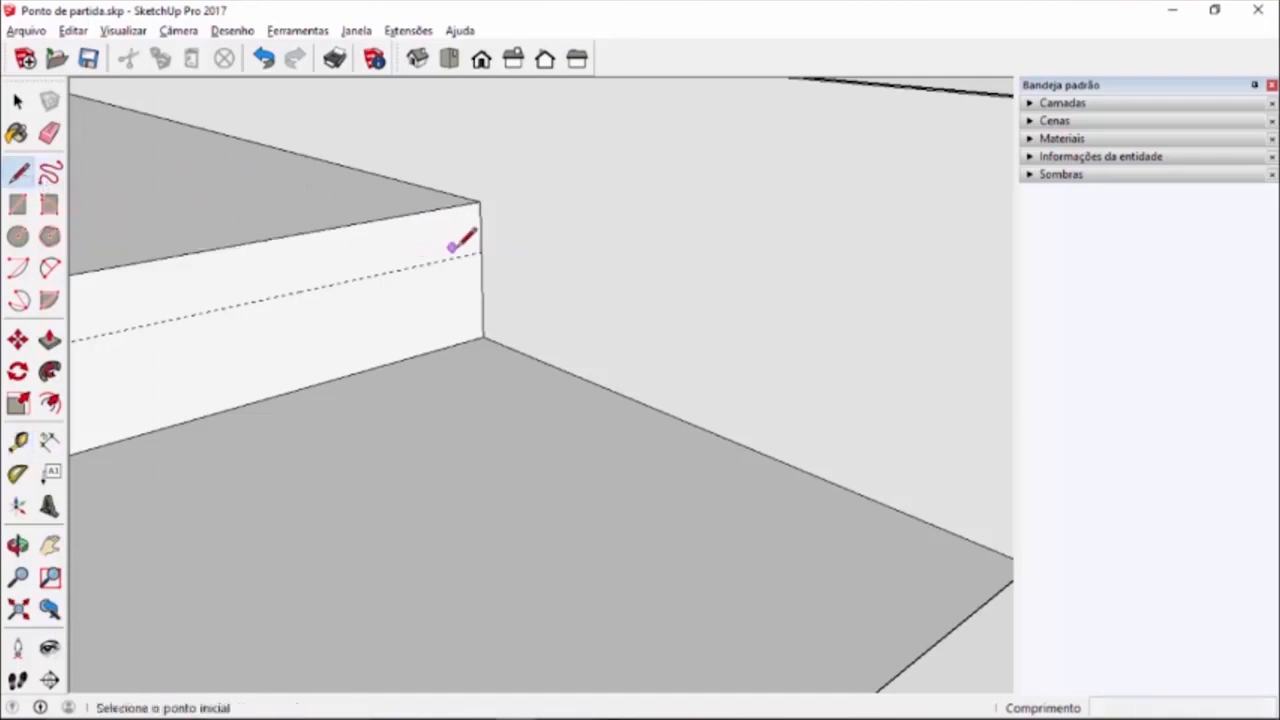
pyautogui.scroll(2, 480, 251)
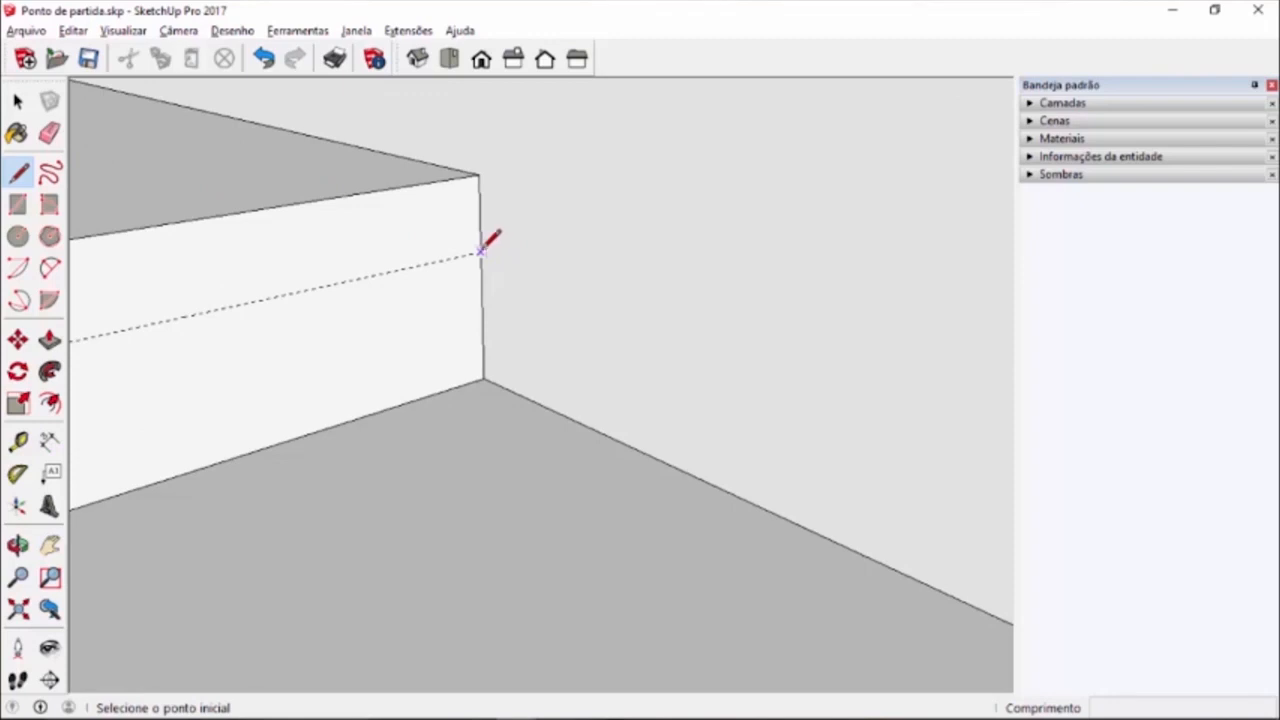
pyautogui.click(481, 251)
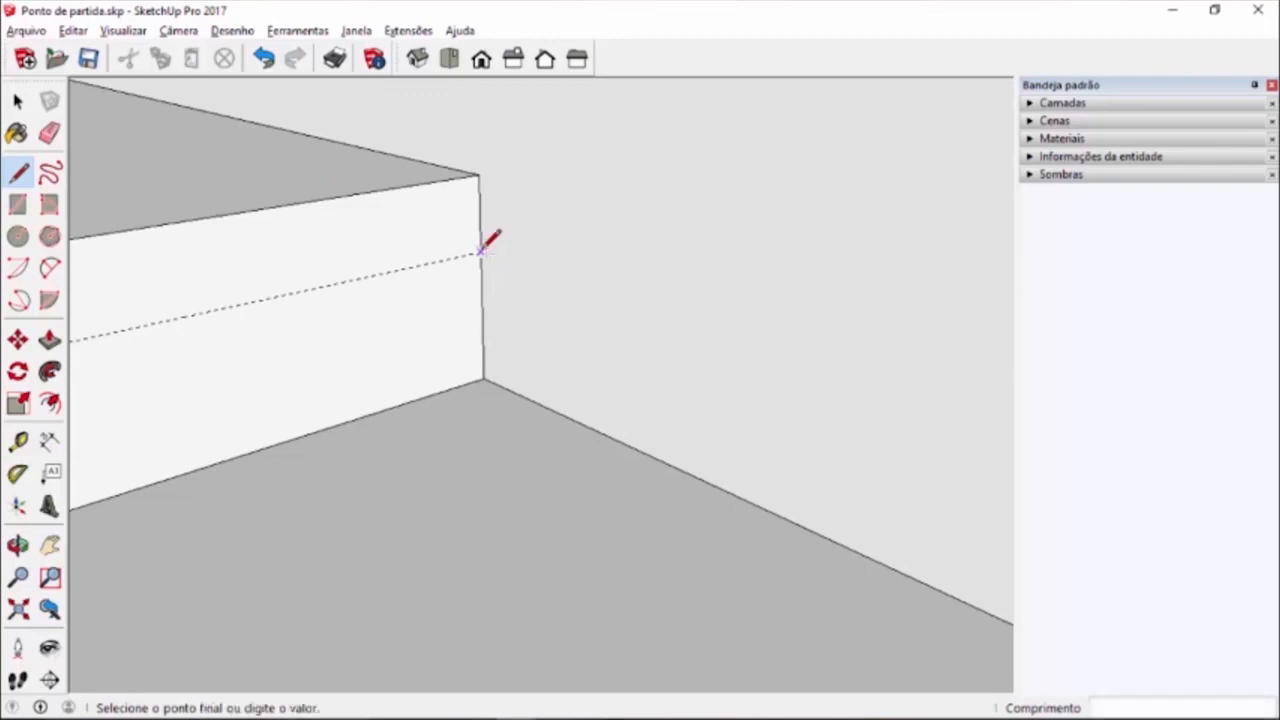
pyautogui.scroll(-1, 481, 251)
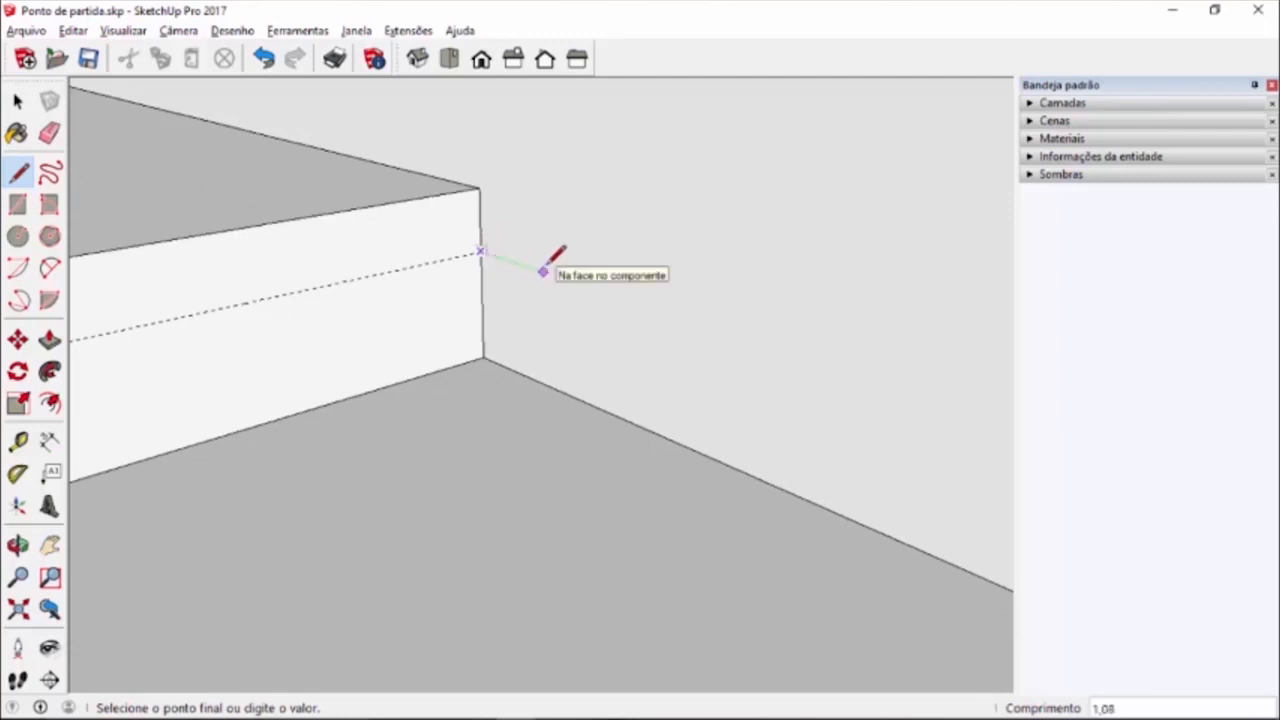
pyautogui.write('2')
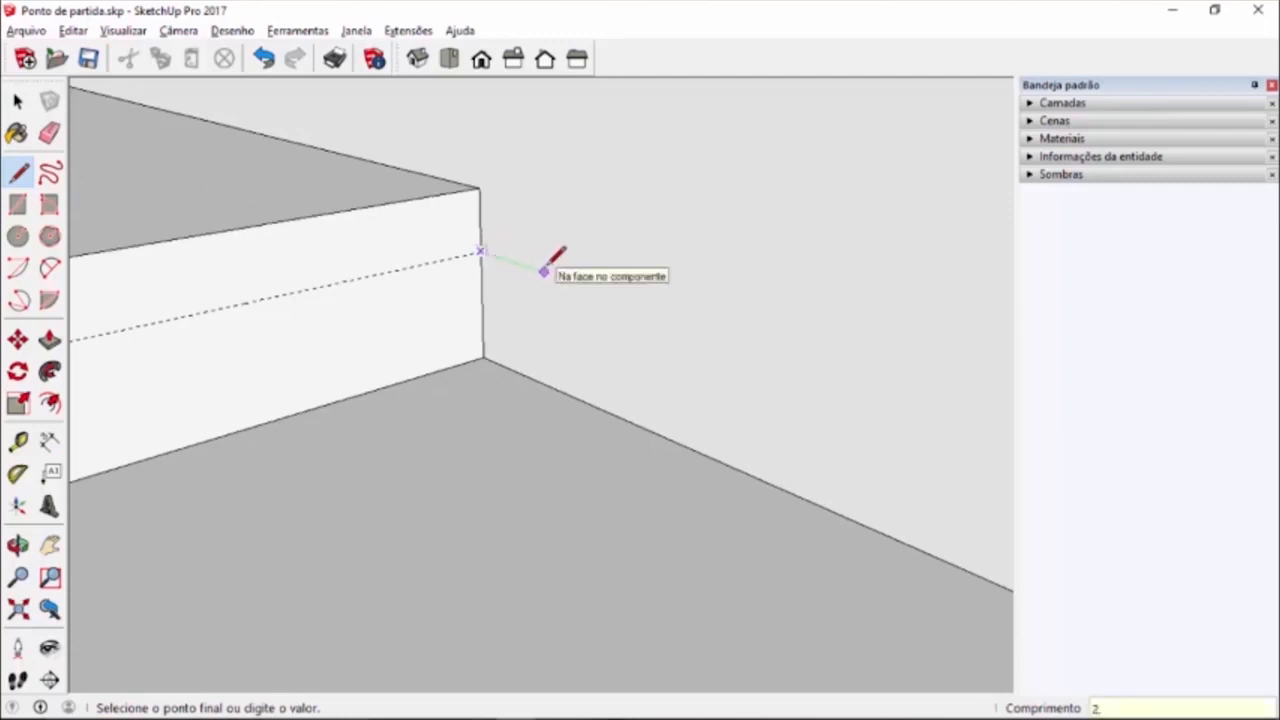
pyautogui.press('Return')
pyautogui.moveTo(549, 265)
pyautogui.mouseDown(button='middle')
pyautogui.moveTo(437, 251)
pyautogui.moveTo(420, 234)
pyautogui.mouseUp(button='middle')
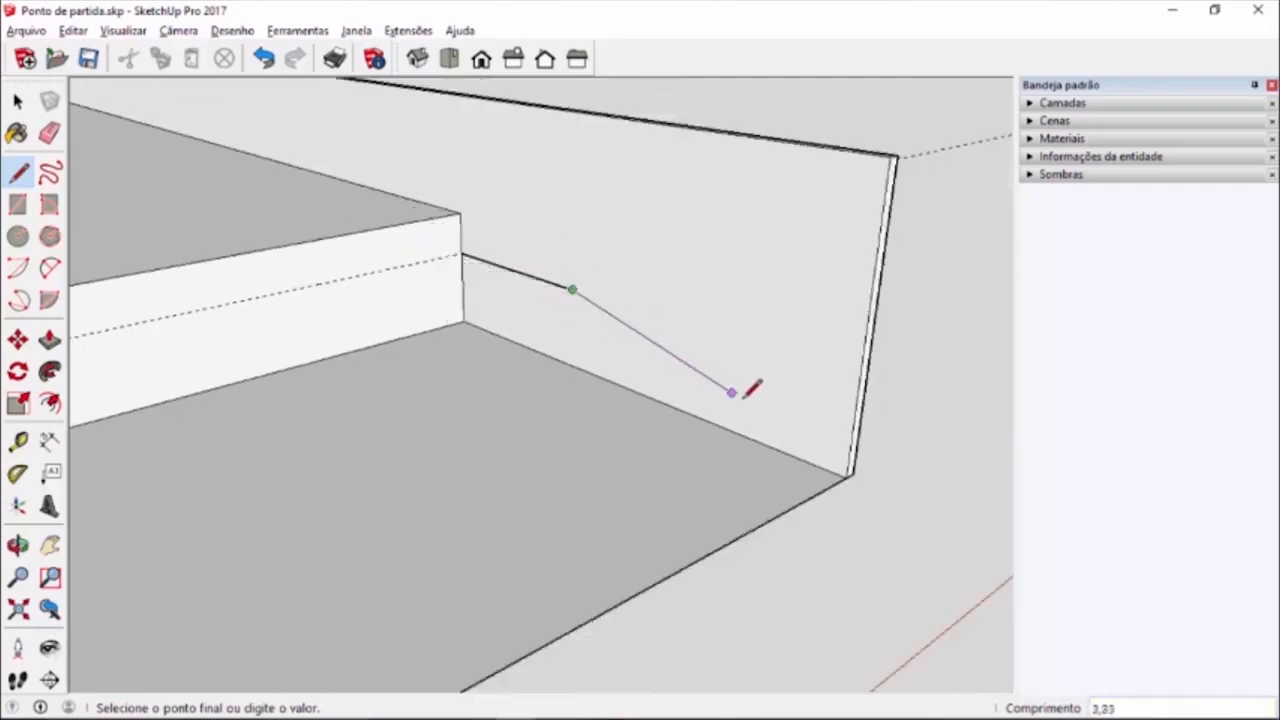
pyautogui.click(846, 478)
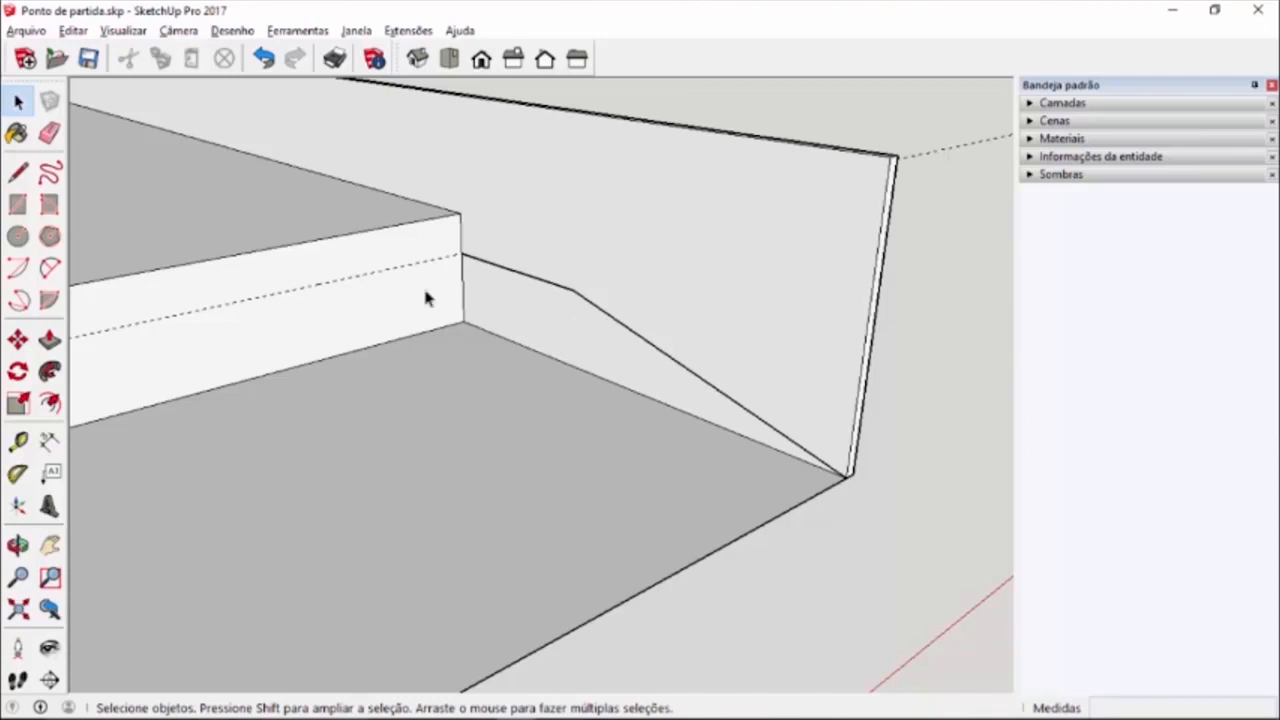
# - Move the terrain group away from the drawn ramp lines to check that they are separate
pyautogui.click(50, 341)
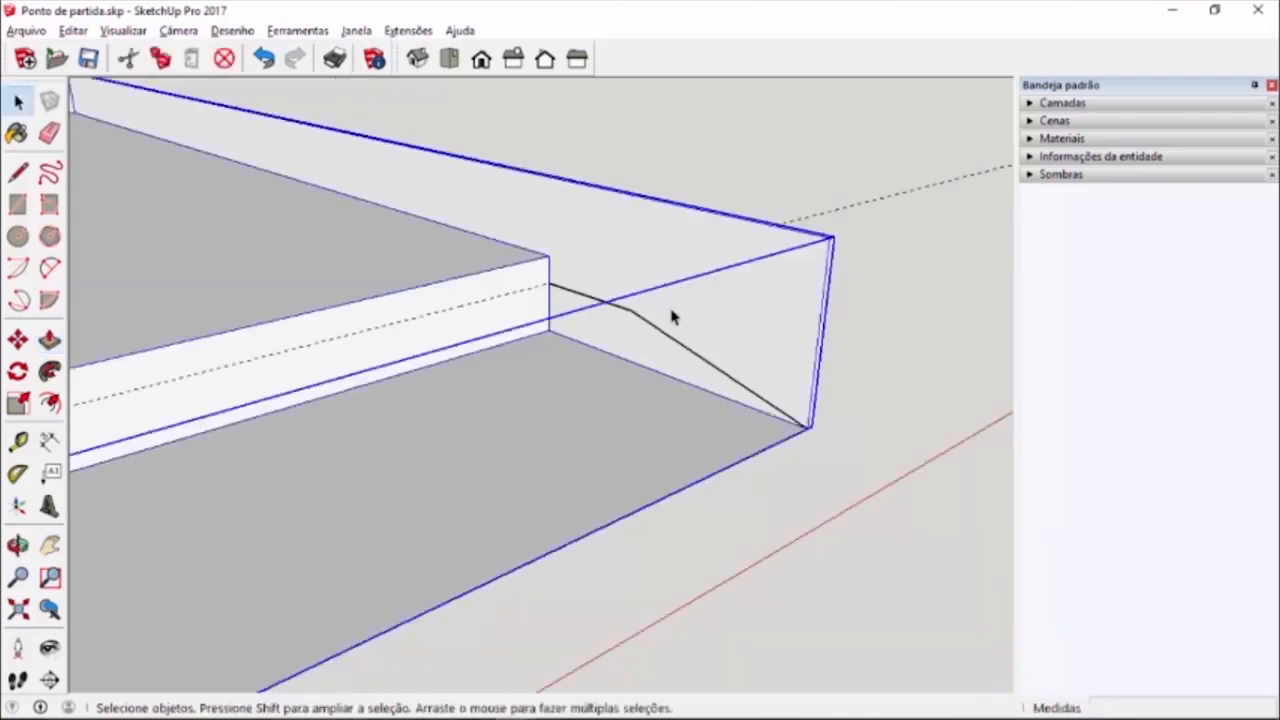
pyautogui.press('m')
pyautogui.click(650, 431)
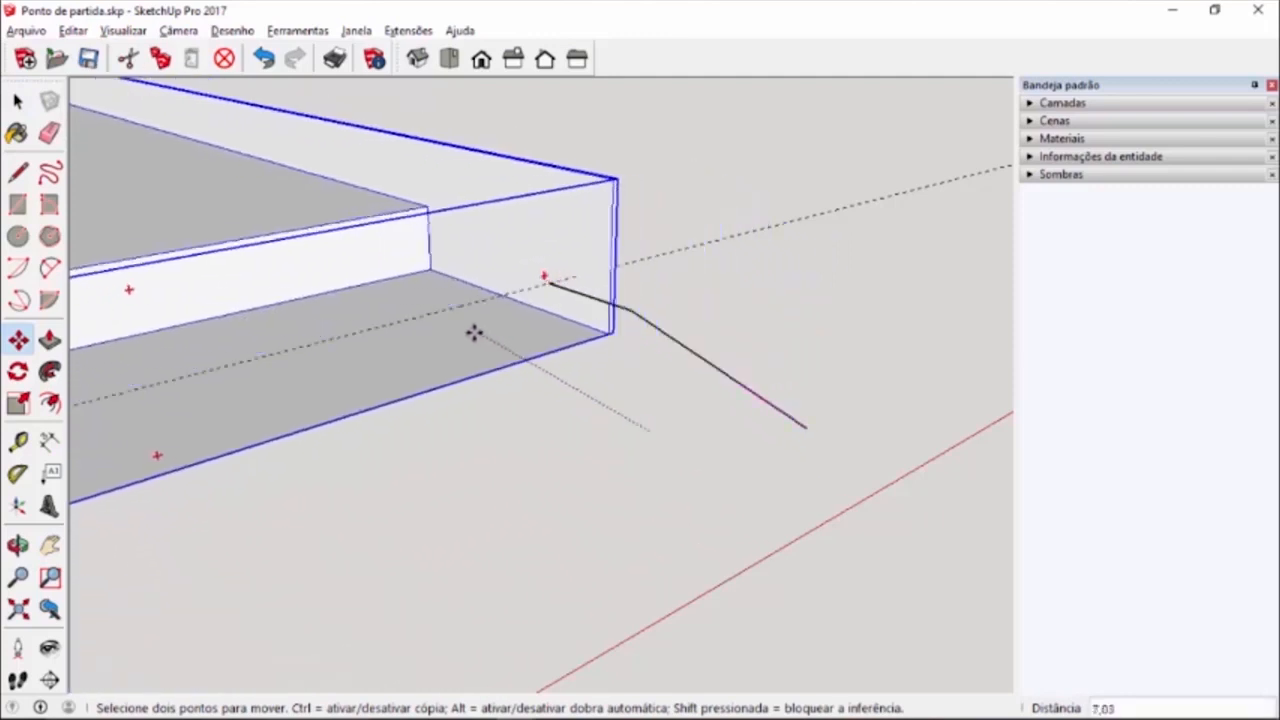
pyautogui.click(410, 318)
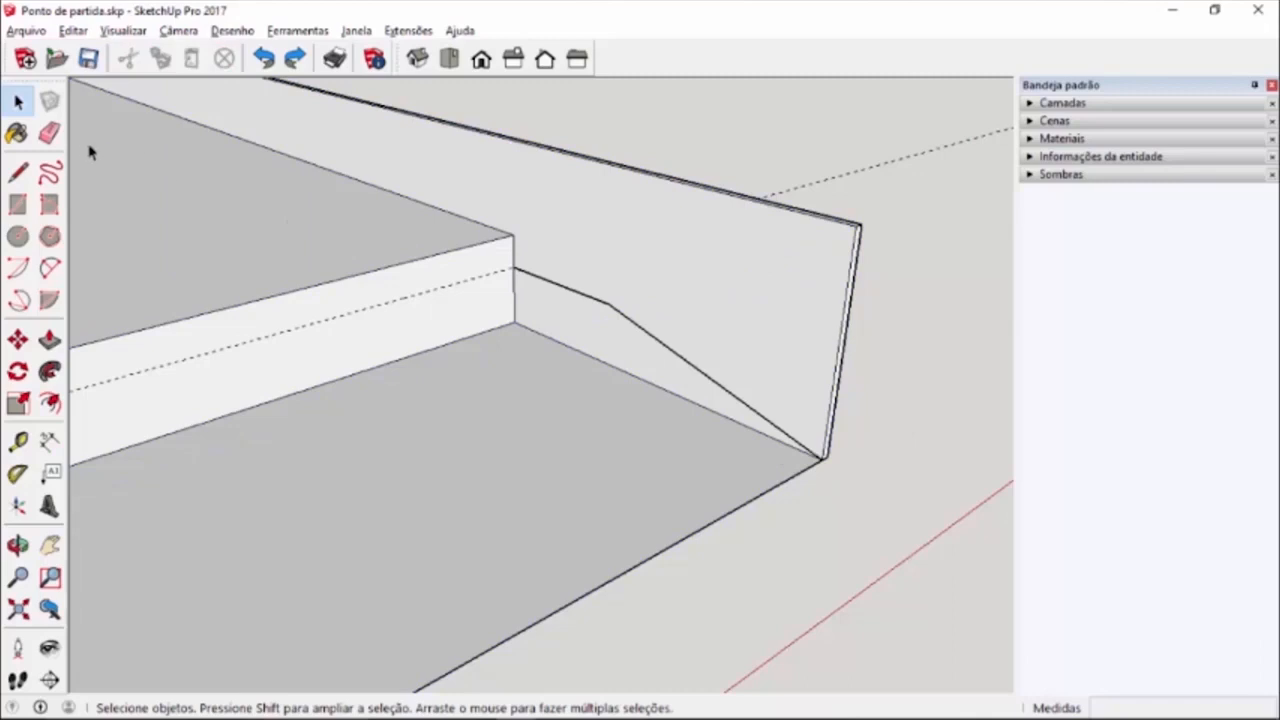
# - Close the ramp profile with lines along the floor edge and up to the guide, and select the resulting face
pyautogui.click(18, 172)
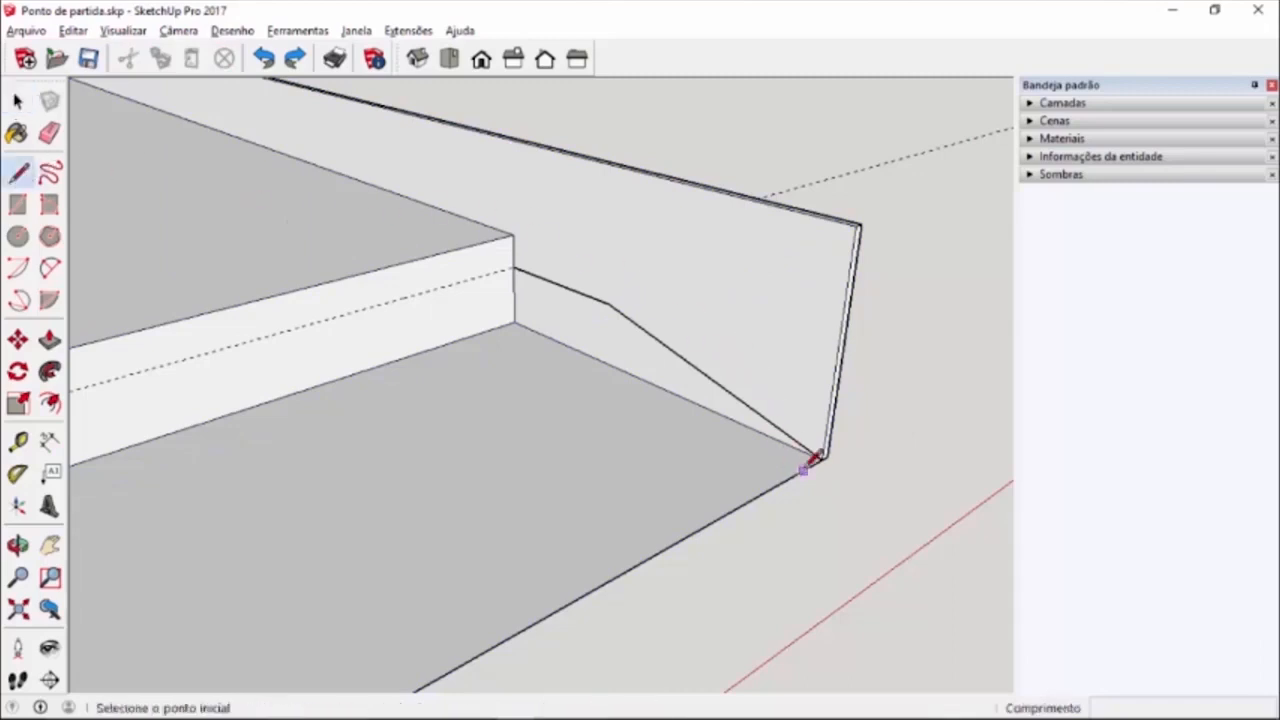
pyautogui.click(821, 458)
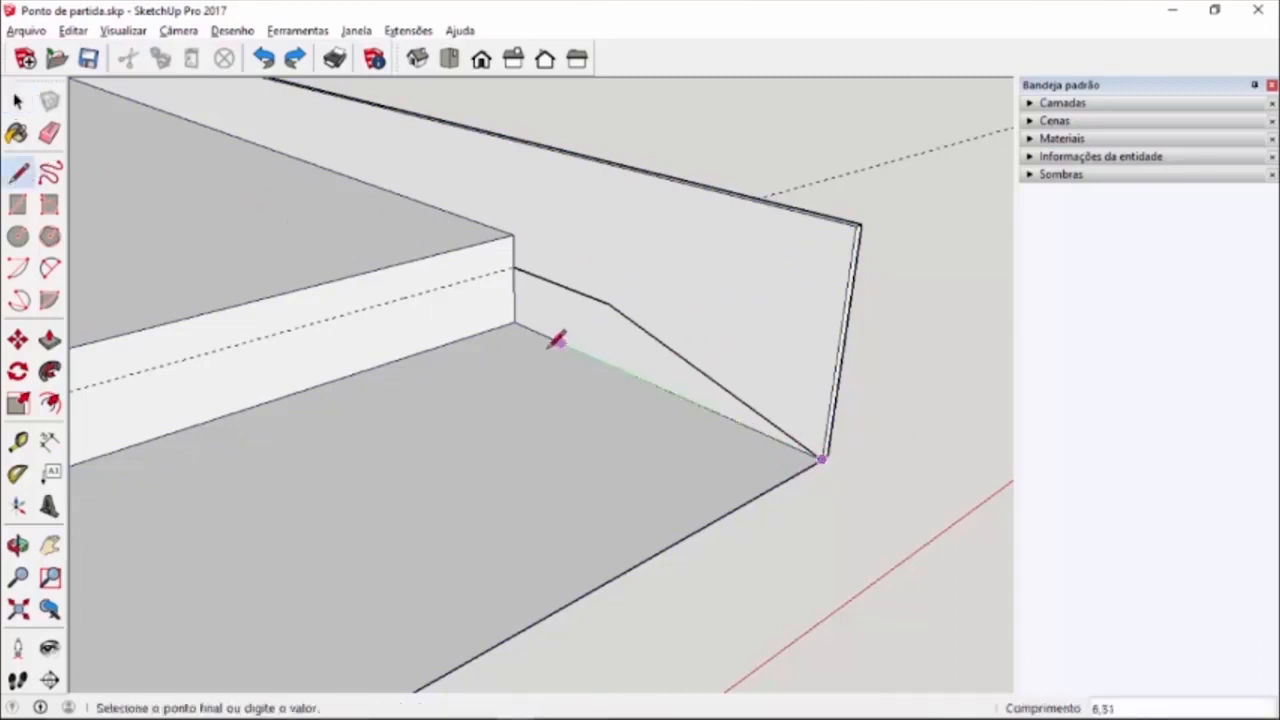
pyautogui.click(514, 322)
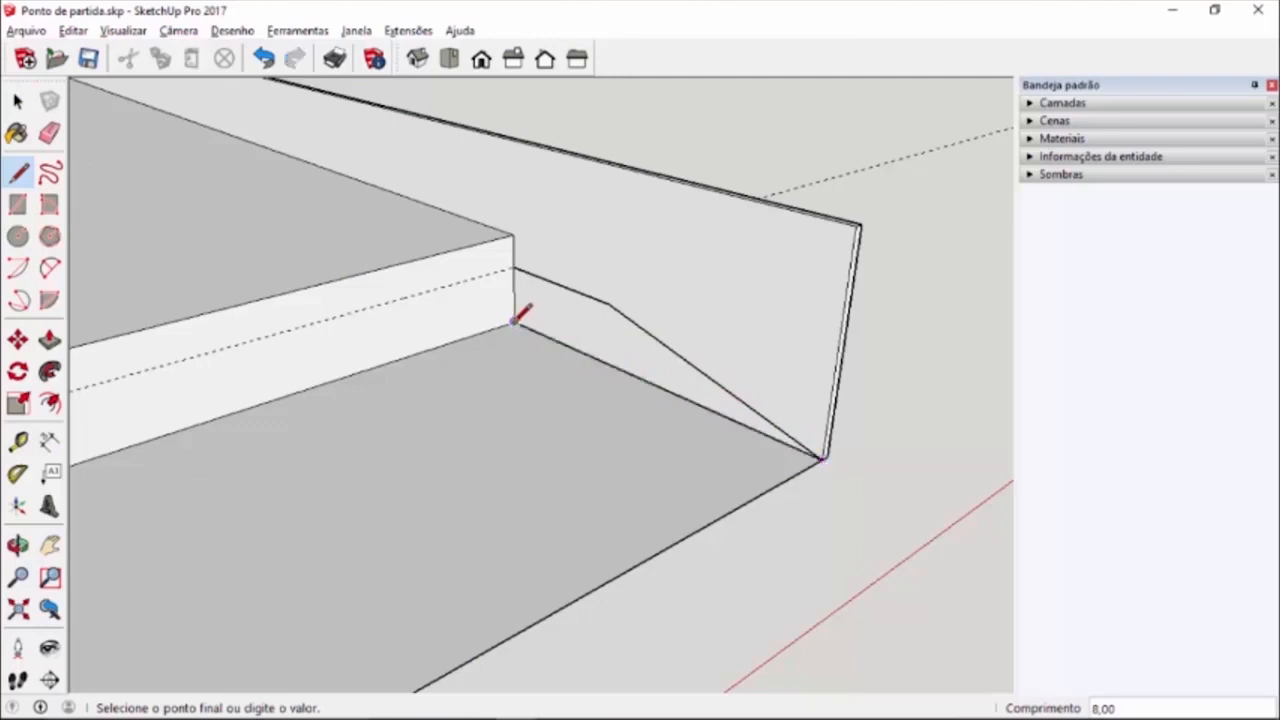
pyautogui.click(514, 268)
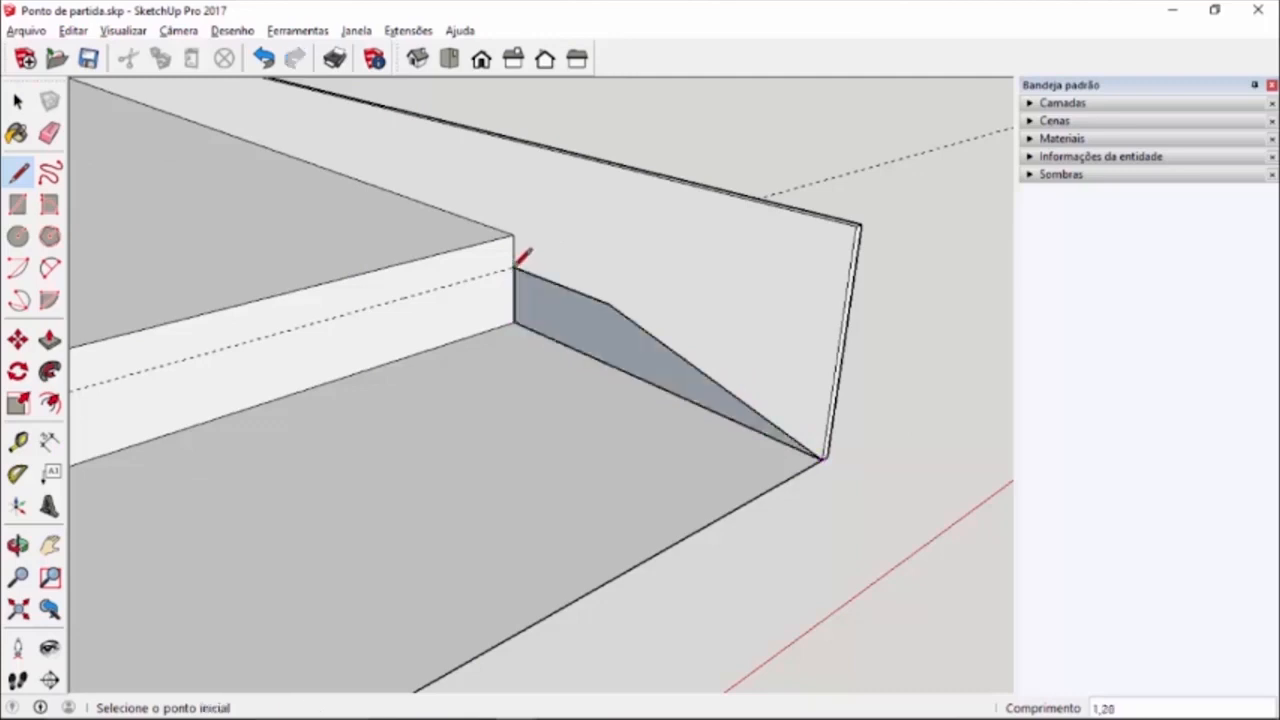
pyautogui.click(16, 101)
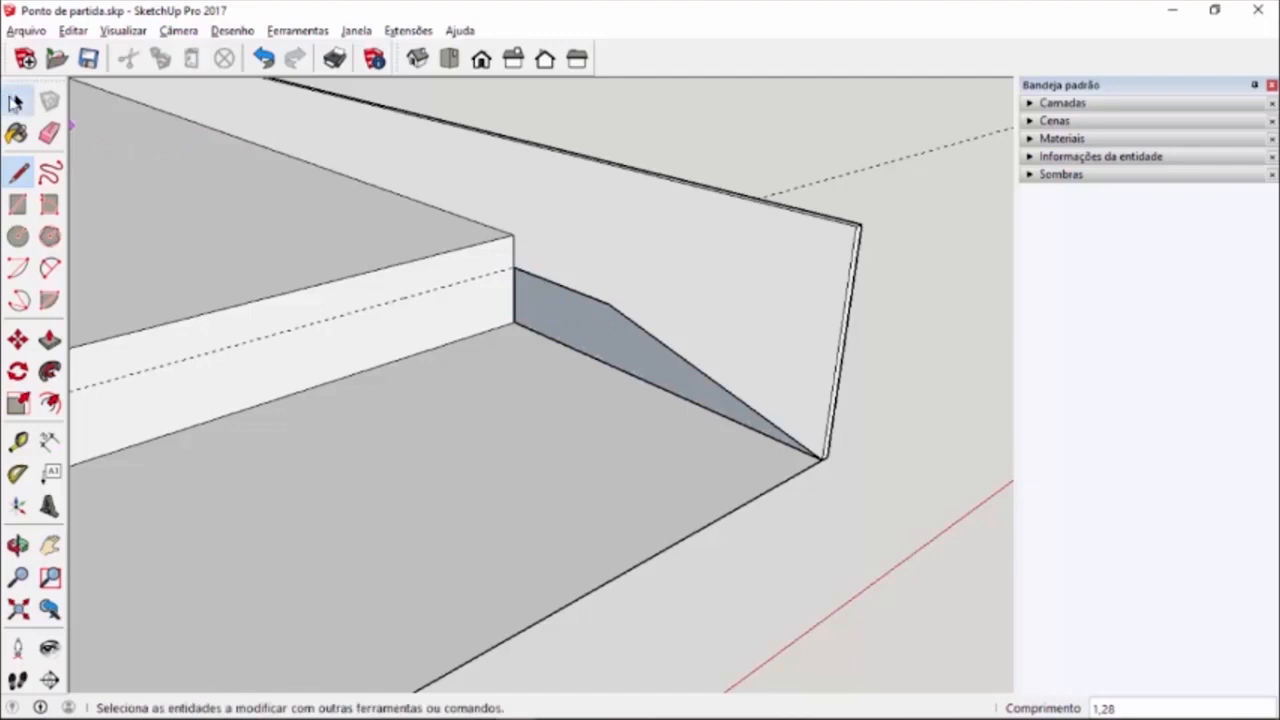
pyautogui.click(600, 336)
pyautogui.scroll(1, 660, 364)
pyautogui.scroll(-1, 664, 356)
pyautogui.scroll(1, 662, 356)
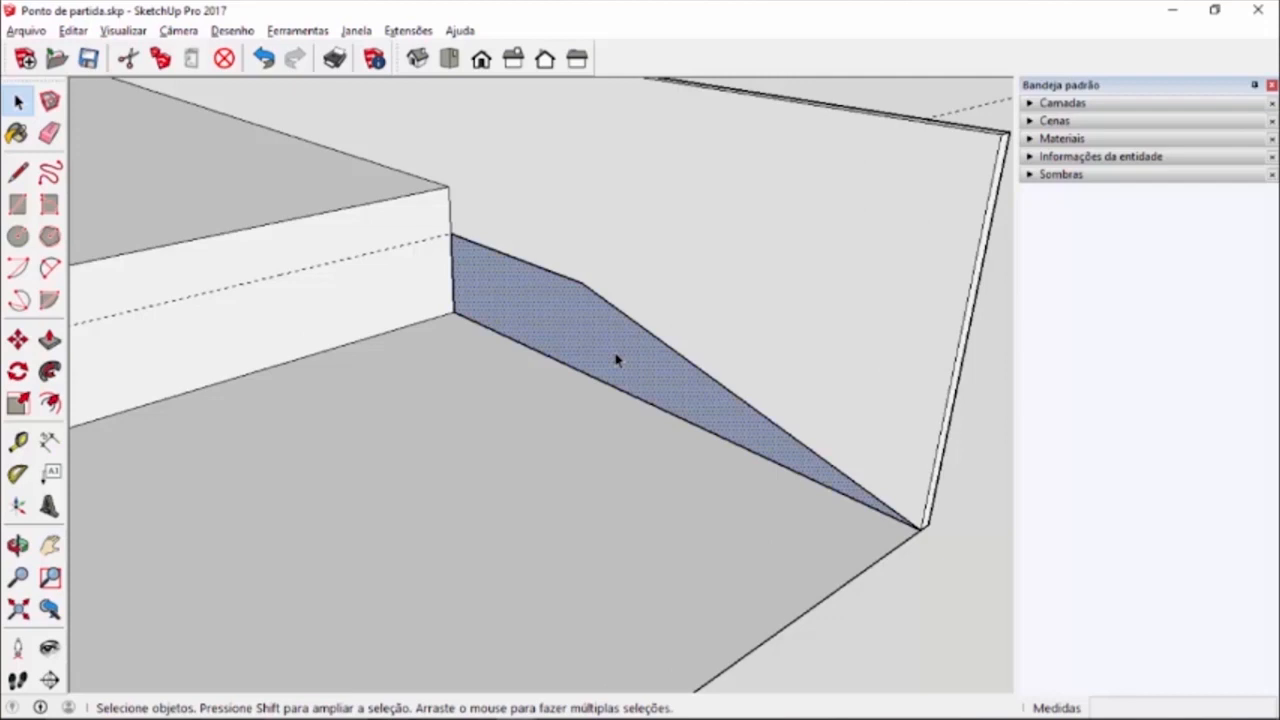
# - Check the ramp's width dimension in the Aula 3 model and return to the Ponto de partida model
pyautogui.hotkey('alt', 'Tab')
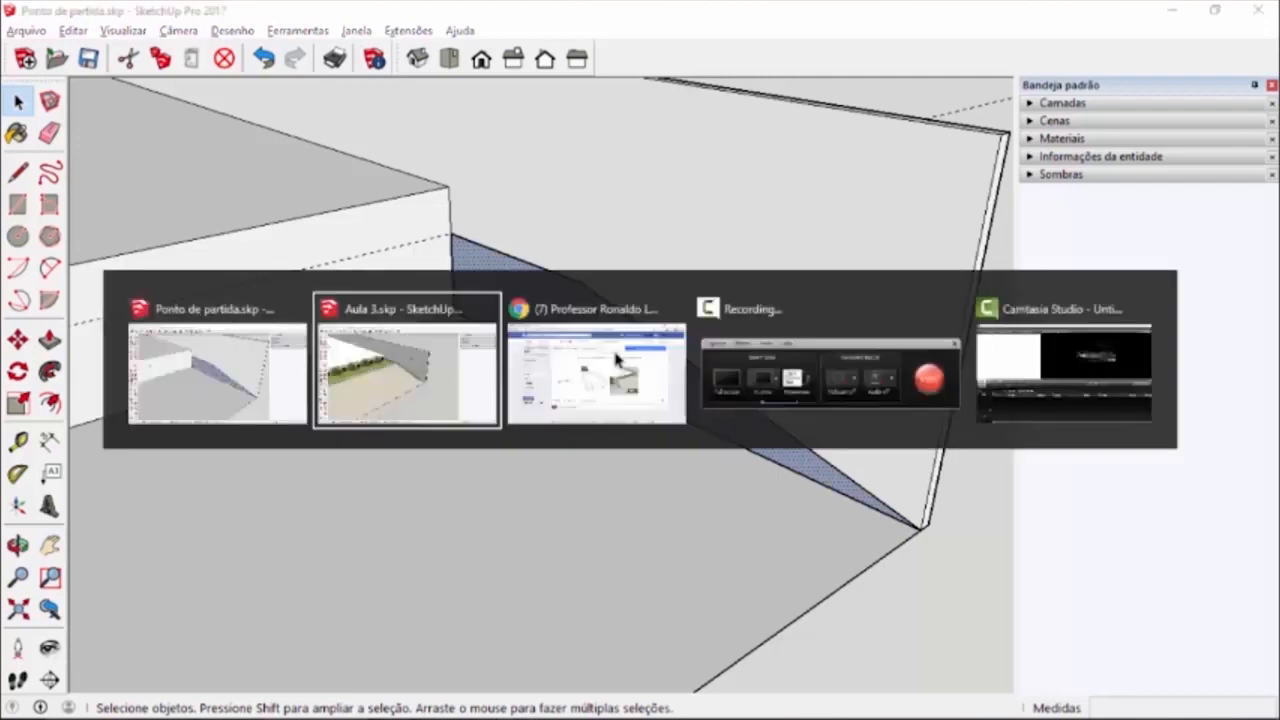
pyautogui.scroll(-5, 777, 236)
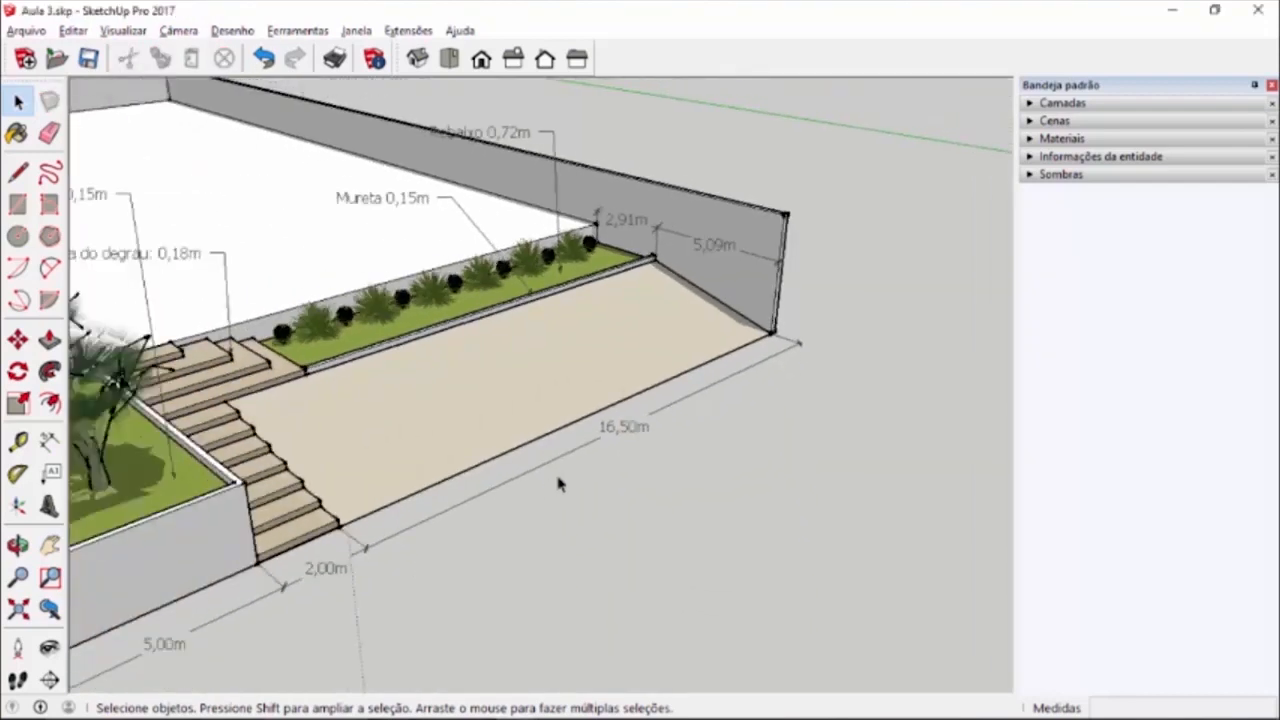
pyautogui.scroll(2, 545, 490)
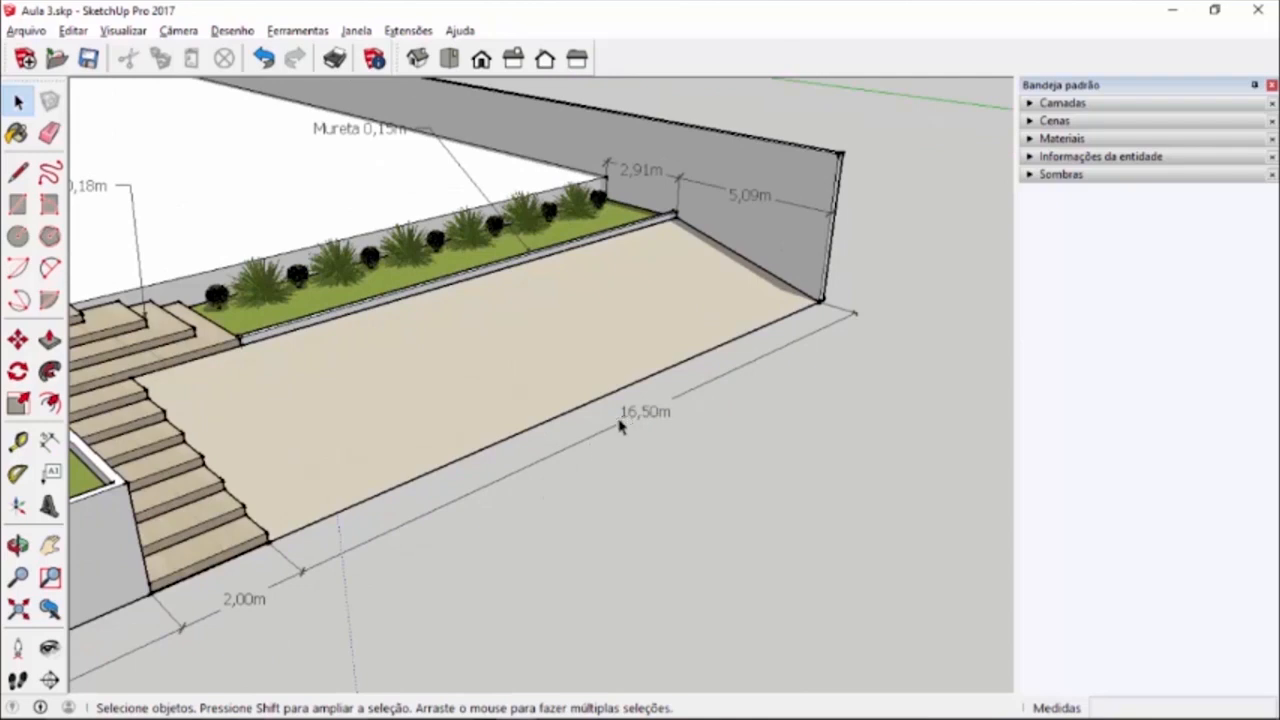
pyautogui.hotkey('alt', 'Tab')
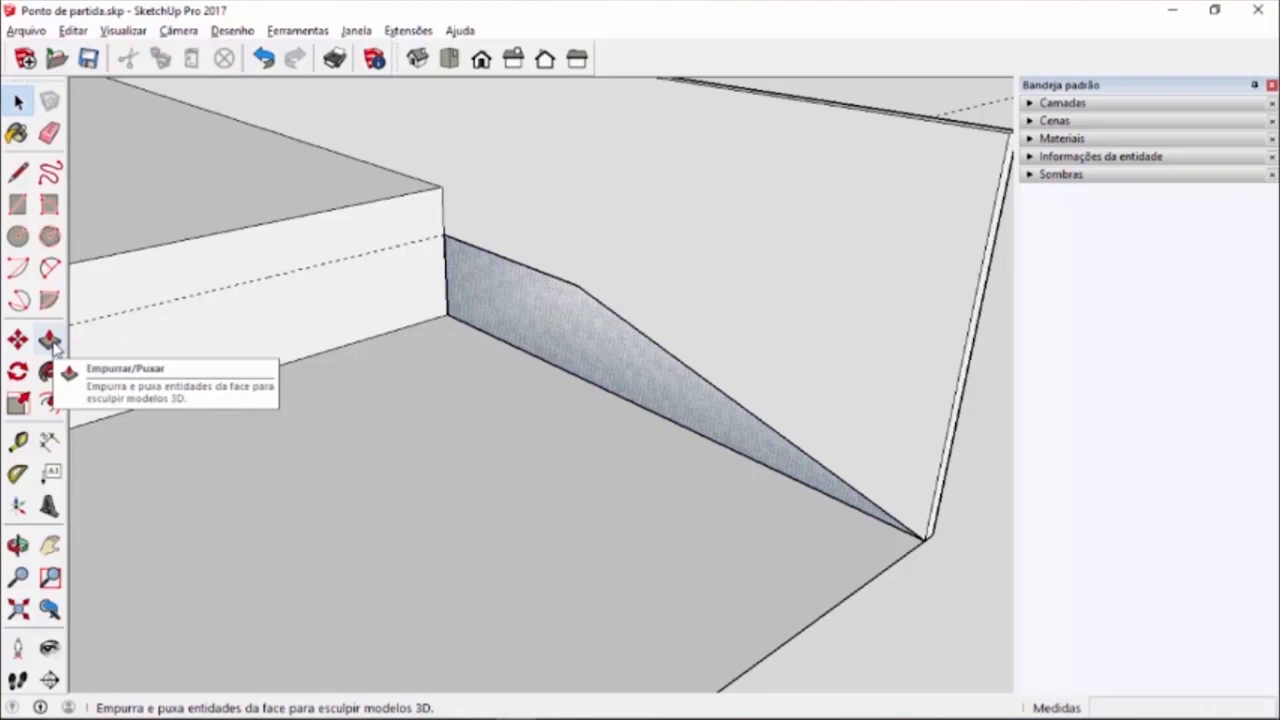
# - Extrude the ramp profile 16,50 m from the side wall across the lower floor with Push/Pull
pyautogui.press('p')
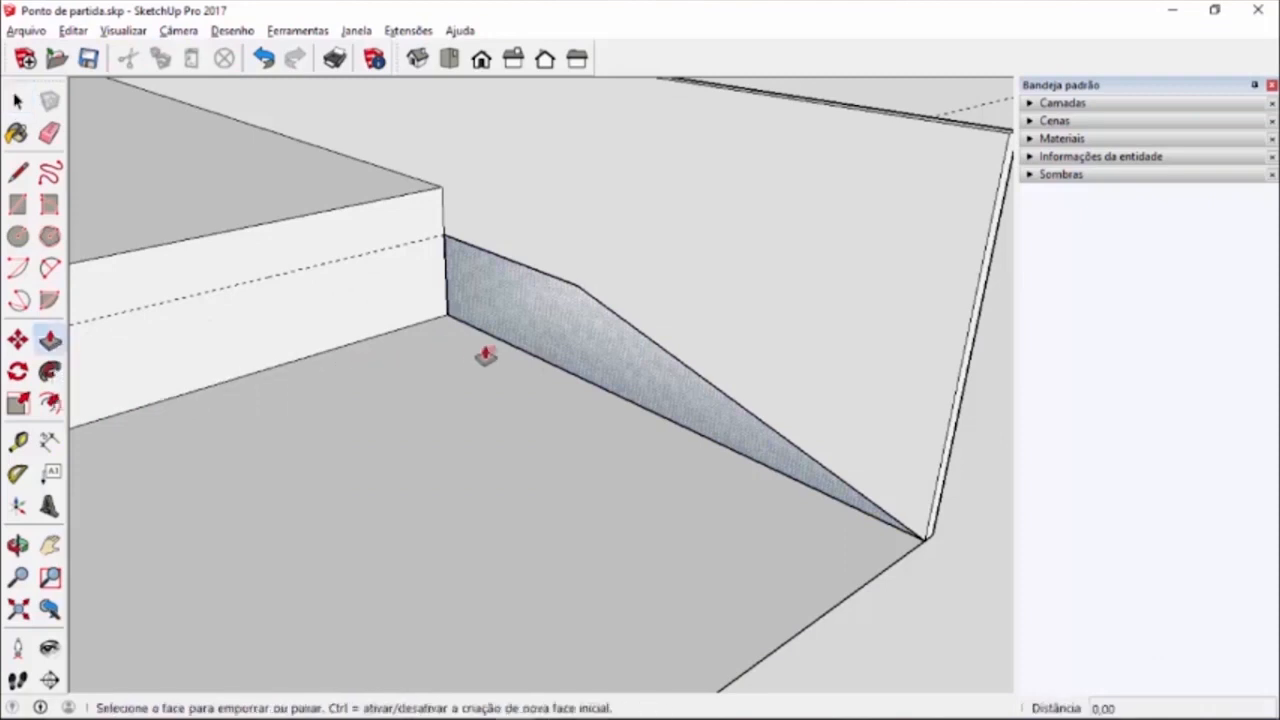
pyautogui.click(554, 328)
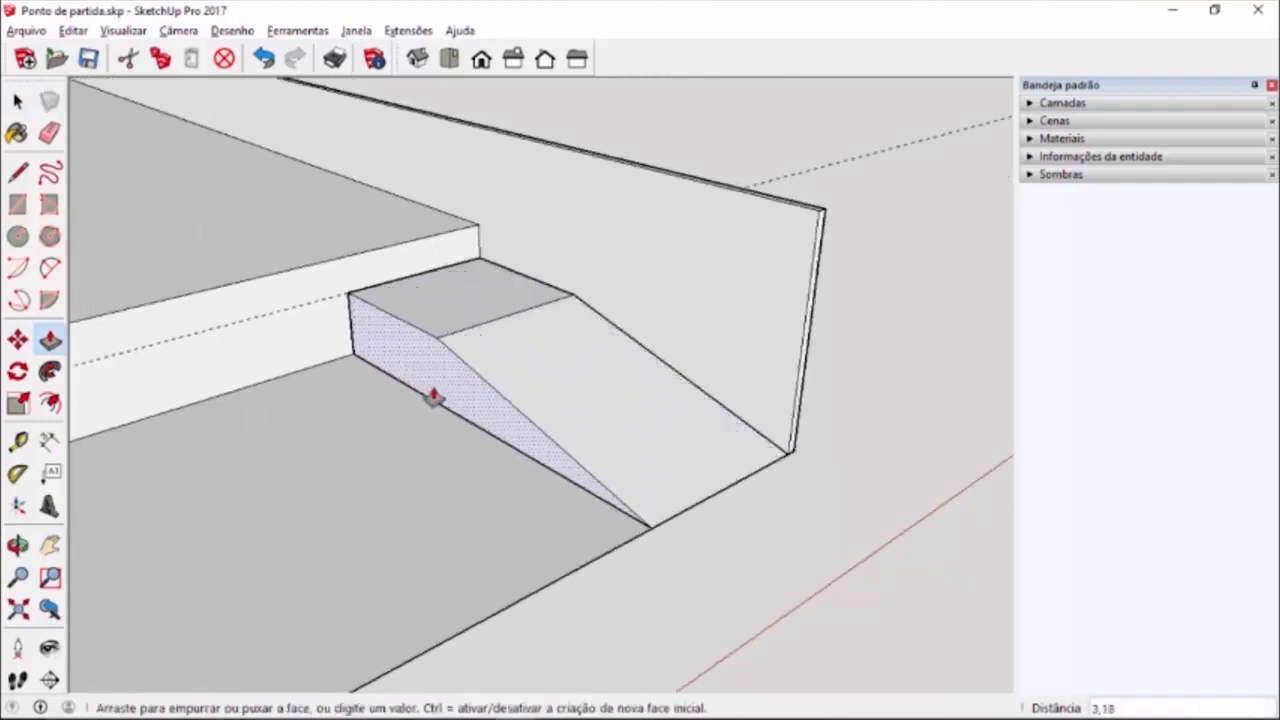
pyautogui.click(433, 395)
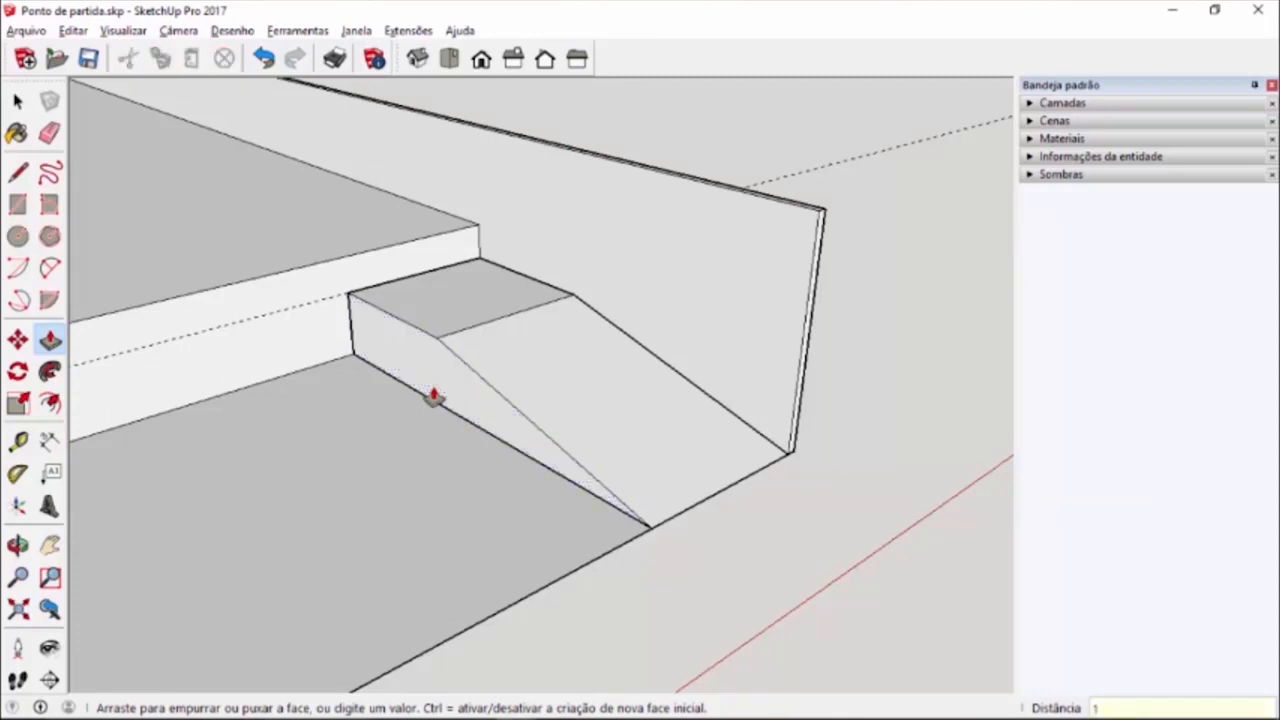
pyautogui.doubleClick(433, 395)
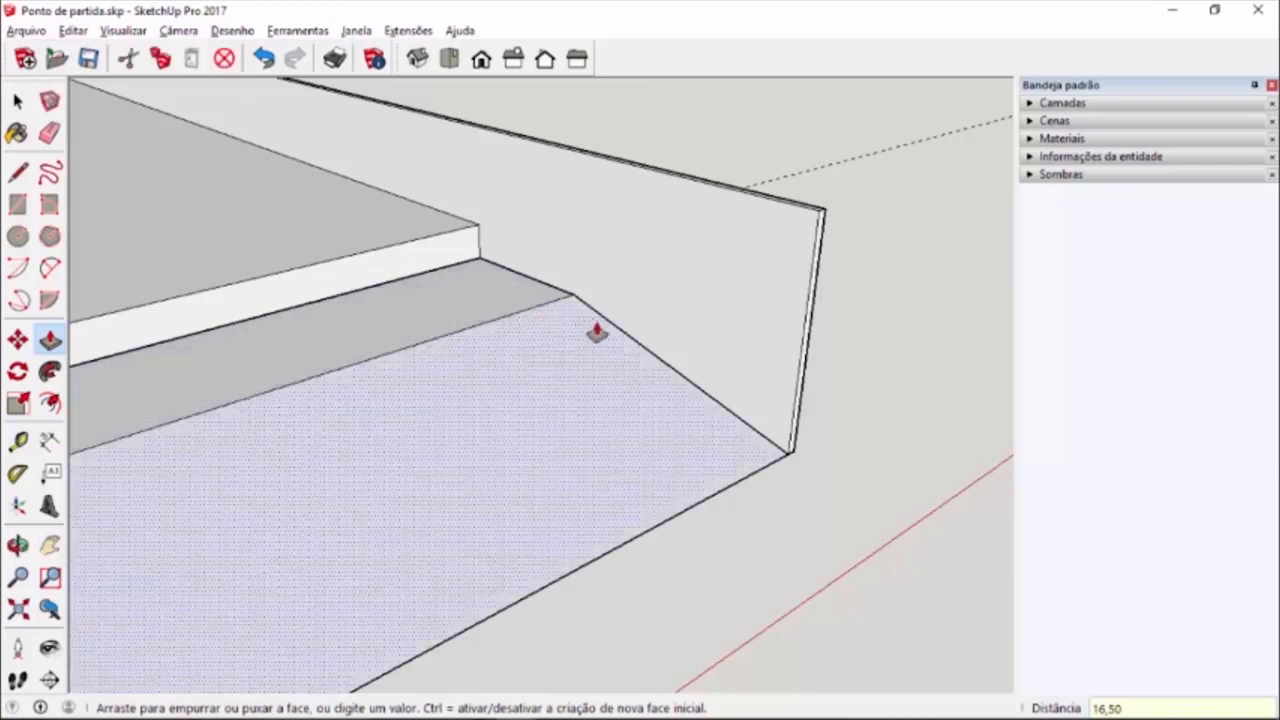
pyautogui.scroll(-4, 755, 320)
pyautogui.scroll(-1, 758, 318)
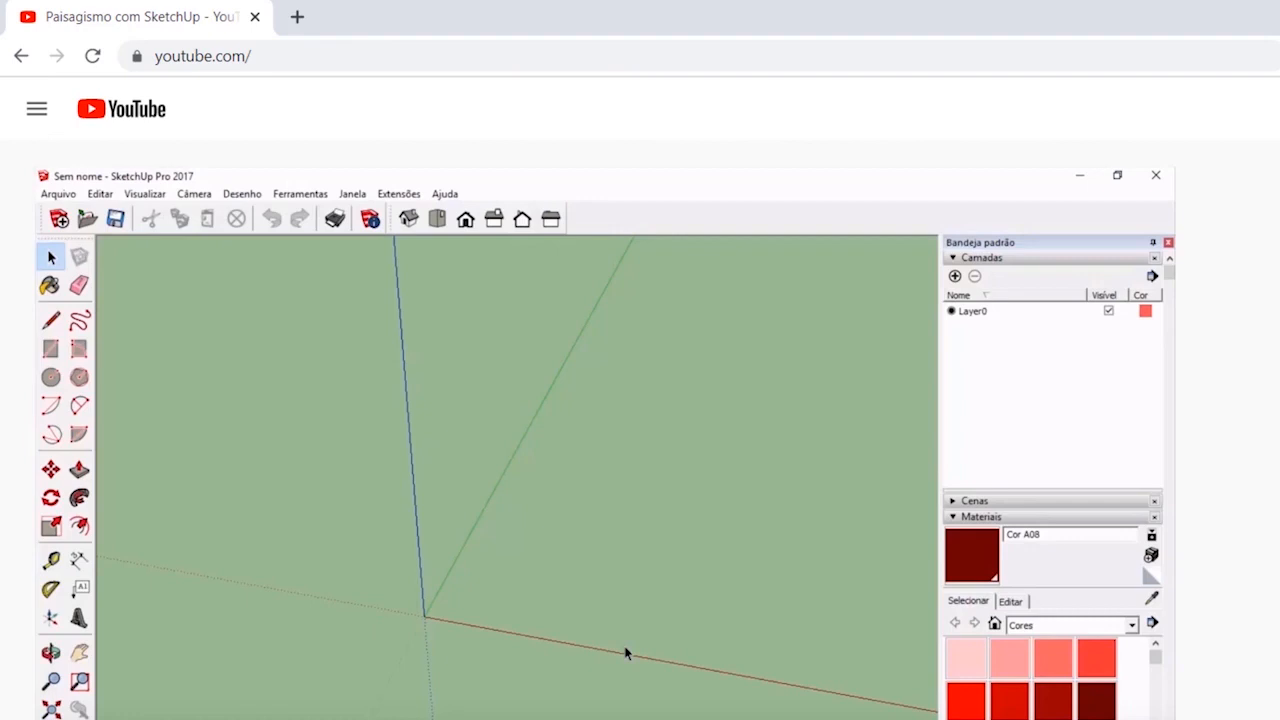
pyautogui.scroll(-3, 604, 400)
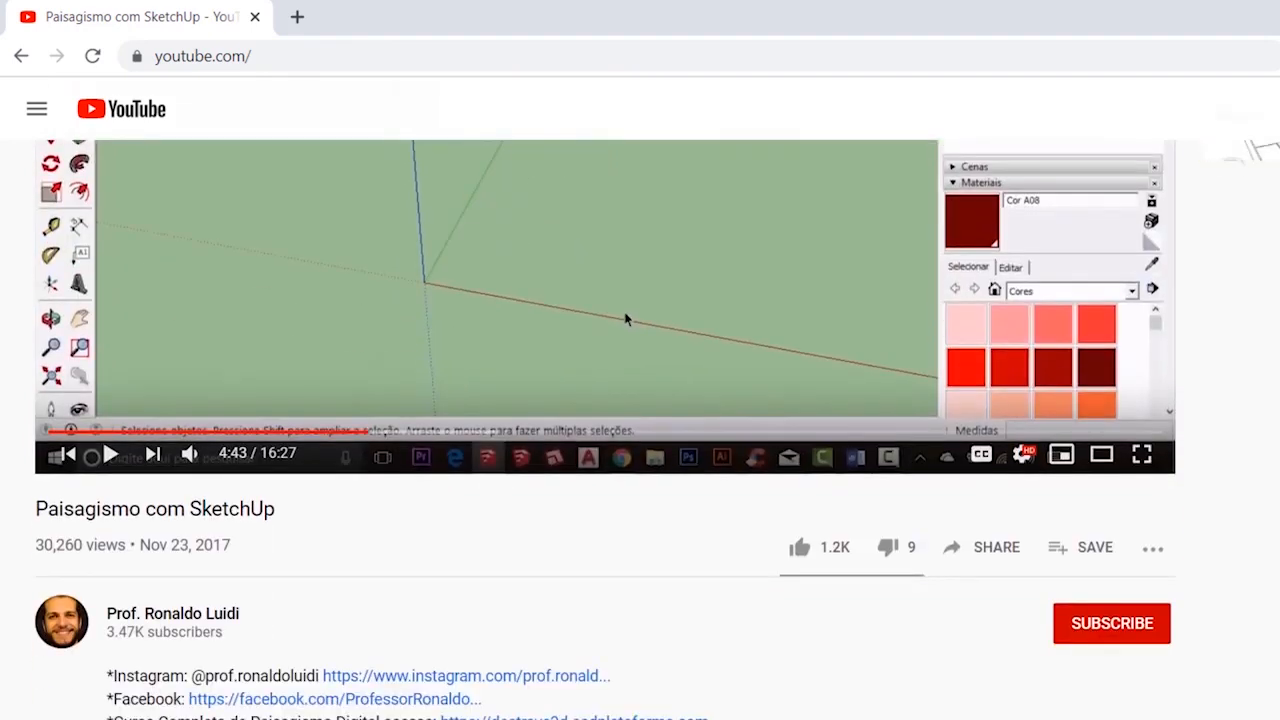
pyautogui.click(800, 550)
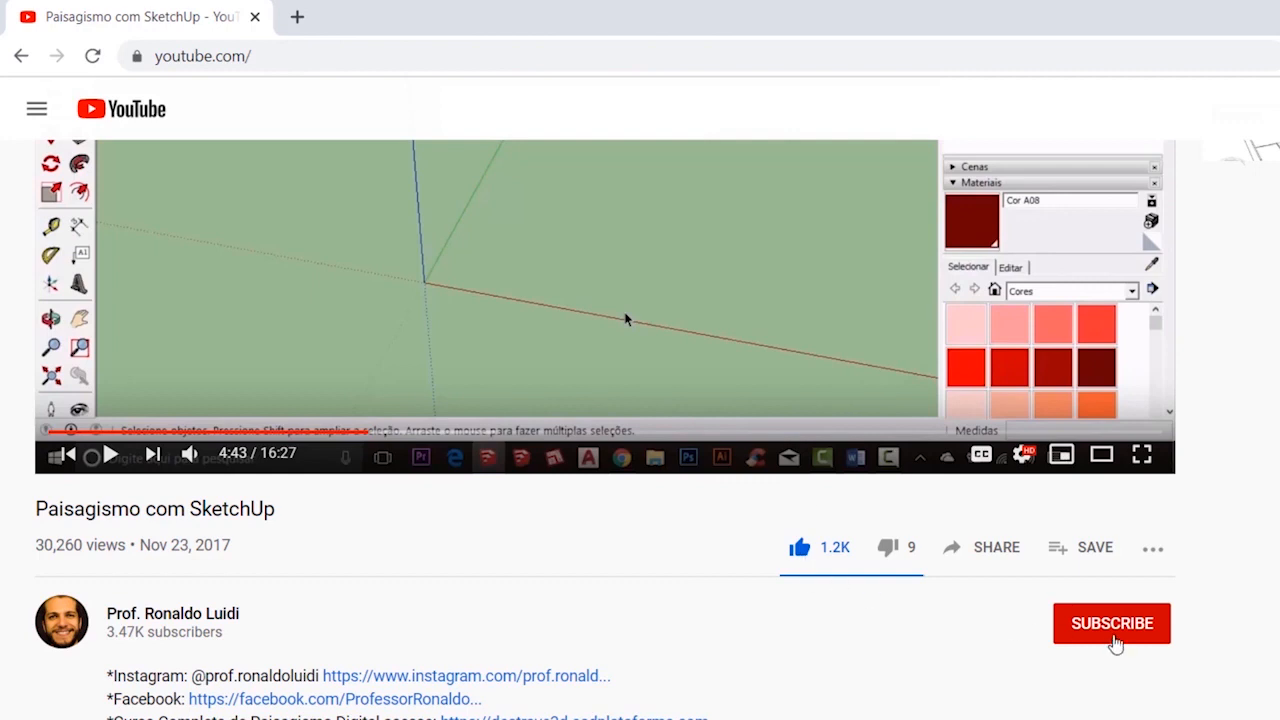
pyautogui.click(1116, 640)
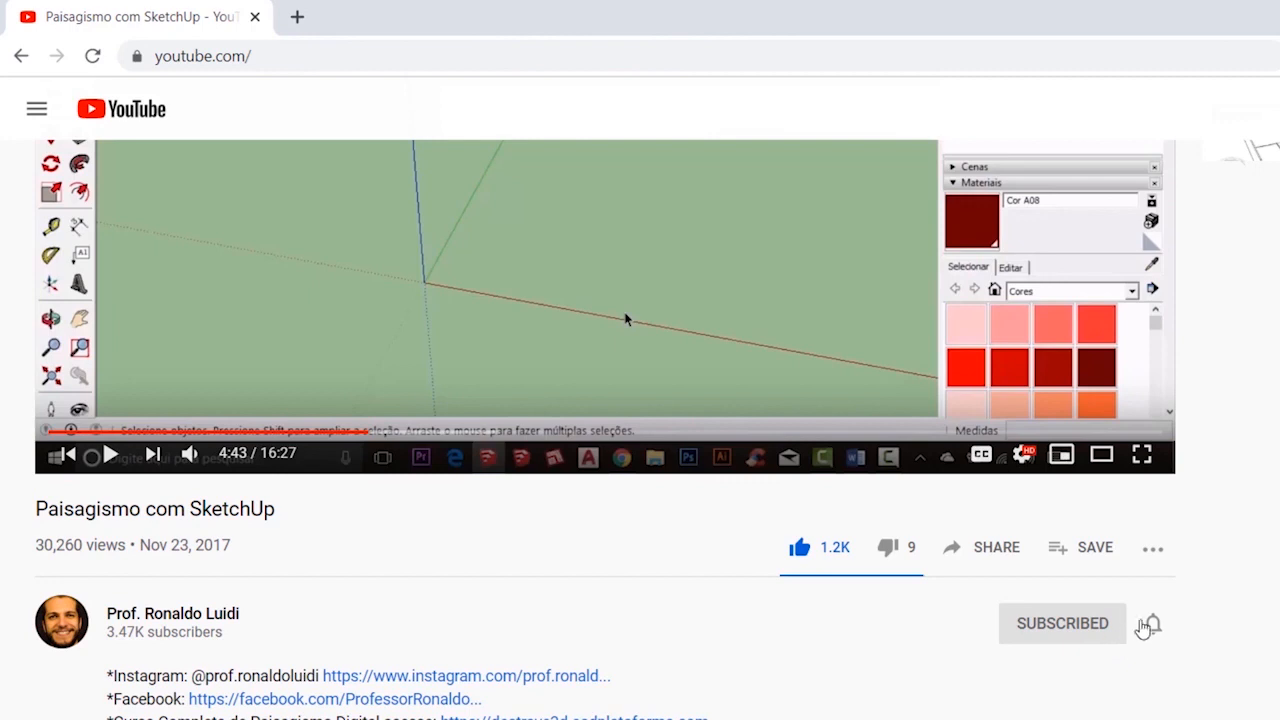
pyautogui.click(1154, 628)
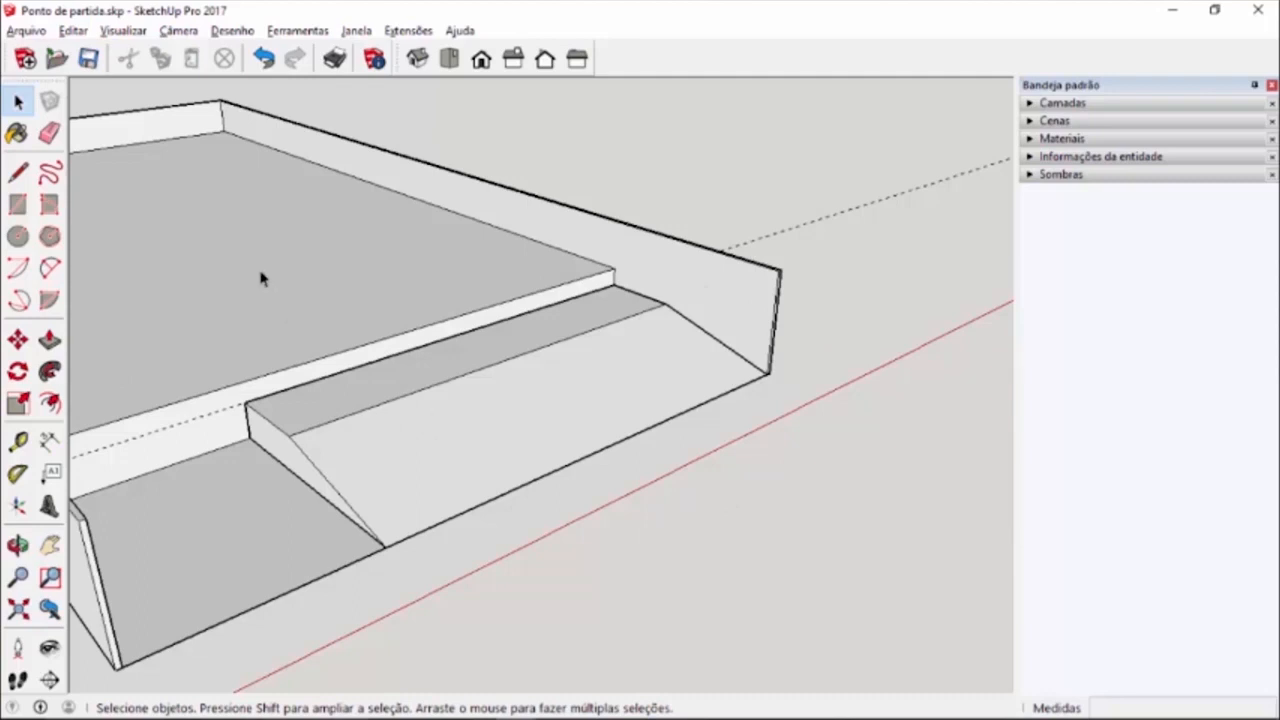
# - Try window and crossing selections around the ramp to compare selecting it alone with including the terrain and guide
pyautogui.moveTo(171, 179); pyautogui.dragTo(835, 608)
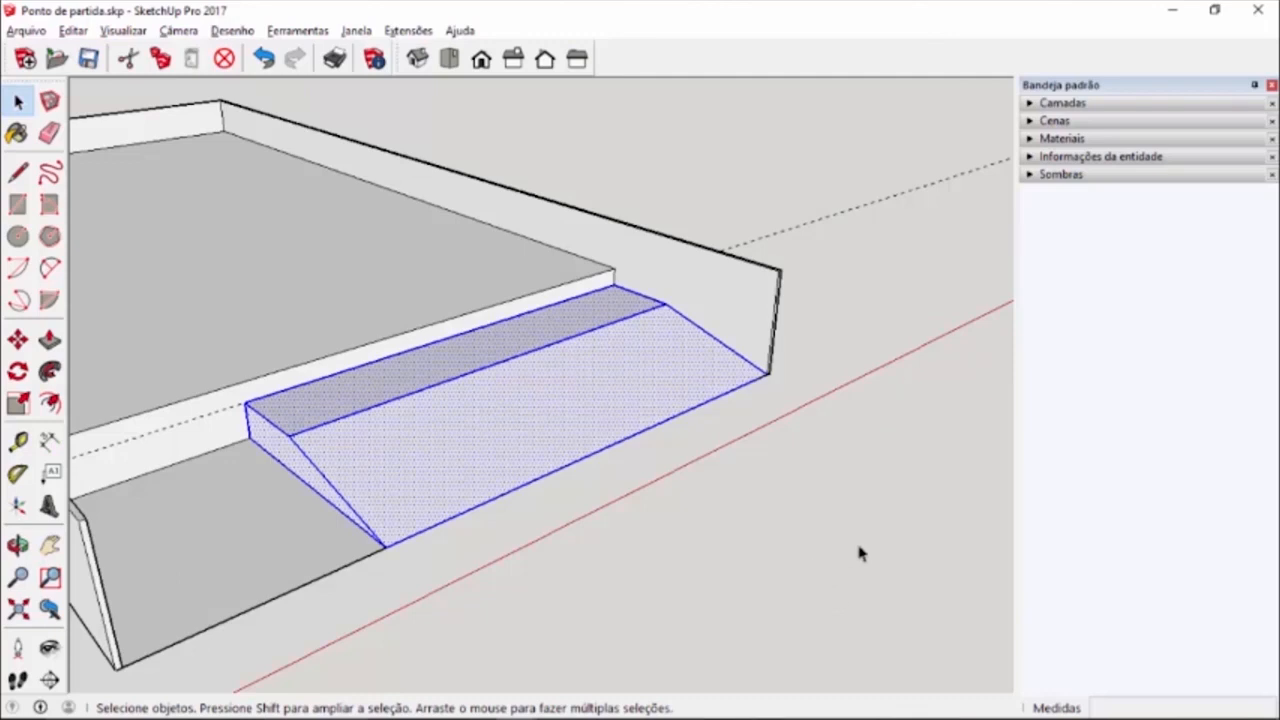
pyautogui.moveTo(921, 550); pyautogui.dragTo(774, 284)
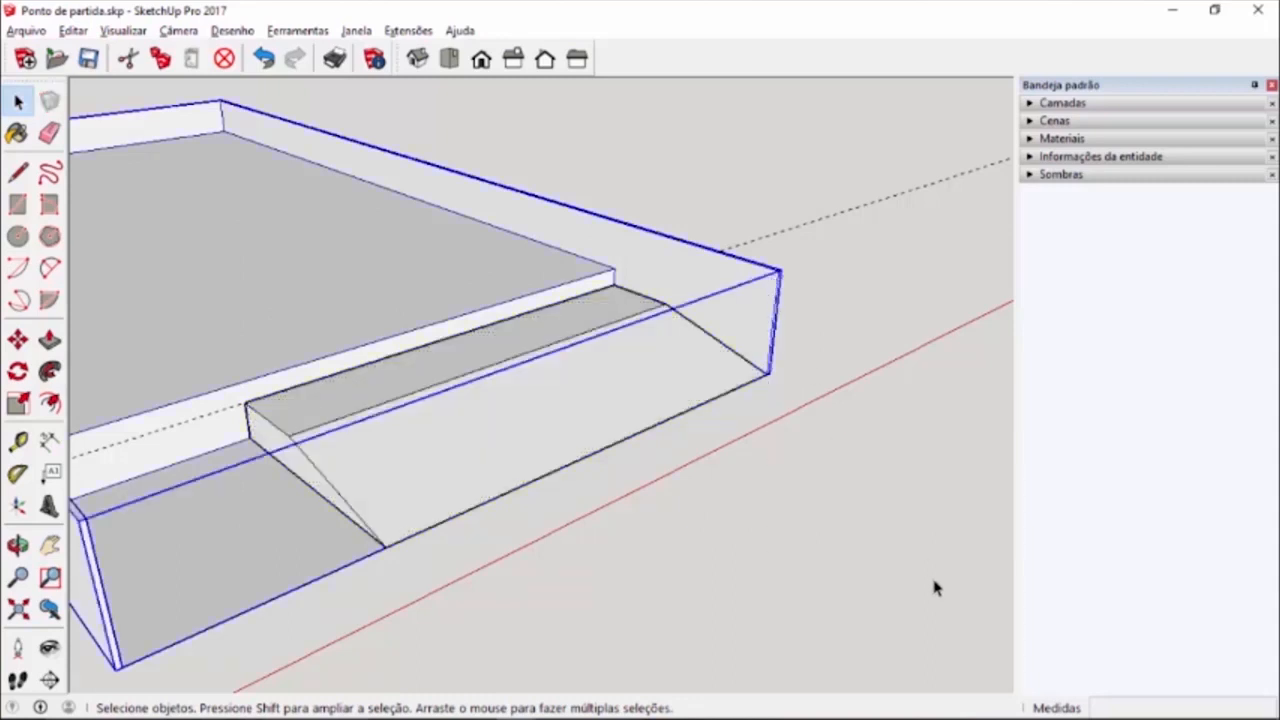
pyautogui.moveTo(931, 590); pyautogui.dragTo(211, 236)
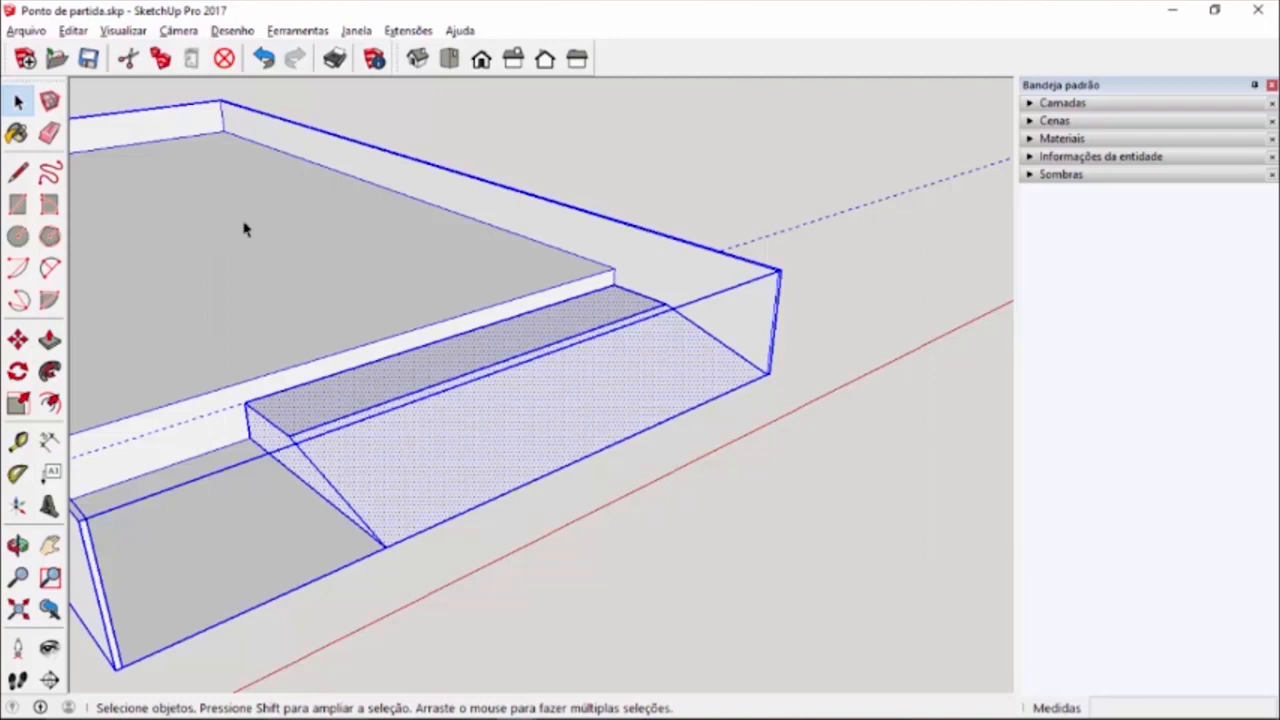
pyautogui.moveTo(139, 210); pyautogui.dragTo(903, 590)
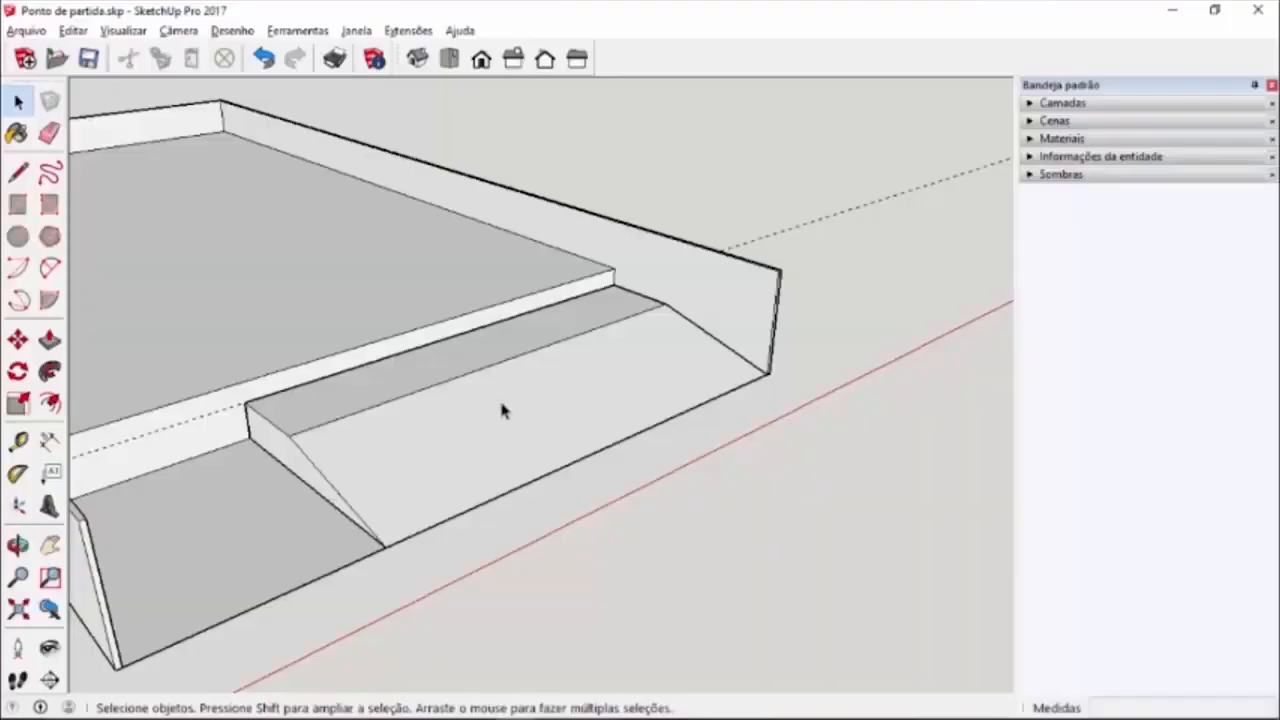
# - Try selecting the whole ramp through its connected faces and with a selection window, and clear the selection
pyautogui.tripleClick(501, 406)
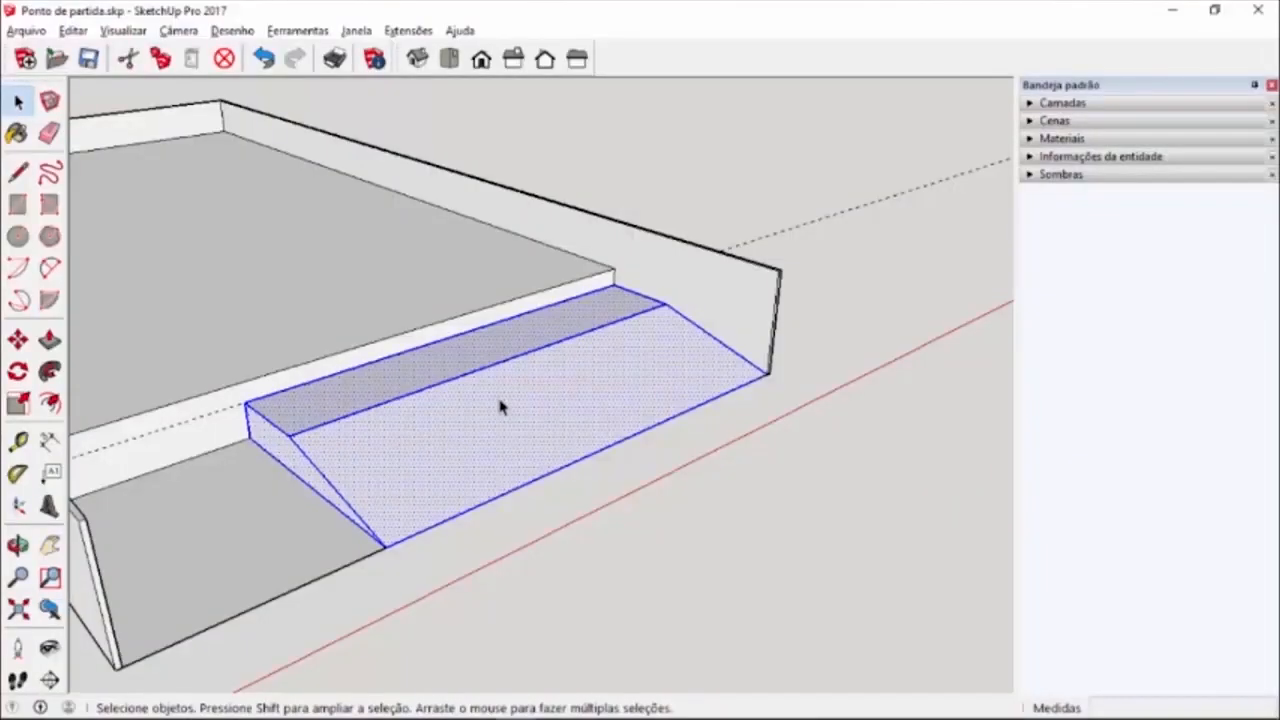
pyautogui.scroll(5, 501, 406)
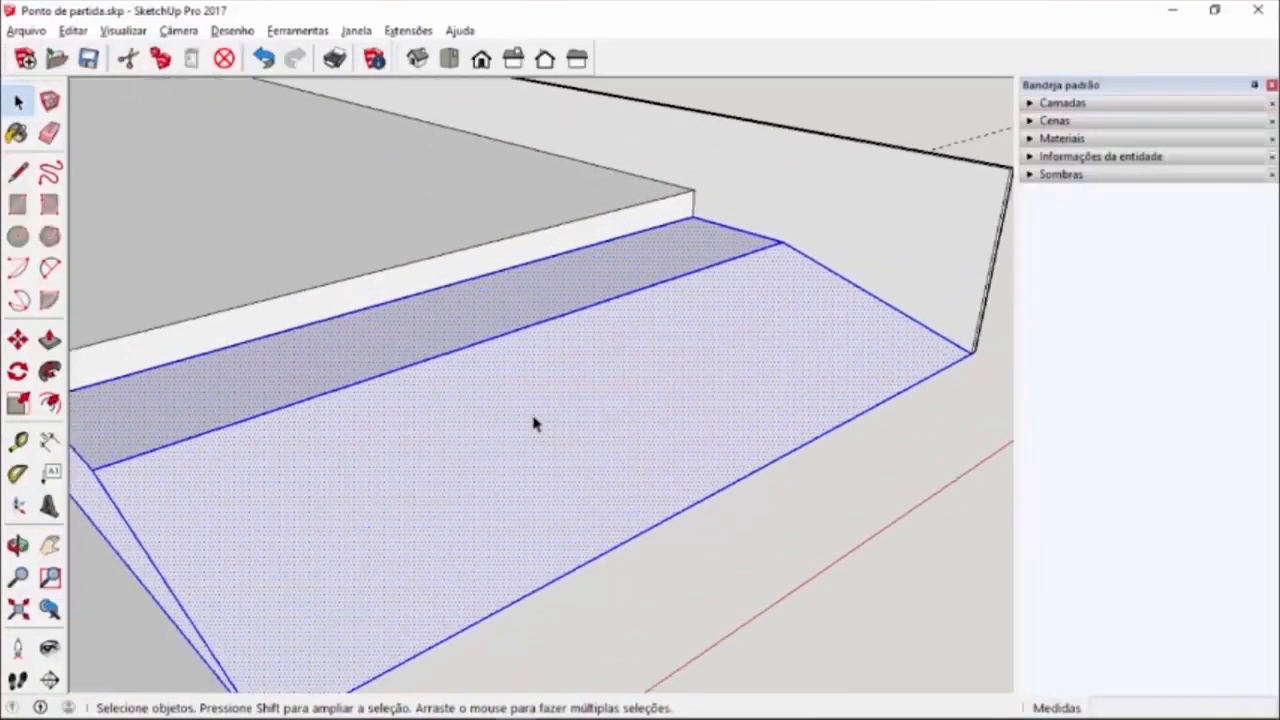
pyautogui.scroll(-5, 650, 402)
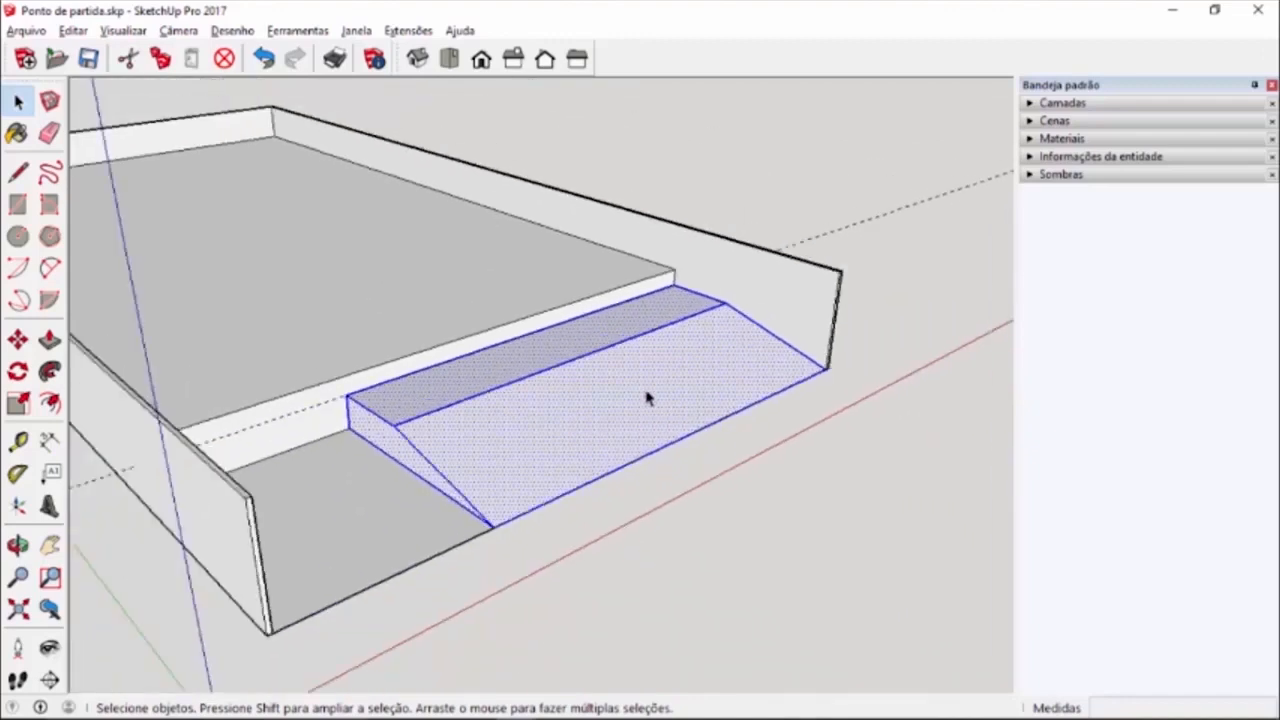
pyautogui.moveTo(223, 175); pyautogui.dragTo(963, 585)
pyautogui.click(794, 480)
# - Select all connected ramp faces and edges and make them a group
pyautogui.scroll(4, 629, 390)
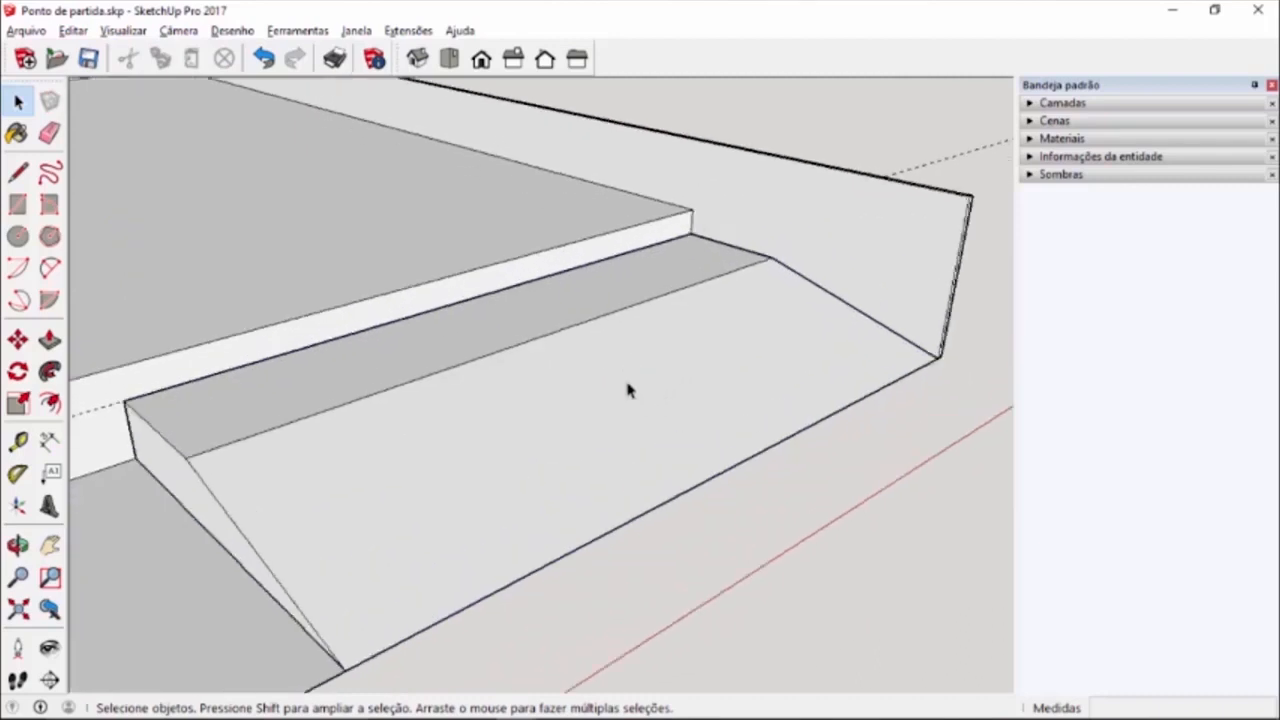
pyautogui.scroll(2, 660, 385)
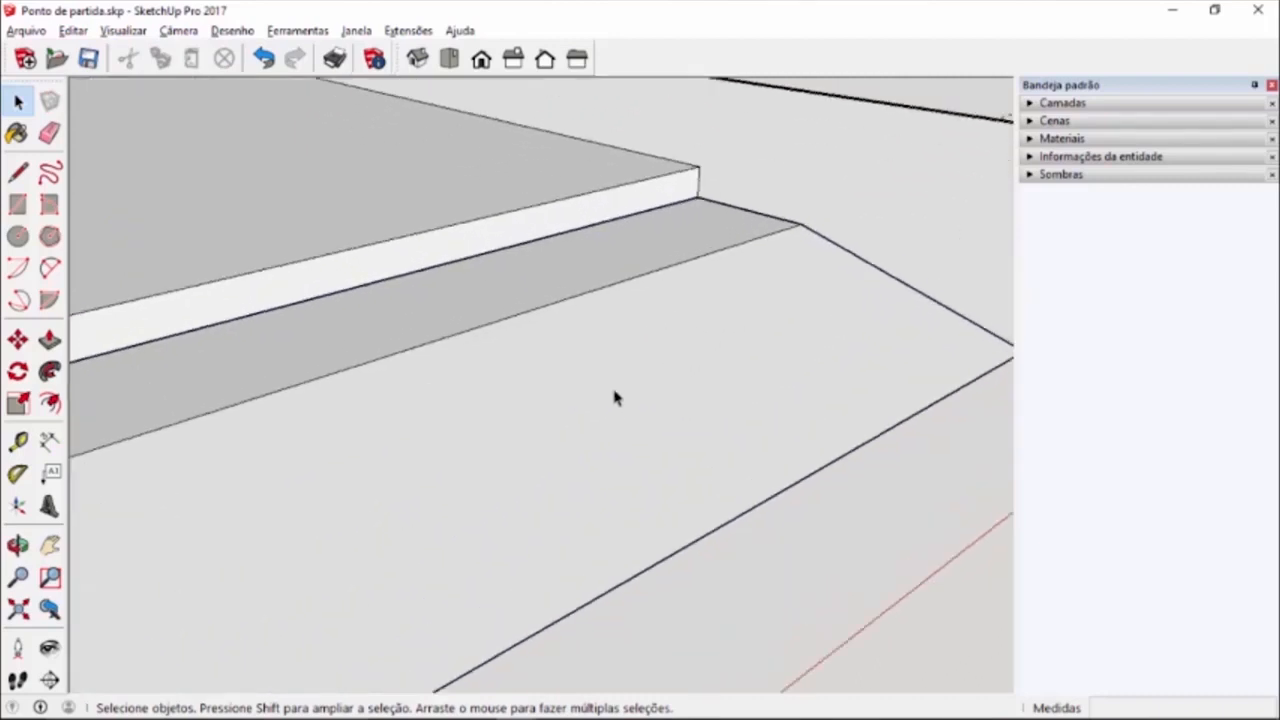
pyautogui.tripleClick(728, 333)
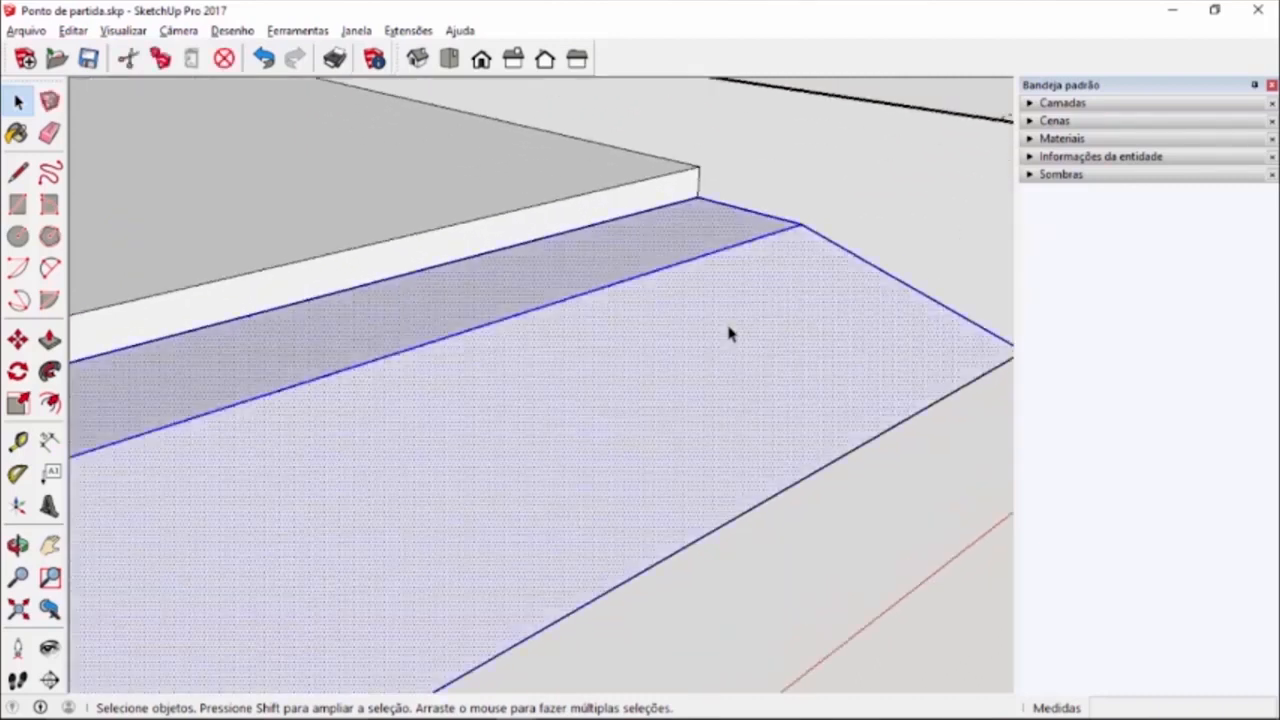
pyautogui.rightClick(495, 324)
pyautogui.click(614, 495)
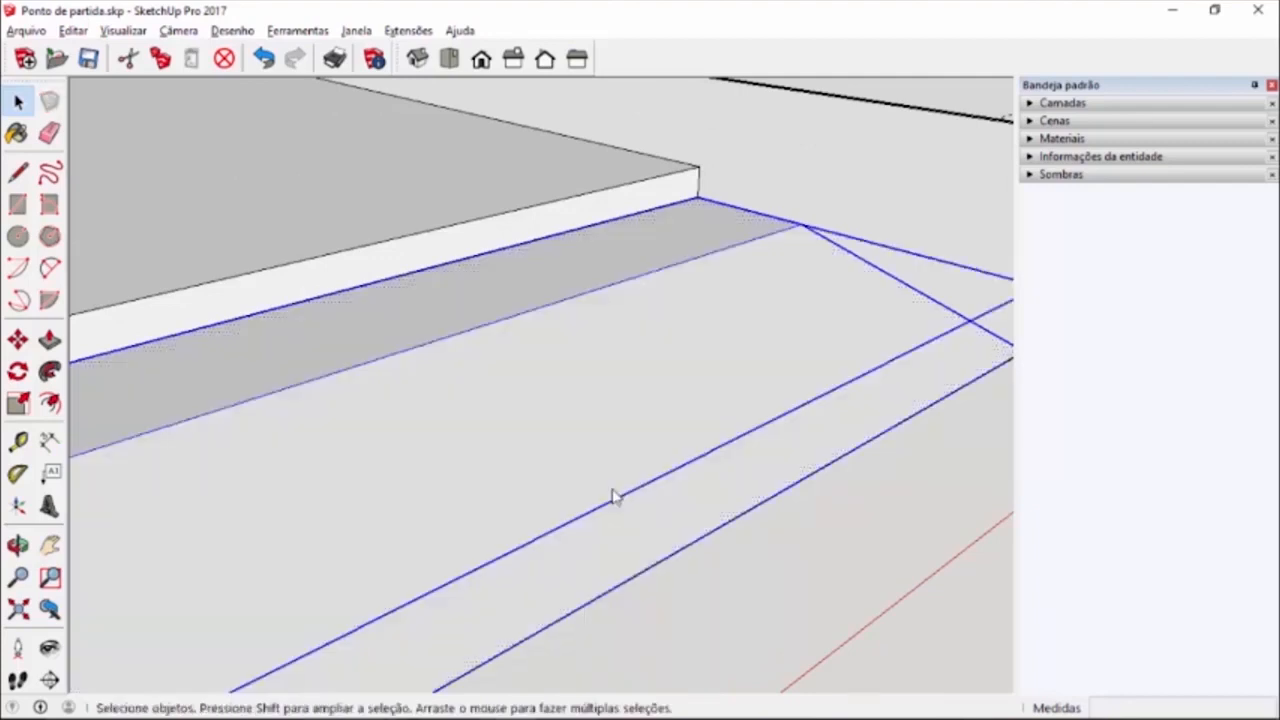
pyautogui.scroll(-4, 625, 487)
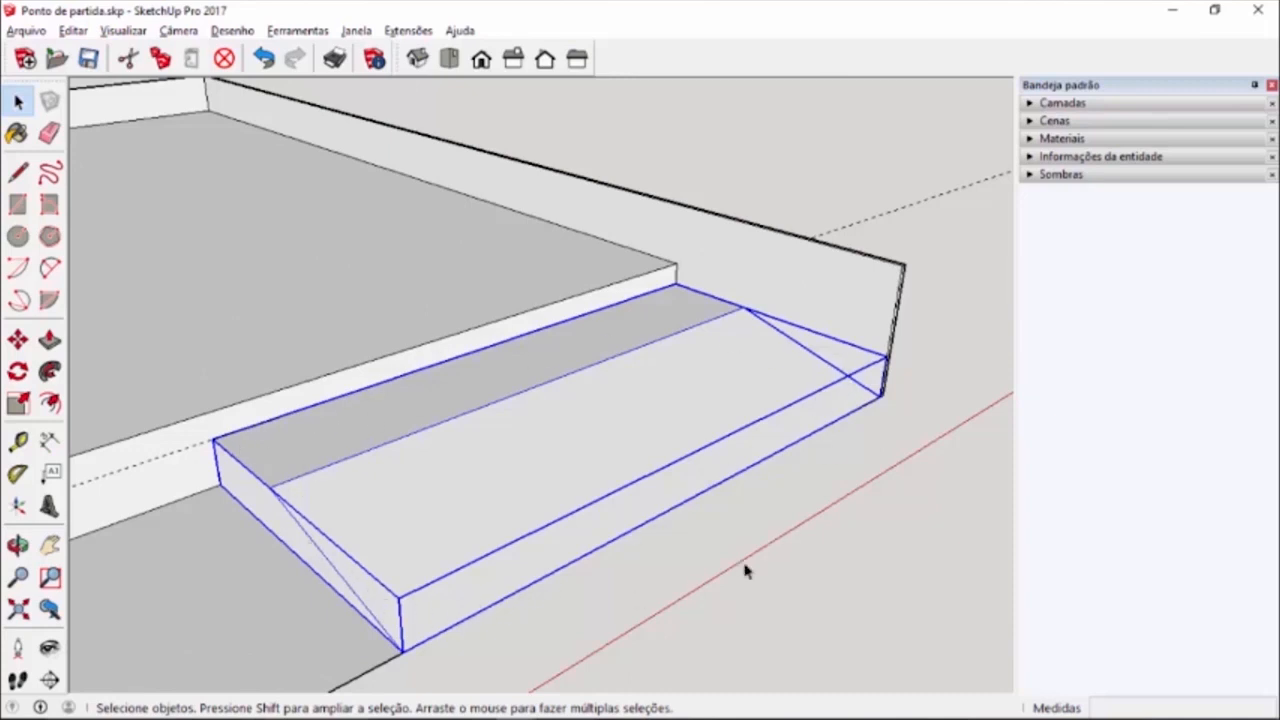
# - Delete the ramp group as a test, undo the deletion, and try a selection window around the ramp
pyautogui.press('Delete')
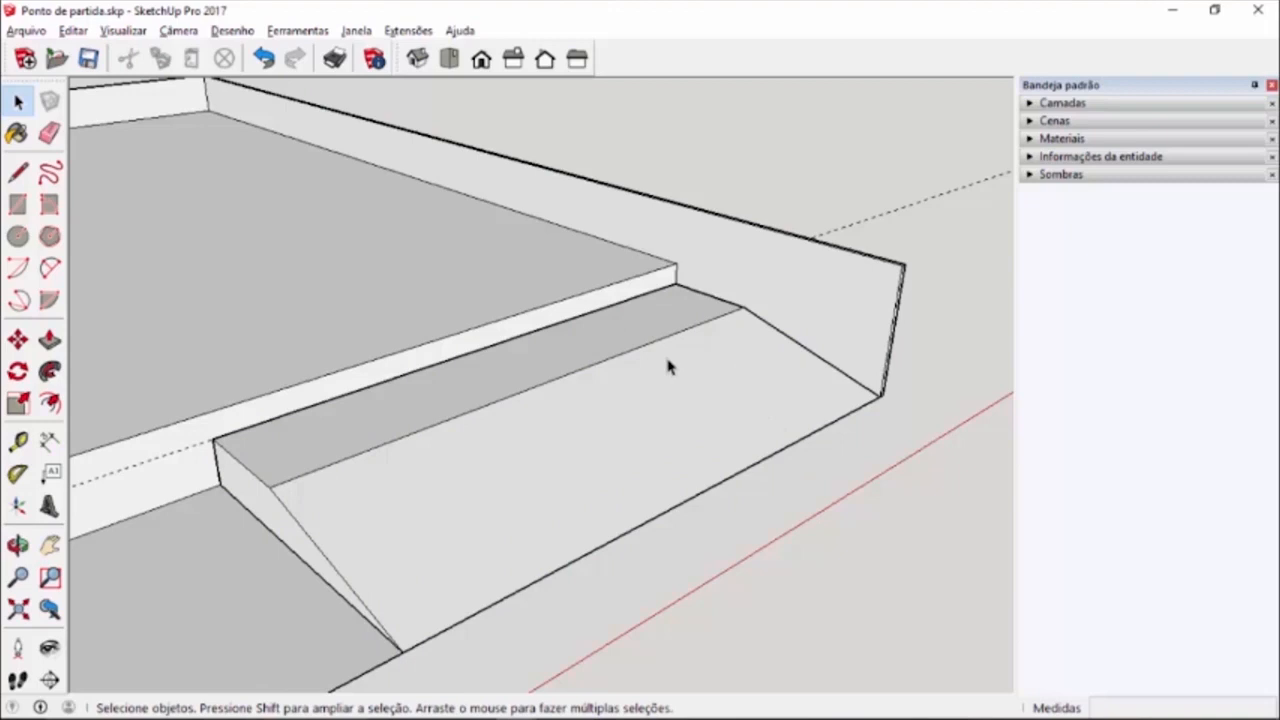
pyautogui.hotkey('ctrl', 'z')
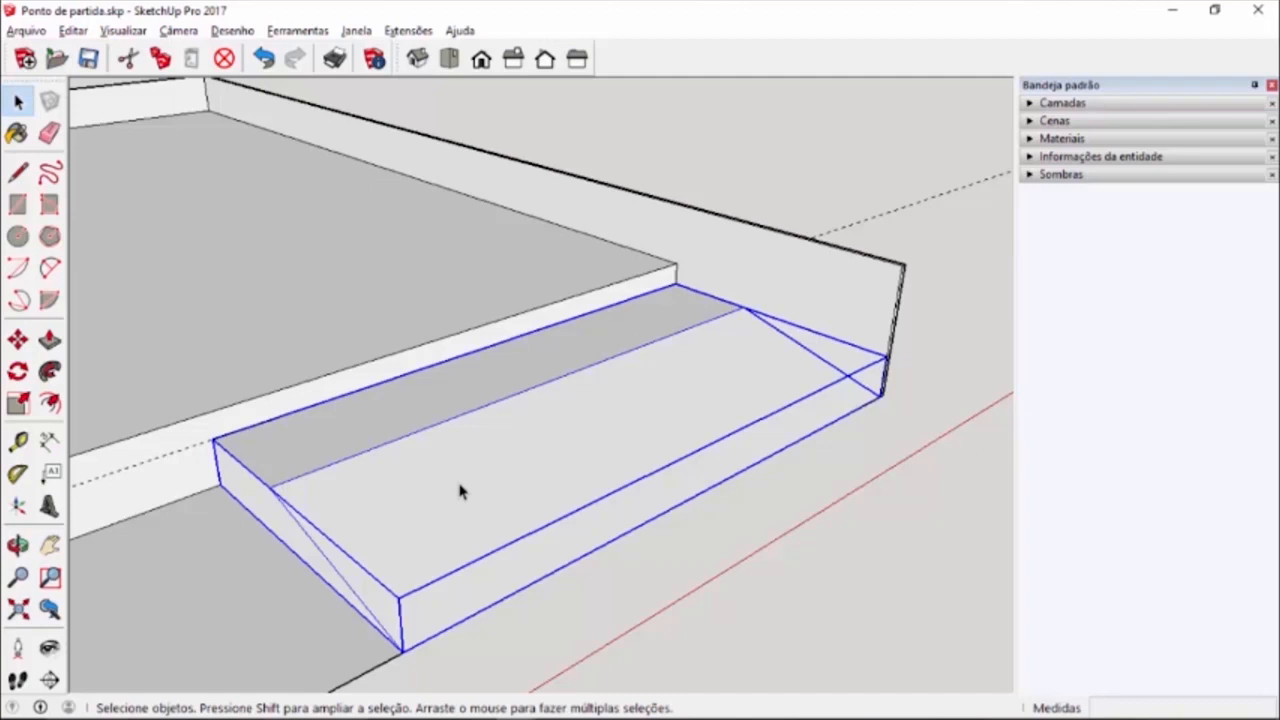
pyautogui.moveTo(132, 305); pyautogui.dragTo(963, 637)
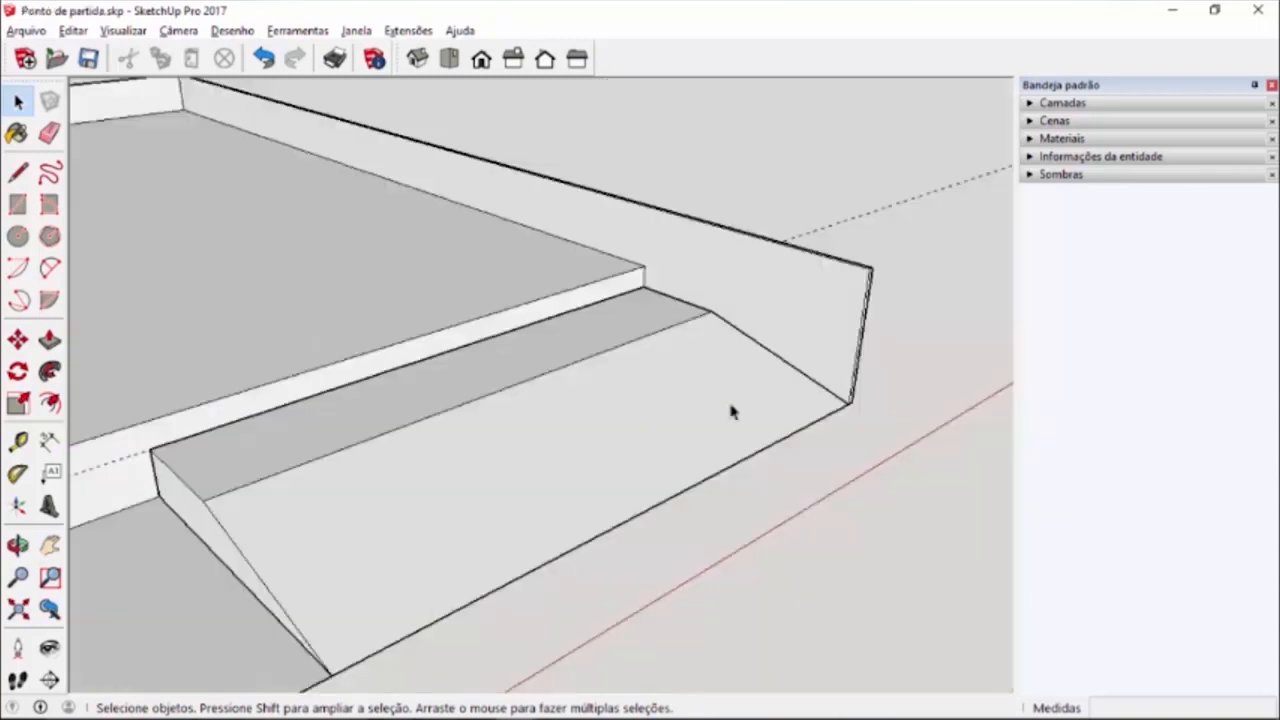
# - Place a guide on the lower floor 5 m from the base edge of the side wall opposite the ramp
pyautogui.moveTo(729, 409); pyautogui.dragTo(190, 370, button='middle')
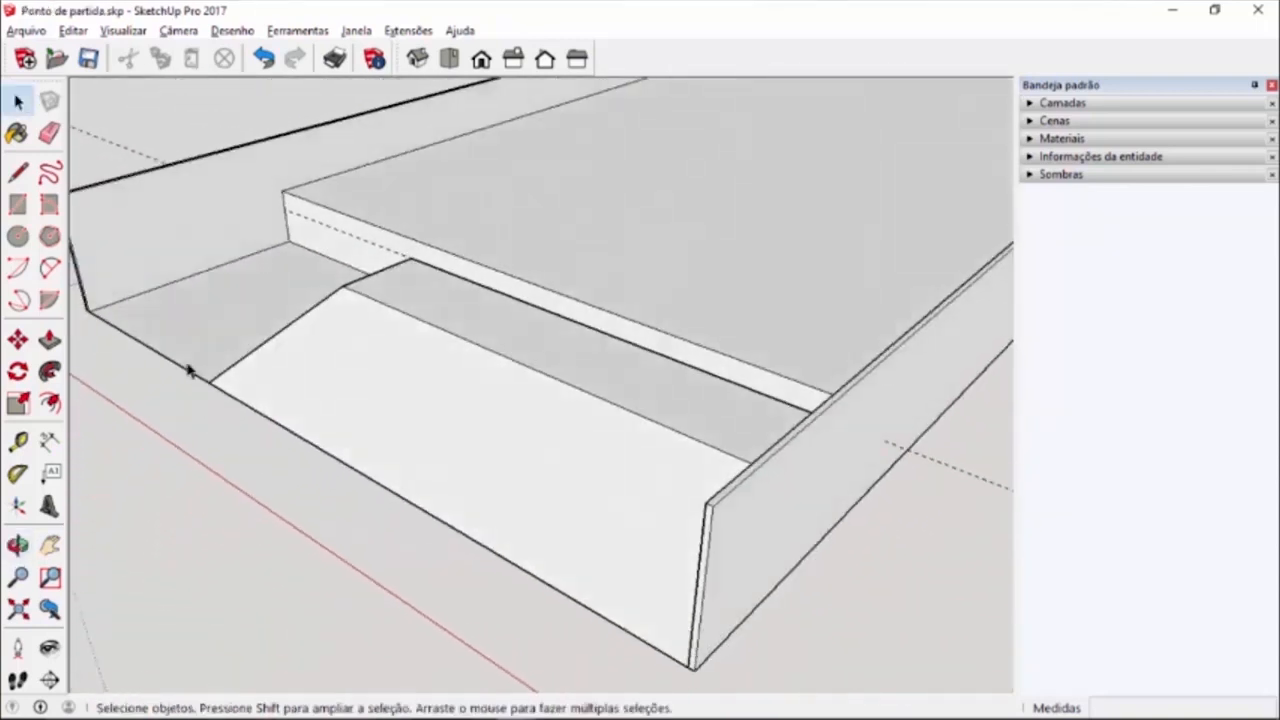
pyautogui.scroll(4, 109, 271)
pyautogui.scroll(3, 109, 271)
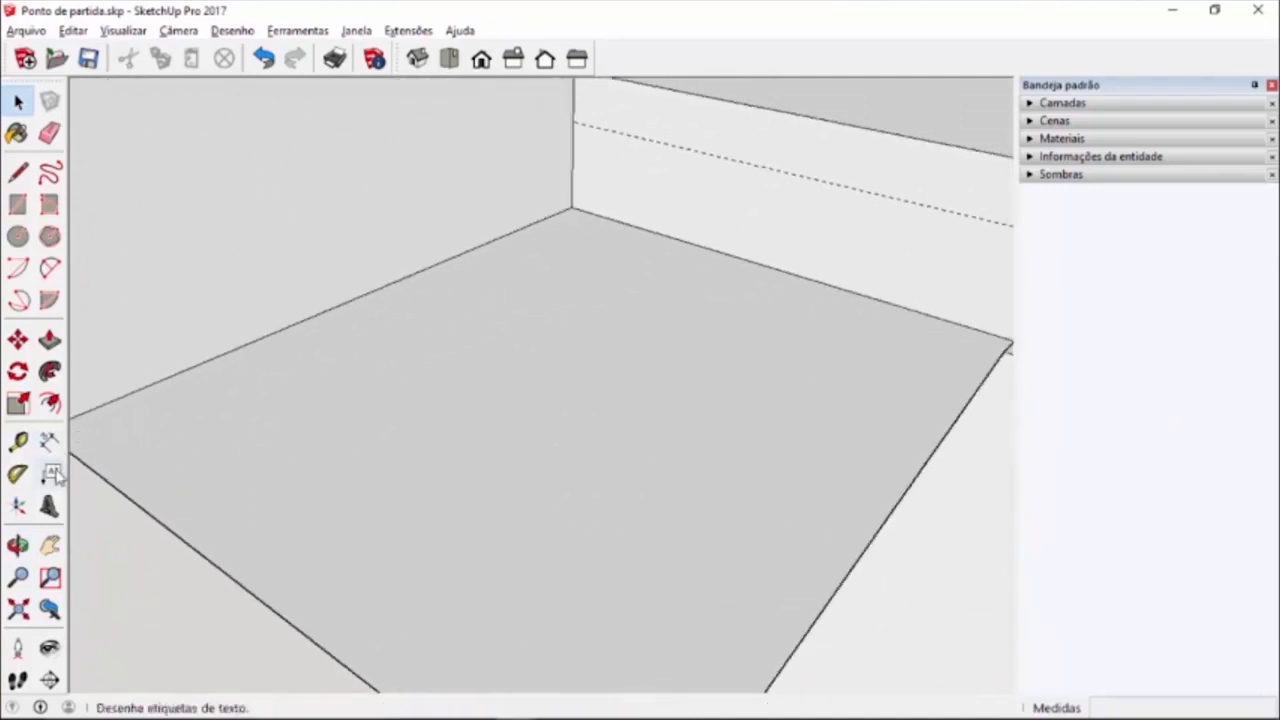
pyautogui.click(29, 446)
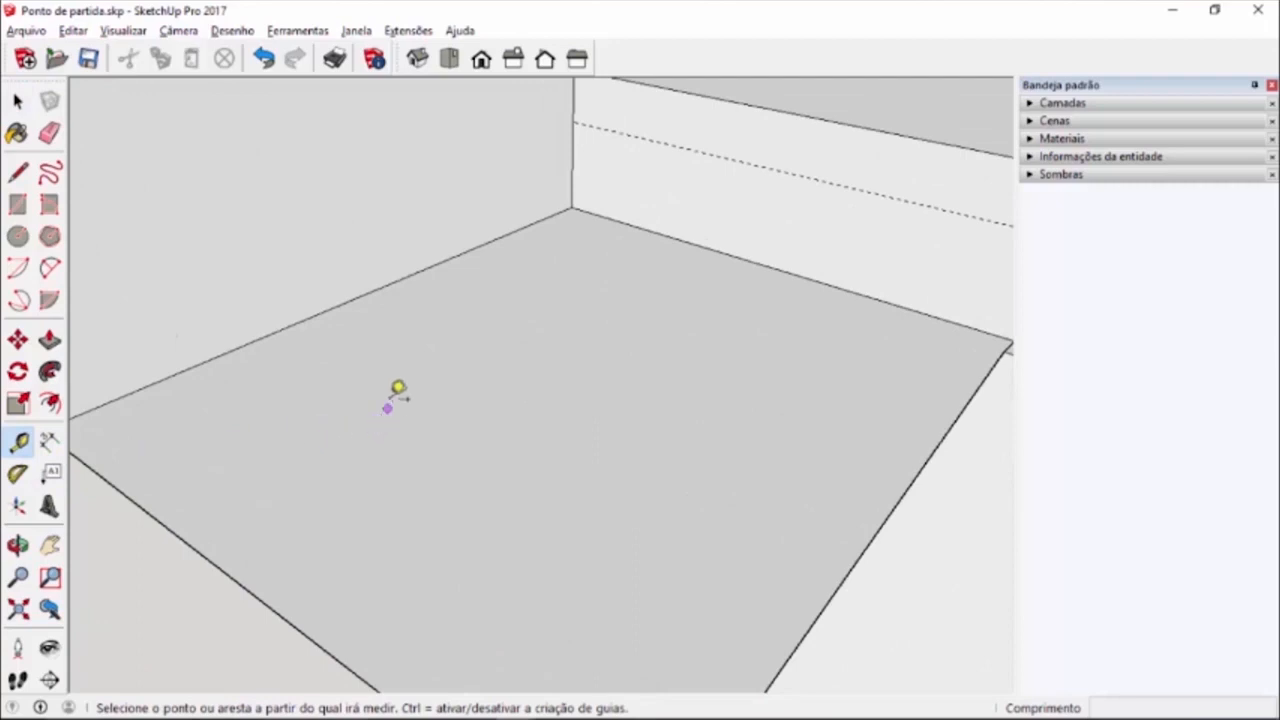
pyautogui.click(316, 313)
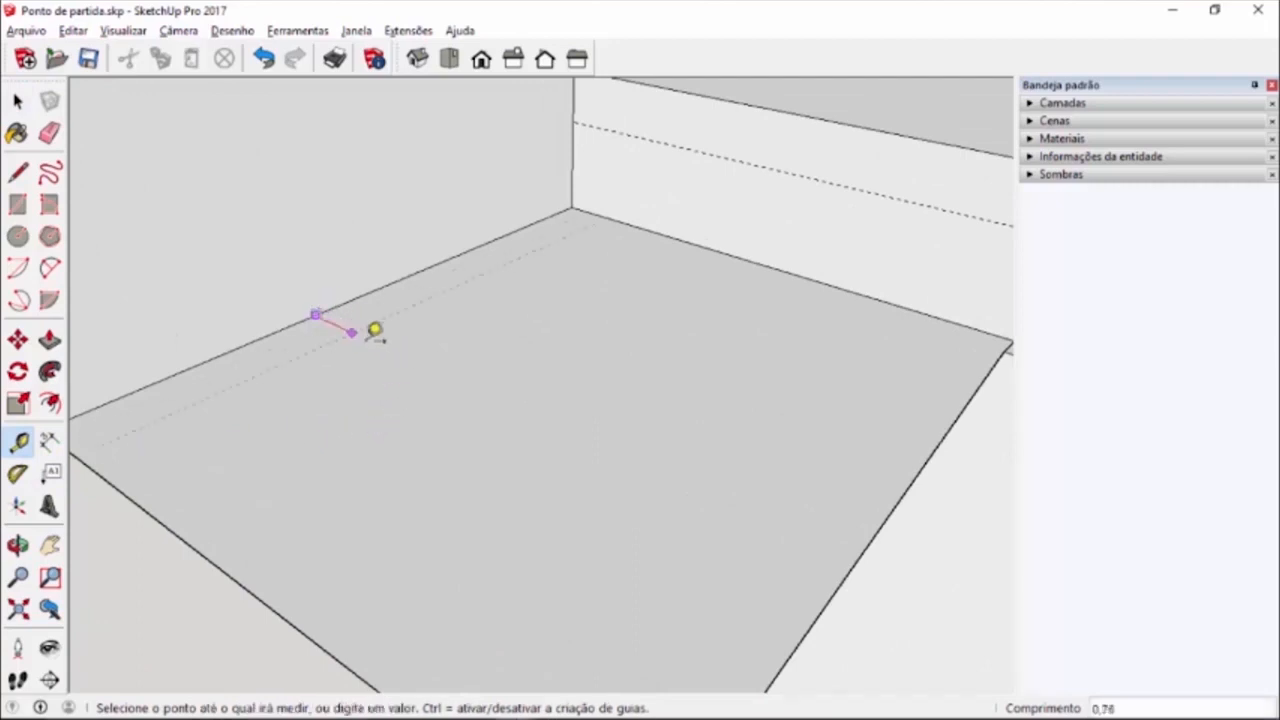
pyautogui.write('5')
pyautogui.press('Return')
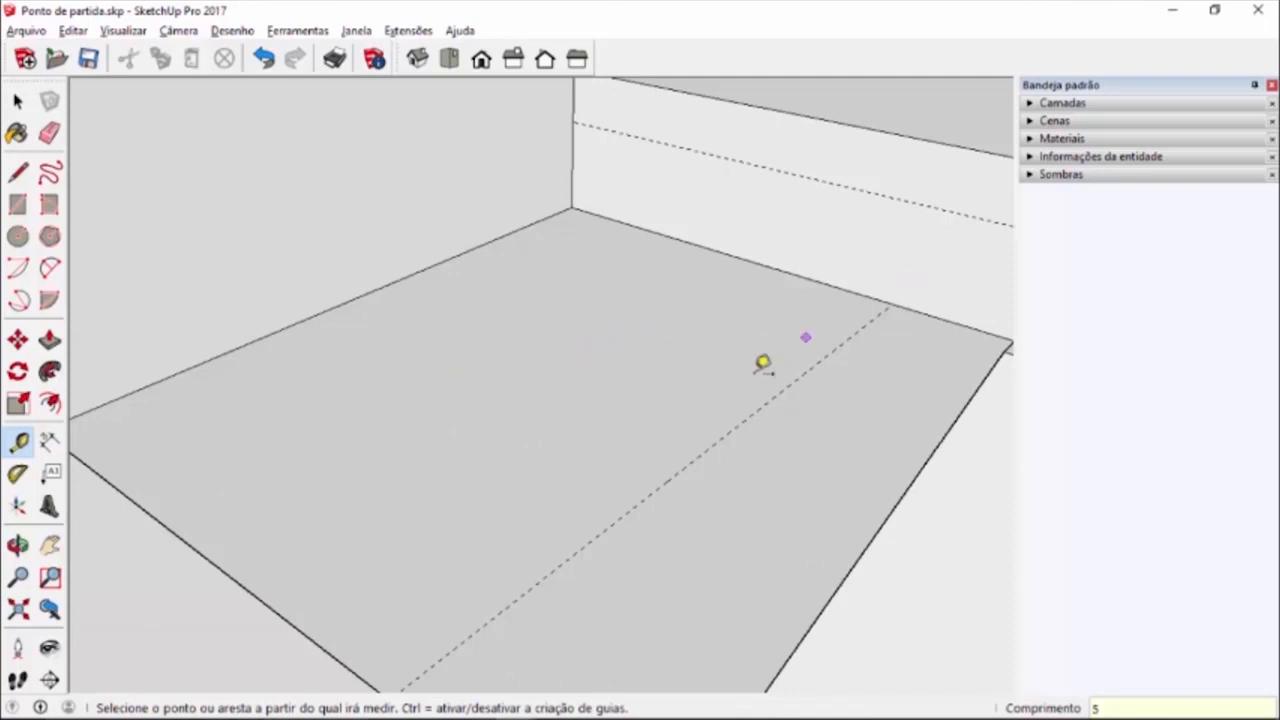
# - Place two extra guides freehand about 2,98 m and 2,72 m from the side wall's base edge, and erase them
pyautogui.scroll(-3, 911, 329)
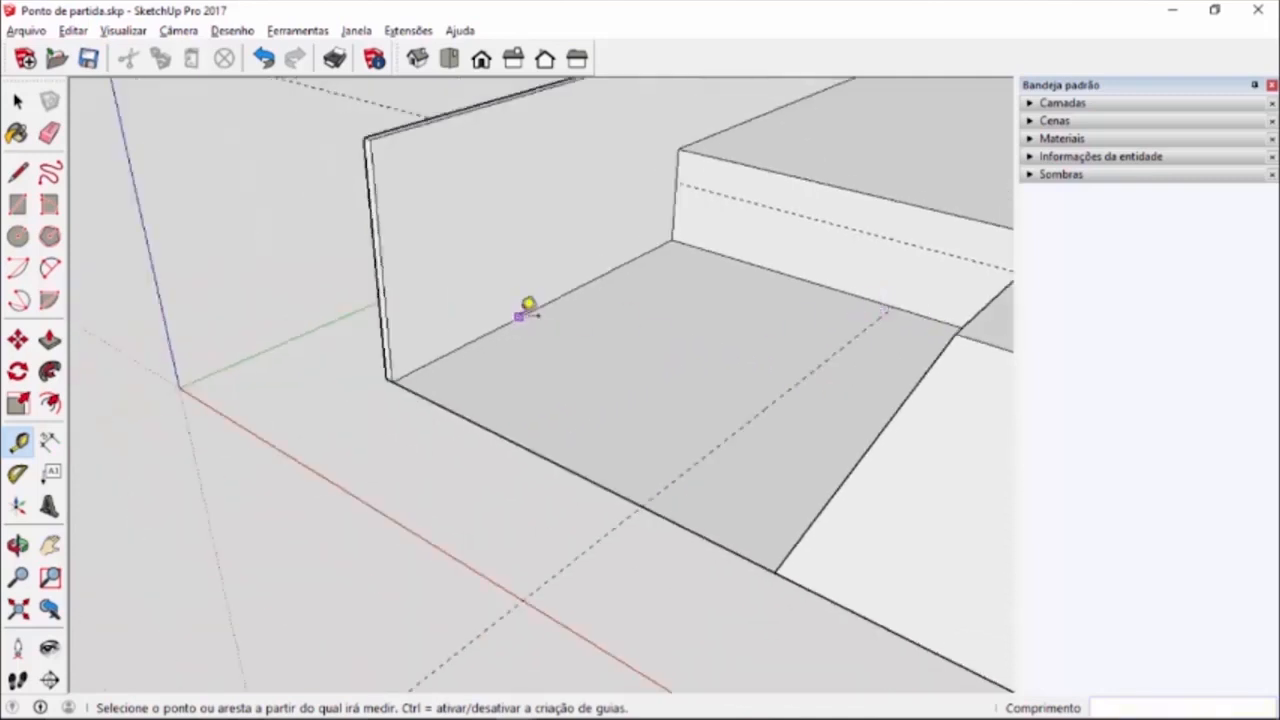
pyautogui.click(519, 317)
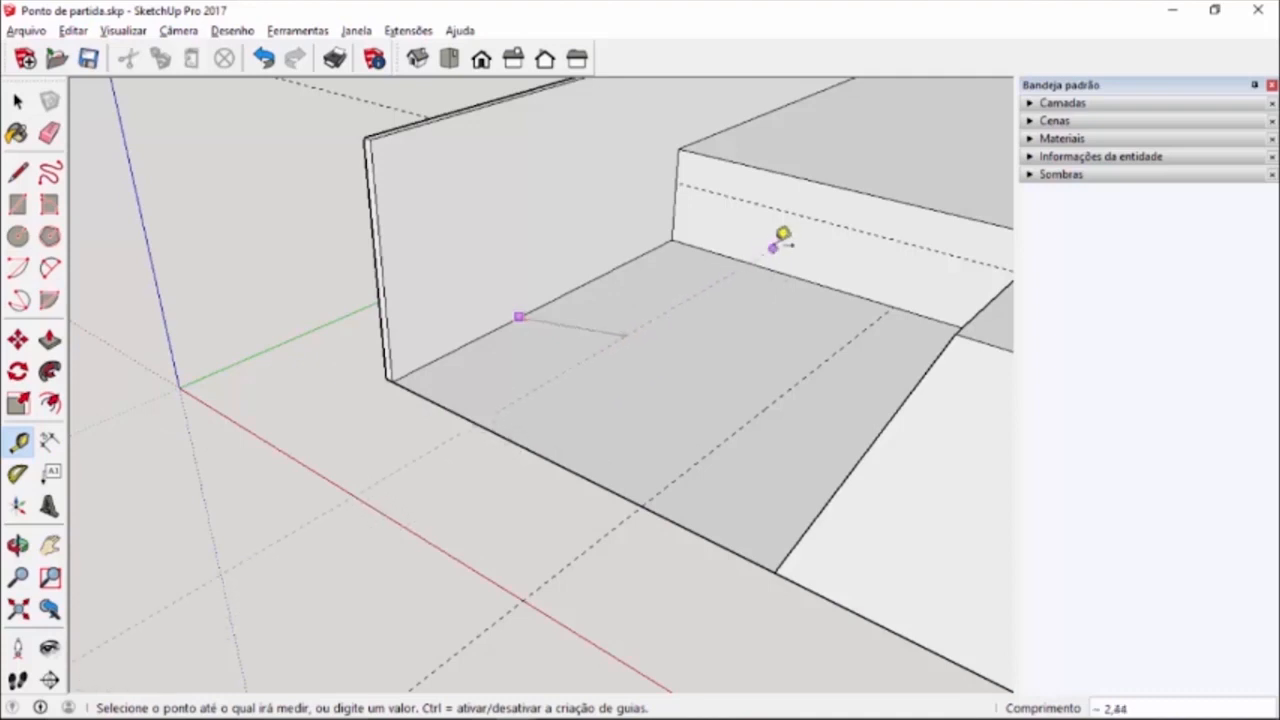
pyautogui.click(797, 242)
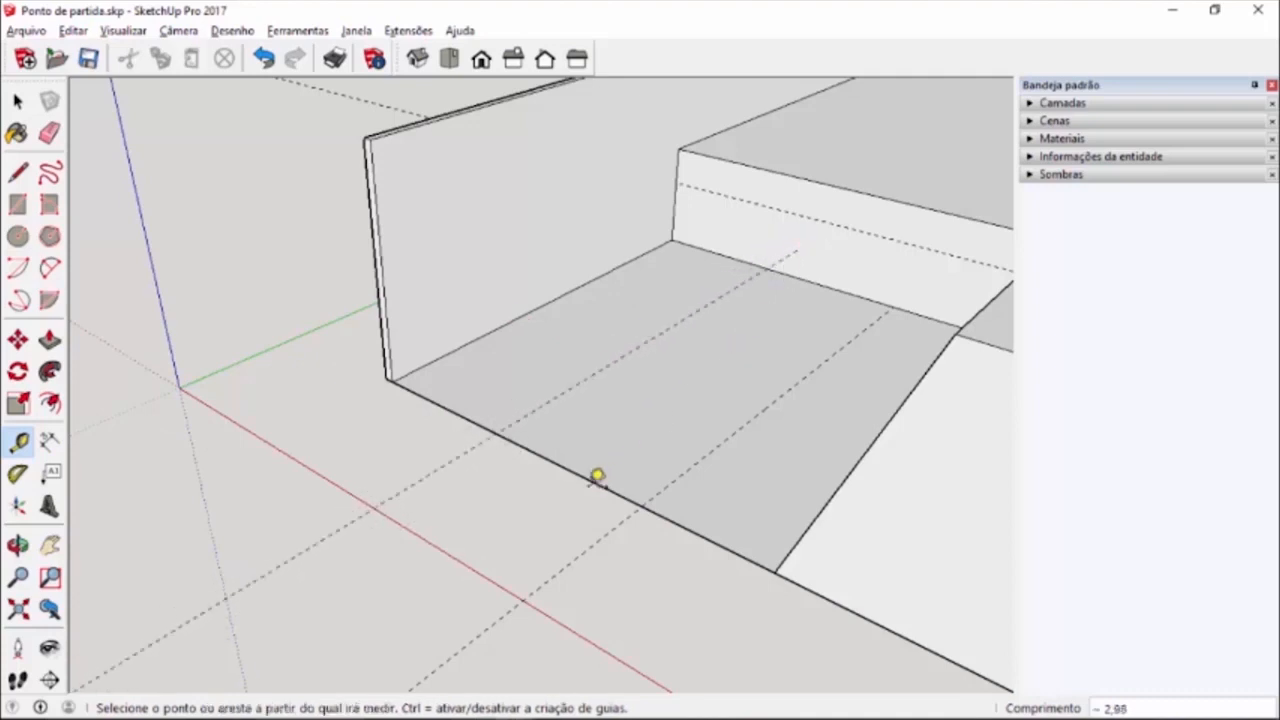
pyautogui.click(551, 300)
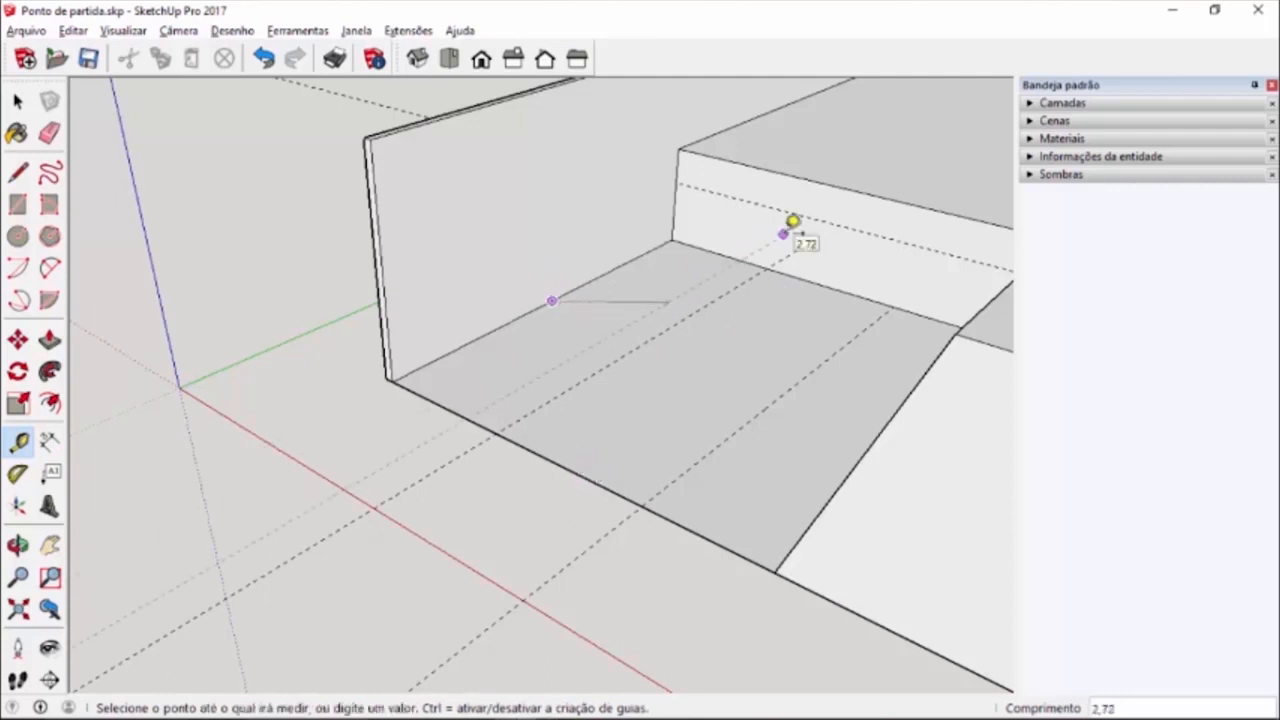
pyautogui.click(793, 222)
pyautogui.moveTo(543, 431); pyautogui.dragTo(762, 216, button='middle')
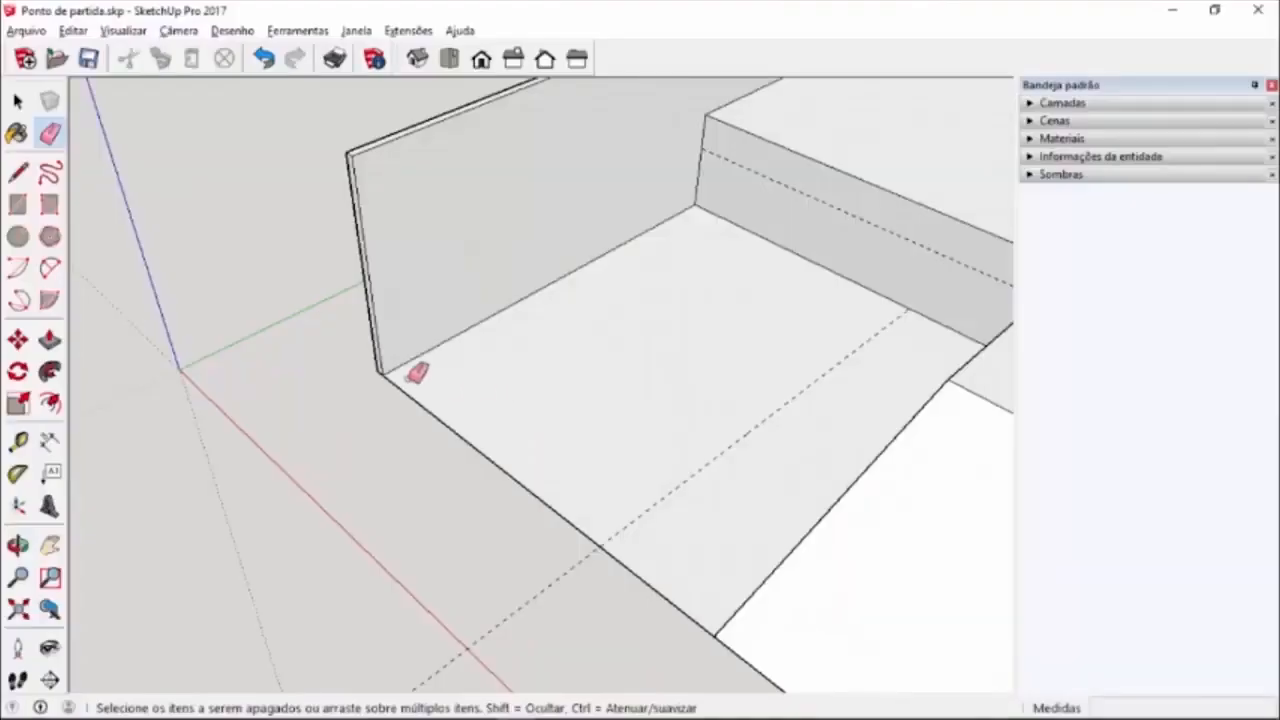
# - Draw a rectangle on the lower floor from the side wall's front corner to where the 5 m guide meets the upper level's wall
pyautogui.scroll(5, 929, 314)
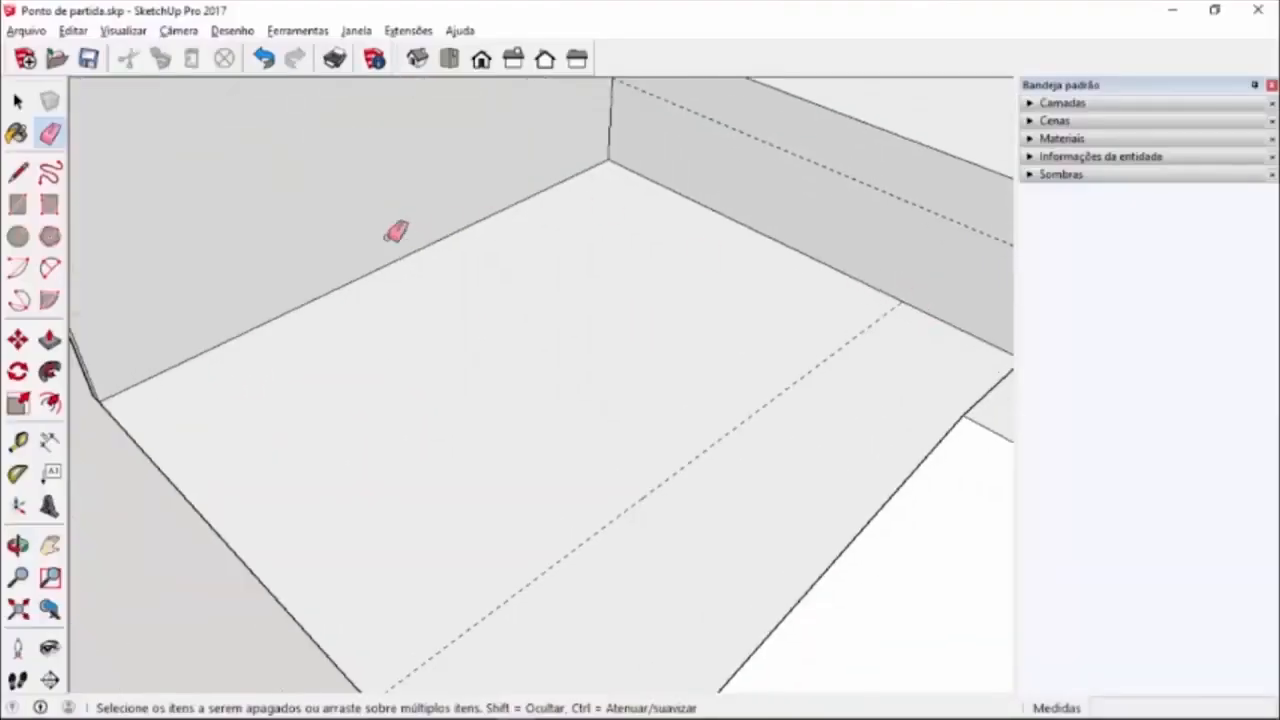
pyautogui.scroll(-1, 283, 289)
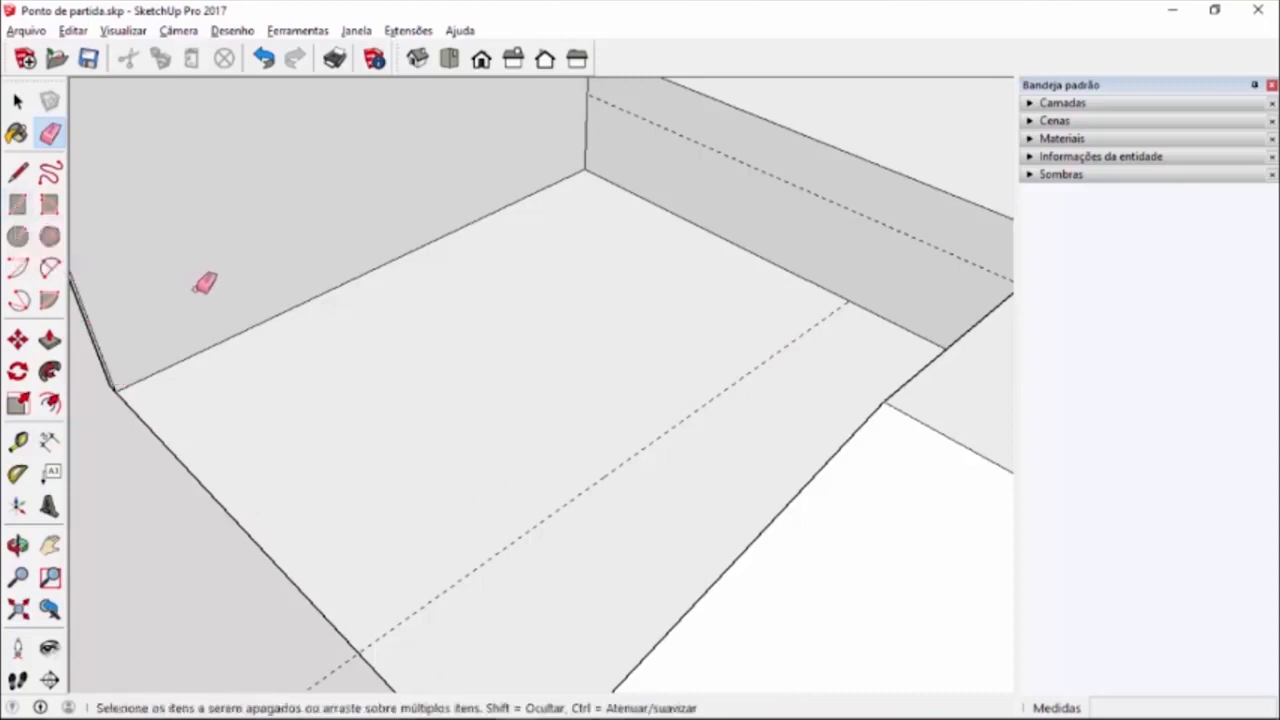
pyautogui.press('r')
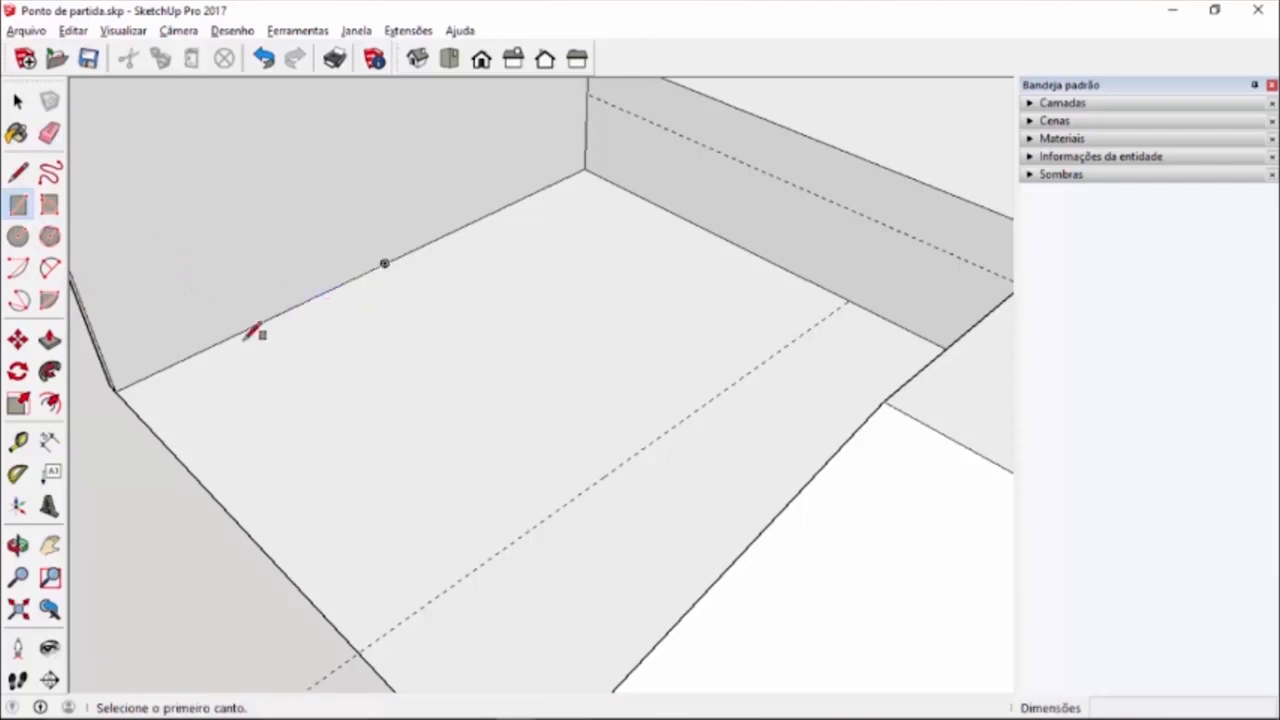
pyautogui.click(116, 391)
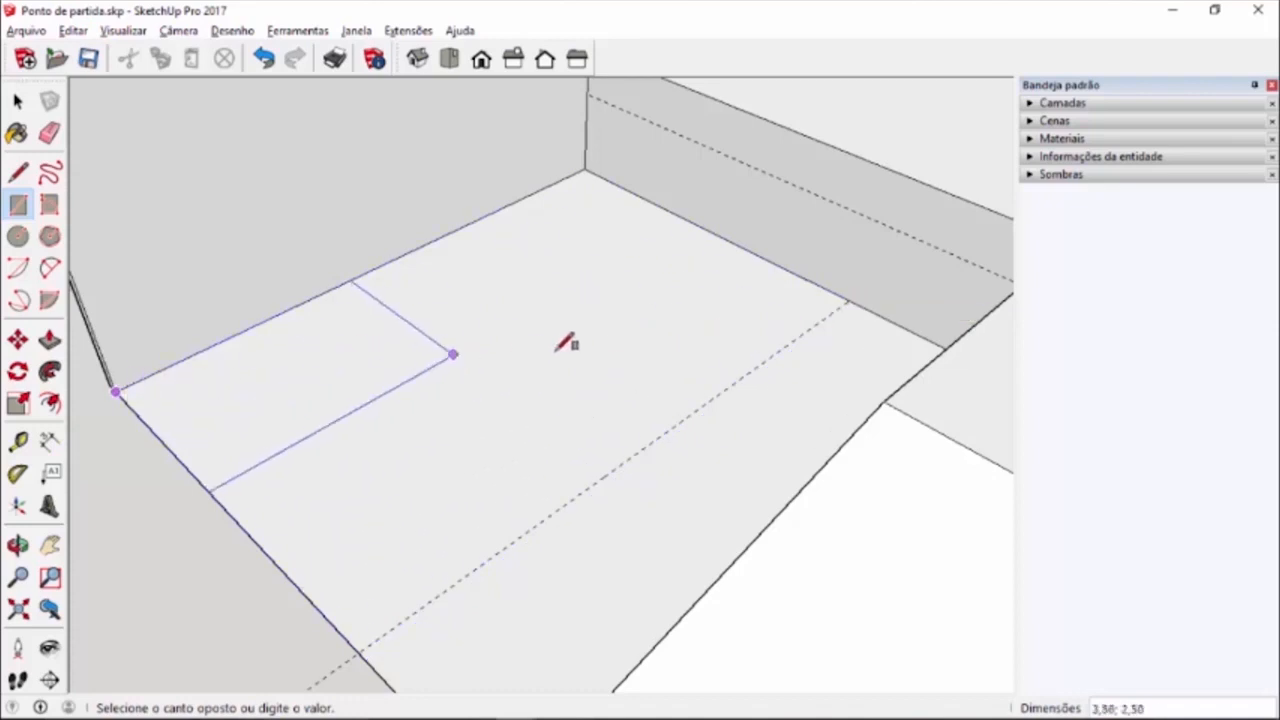
pyautogui.click(853, 296)
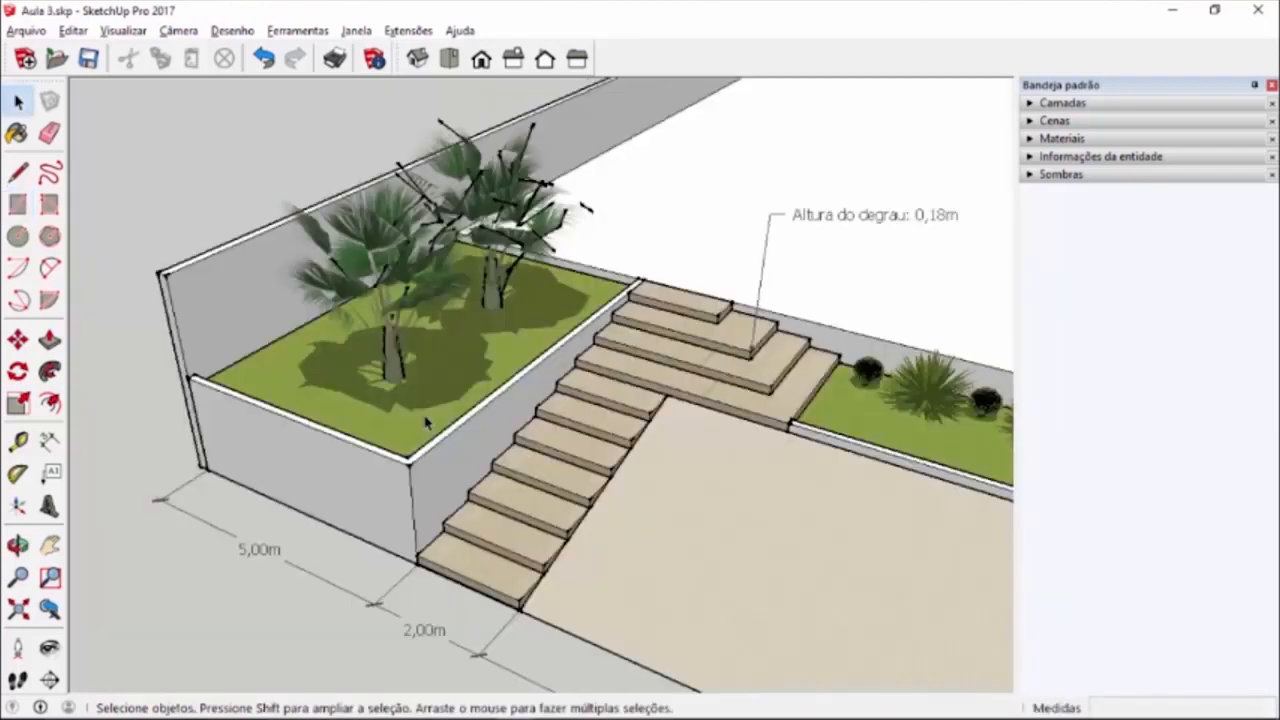
# - Place guides 0,15 m inside the planter rectangle's front edge and the long edge on the 5 m guide
pyautogui.scroll(2, 425, 422)
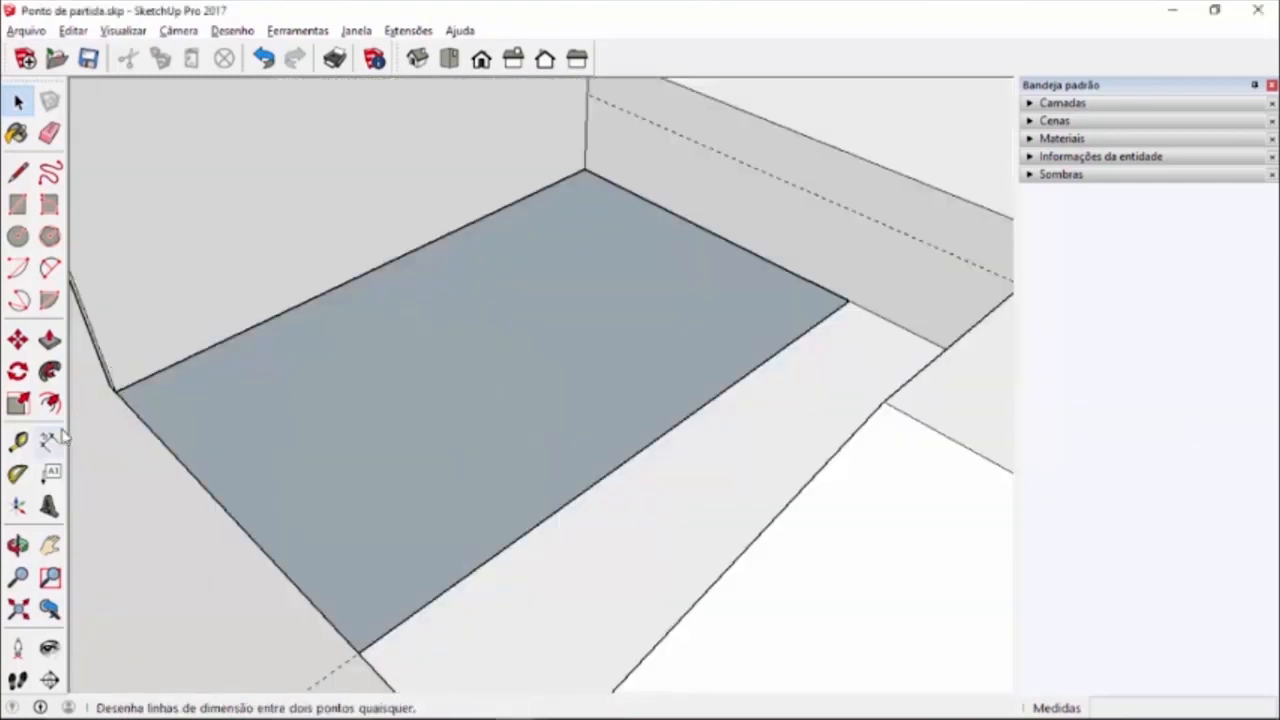
pyautogui.click(17, 444)
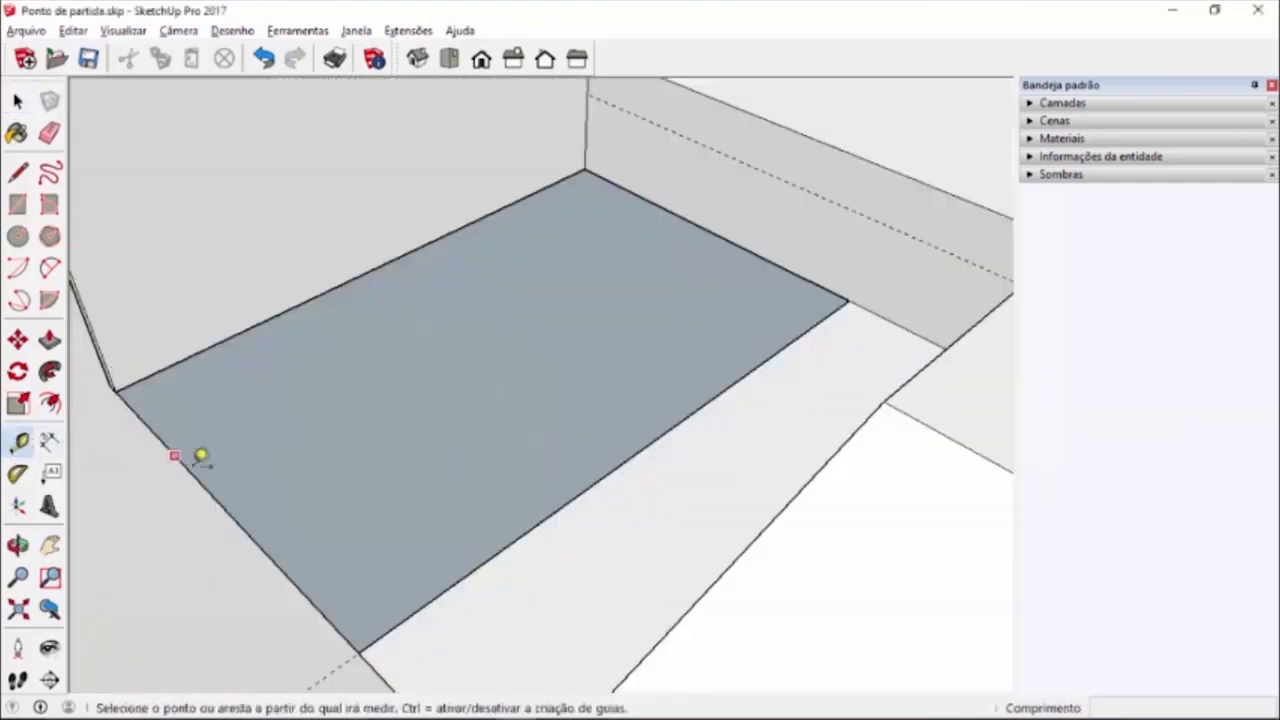
pyautogui.click(210, 491)
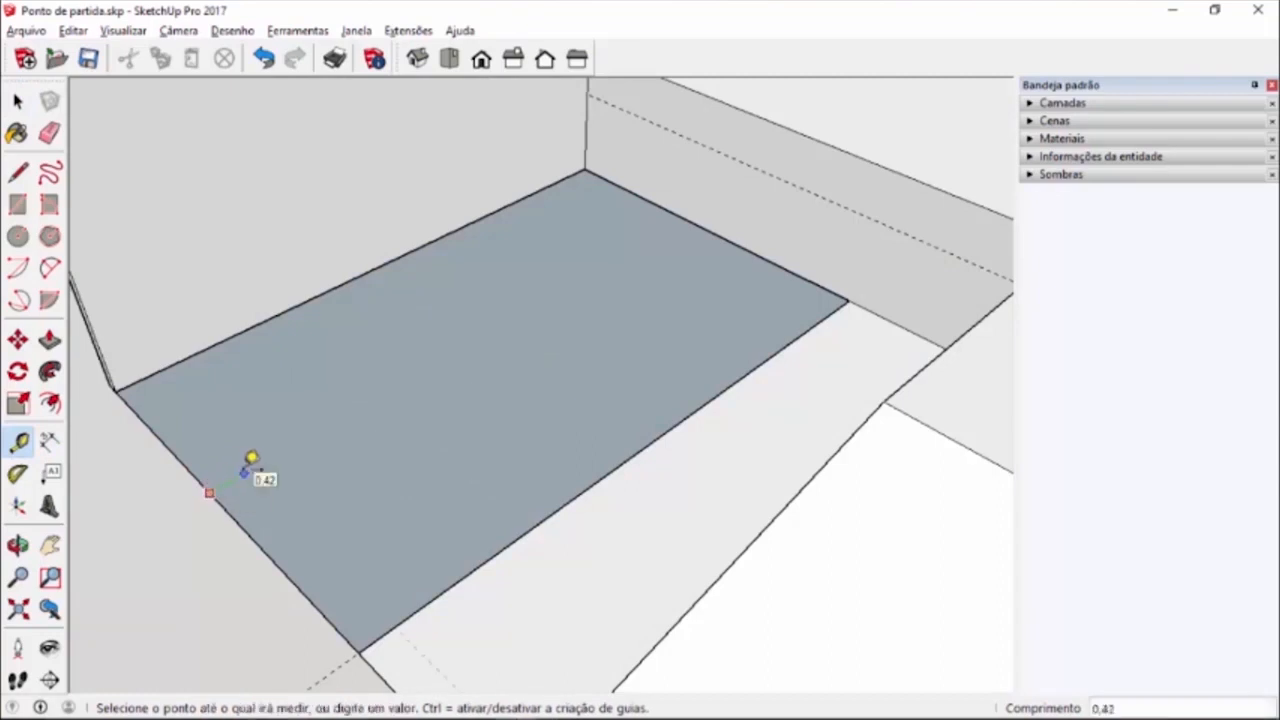
pyautogui.write('0,15')
pyautogui.press('Return')
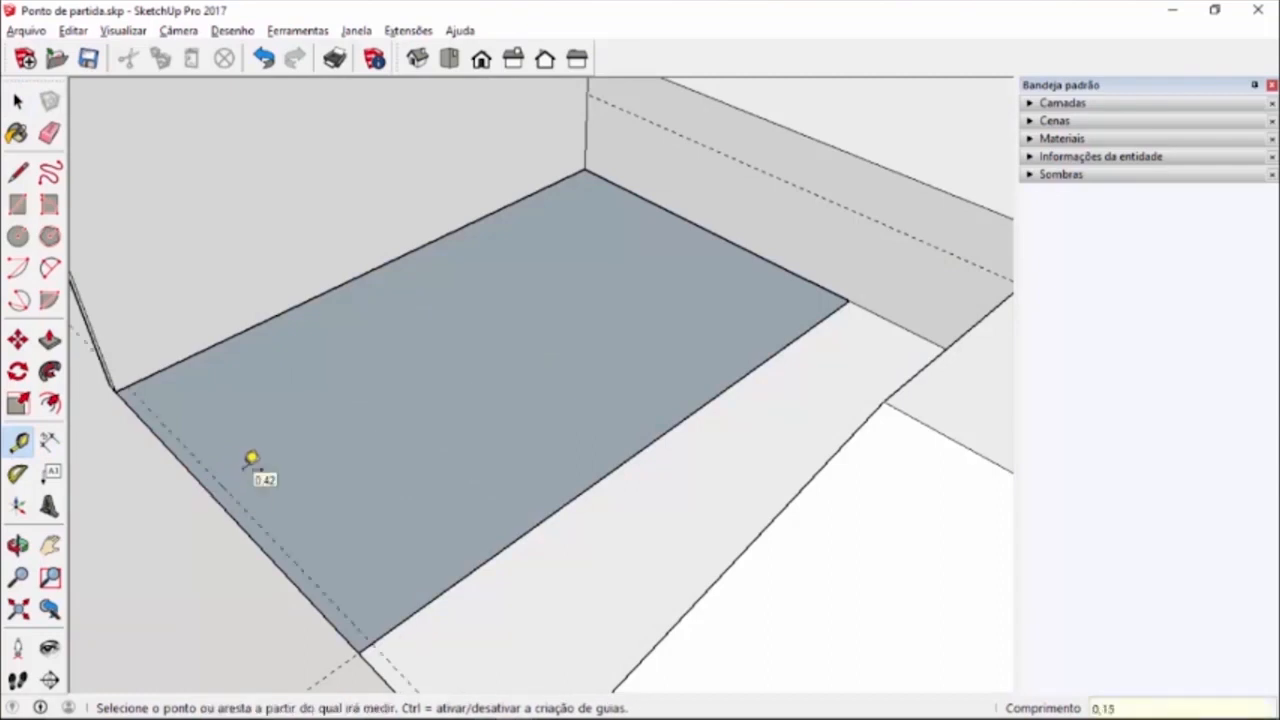
pyautogui.click(479, 566)
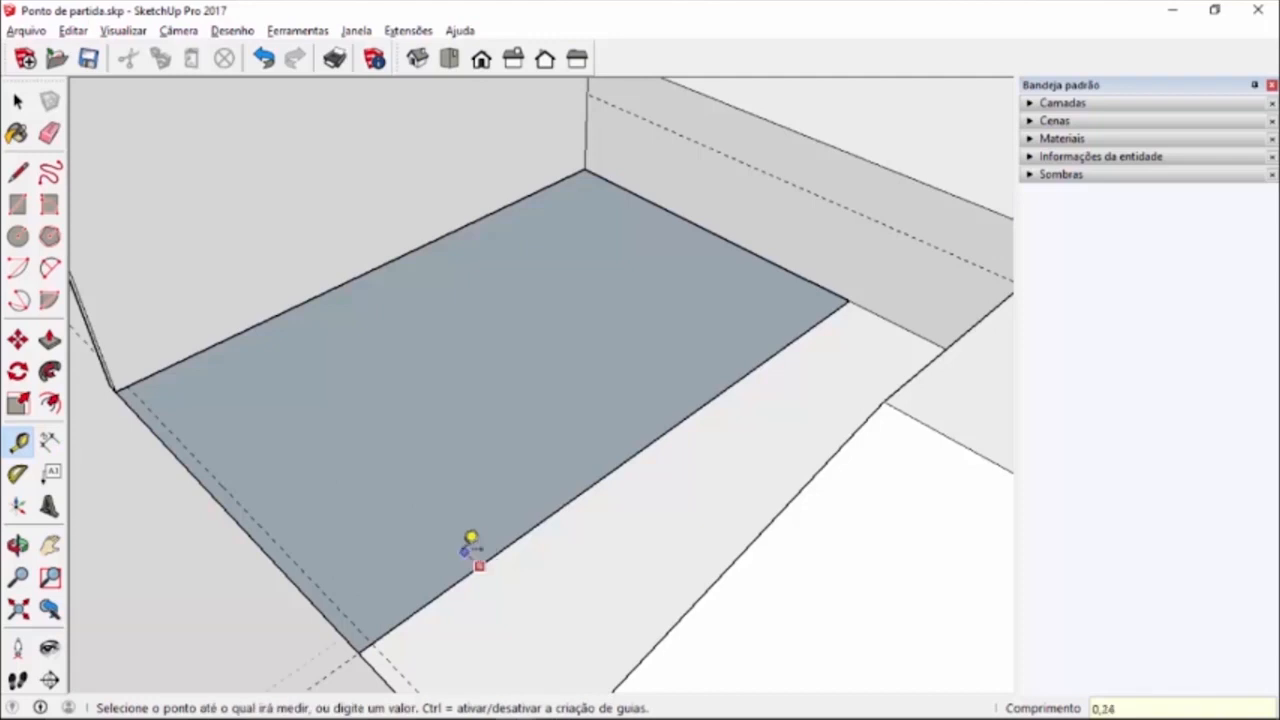
pyautogui.write('0,15')
pyautogui.press('Return')
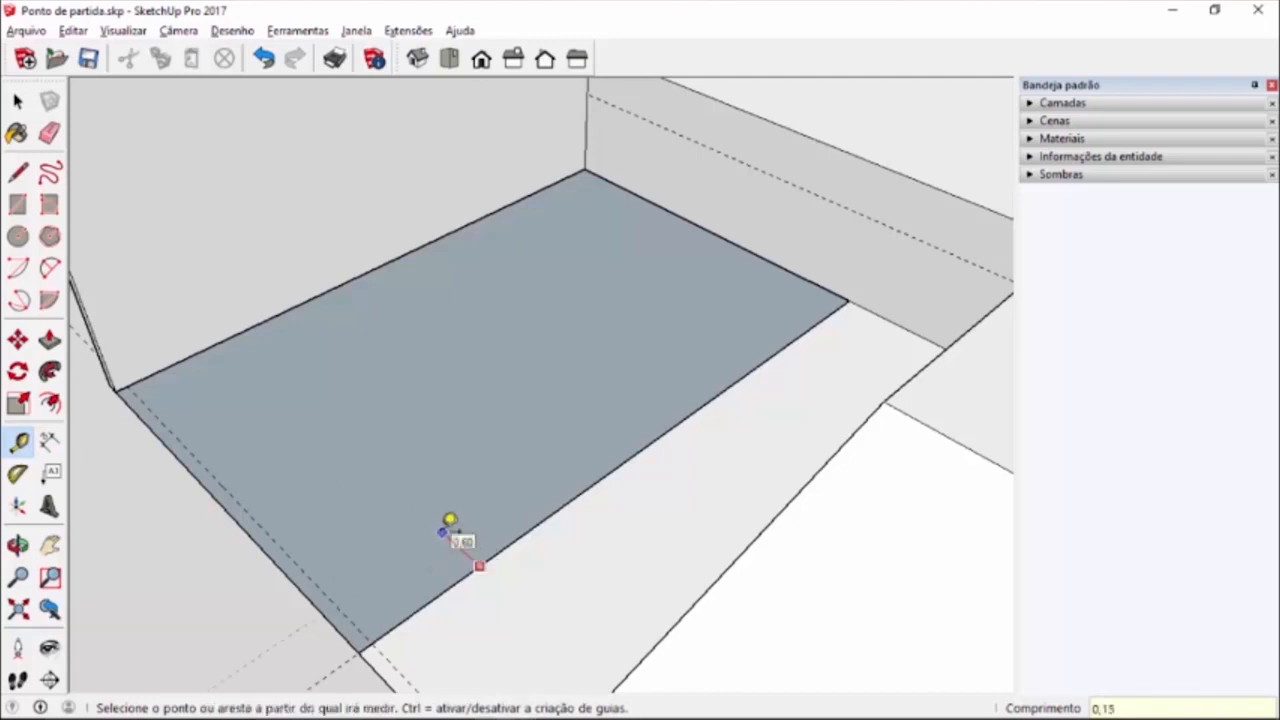
# - Draw two connected border lines along the inner guides, from the side wall's base to the upper level's wall
pyautogui.click(18, 172)
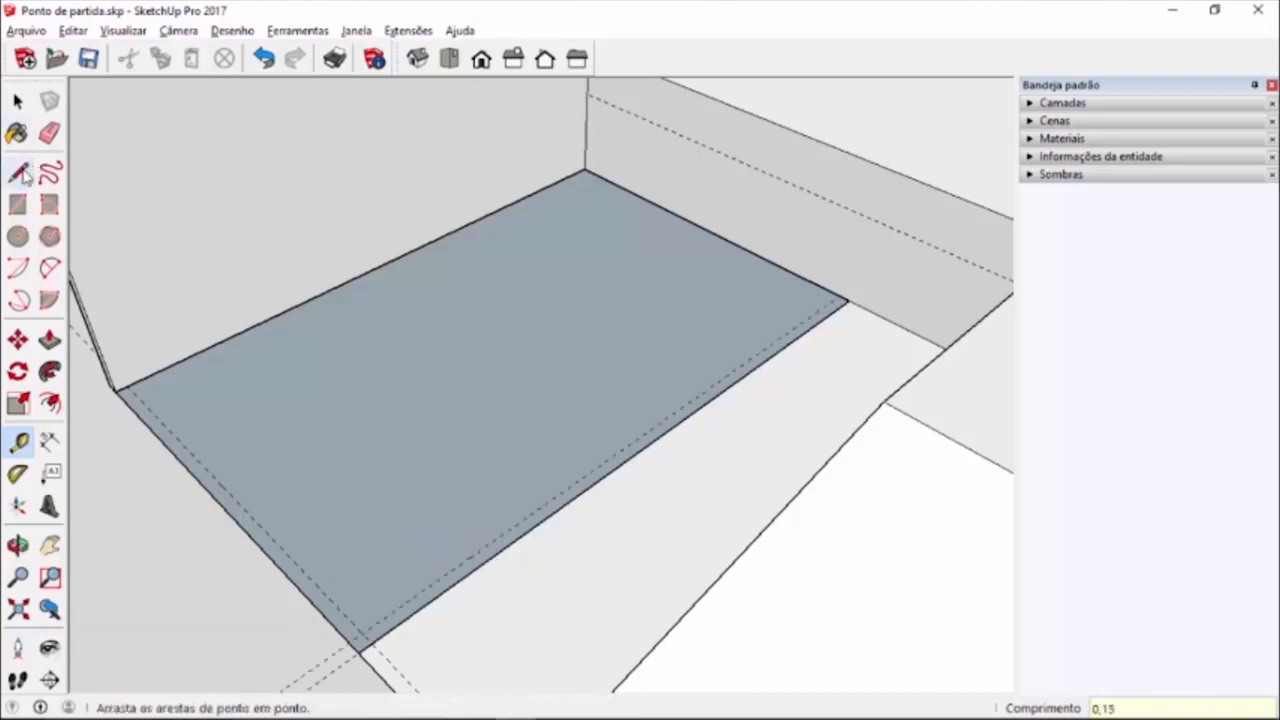
pyautogui.click(120, 388)
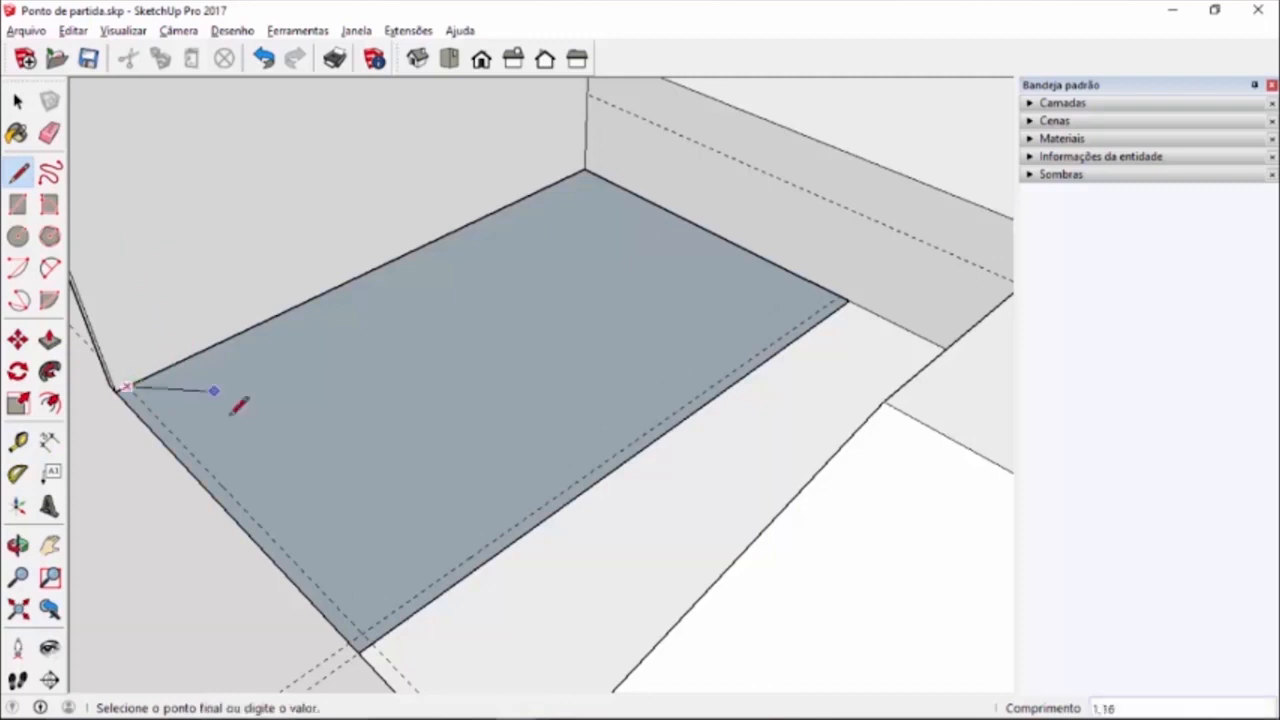
pyautogui.click(361, 635)
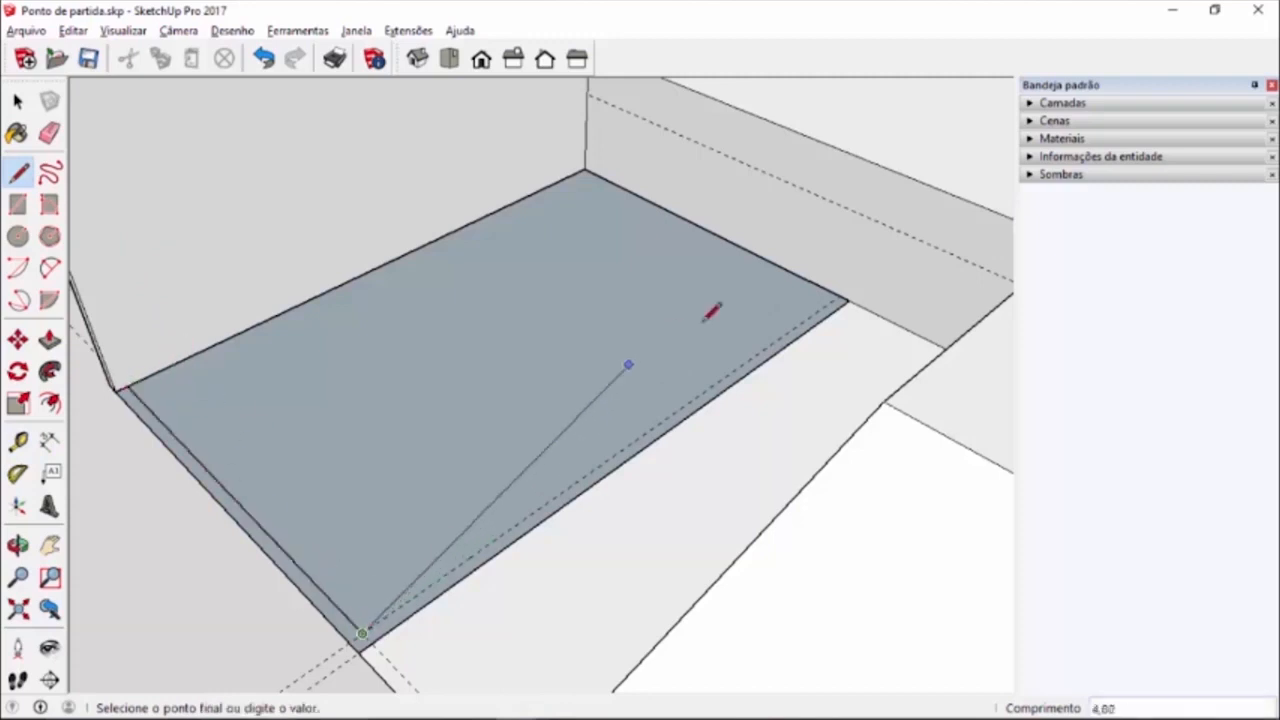
pyautogui.click(843, 300)
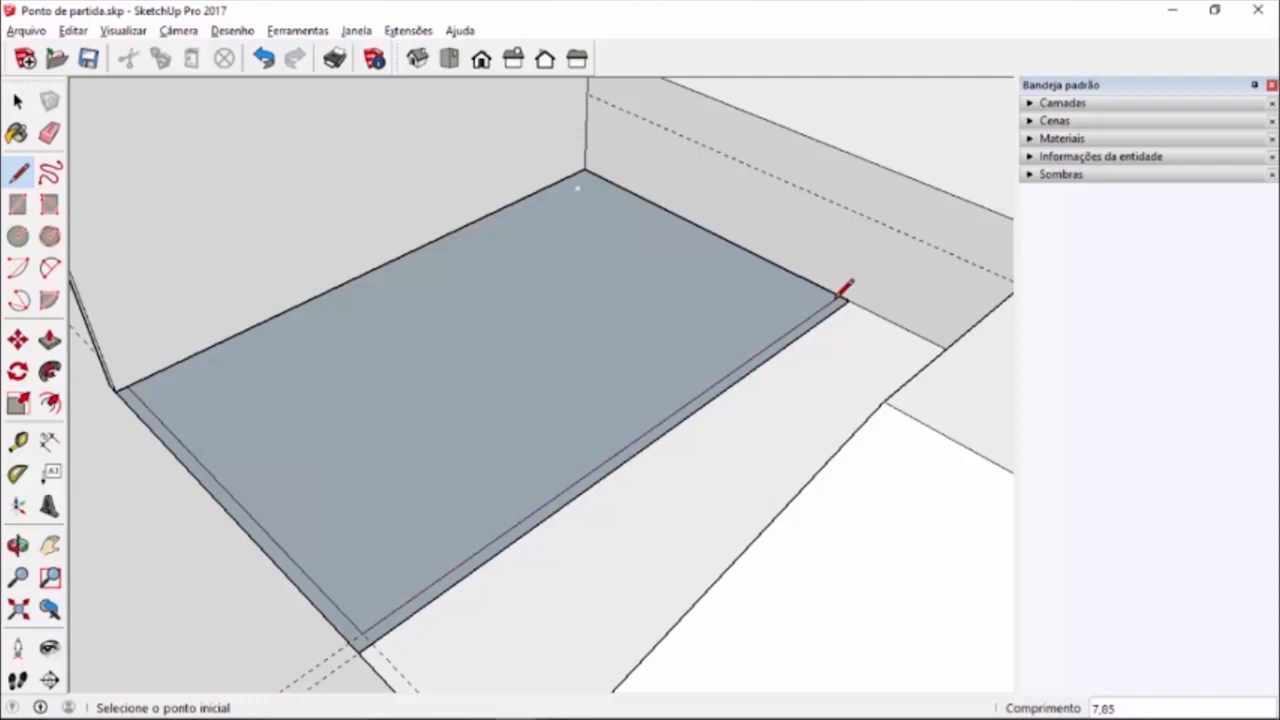
pyautogui.click(18, 100)
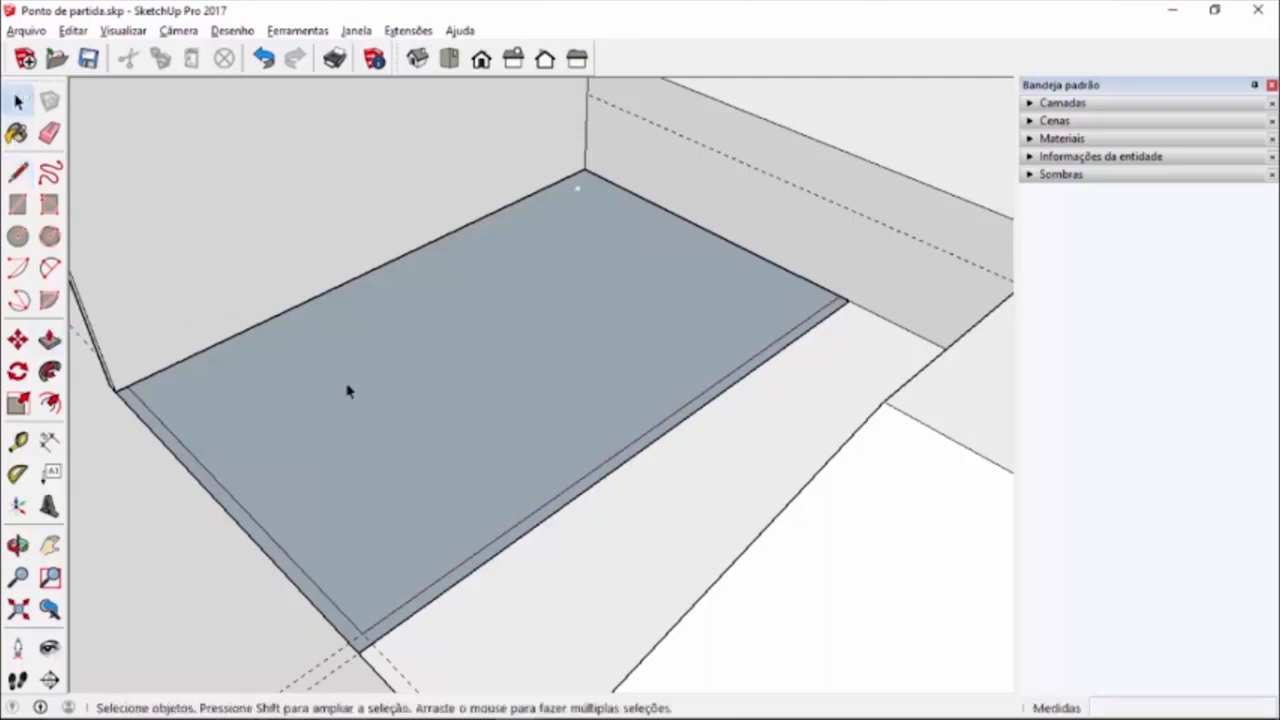
# - Select the inner face as a check, and undo the border lines and both 0,15 m guides
pyautogui.click(346, 389)
pyautogui.scroll(2, 412, 607)
pyautogui.scroll(3, 412, 607)
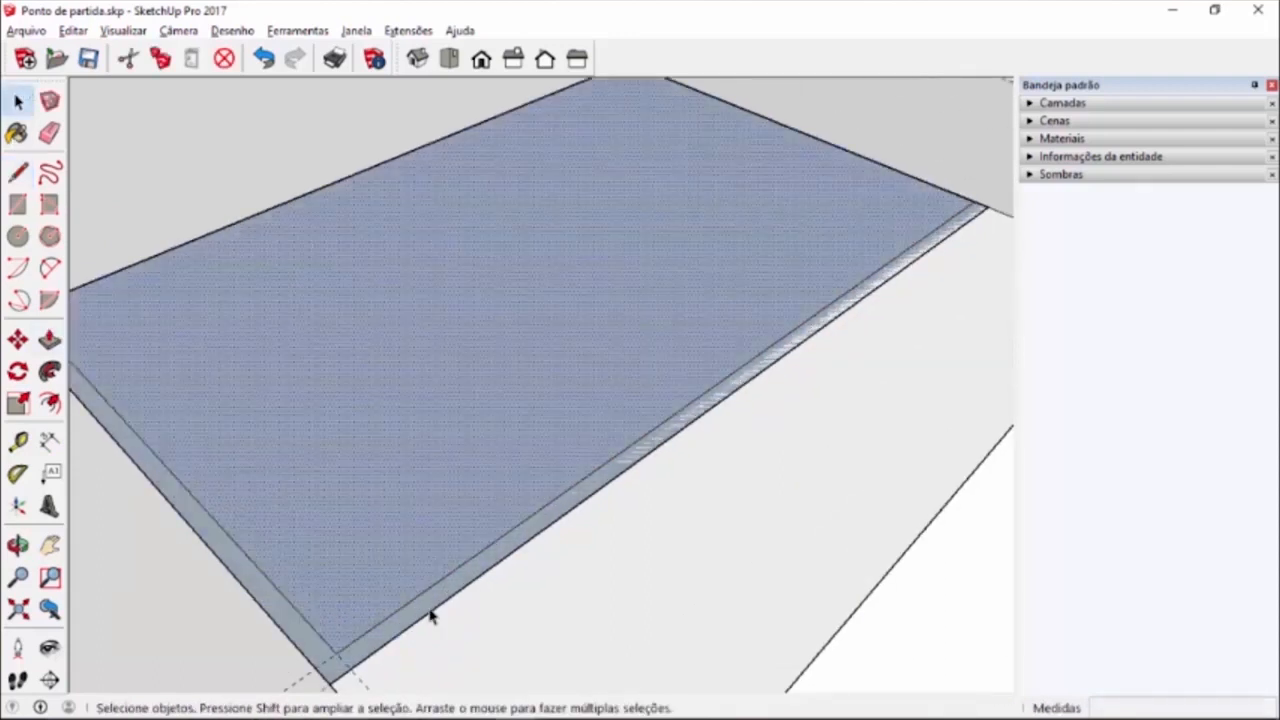
pyautogui.click(409, 583)
pyautogui.hotkey('ctrl', 'z')
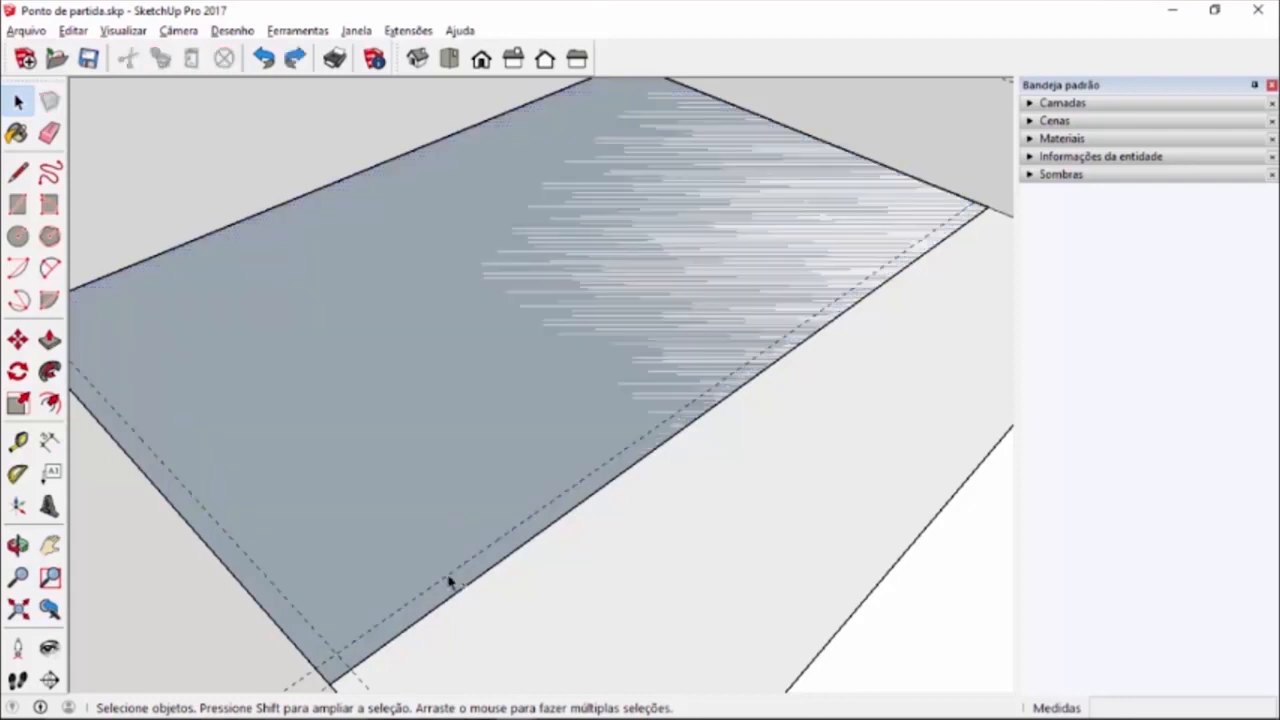
pyautogui.scroll(-2, 474, 560)
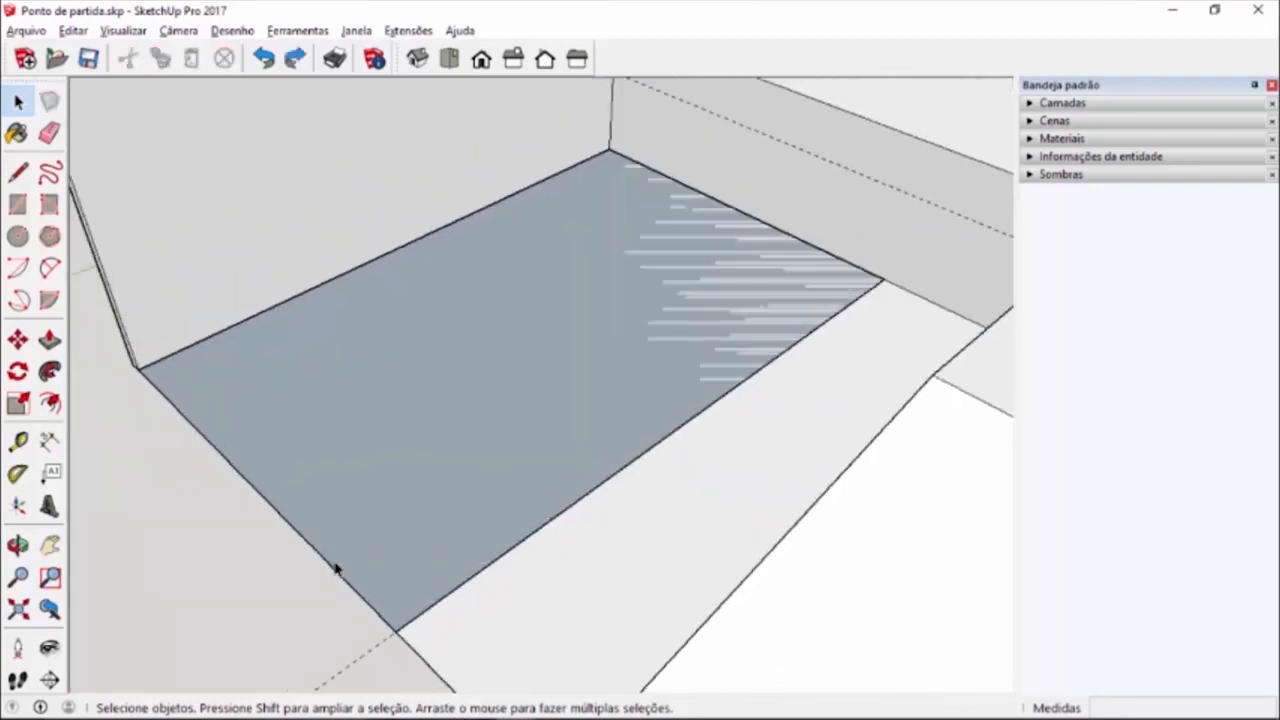
# - Offset the rectangle's front edge and free long edge together 0,15 m inward to outline the planter's walls
pyautogui.click(336, 578)
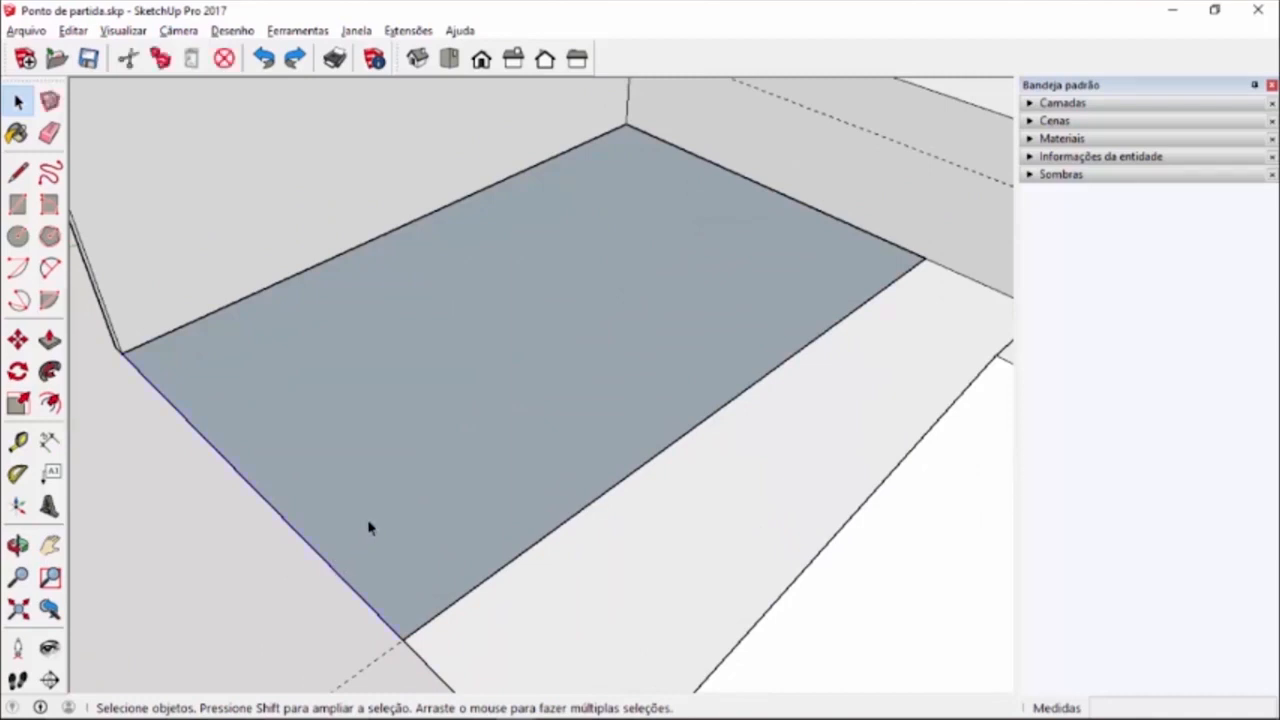
pyautogui.keyDown('ctrl'); pyautogui.click(500, 574); pyautogui.keyUp('ctrl')
pyautogui.click(53, 402)
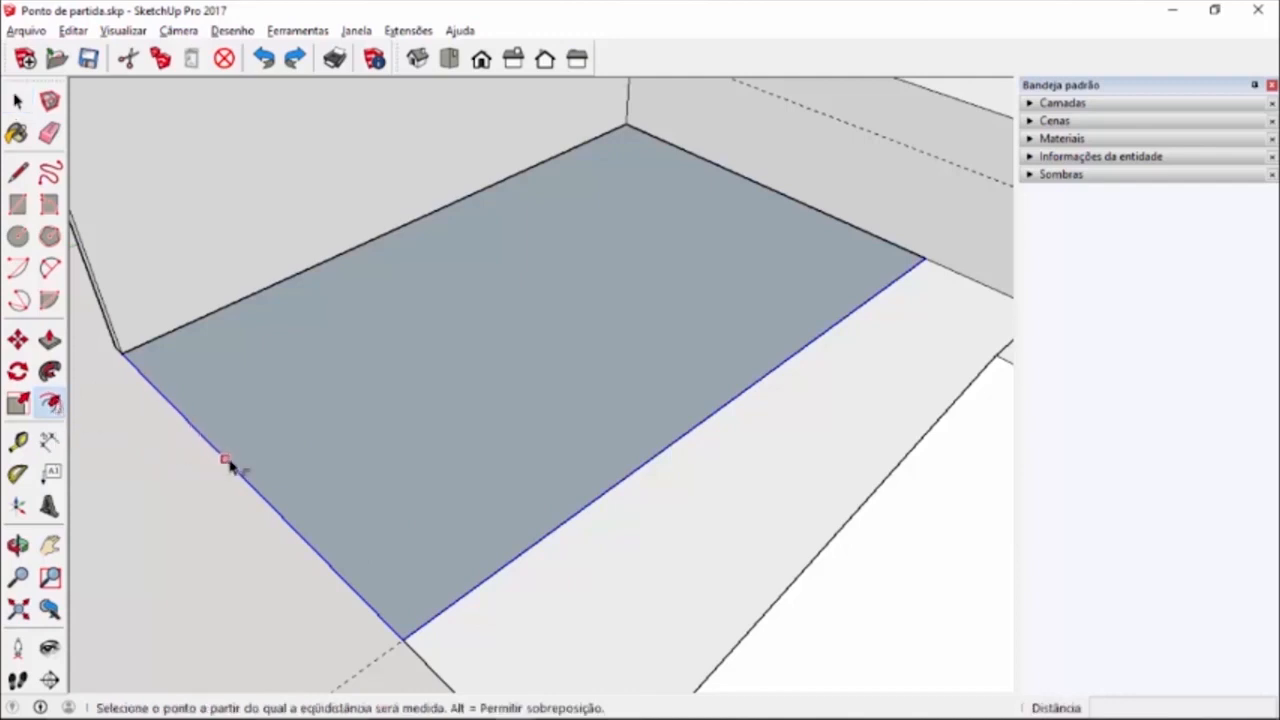
pyautogui.click(300, 533)
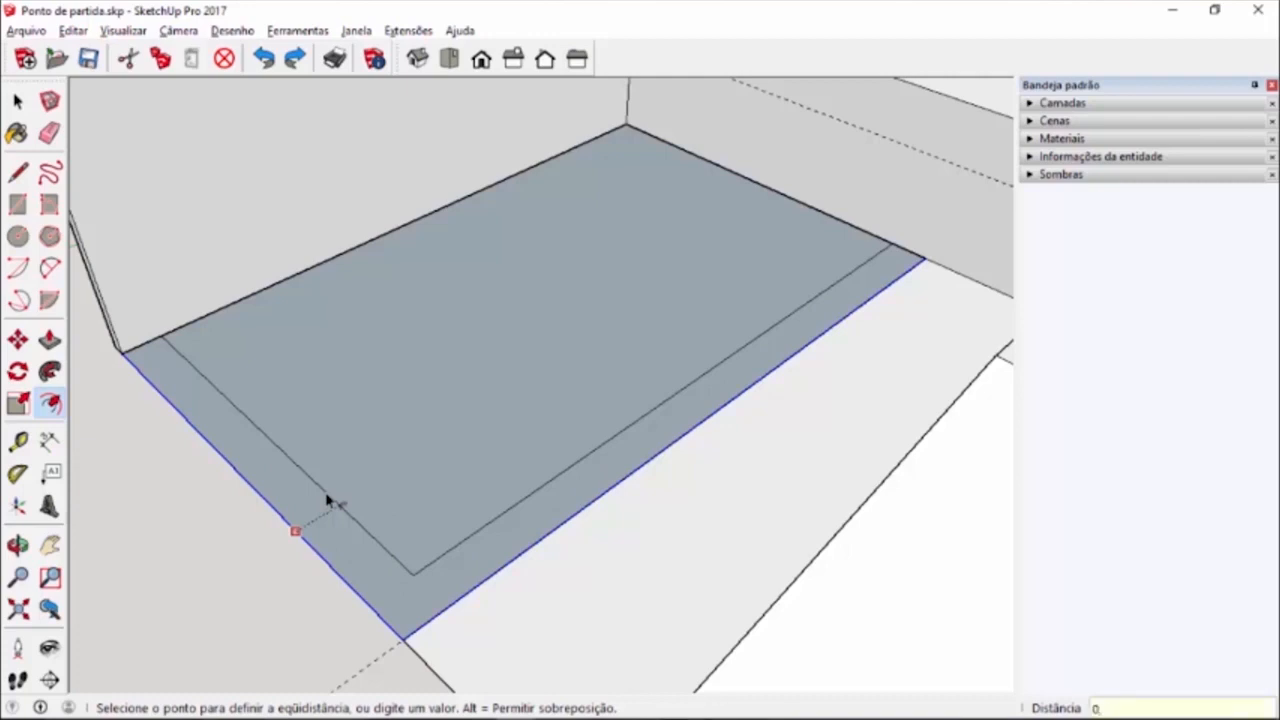
pyautogui.click(333, 502)
# - Push/Pull the L-shaped border strip up 2 m to the height of the upper level
pyautogui.press('p')
pyautogui.scroll(5, 740, 289)
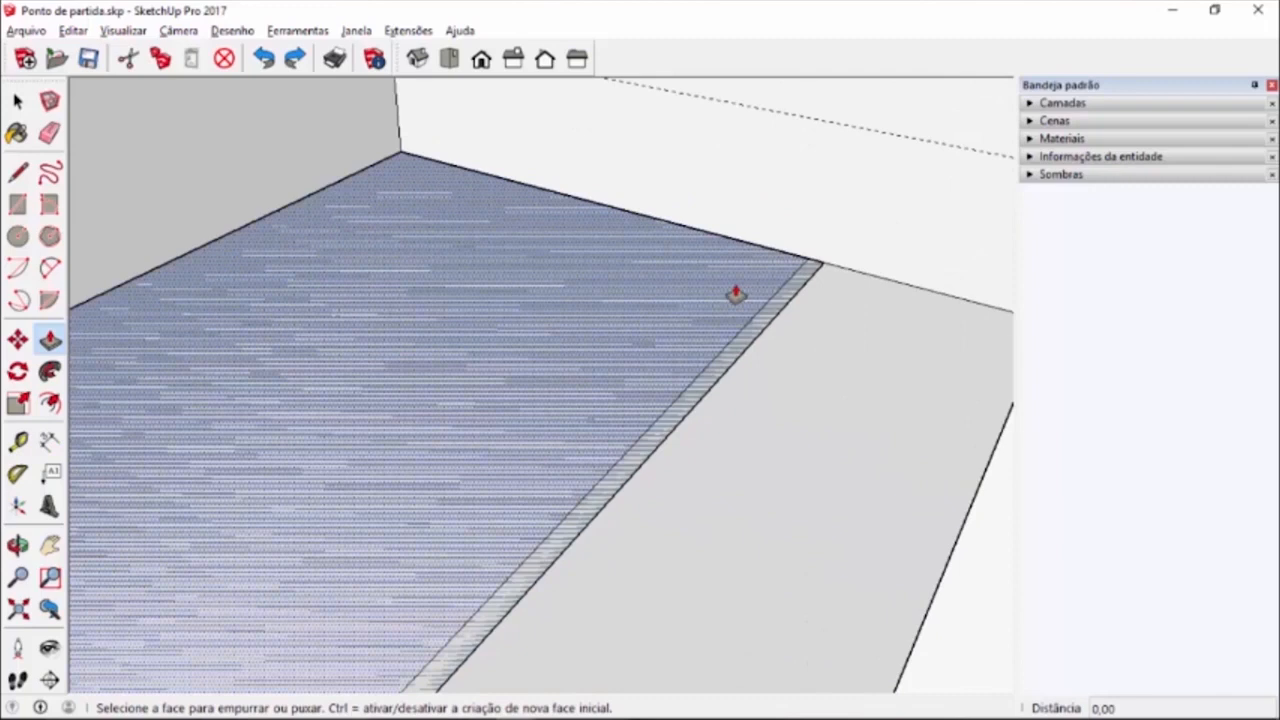
pyautogui.scroll(6, 777, 323)
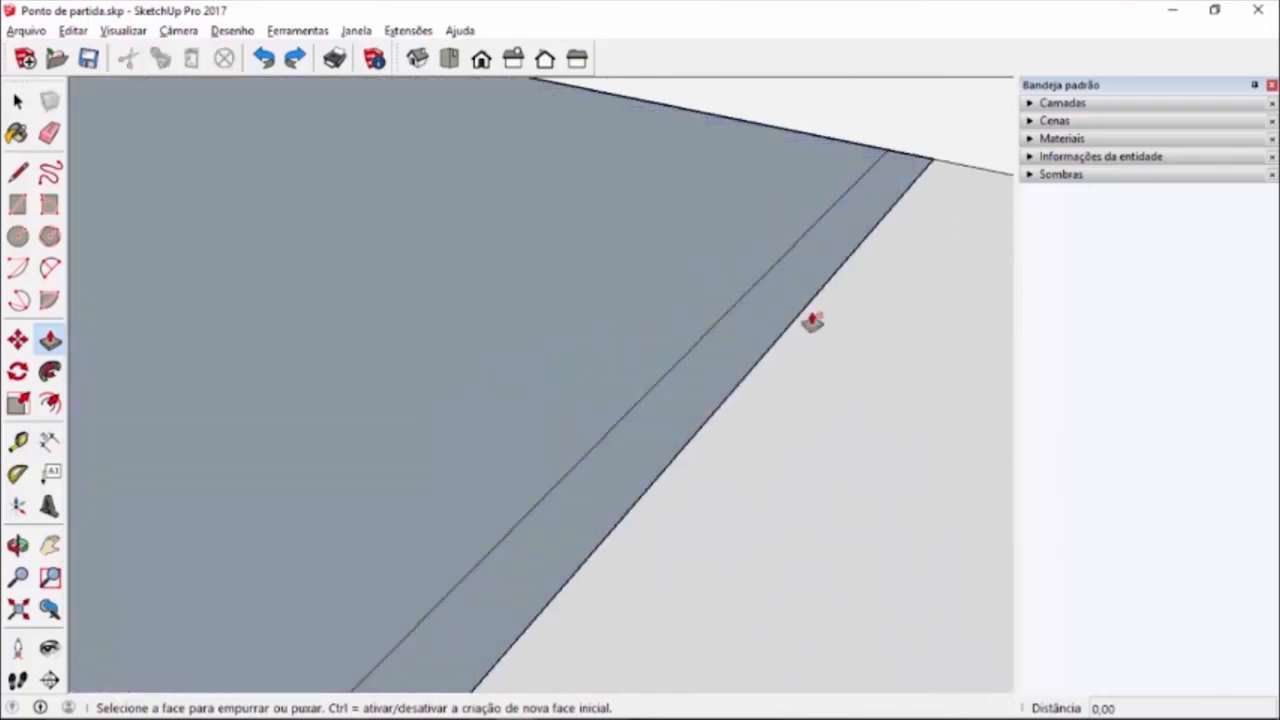
pyautogui.click(50, 341)
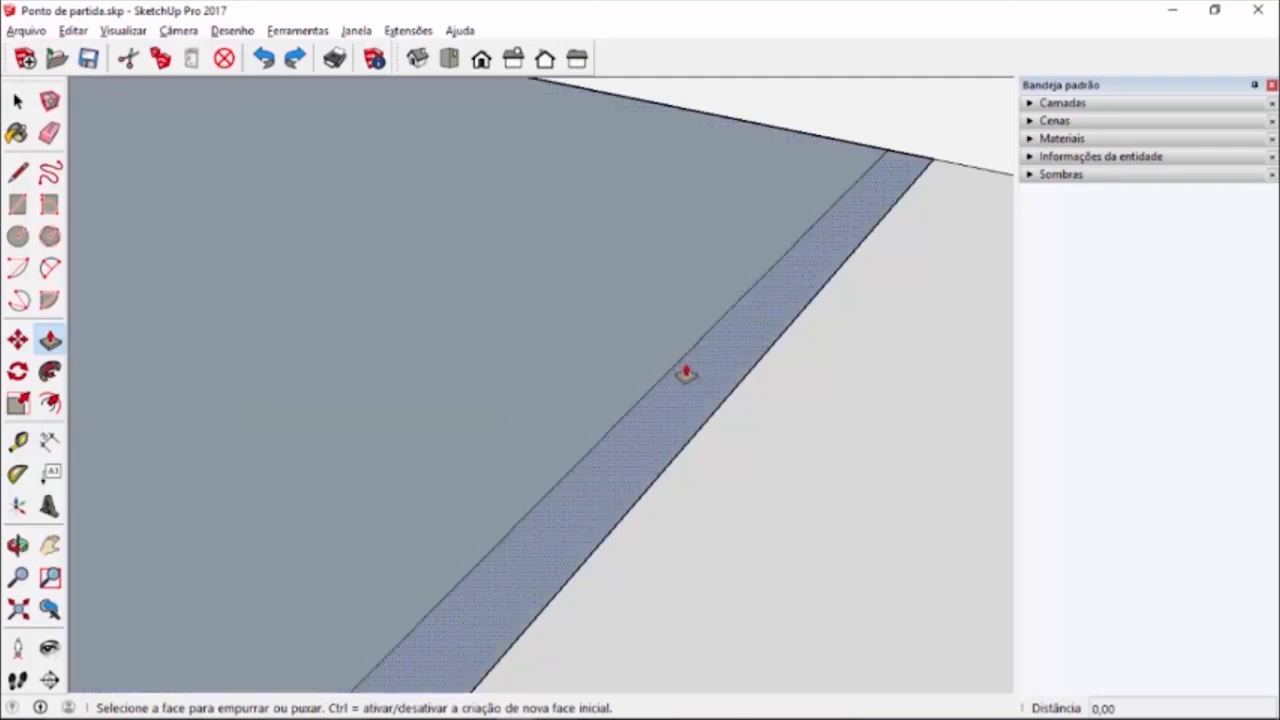
pyautogui.click(693, 378)
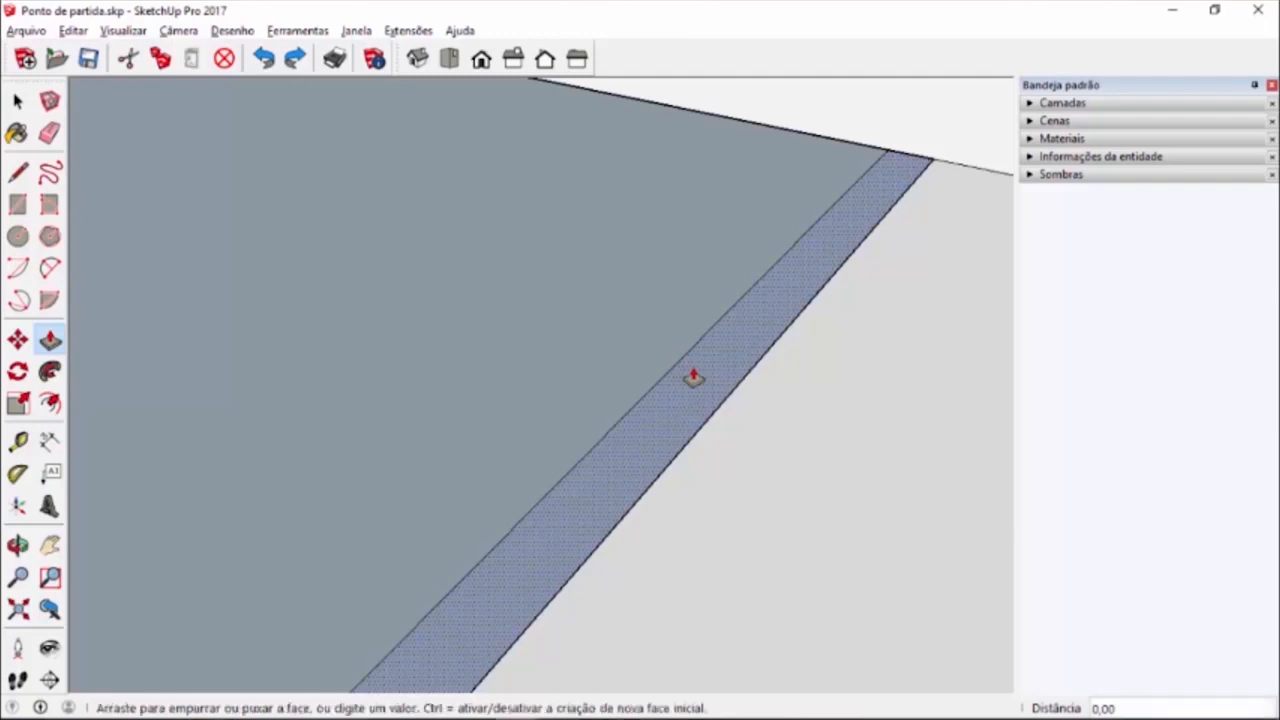
pyautogui.scroll(-6, 693, 303)
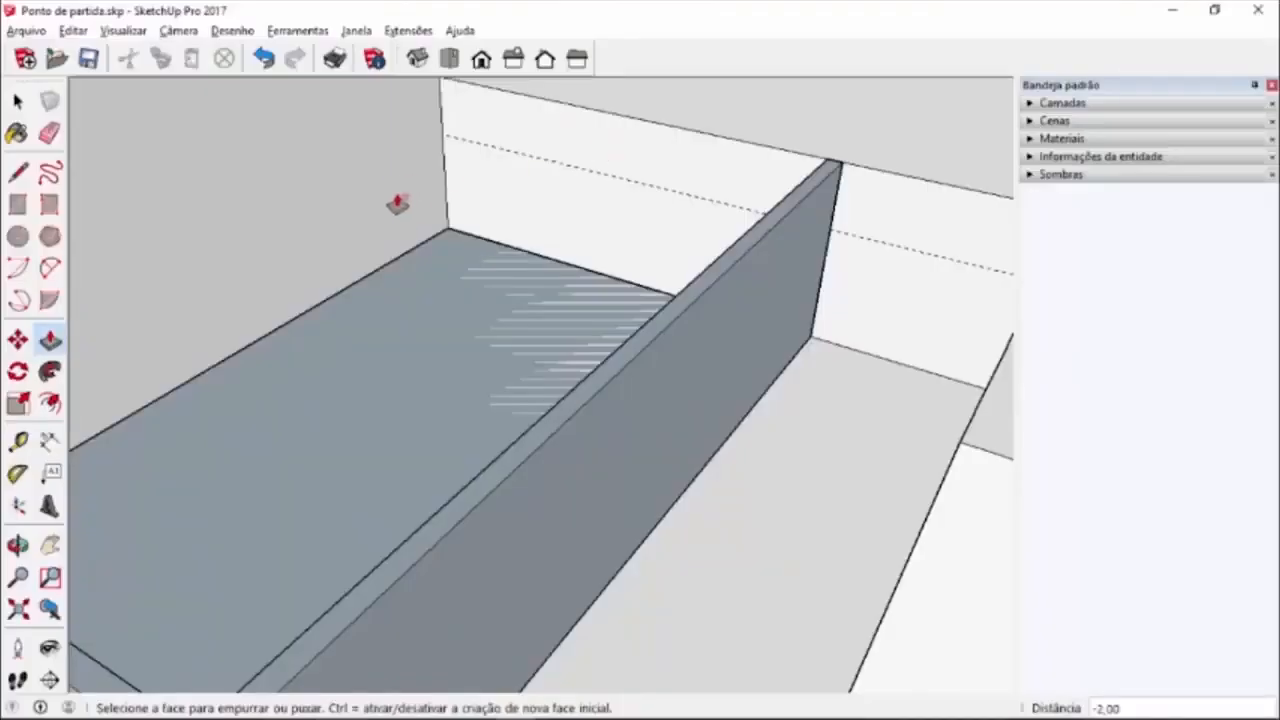
# - Pull the planter's inner face up 2 m to the upper level's edge, and push it back down slightly below the rim
pyautogui.scroll(3, 410, 215)
pyautogui.scroll(1, 415, 220)
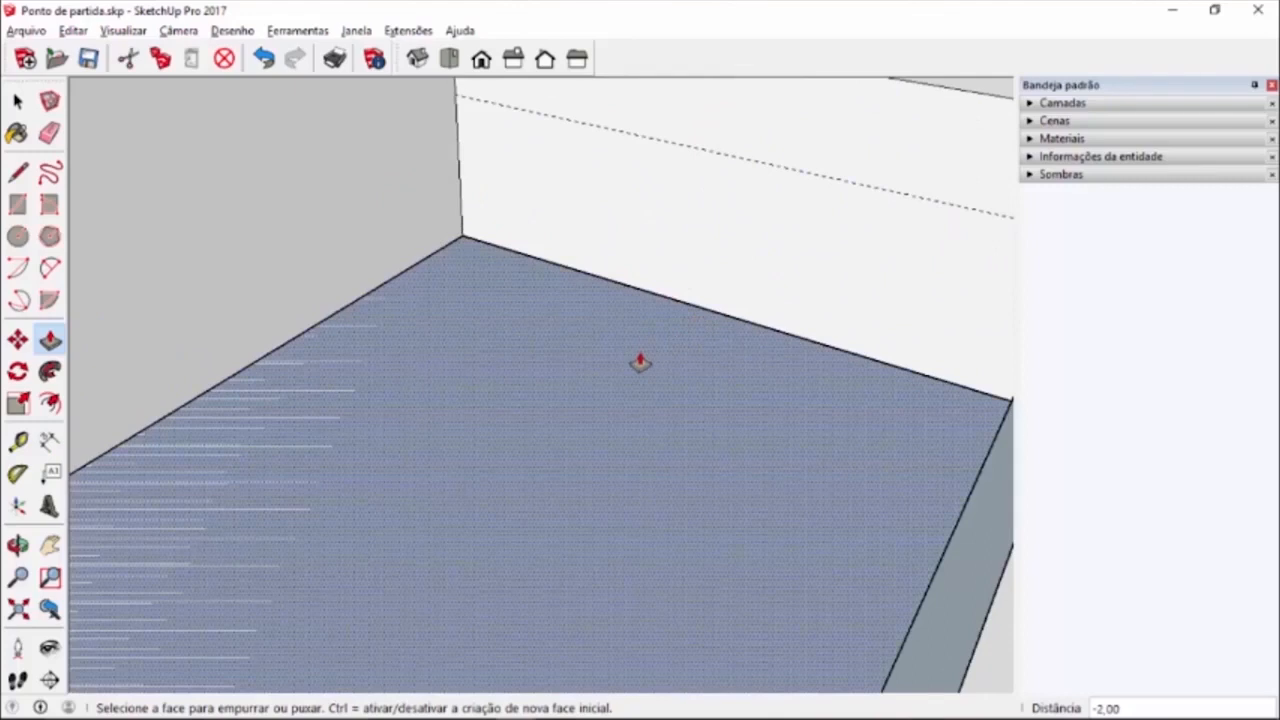
pyautogui.click(670, 375)
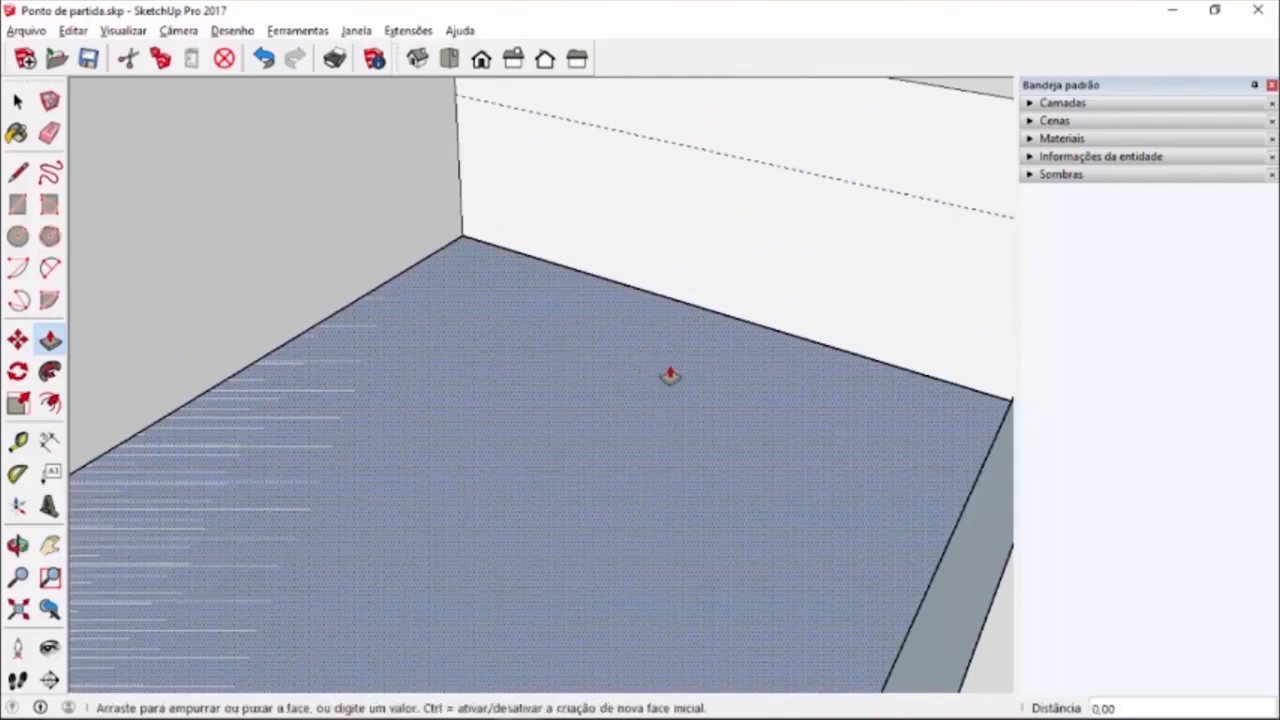
pyautogui.scroll(-3, 670, 375)
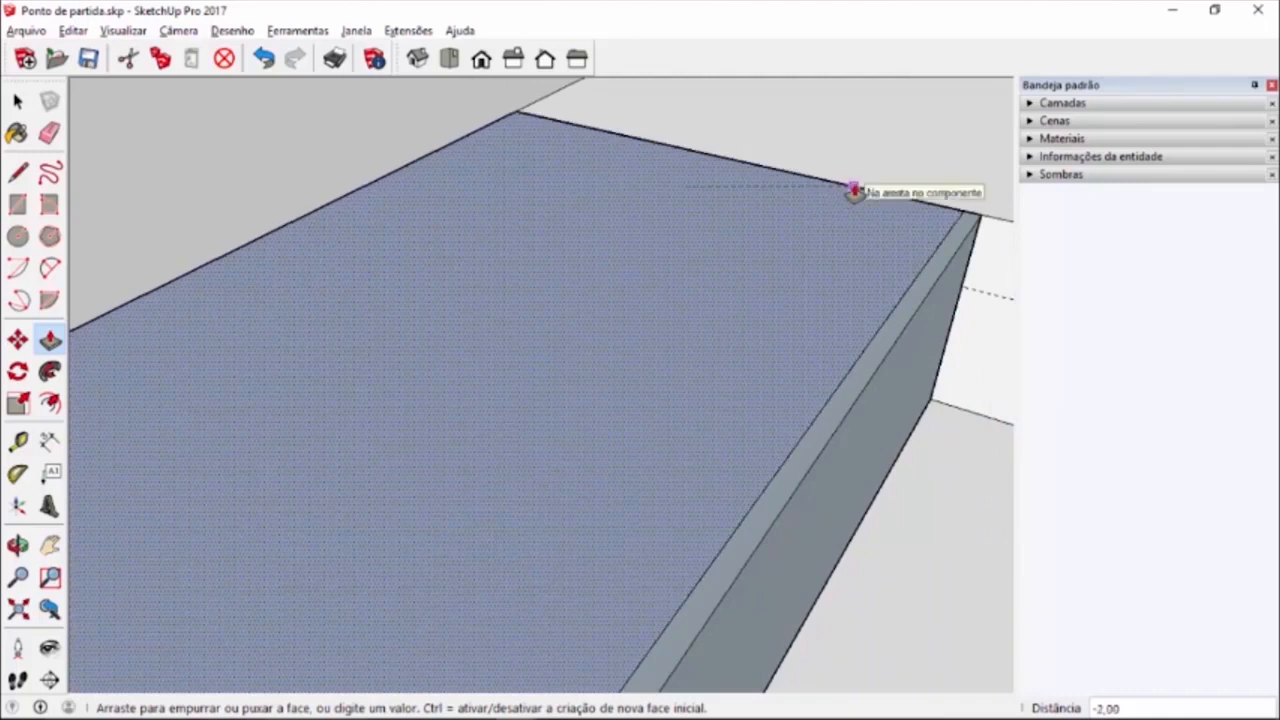
pyautogui.click(853, 192)
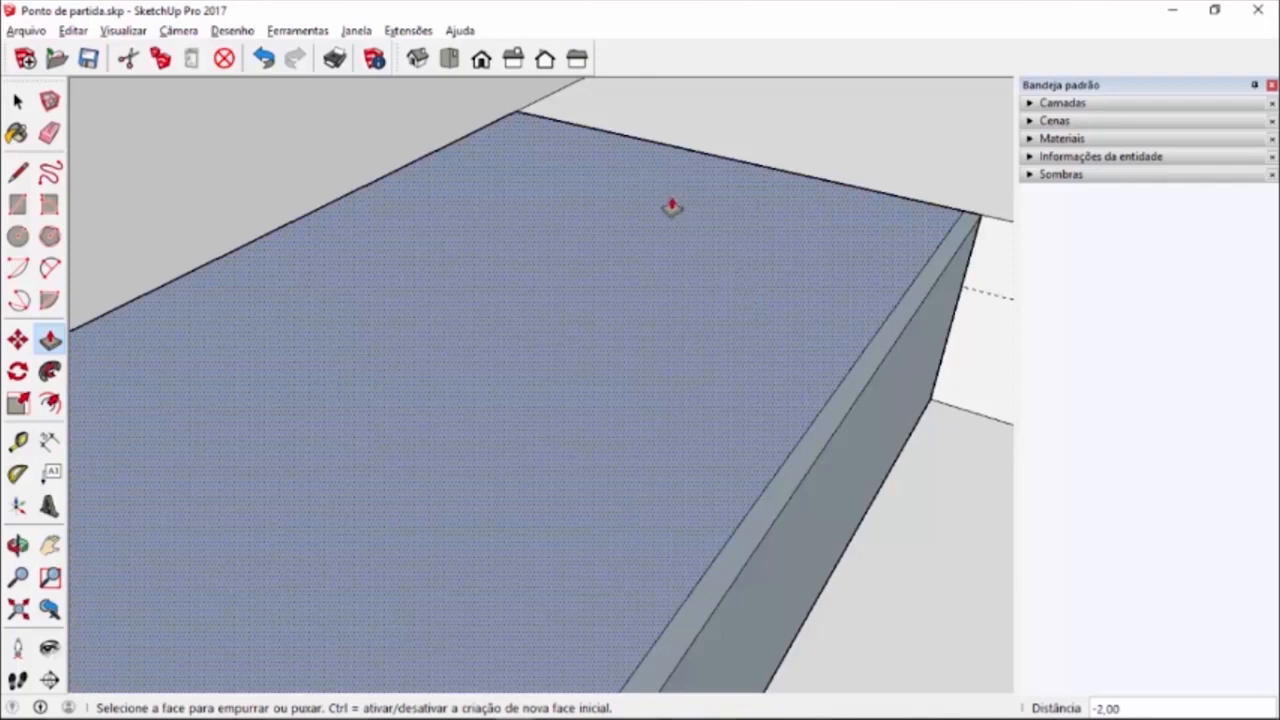
pyautogui.click(671, 208)
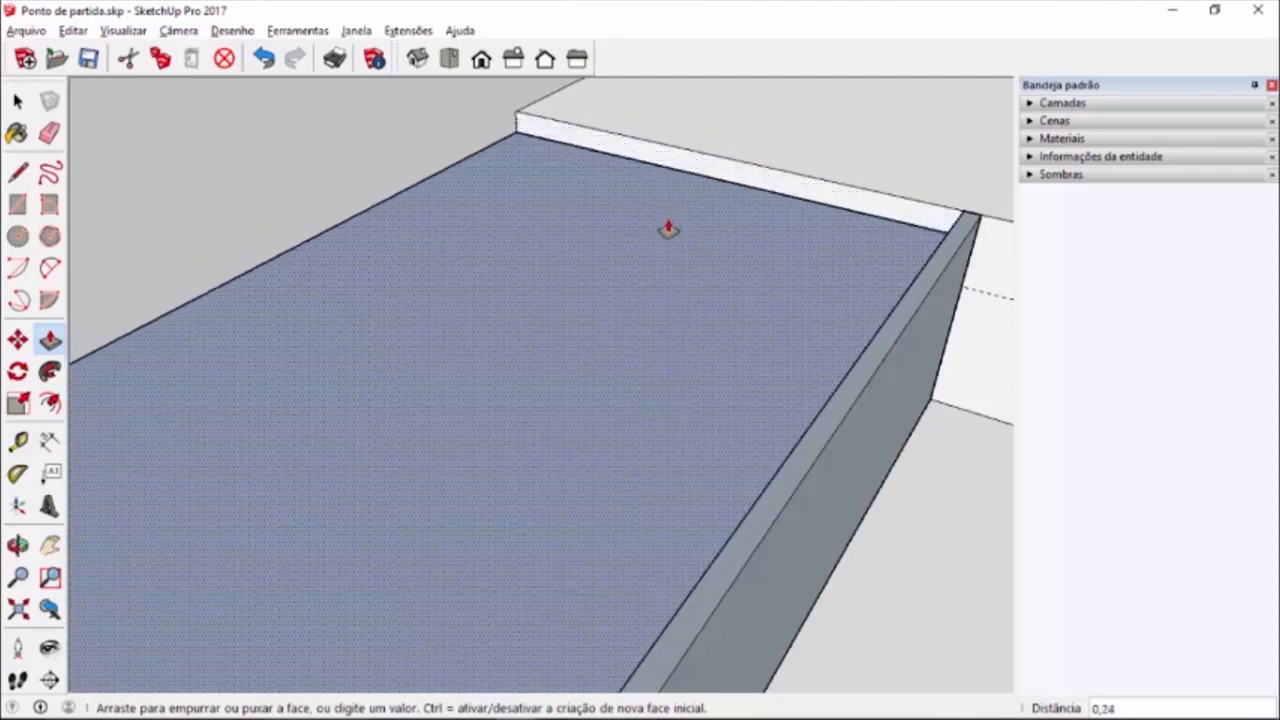
pyautogui.click(668, 229)
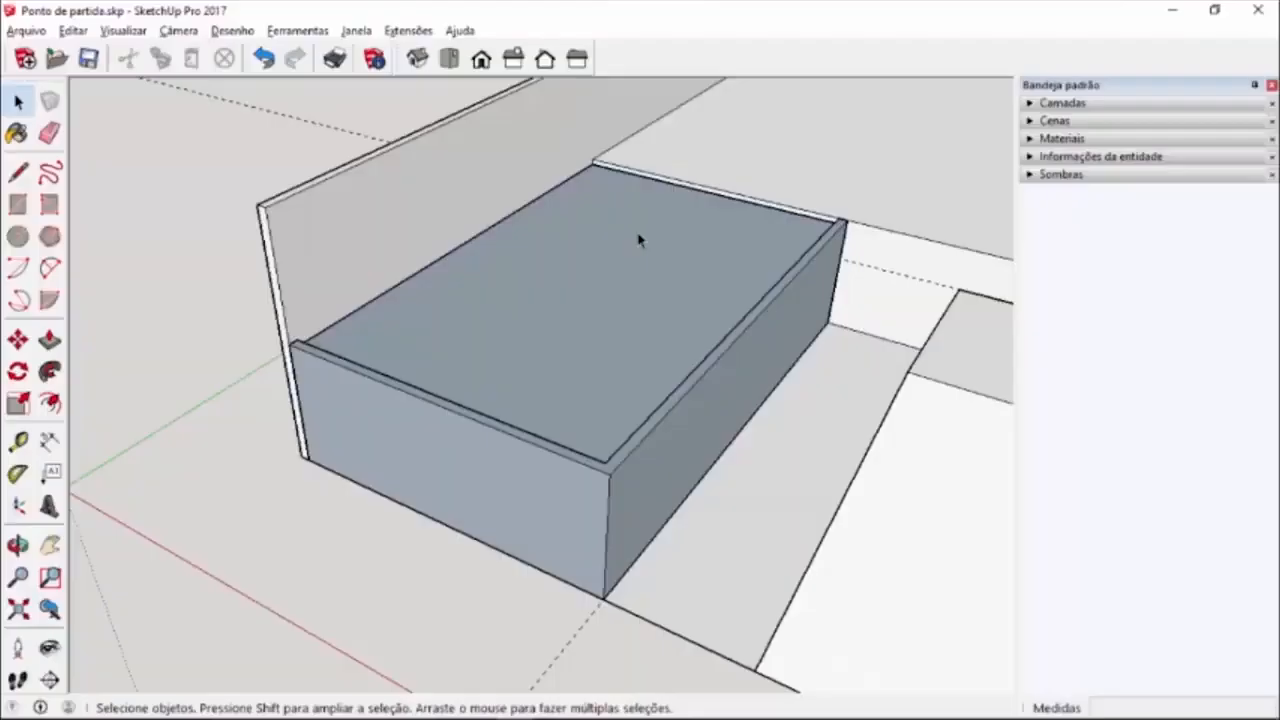
# - Select all connected geometry of the raised planter and make it a group
pyautogui.tripleClick(594, 262)
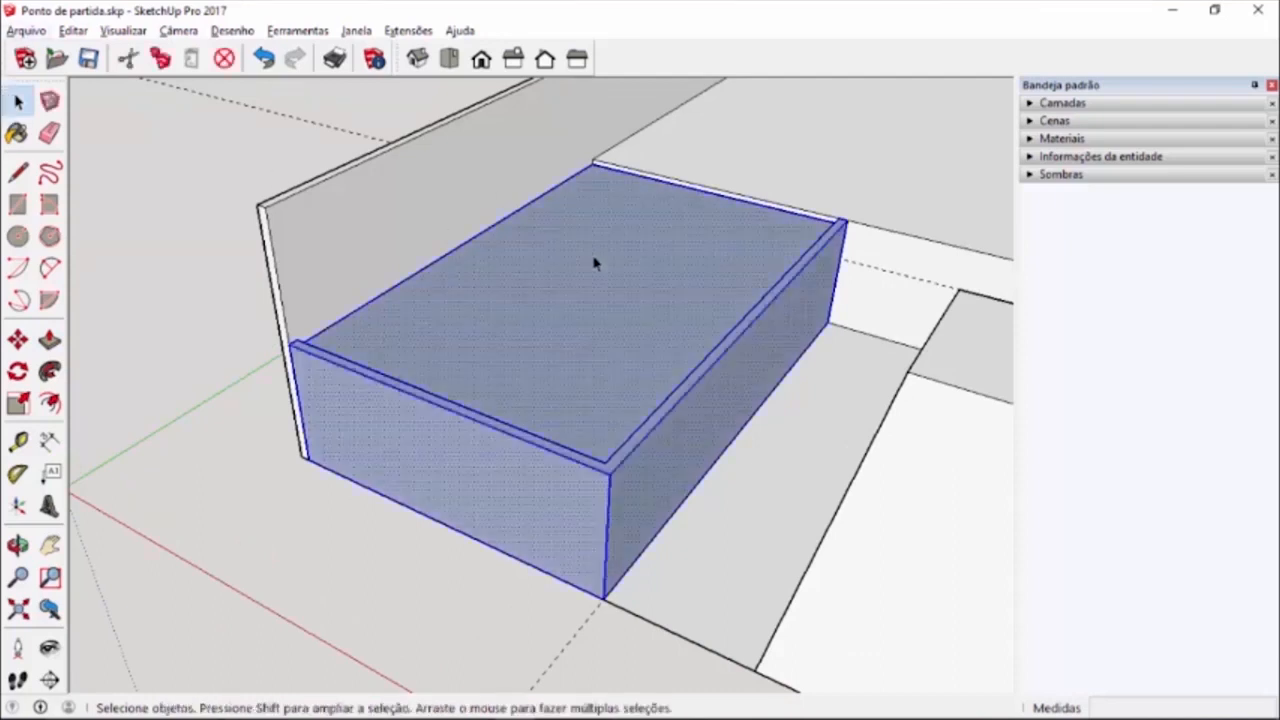
pyautogui.rightClick(594, 262)
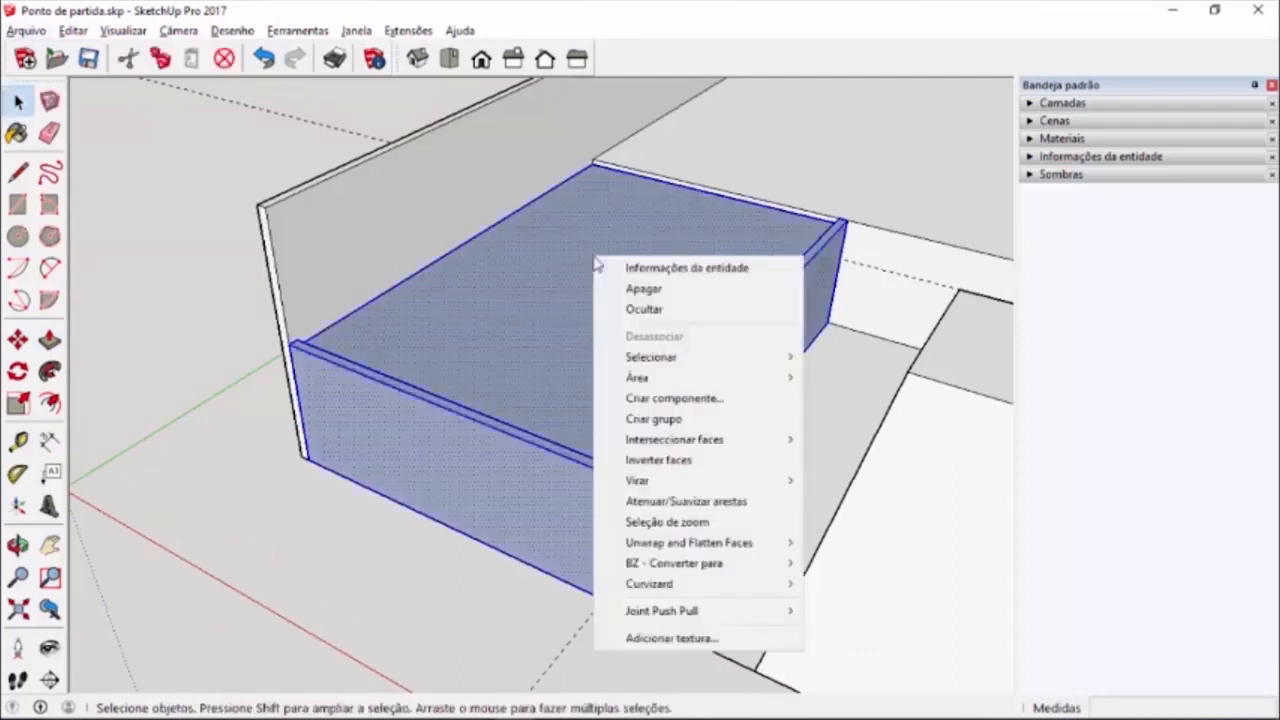
pyautogui.click(665, 419)
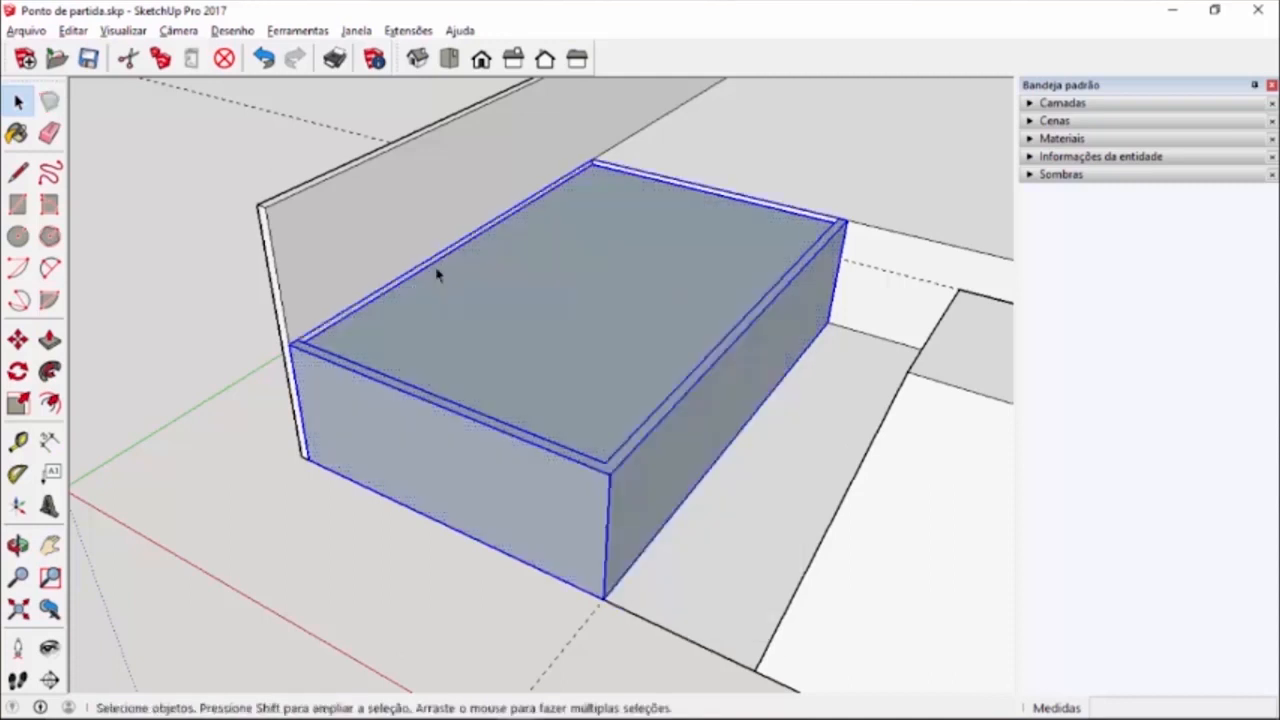
pyautogui.scroll(-4, 349, 303)
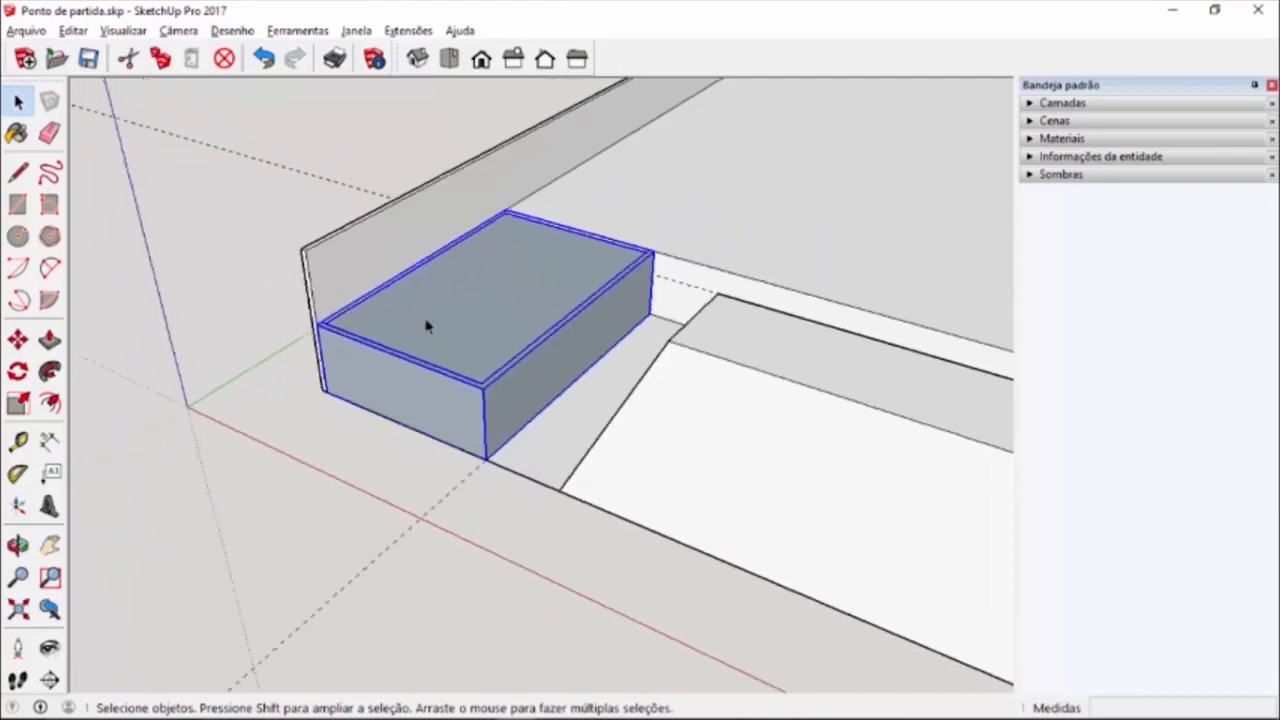
# - Delete all construction guides from the model
pyautogui.scroll(3, 650, 320)
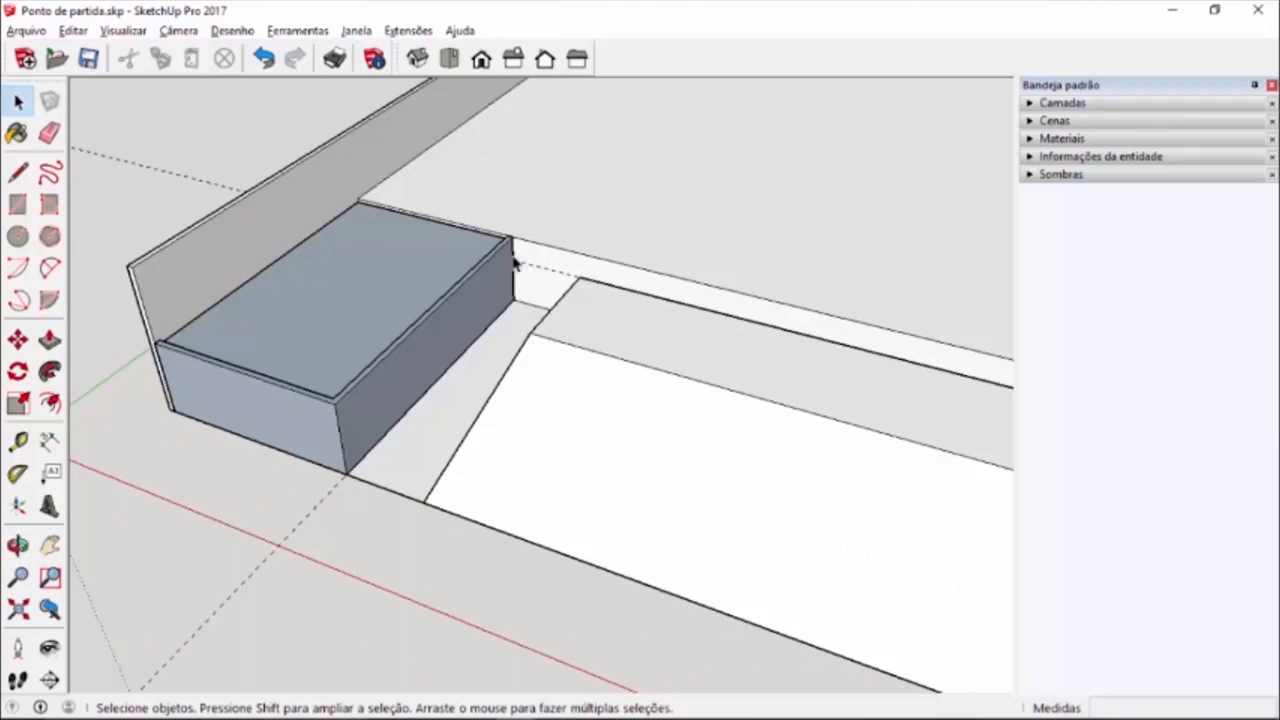
pyautogui.click(73, 30)
pyautogui.click(93, 207)
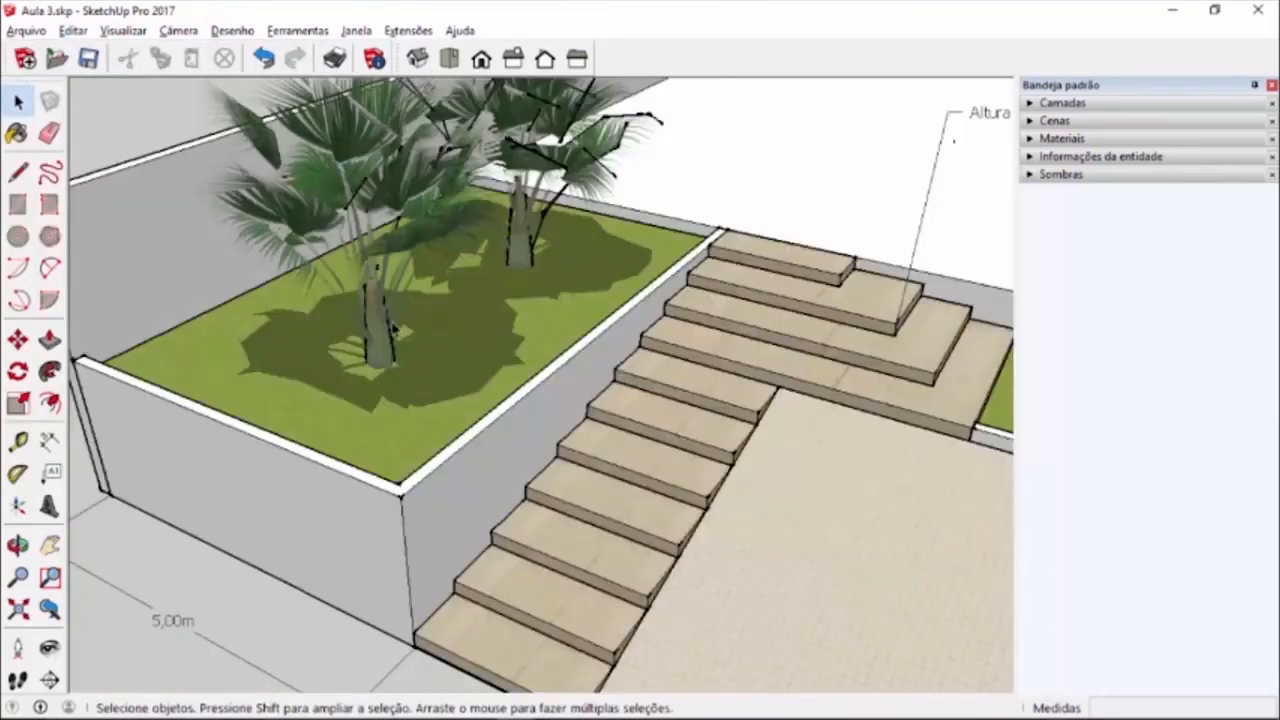
# - Examine the stairs between the planter and the ramp in the Aula 3 reference model
pyautogui.scroll(-2, 392, 328)
pyautogui.scroll(3, 894, 392)
pyautogui.scroll(-2, 733, 282)
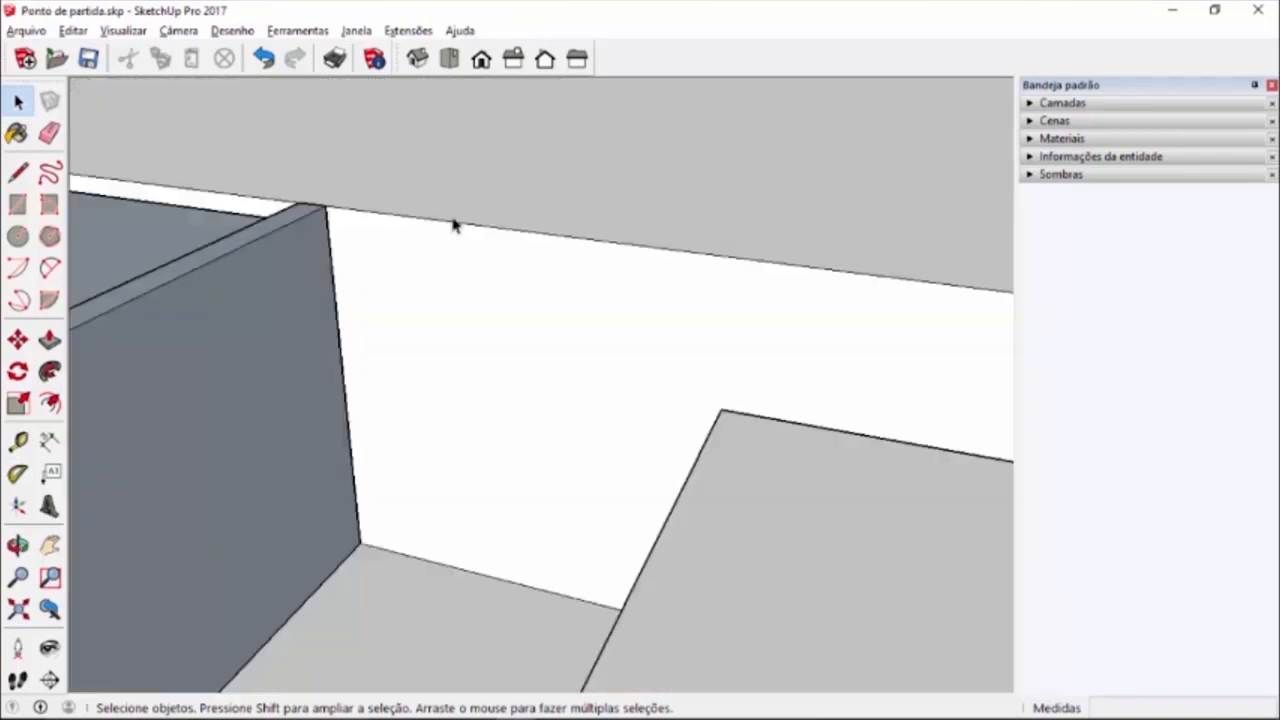
# - Draw the first two steps of a stair profile on the planter's side face, with 0.18 m risers and 0.28 m treads
pyautogui.moveTo(453, 225); pyautogui.dragTo(182, 432, button='middle')
pyautogui.press('l')
pyautogui.click(156, 466)
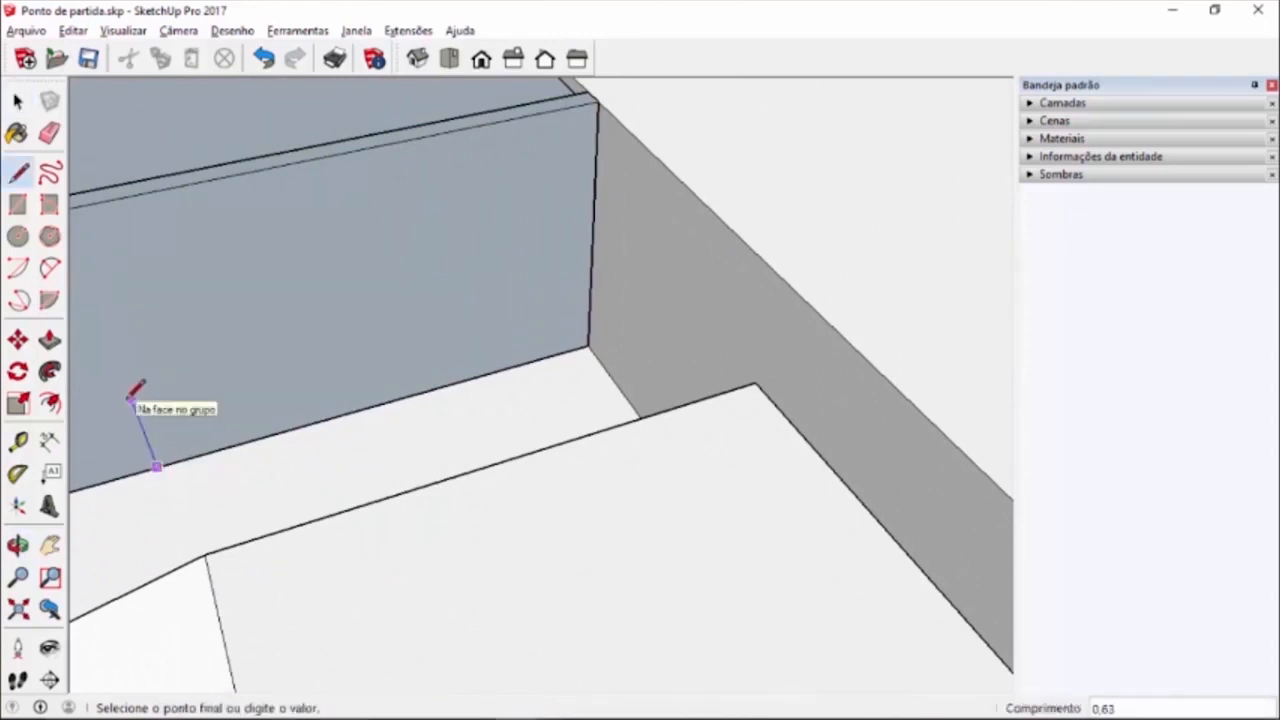
pyautogui.scroll(2, 135, 398)
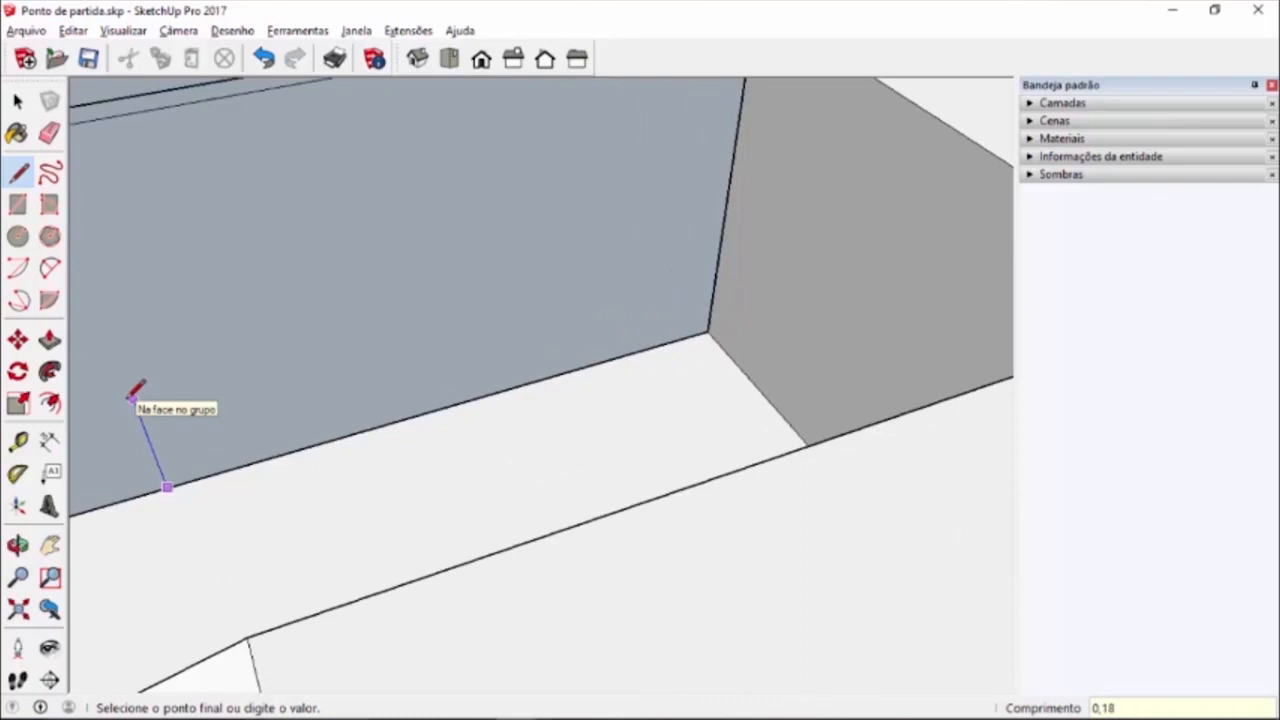
pyautogui.click(157, 464)
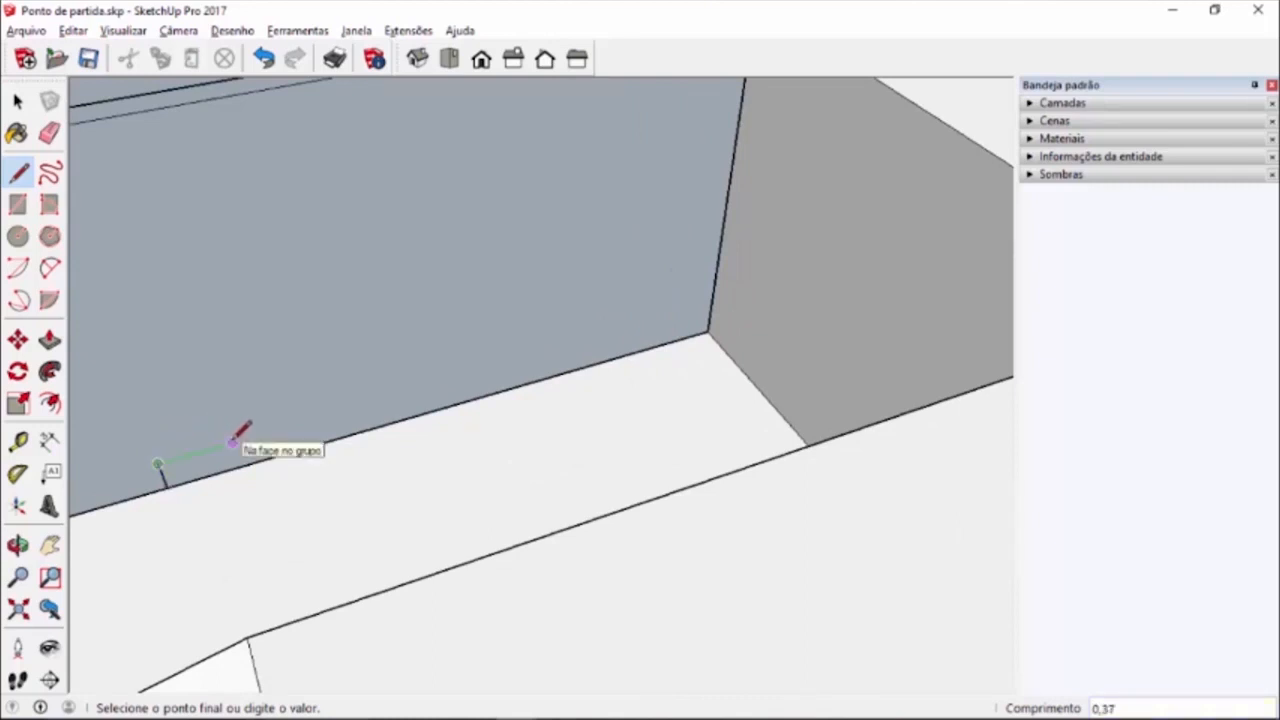
pyautogui.press('Return')
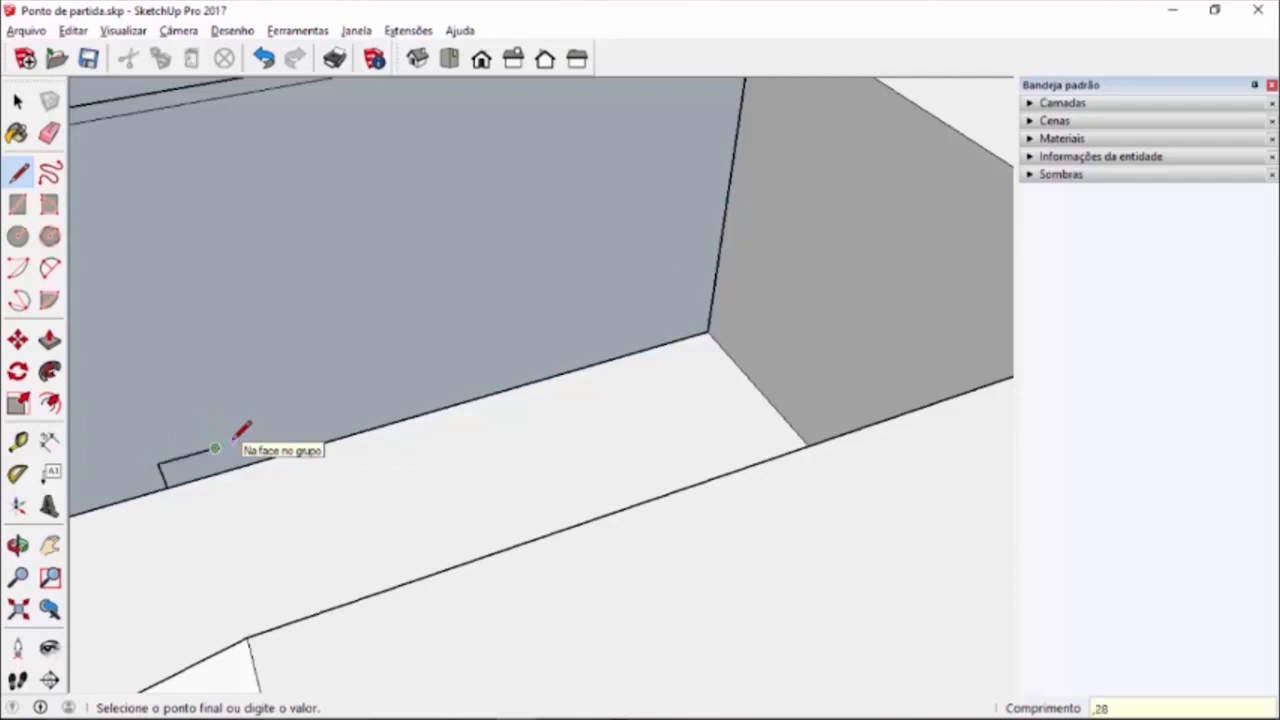
pyautogui.scroll(2, 210, 438)
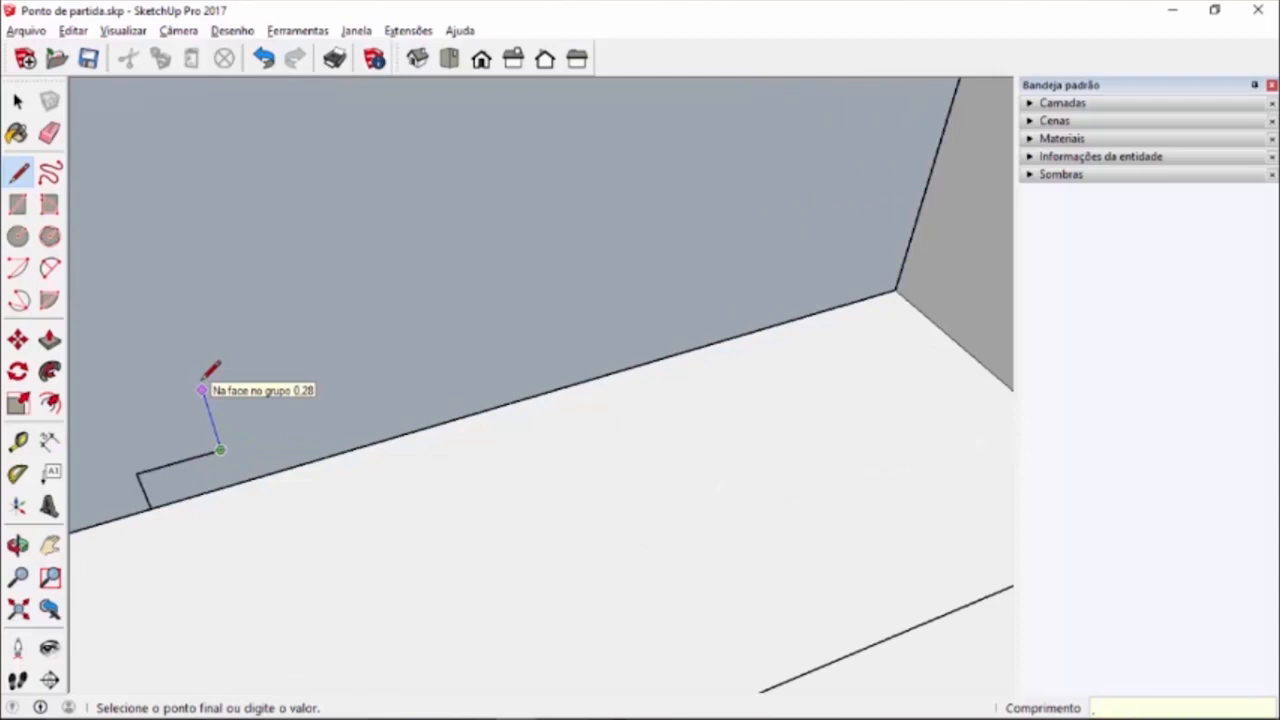
pyautogui.write('0,18')
pyautogui.press('Return')
pyautogui.write(',2')
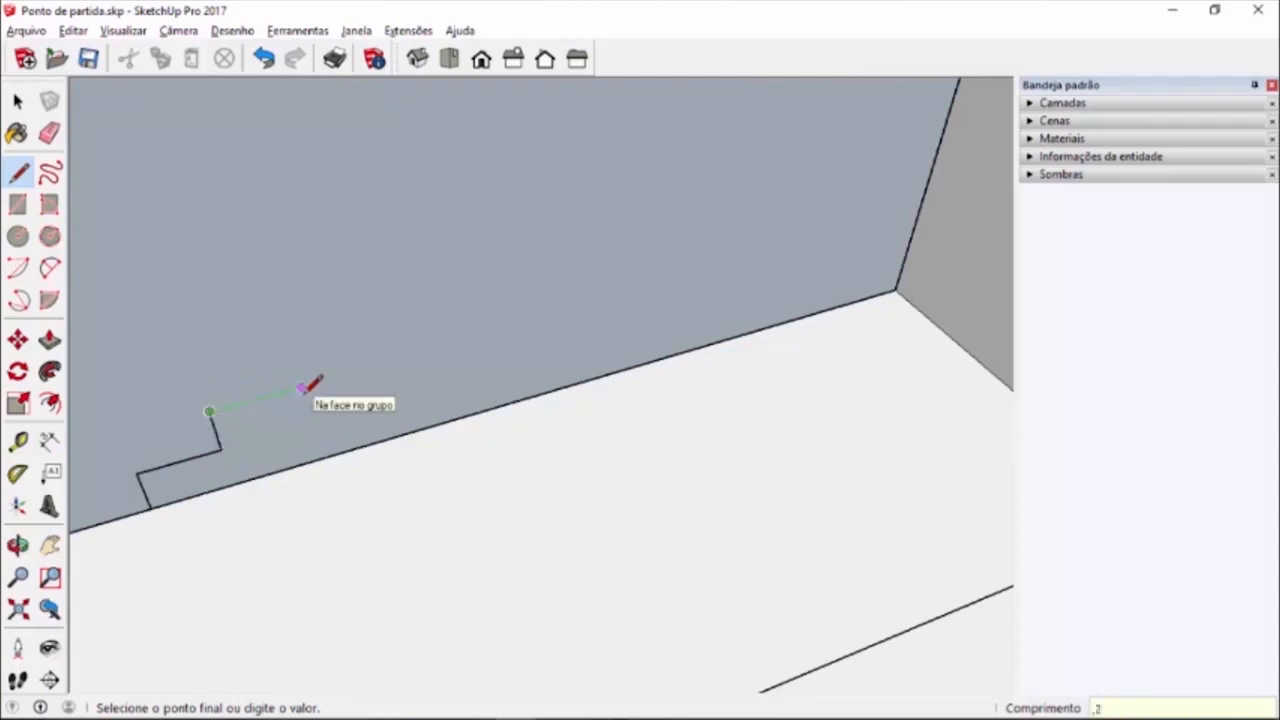
pyautogui.write('8')
pyautogui.press('Return')
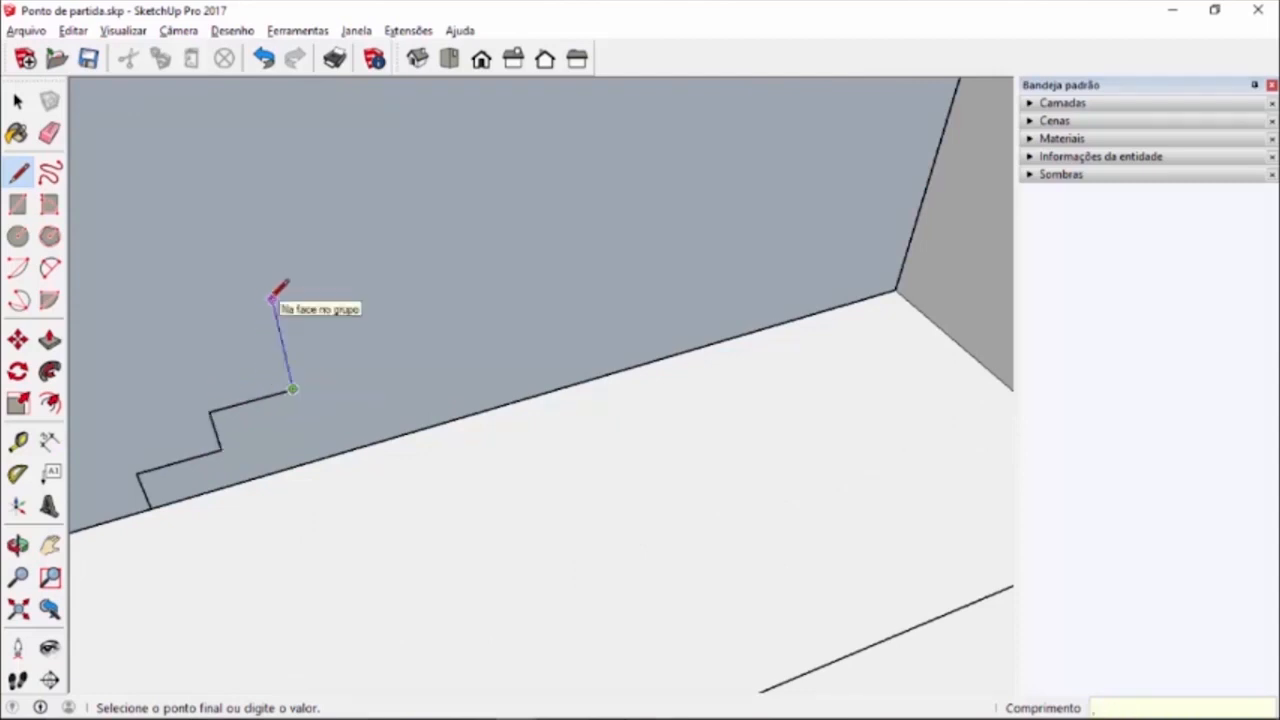
# - Add a third step with a 0.18 m riser and 0.28 m tread, and close the profile along the planter's base
pyautogui.write(',18')
pyautogui.press('Return')
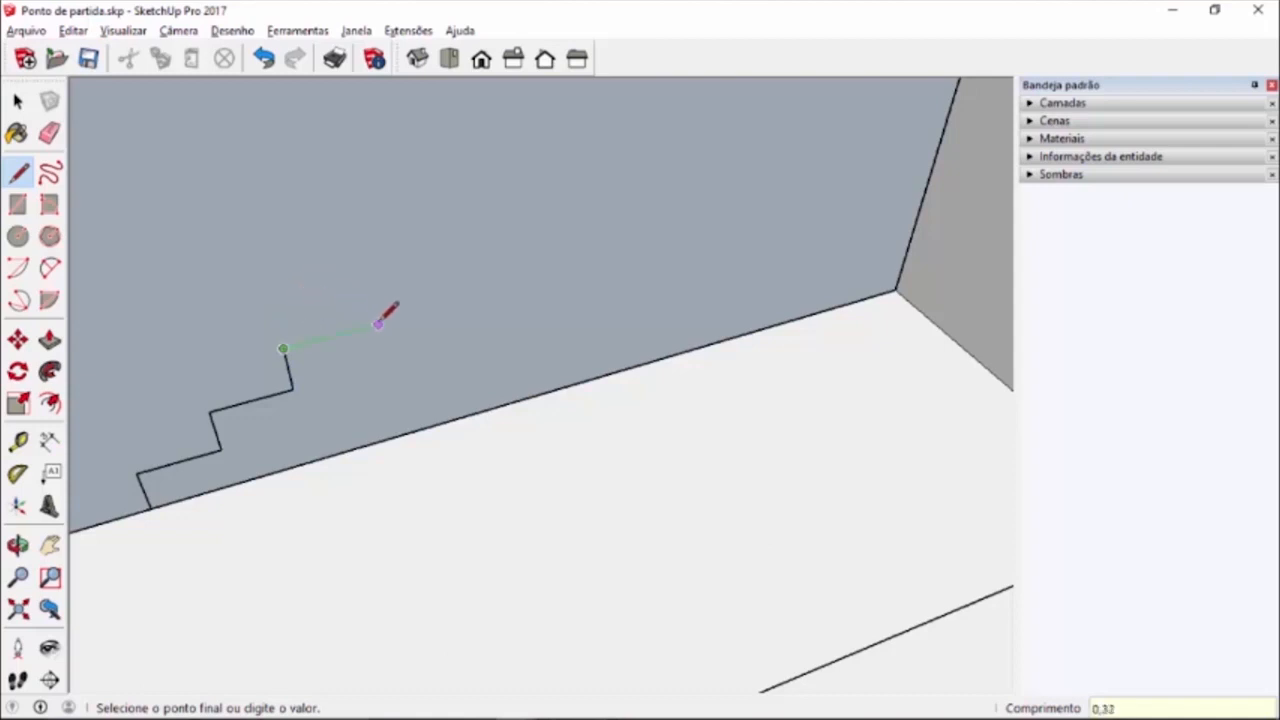
pyautogui.write(',28')
pyautogui.press('Return')
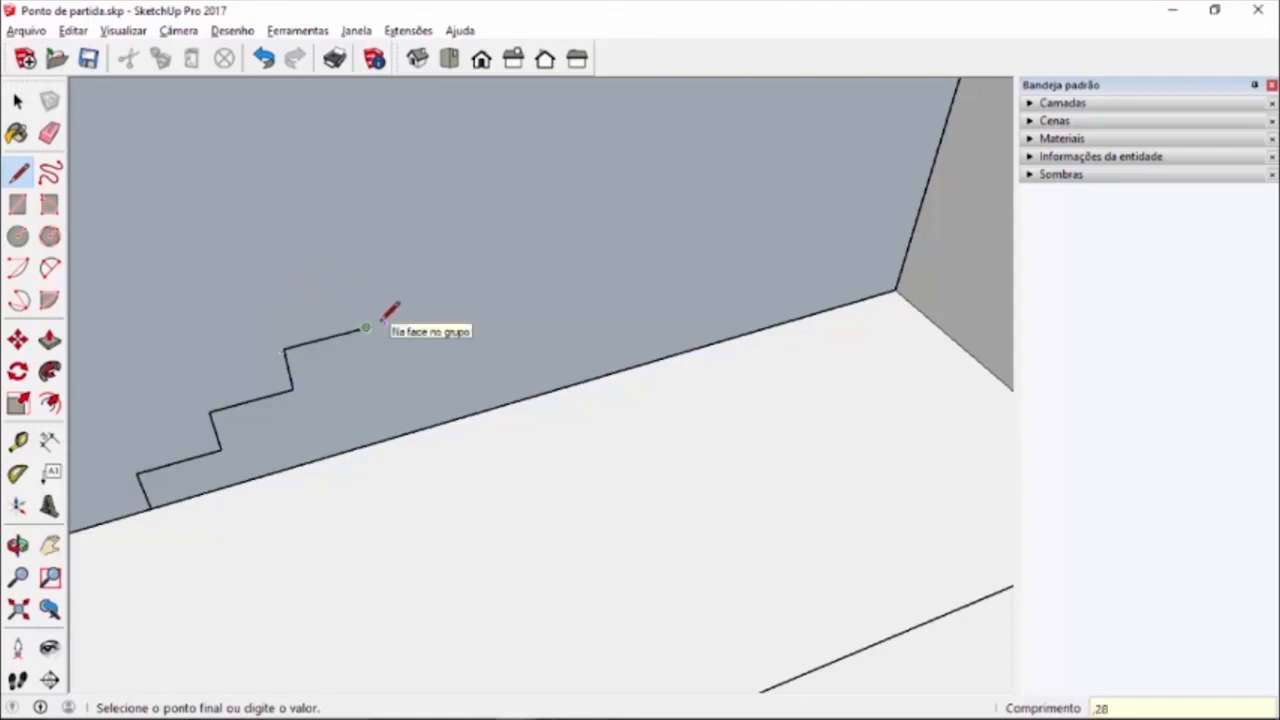
pyautogui.click(383, 438)
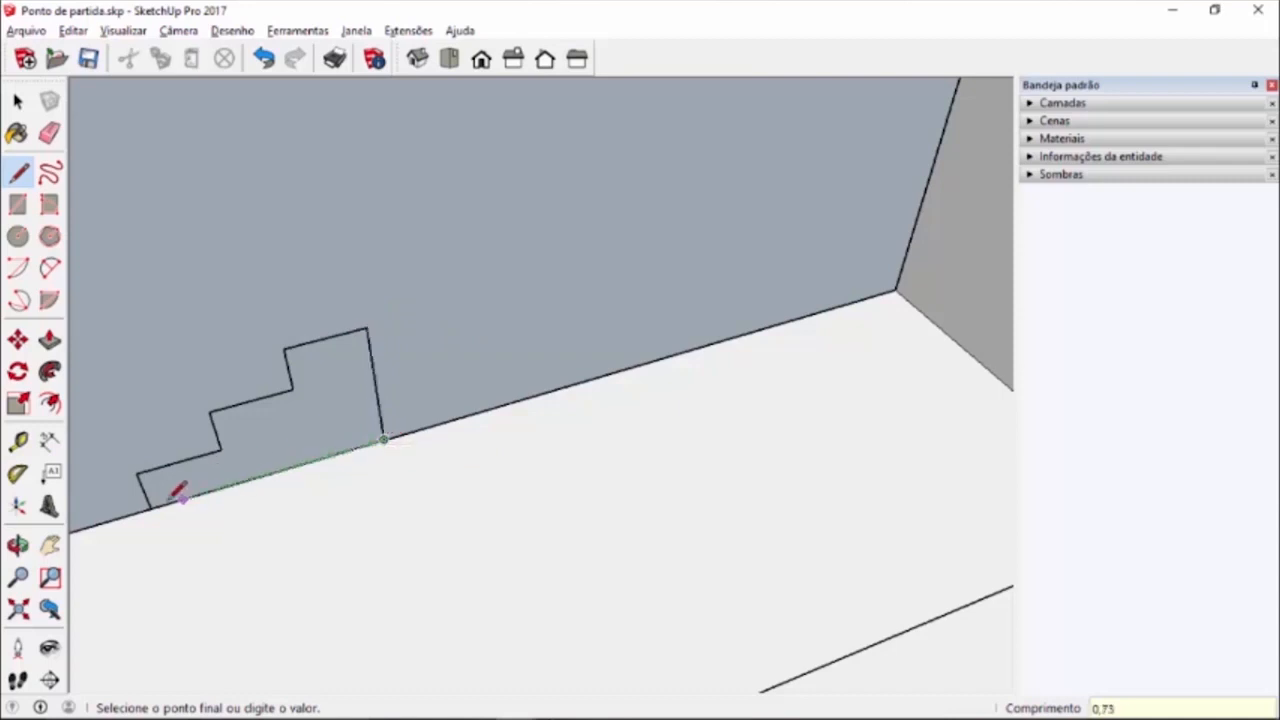
pyautogui.click(151, 507)
# - Try to extrude the stair profile from the planter towards the ramp
pyautogui.press('space')
pyautogui.press('p')
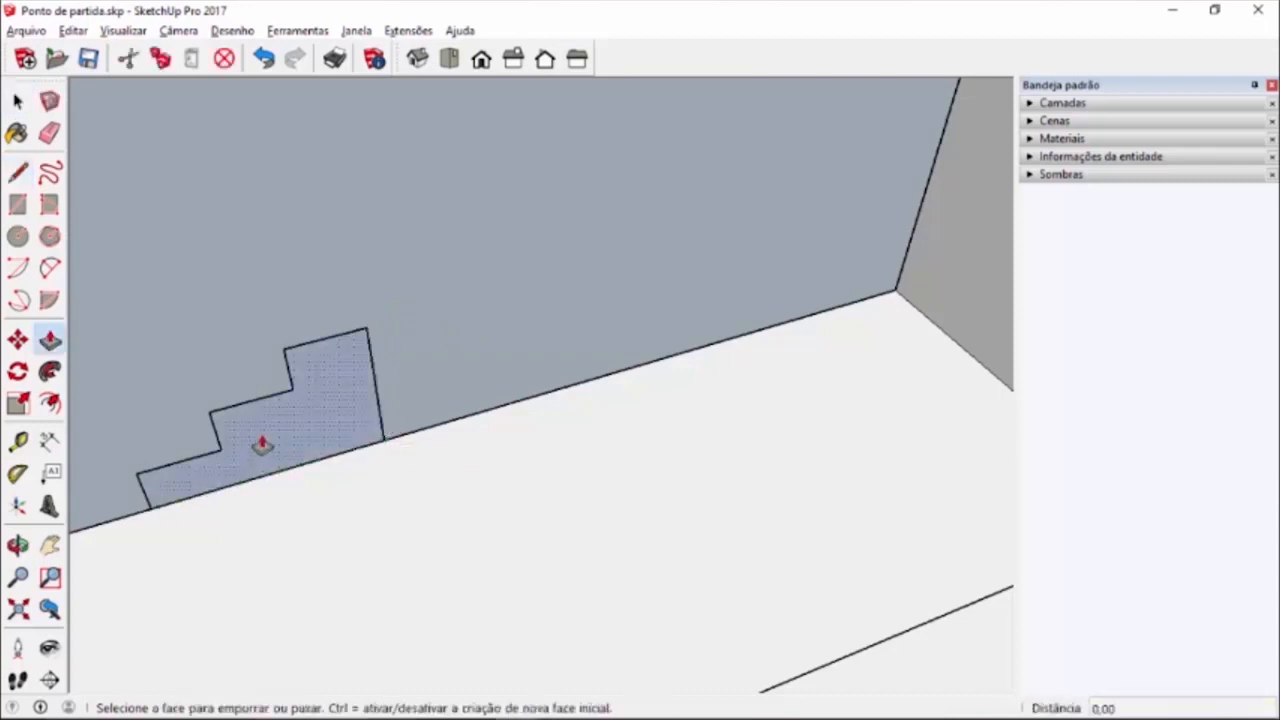
pyautogui.click(260, 449)
pyautogui.click(370, 598)
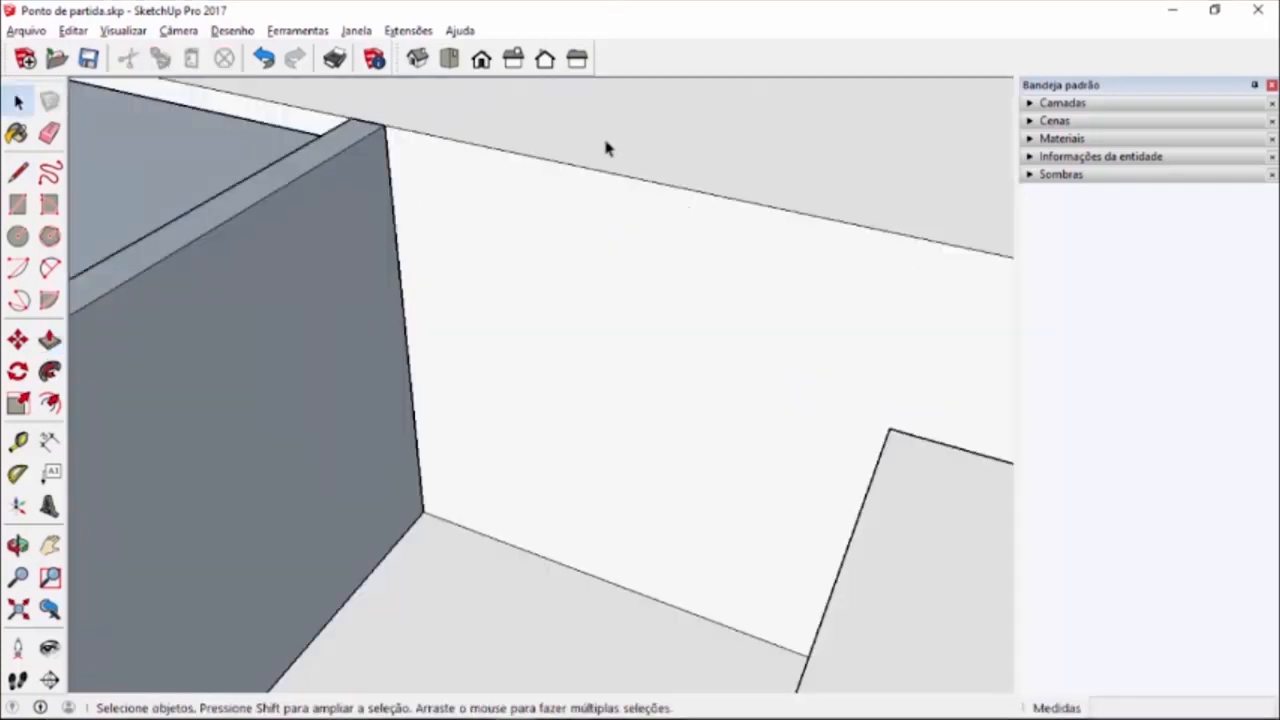
# - Place a guide 0.18 m below the upper level's edge and a vertical guide along the ramp's back corner edge
pyautogui.click(18, 441)
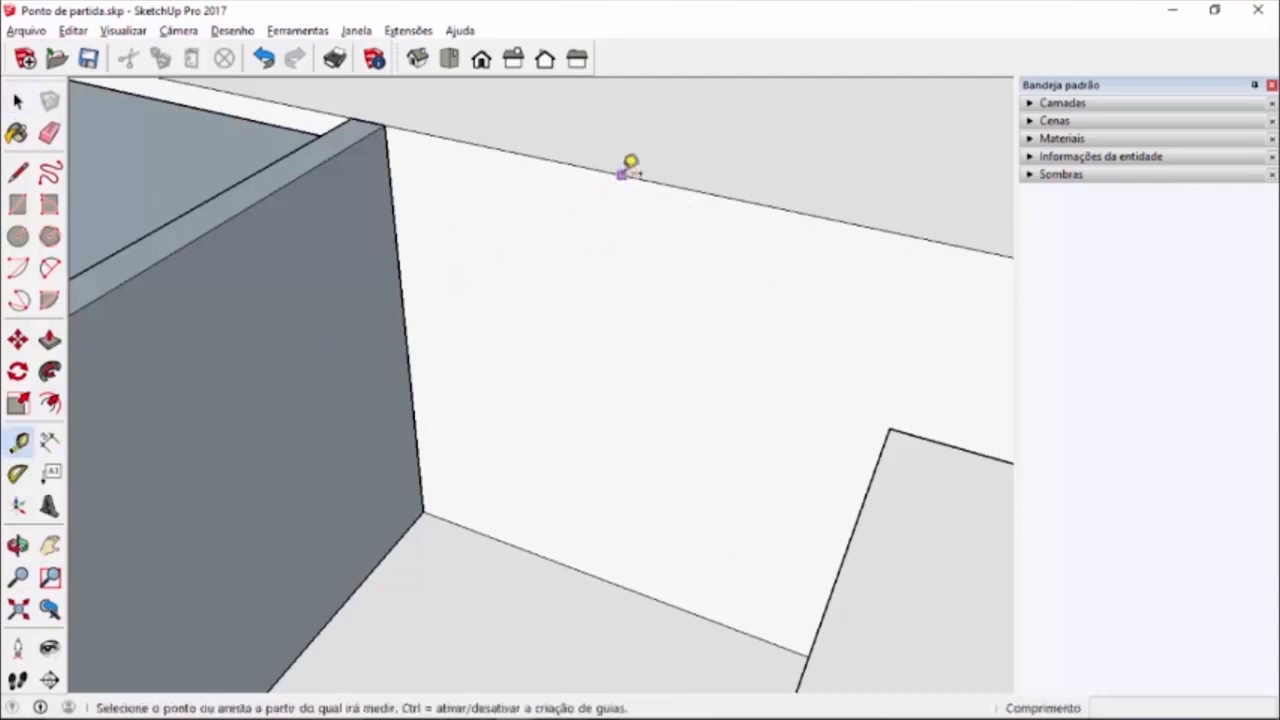
pyautogui.click(621, 175)
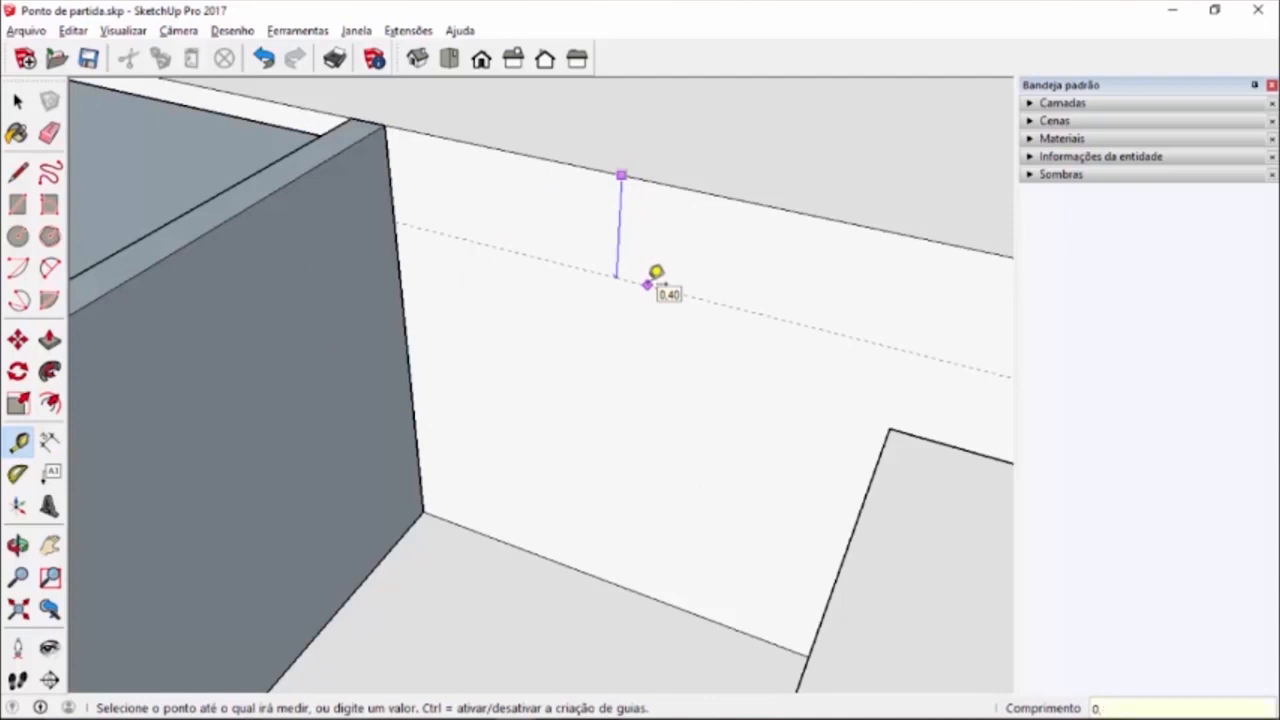
pyautogui.write('0,18')
pyautogui.press('Return')
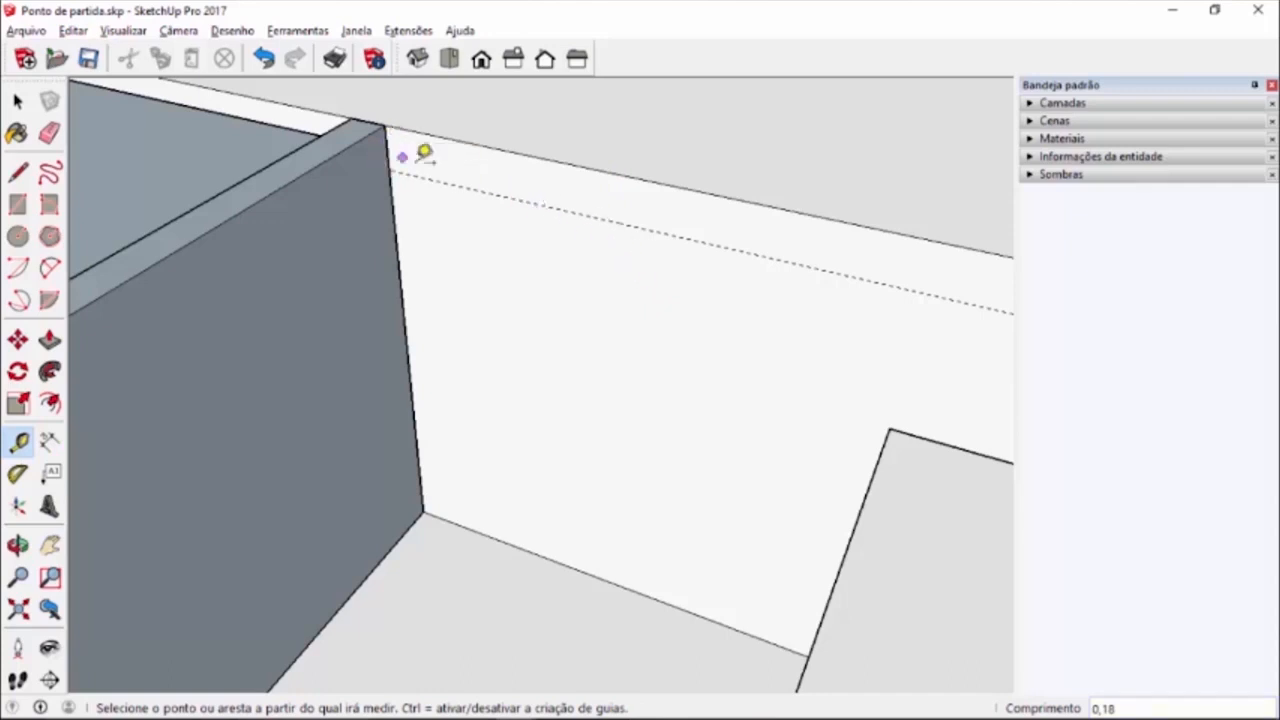
pyautogui.moveTo(707, 421); pyautogui.dragTo(829, 403, button='middle')
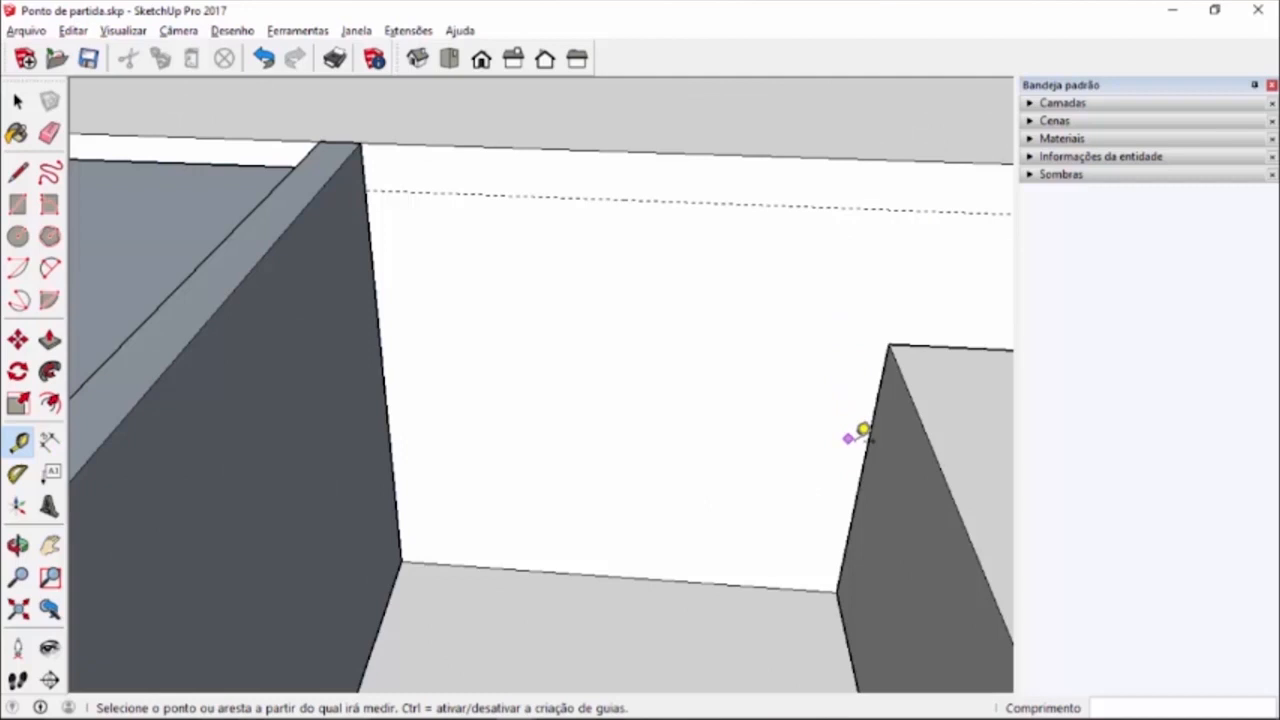
pyautogui.click(874, 436)
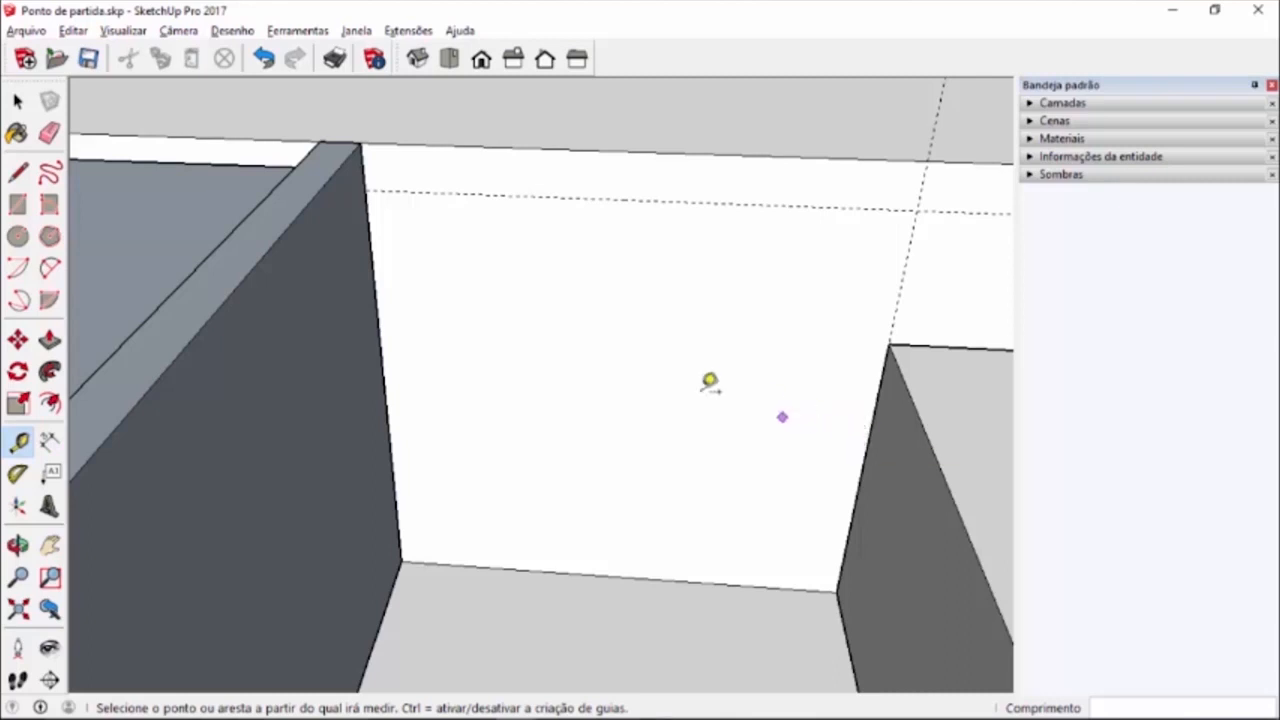
# - Try a guide along the planter's top edge across the terrain and undo it
pyautogui.scroll(-4, 497, 362)
pyautogui.moveTo(497, 362); pyautogui.dragTo(375, 370, button='middle')
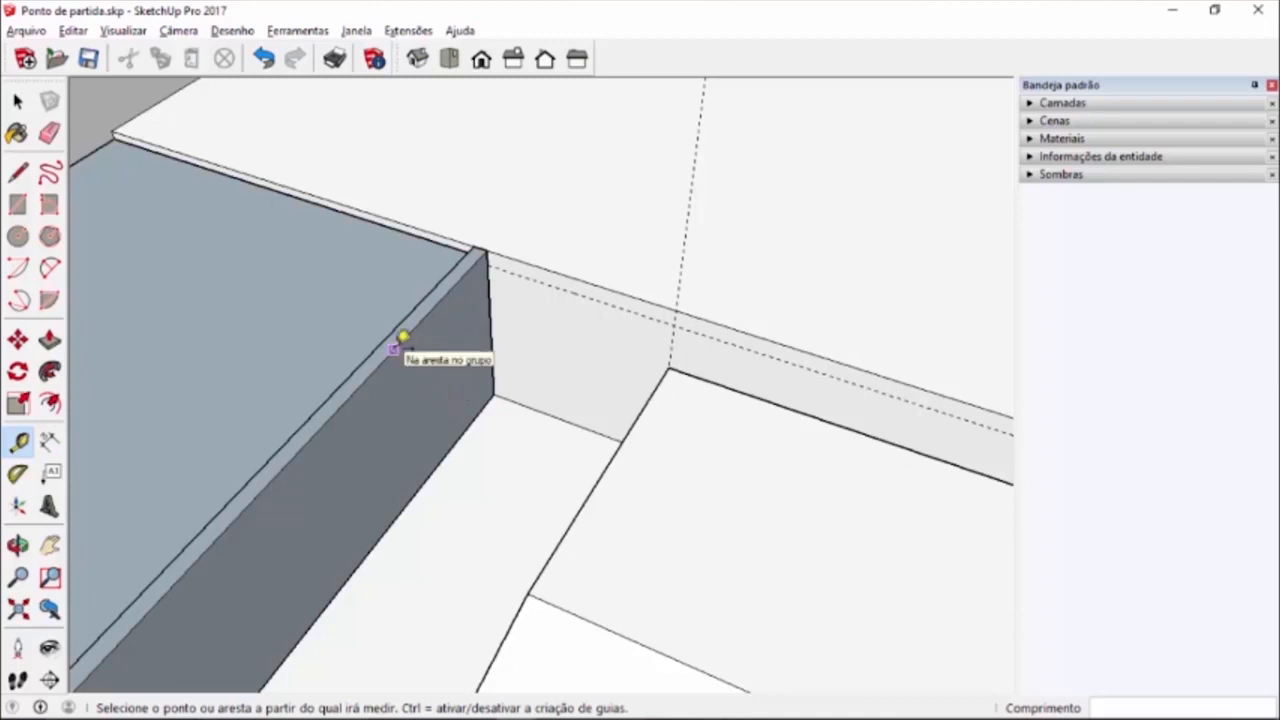
pyautogui.scroll(-4, 408, 414)
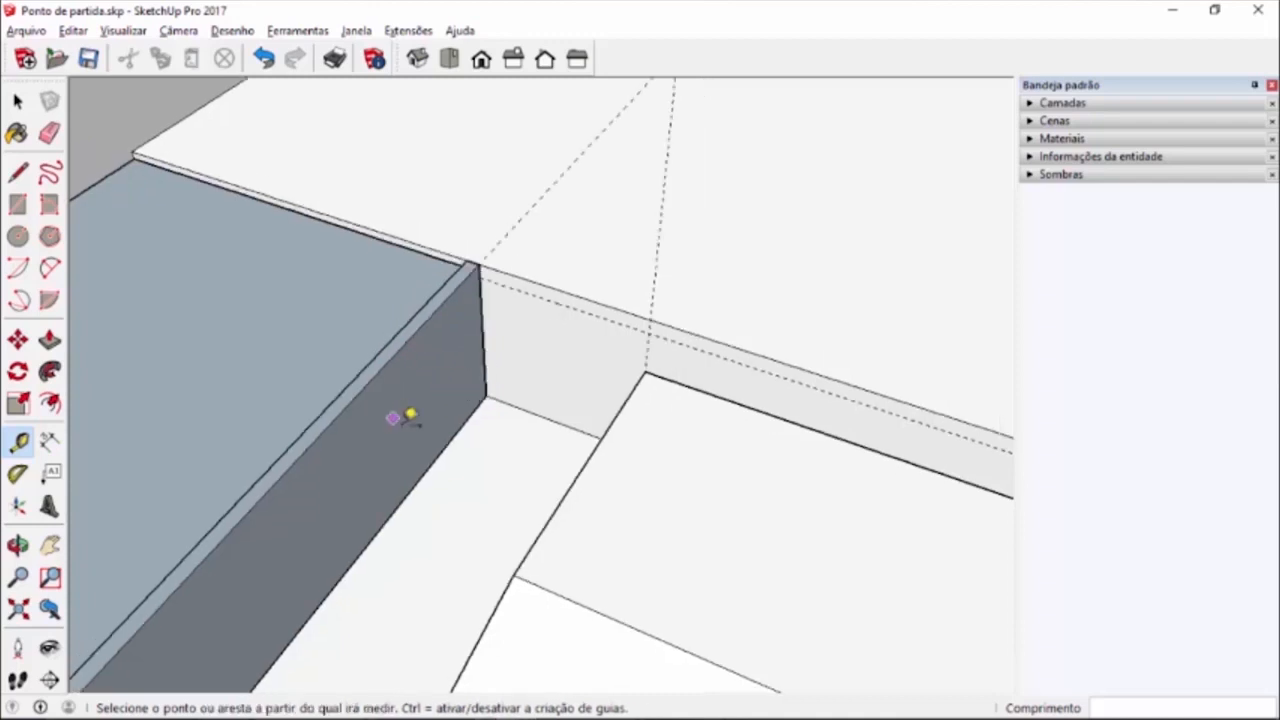
pyautogui.scroll(-3, 298, 527)
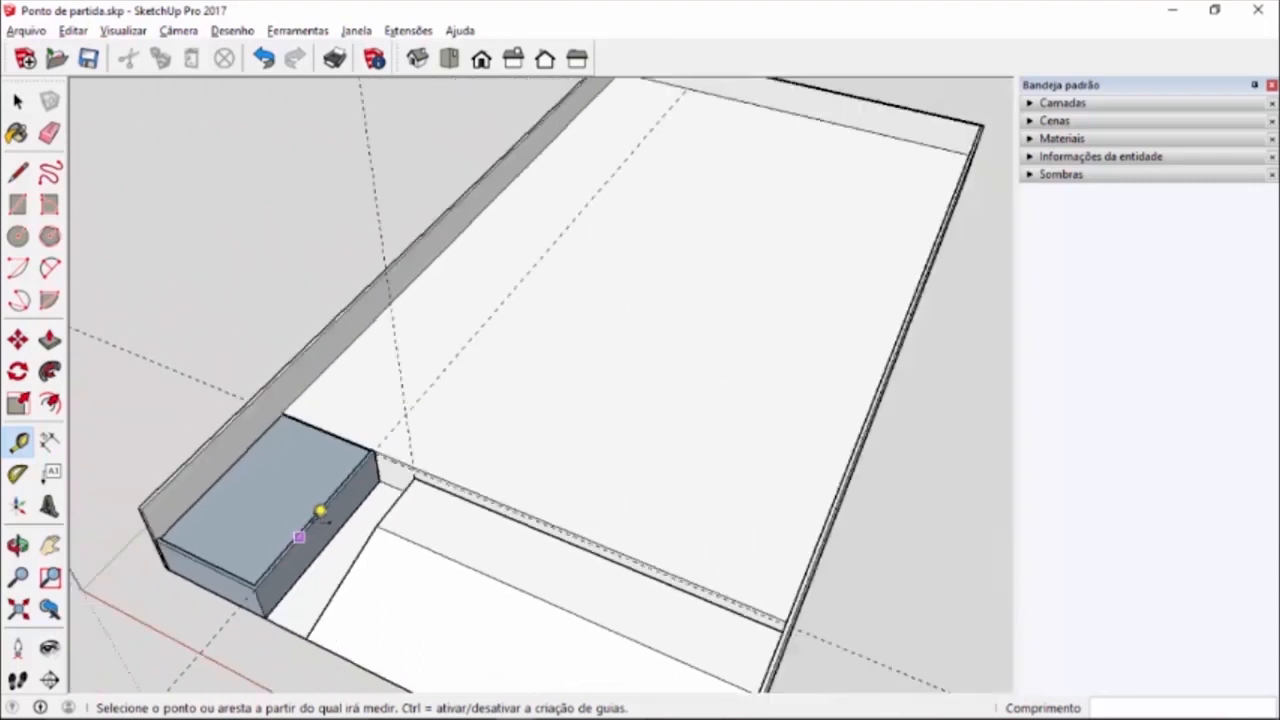
pyautogui.scroll(-2, 590, 280)
pyautogui.scroll(-2, 460, 462)
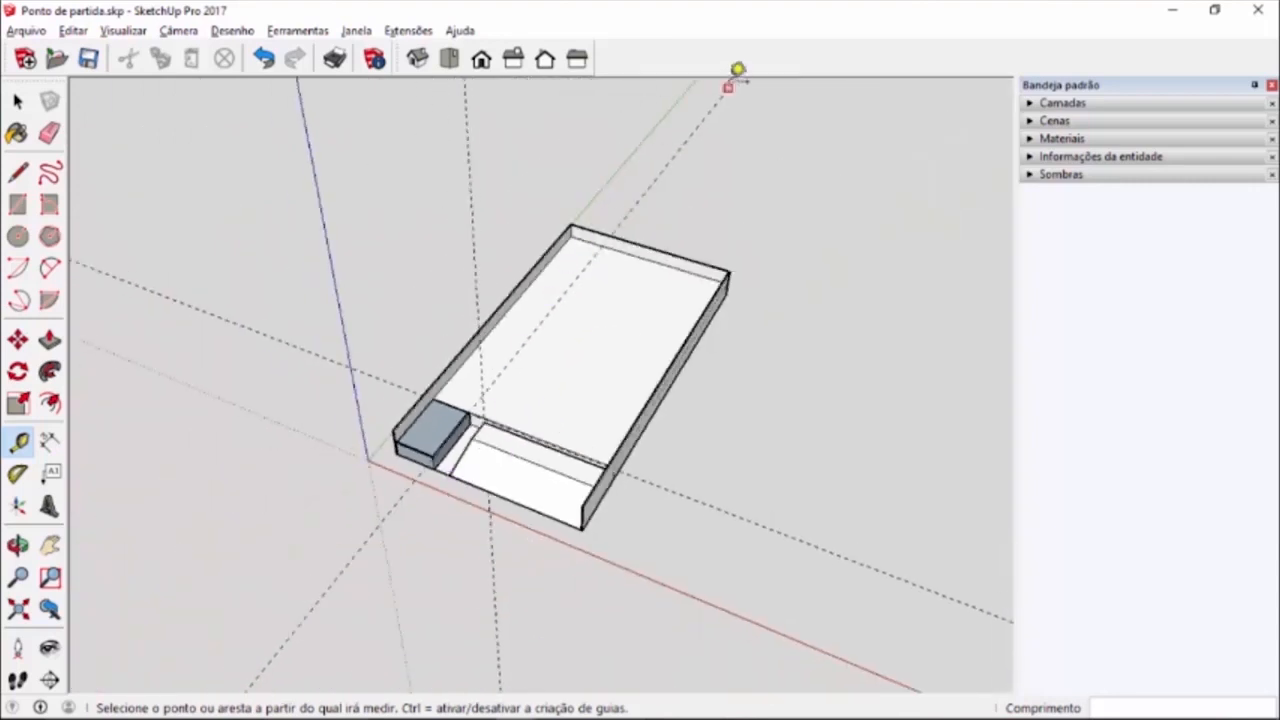
pyautogui.scroll(3, 457, 420)
pyautogui.scroll(4, 455, 415)
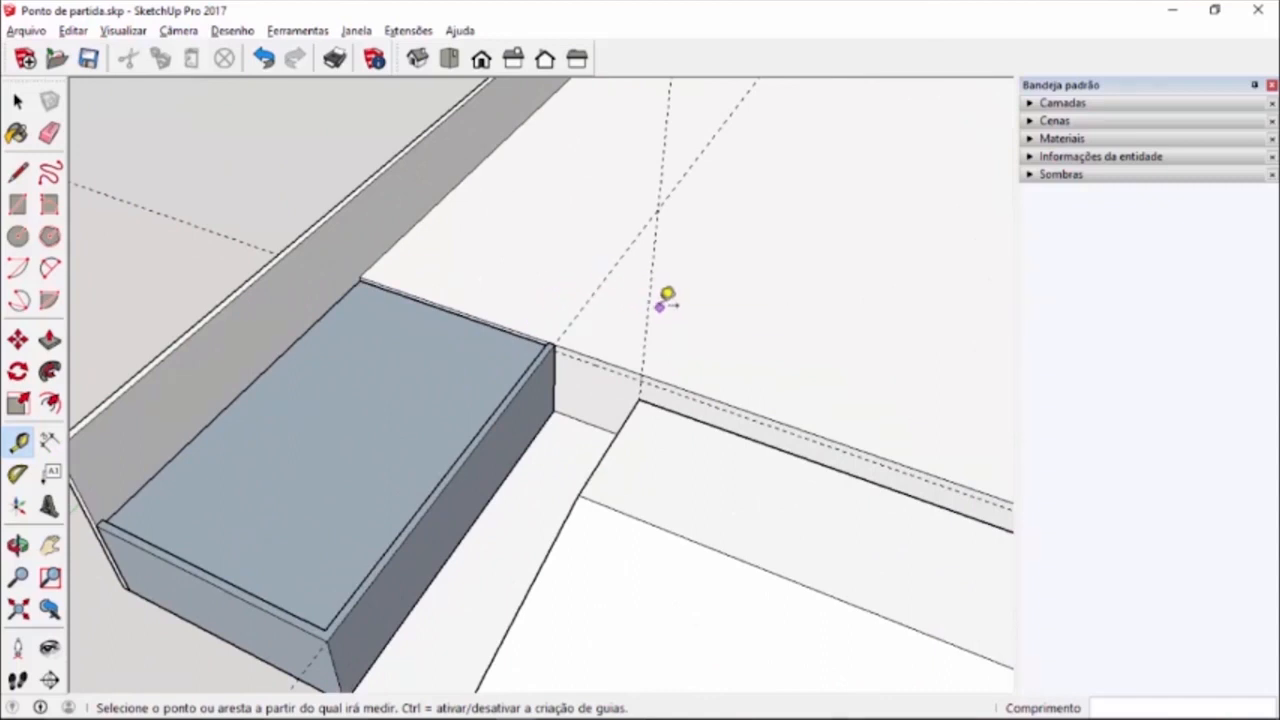
pyautogui.hotkey('ctrl', 'z')
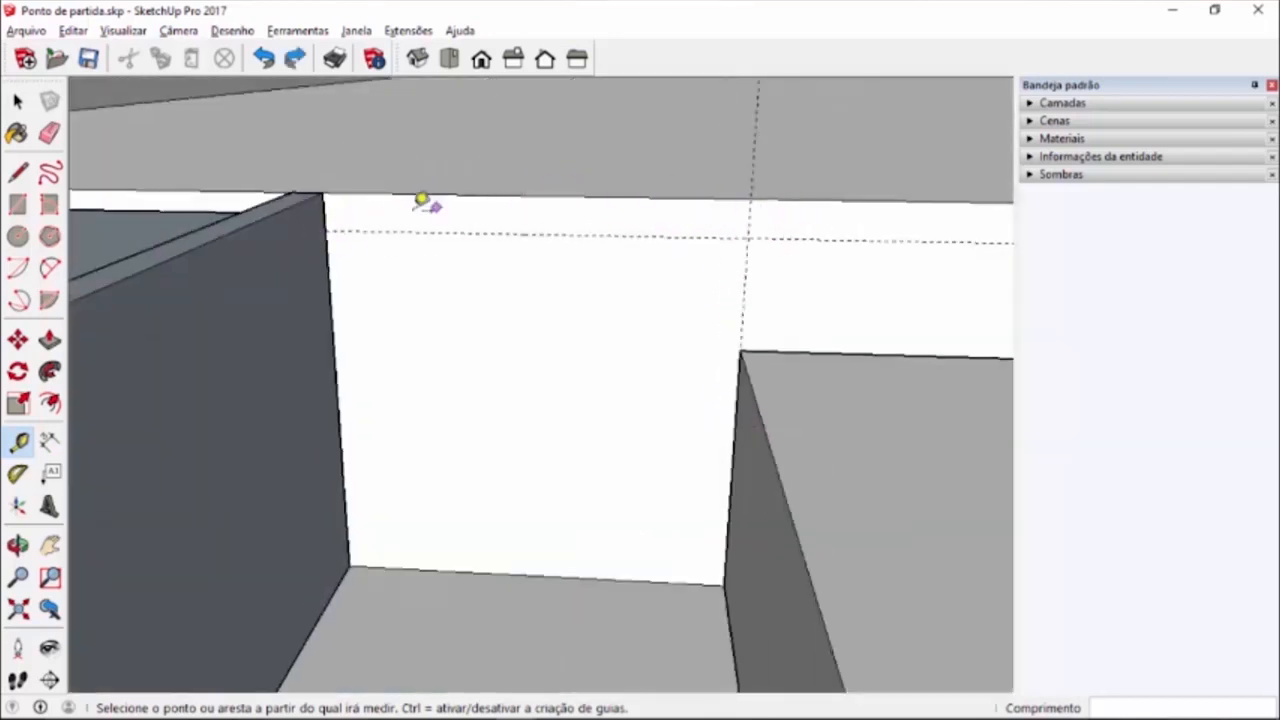
# - Draw a rectangle on the upper level's wall from the planter's top corner to the guide intersection and pull it out 0.30 m
pyautogui.click(18, 204)
pyautogui.click(321, 193)
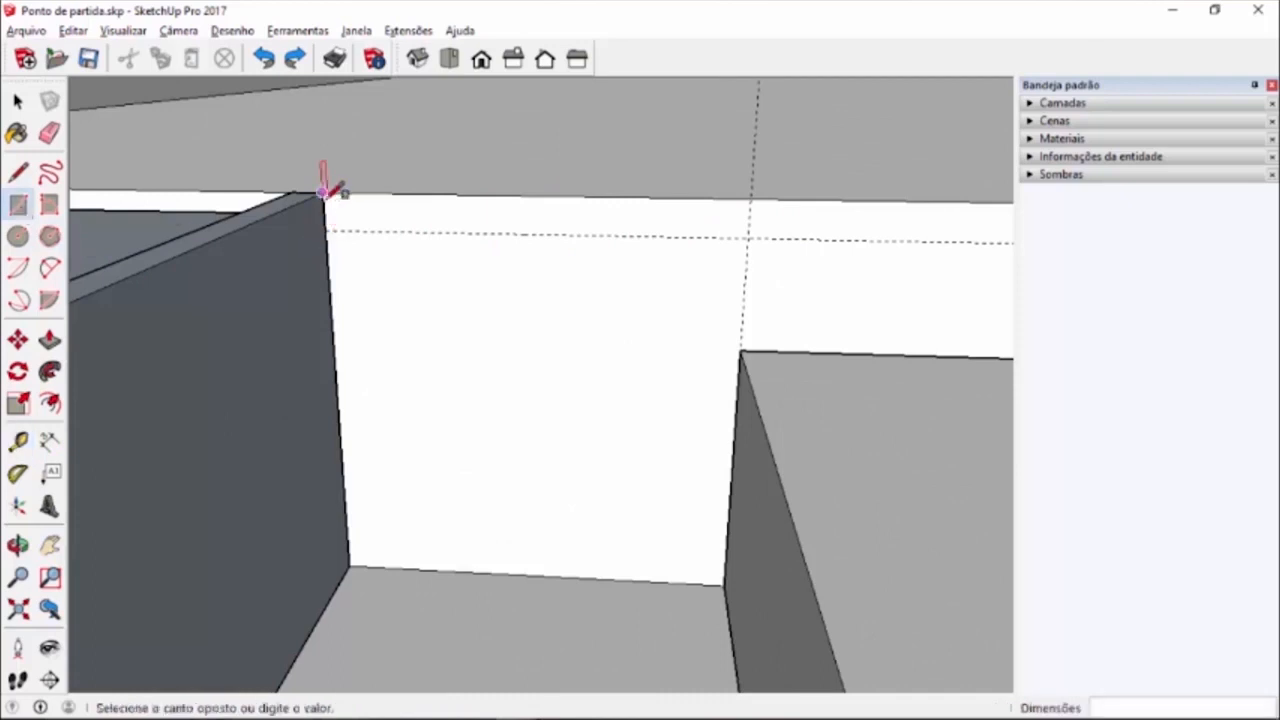
pyautogui.click(751, 236)
pyautogui.moveTo(808, 272); pyautogui.dragTo(594, 357, button='middle')
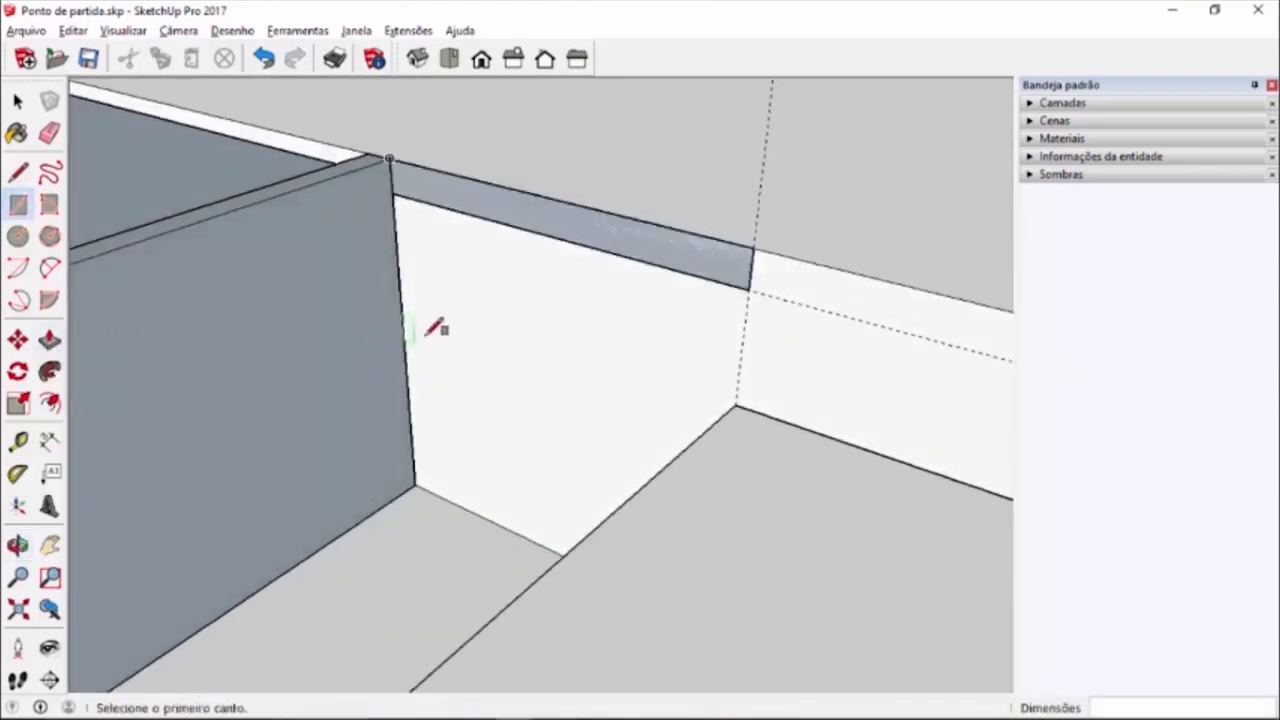
pyautogui.press('p')
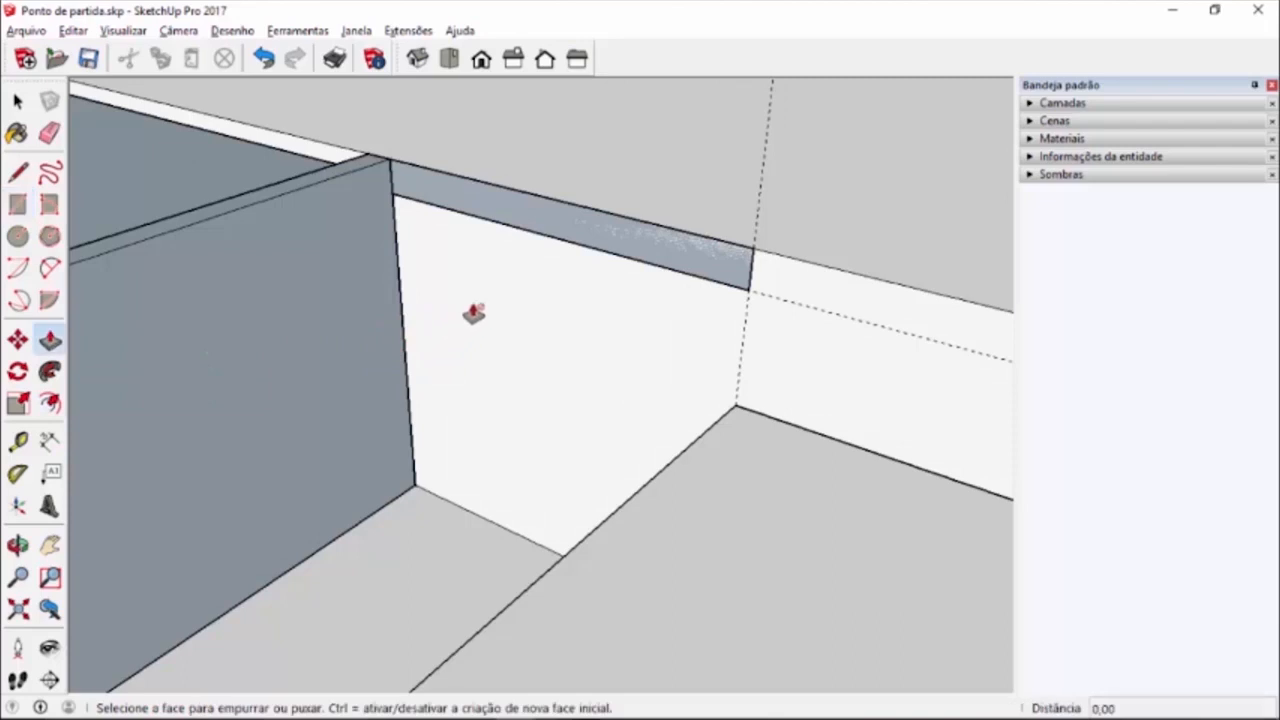
pyautogui.click(585, 244)
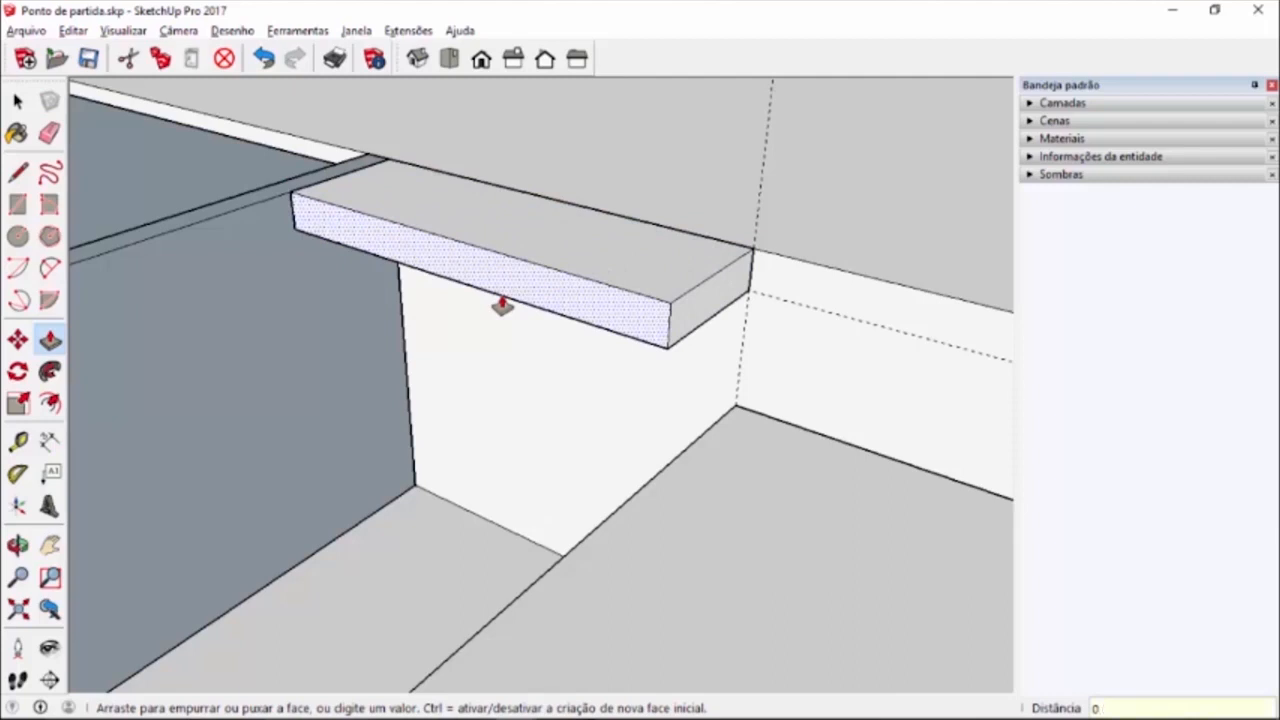
pyautogui.press('Return')
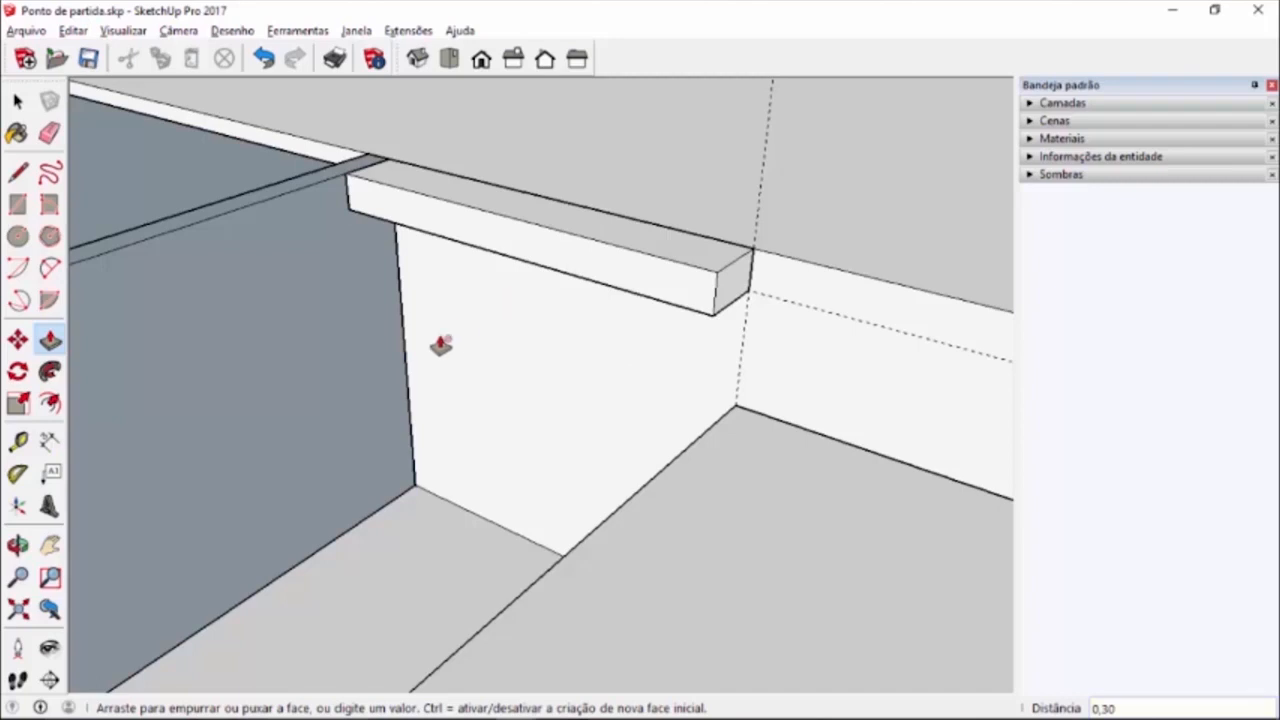
# - Select all geometry of the top step block and bring up its available operations
pyautogui.press('space')
pyautogui.moveTo(274, 110); pyautogui.dragTo(825, 336)
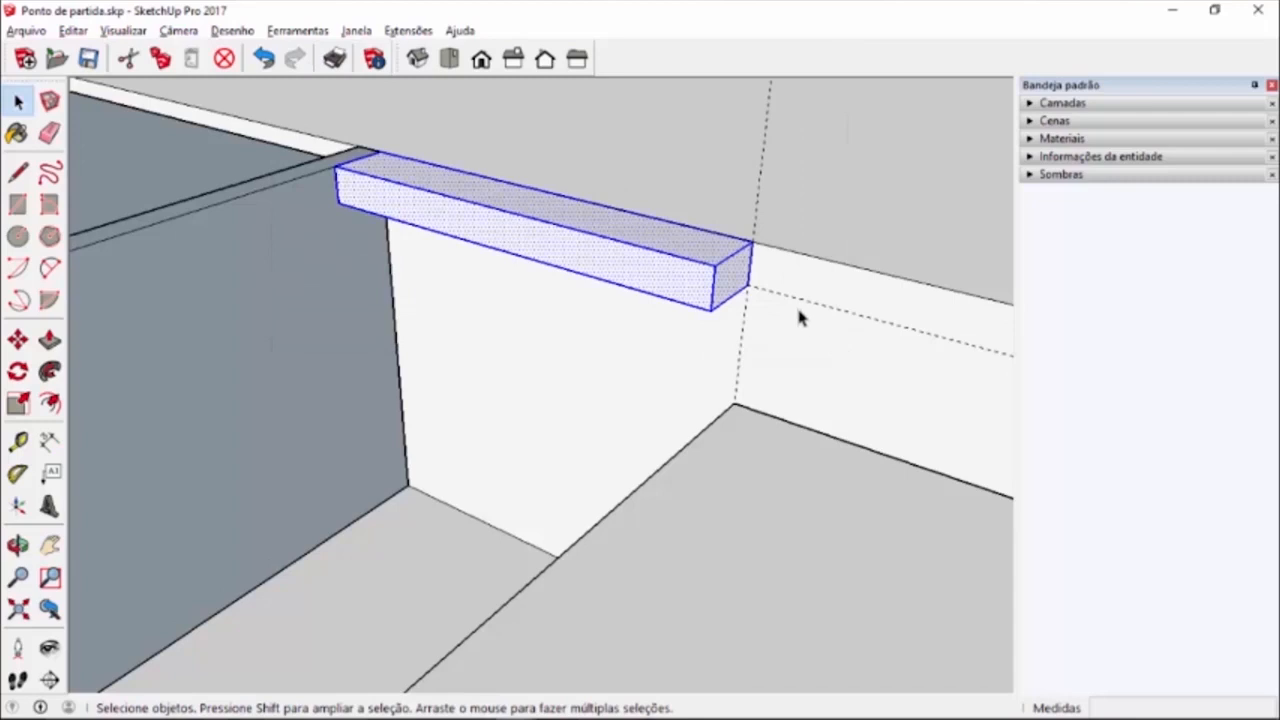
pyautogui.rightClick(688, 250)
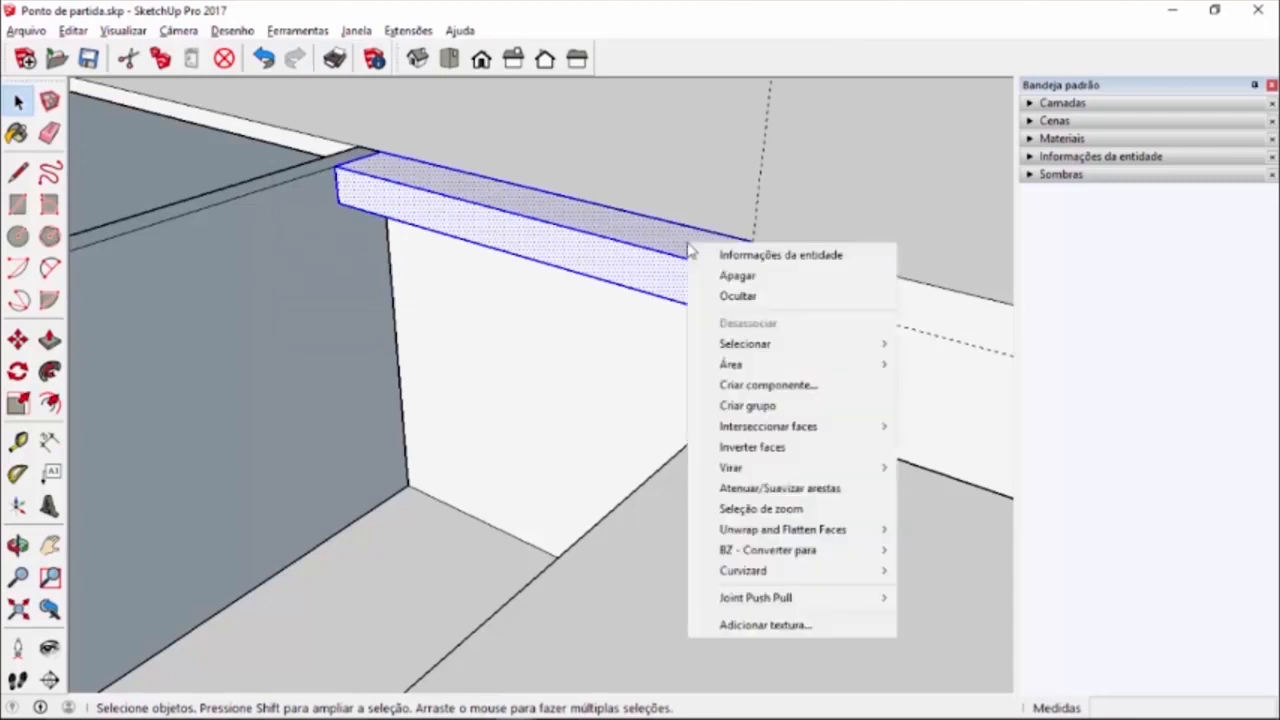
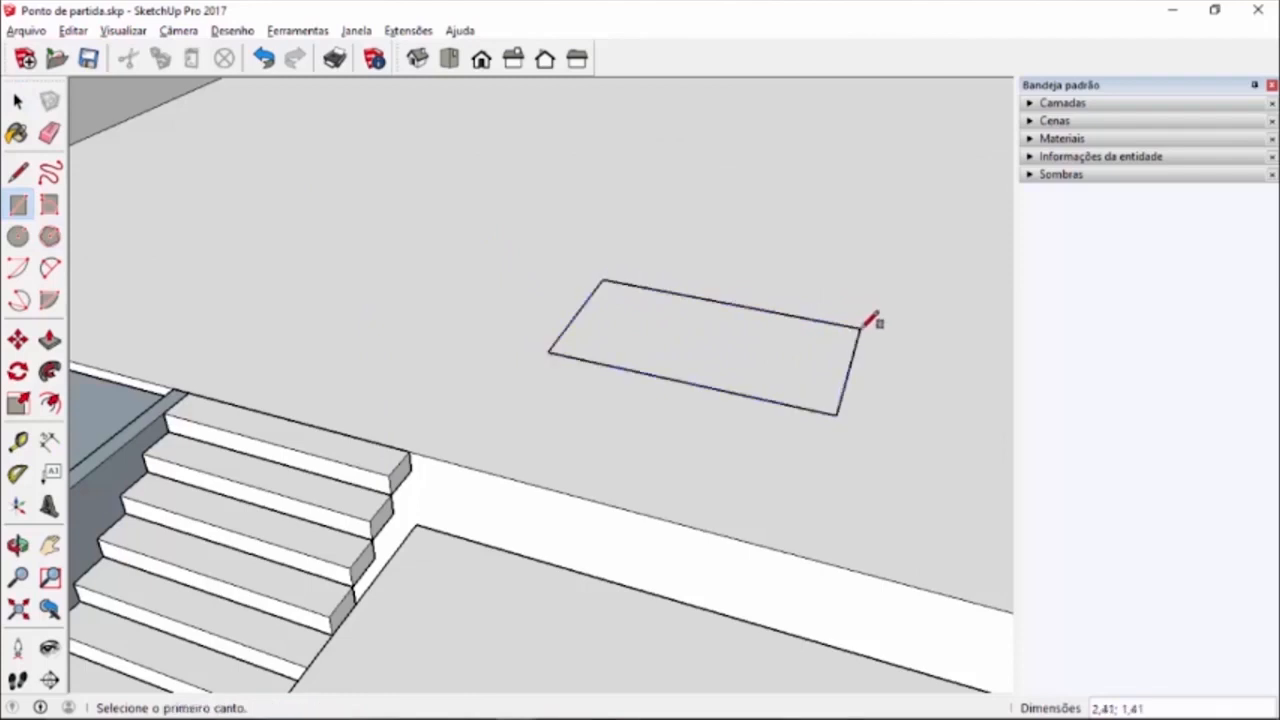
# - Pull the rectangle on the upper level up about 1.00 m and make the whole box a group
pyautogui.press('p')
pyautogui.moveTo(808, 371); pyautogui.dragTo(786, 263)
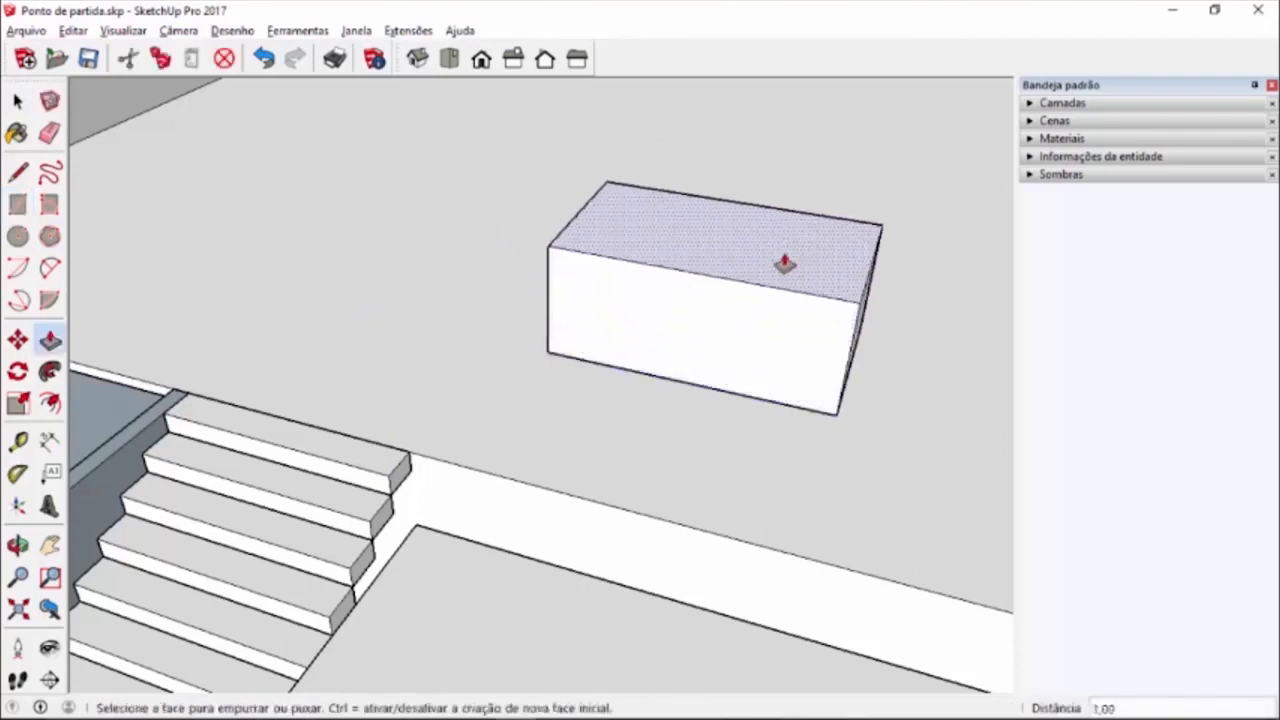
pyautogui.press('space')
pyautogui.click(765, 250)
pyautogui.tripleClick(764, 247)
pyautogui.rightClick(764, 247)
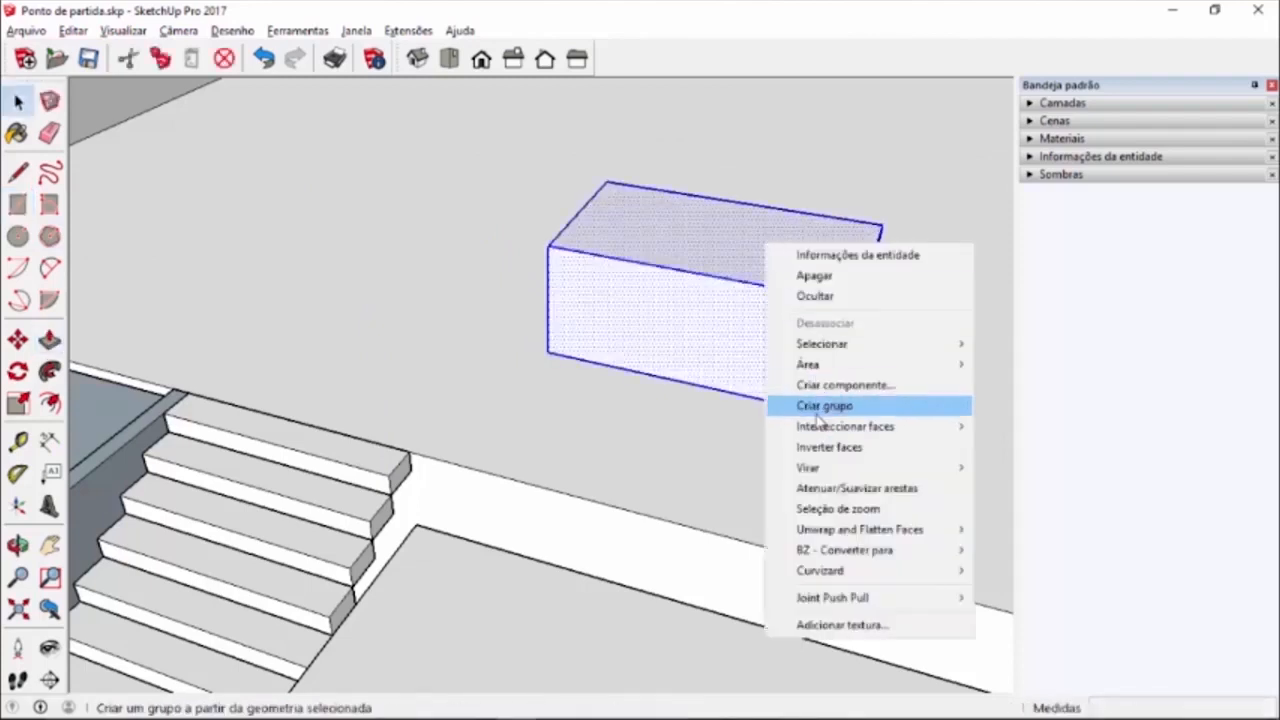
pyautogui.click(800, 406)
# - Try scaling the grouped box with its red-, blue- and green-axis handles
pyautogui.moveTo(577, 320); pyautogui.dragTo(824, 336, button='middle')
pyautogui.scroll(1, 814, 329)
pyautogui.moveTo(701, 338); pyautogui.dragTo(794, 306, button='middle')
pyautogui.scroll(3, 864, 313)
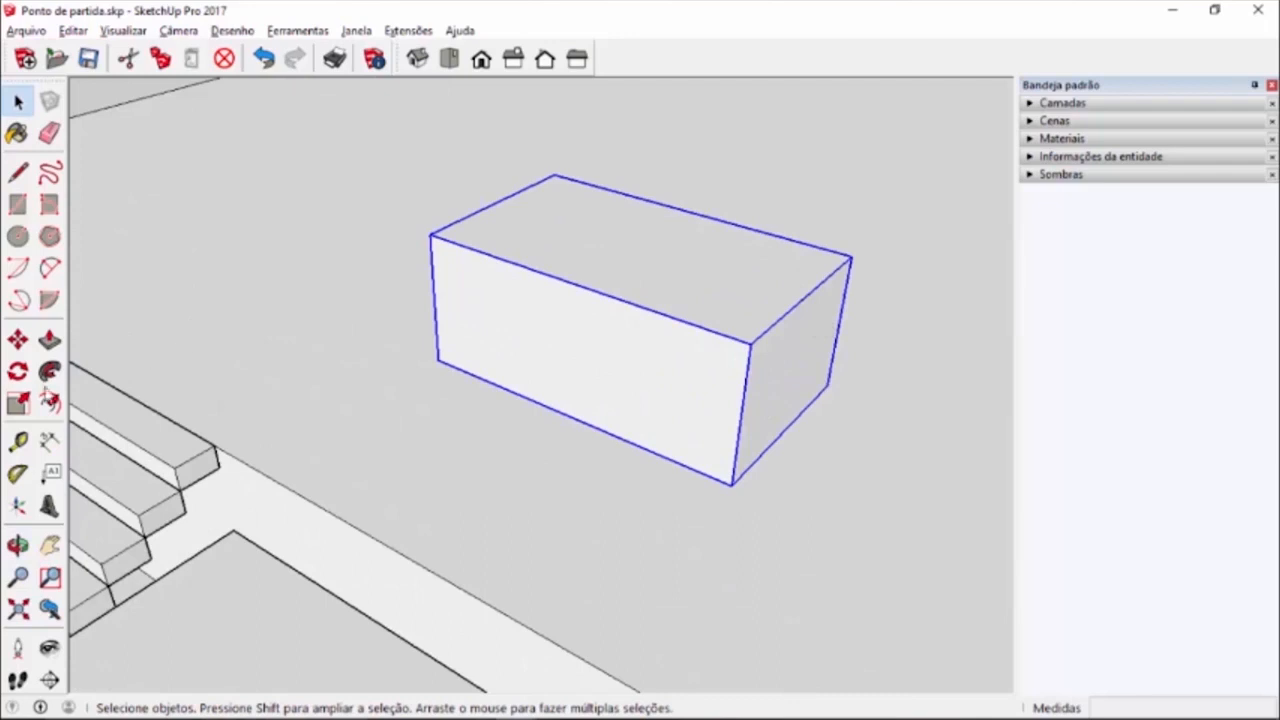
pyautogui.click(17, 408)
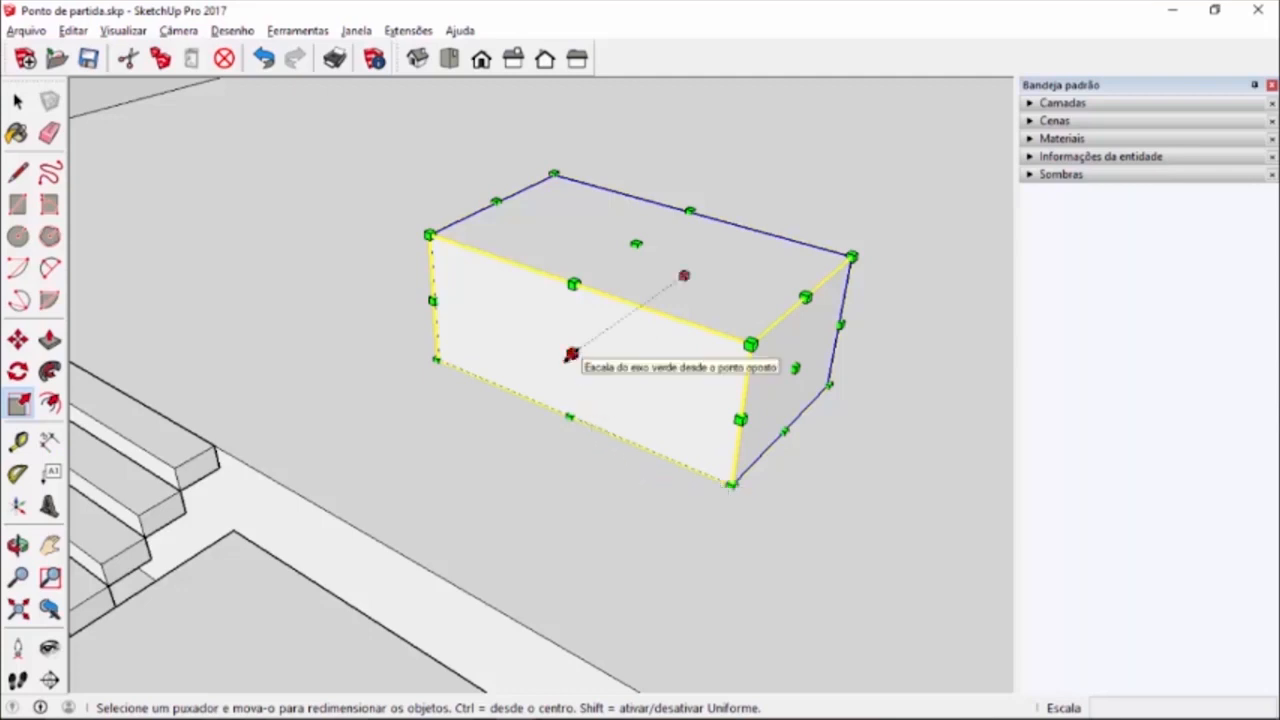
pyautogui.moveTo(651, 309); pyautogui.dragTo(845, 345, button='middle')
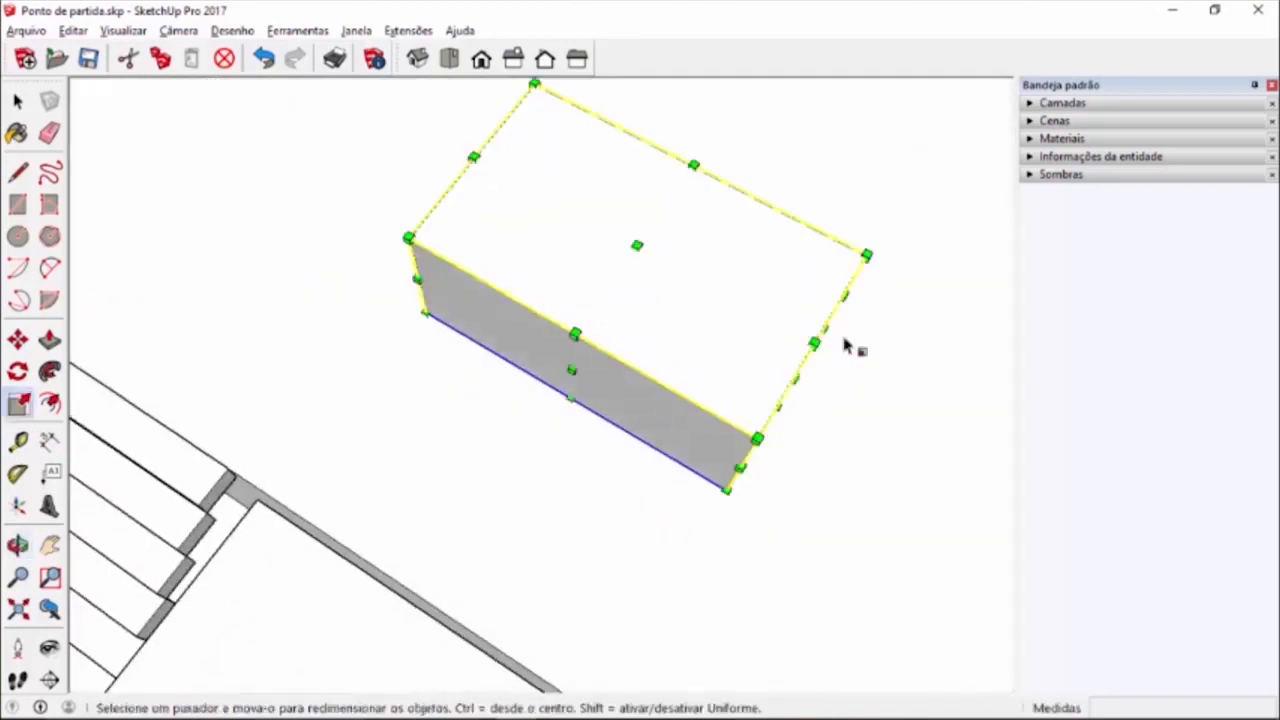
pyautogui.scroll(2, 845, 345)
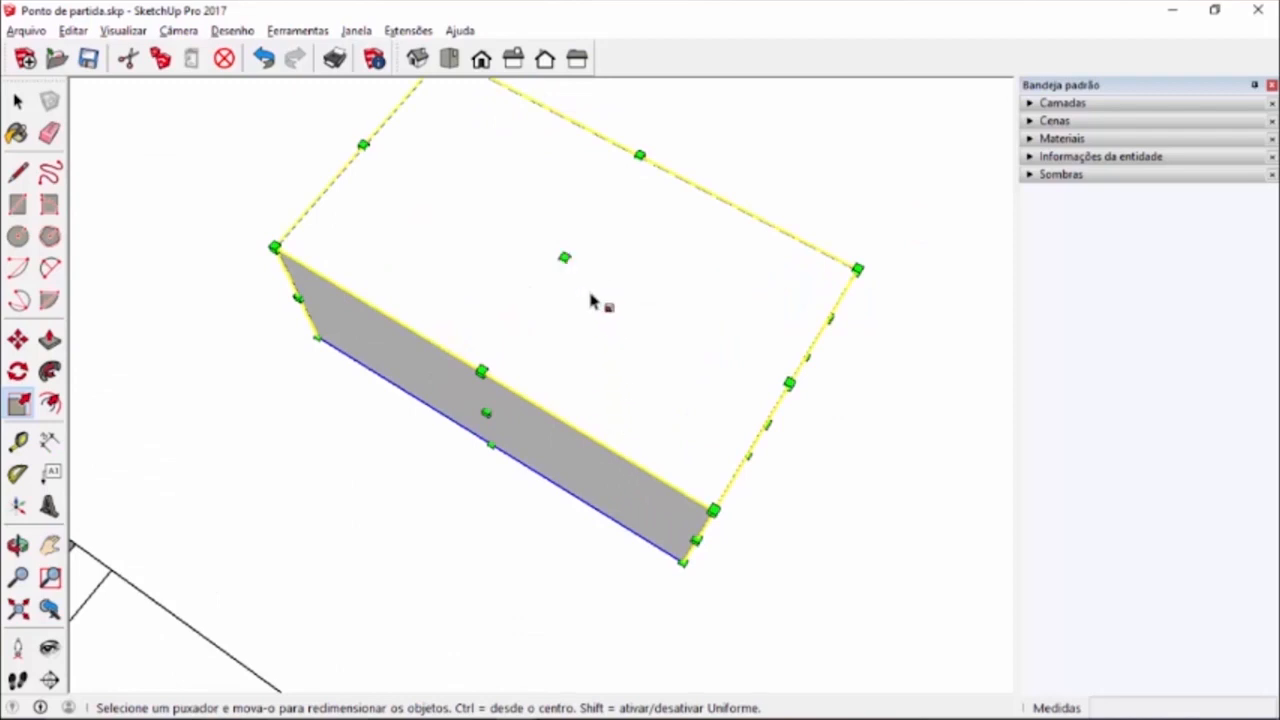
pyautogui.moveTo(791, 403); pyautogui.dragTo(491, 194, button='middle')
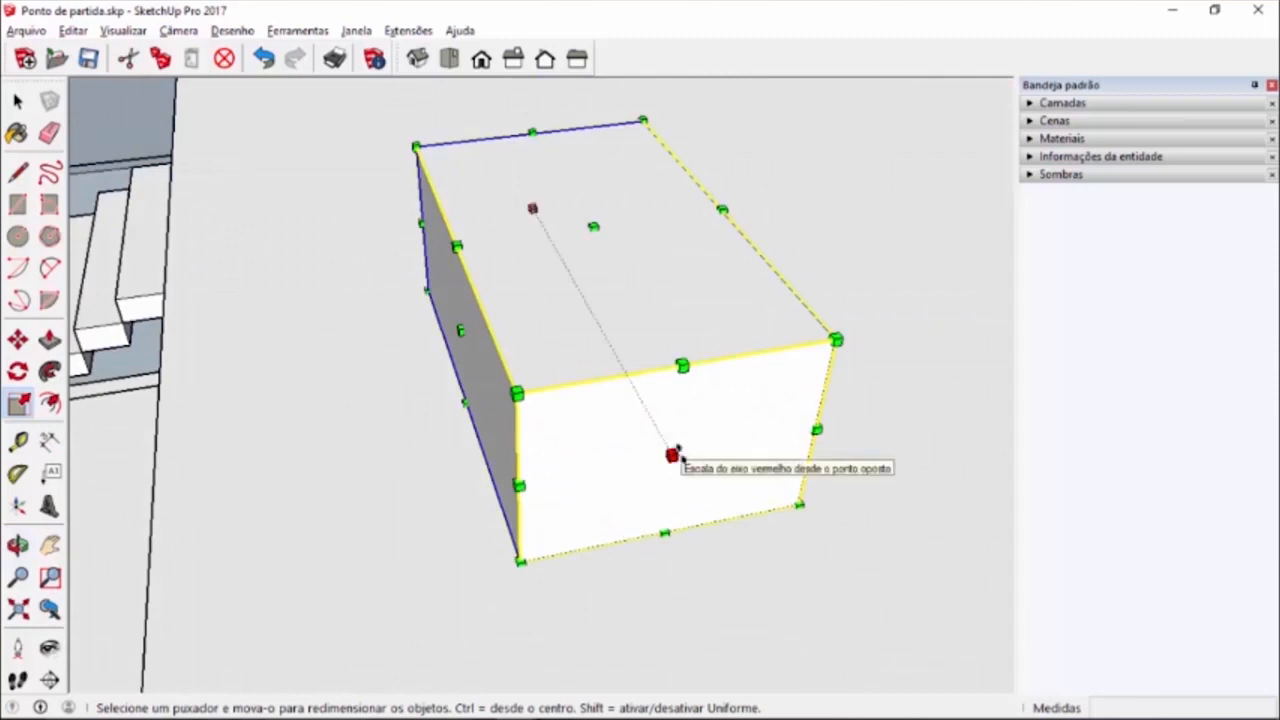
pyautogui.moveTo(672, 456); pyautogui.dragTo(705, 474)
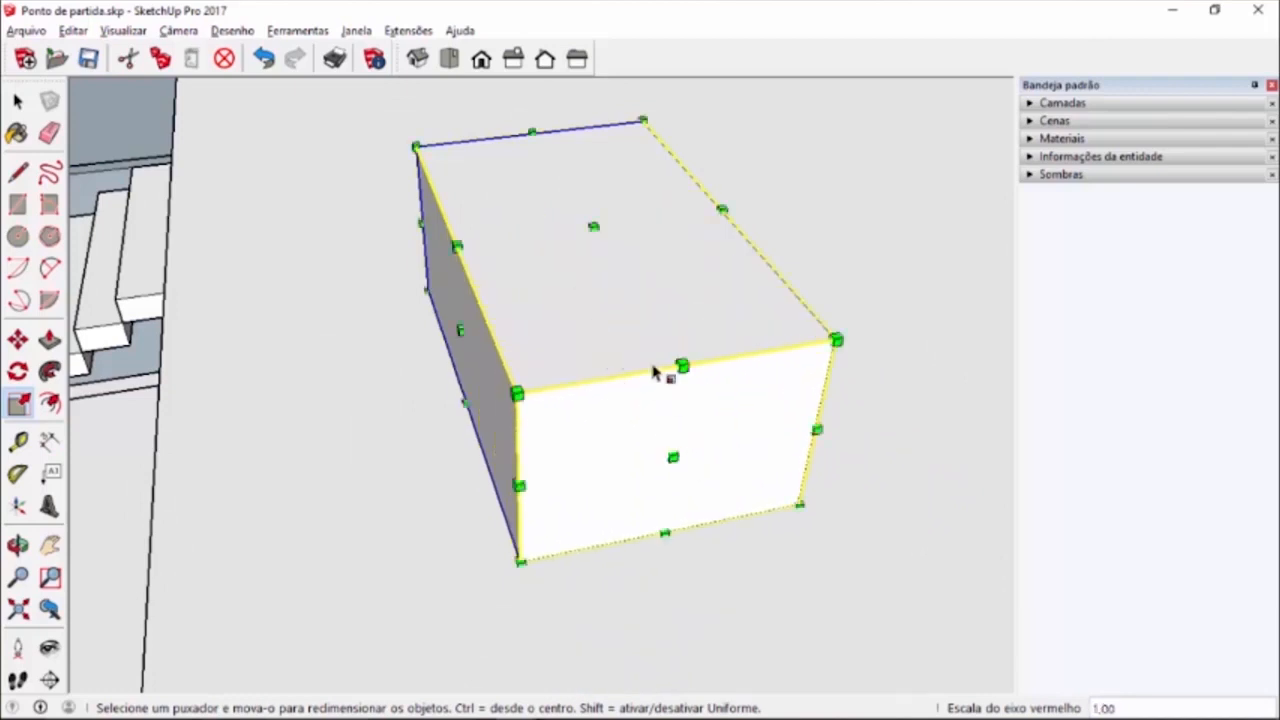
pyautogui.moveTo(596, 228); pyautogui.dragTo(563, 240)
pyautogui.moveTo(457, 302)
pyautogui.mouseDown()
pyautogui.moveTo(519, 288)
pyautogui.moveTo(462, 315)
pyautogui.mouseUp()
pyautogui.moveTo(490, 326); pyautogui.dragTo(676, 376, button='middle')
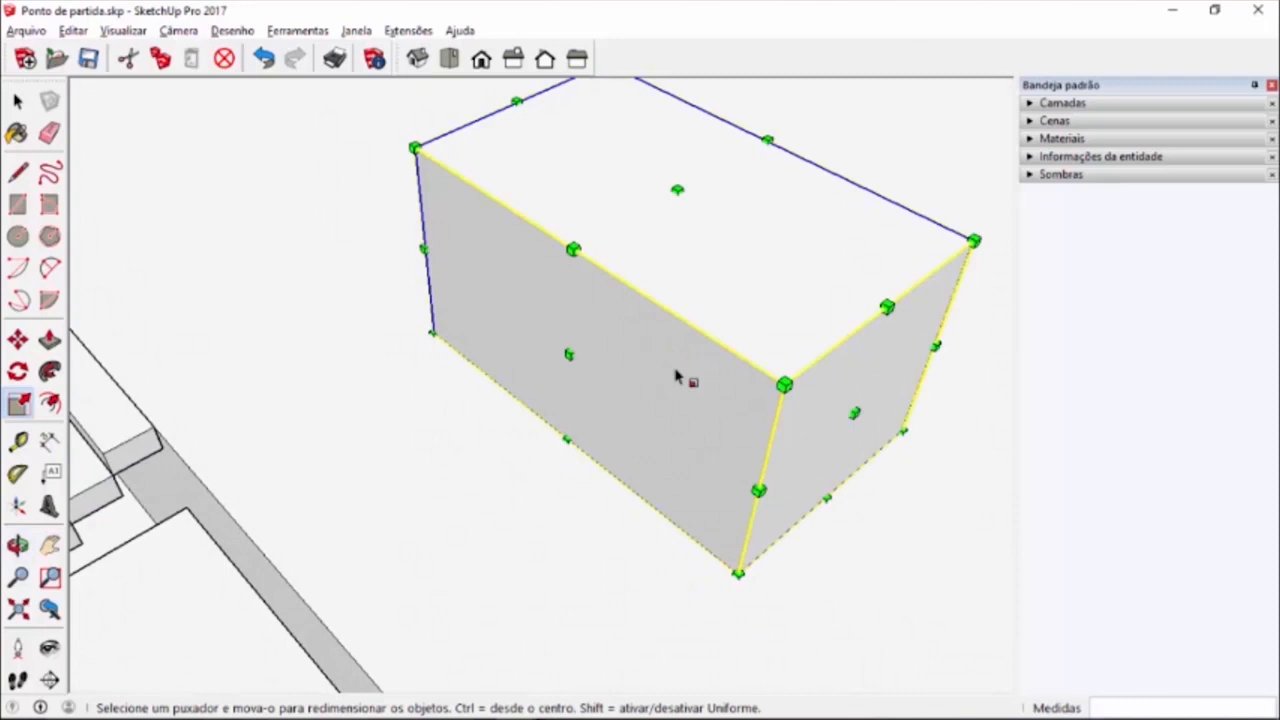
# - Scale the grouped box to 0.79 along the red axis and try uniform scaling from an upper corner
pyautogui.moveTo(854, 413); pyautogui.dragTo(738, 327)
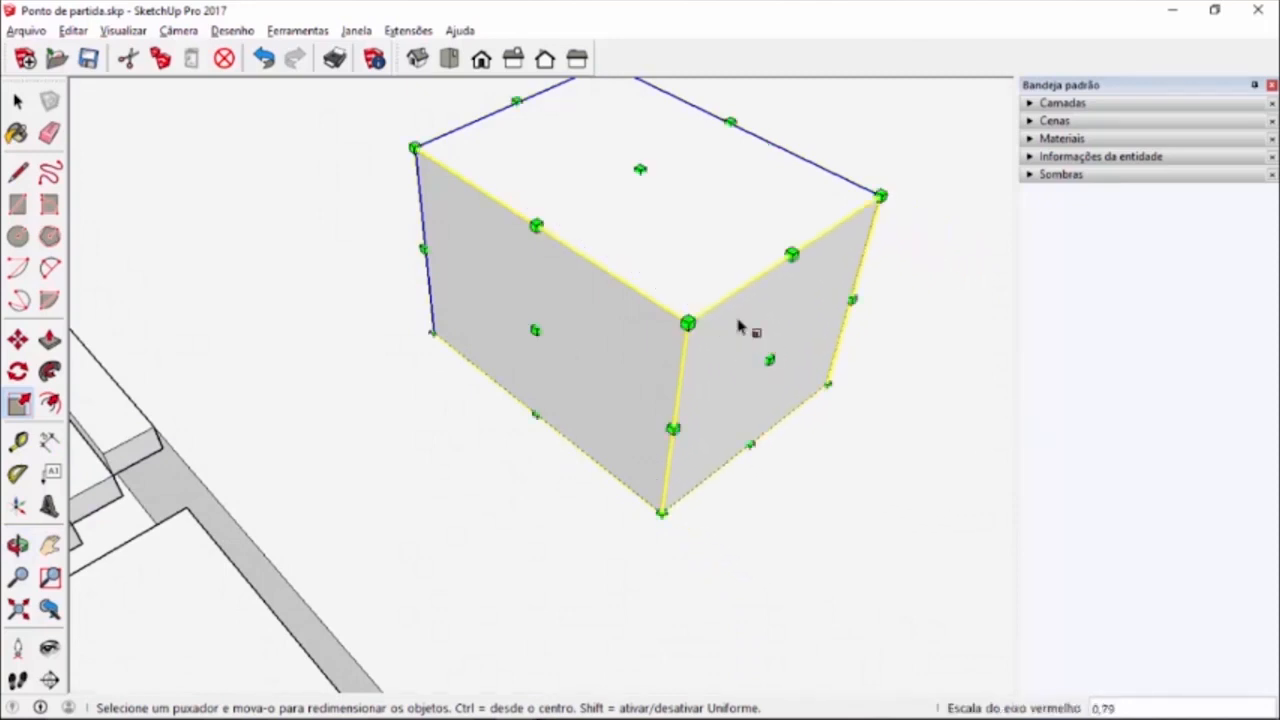
pyautogui.moveTo(493, 340); pyautogui.dragTo(777, 251, button='middle')
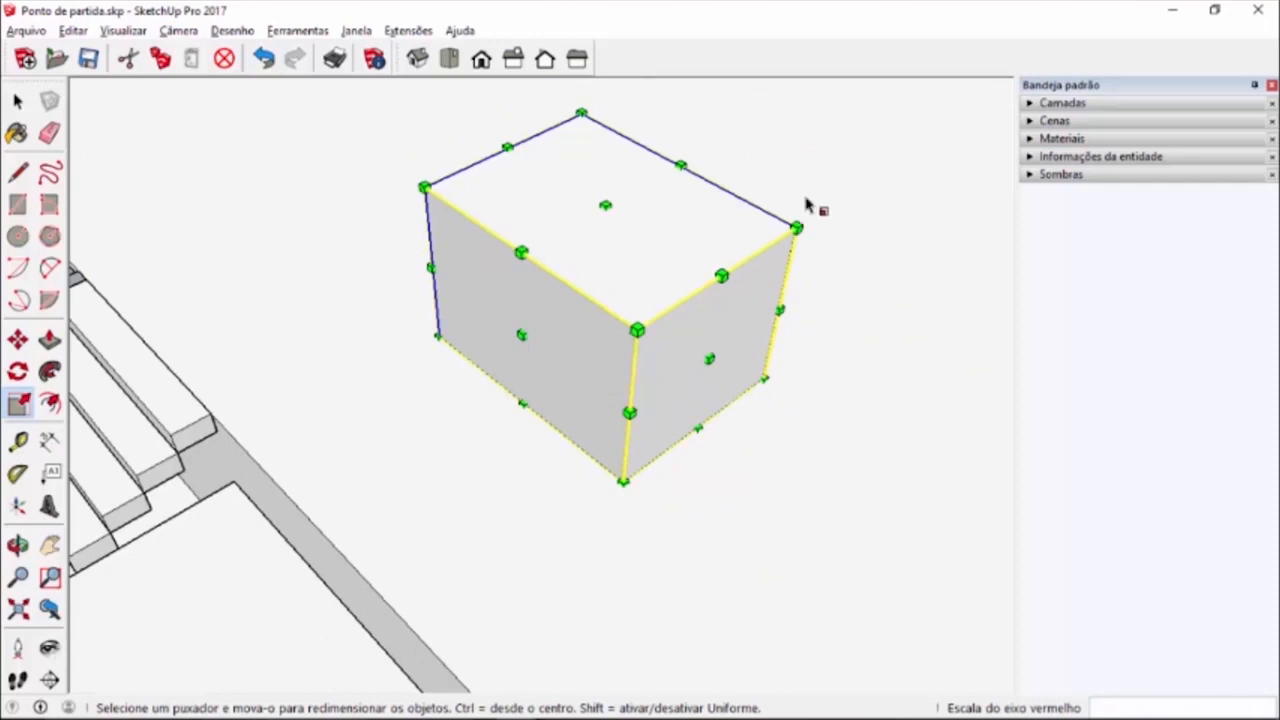
pyautogui.scroll(2, 800, 208)
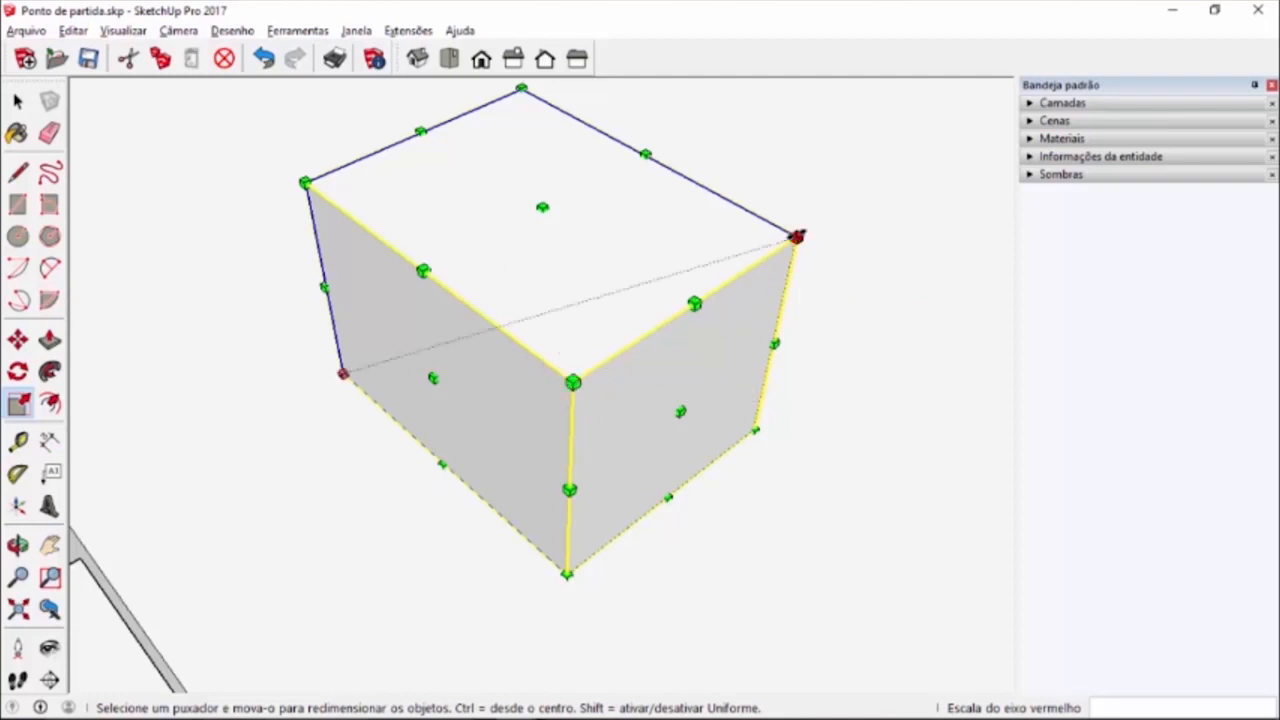
pyautogui.click(796, 237)
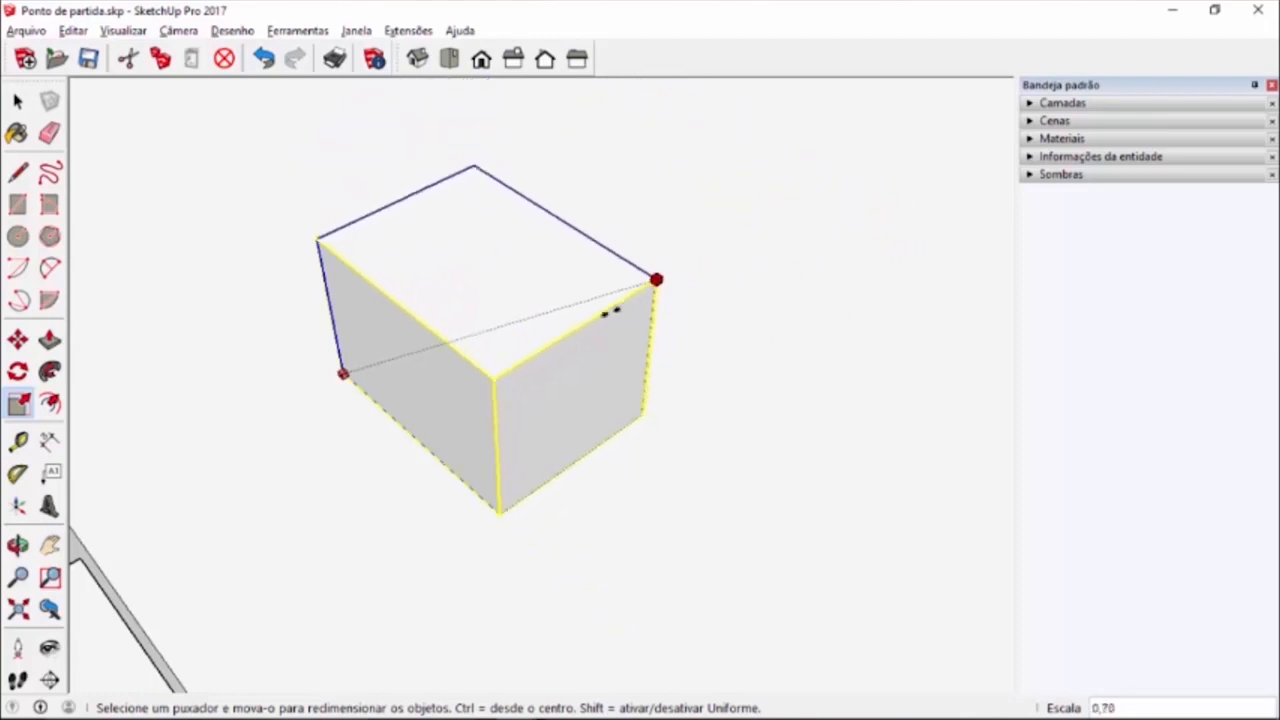
pyautogui.click(781, 254)
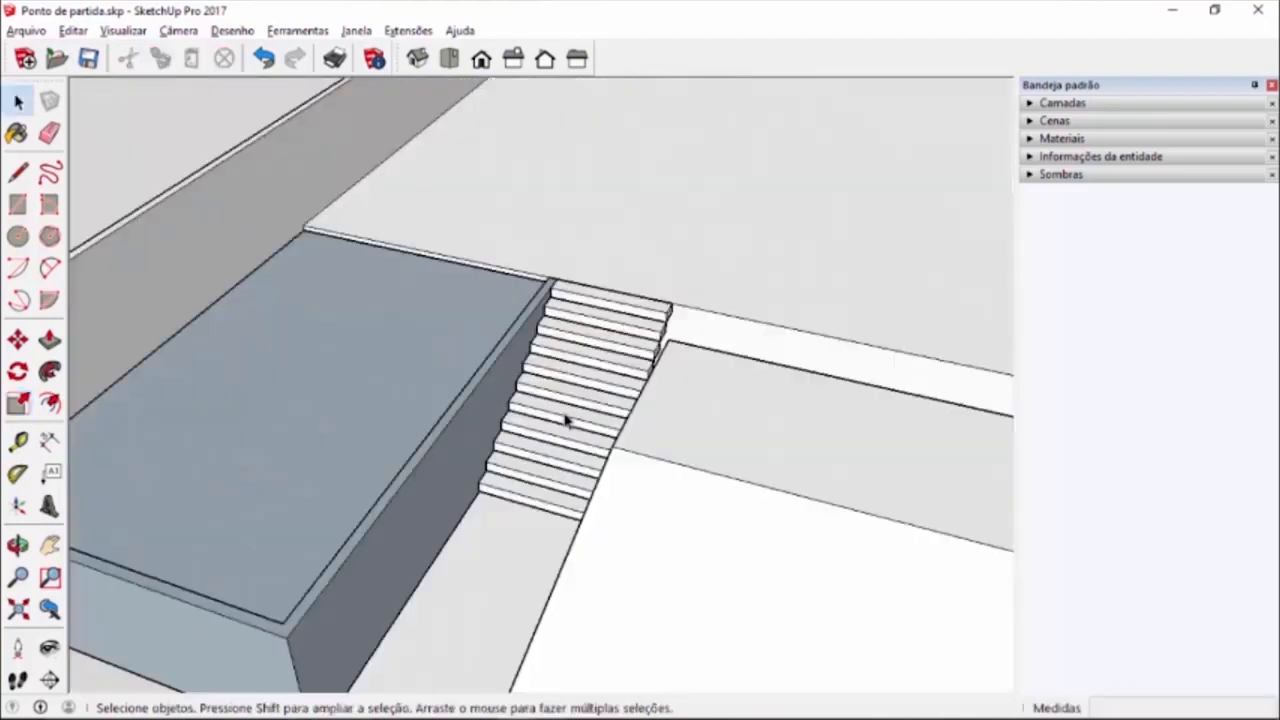
# - Inspect the full set of stairs and the top step's component geometry, then leave the component
pyautogui.moveTo(566, 420); pyautogui.dragTo(615, 325, button='middle')
pyautogui.moveTo(414, 238); pyautogui.dragTo(781, 545)
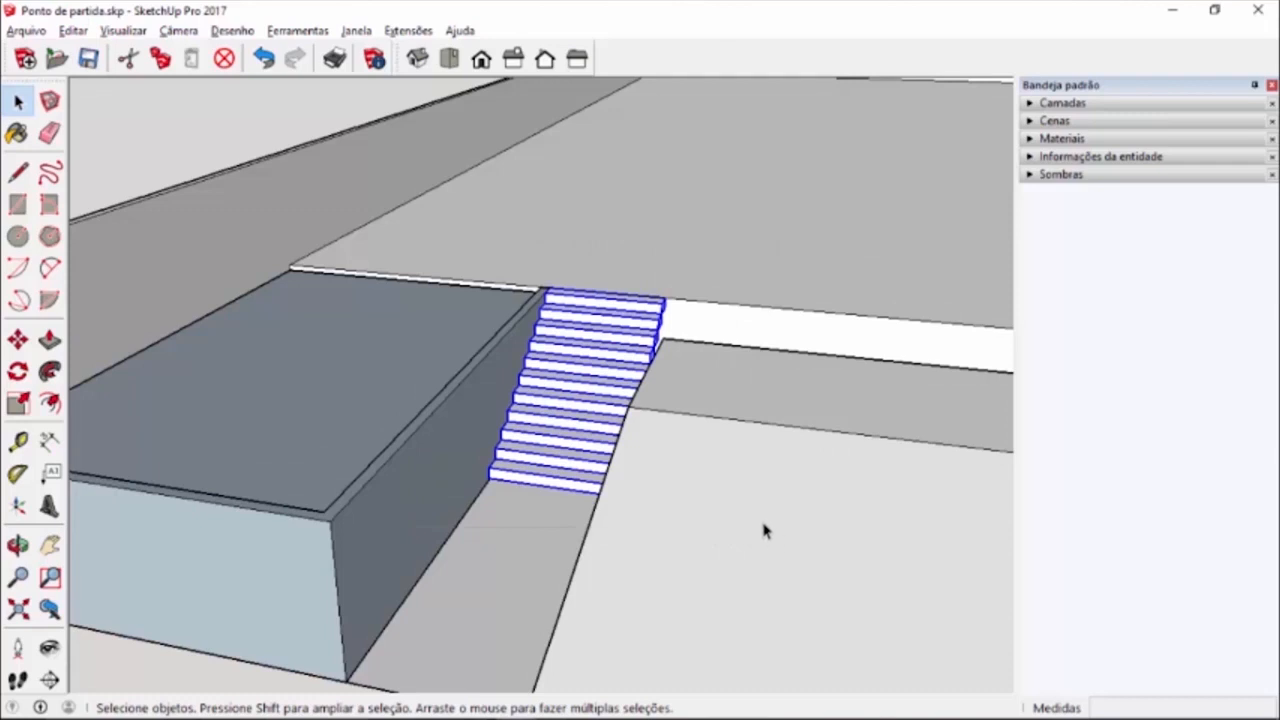
pyautogui.scroll(2, 645, 302)
pyautogui.doubleClick(619, 302)
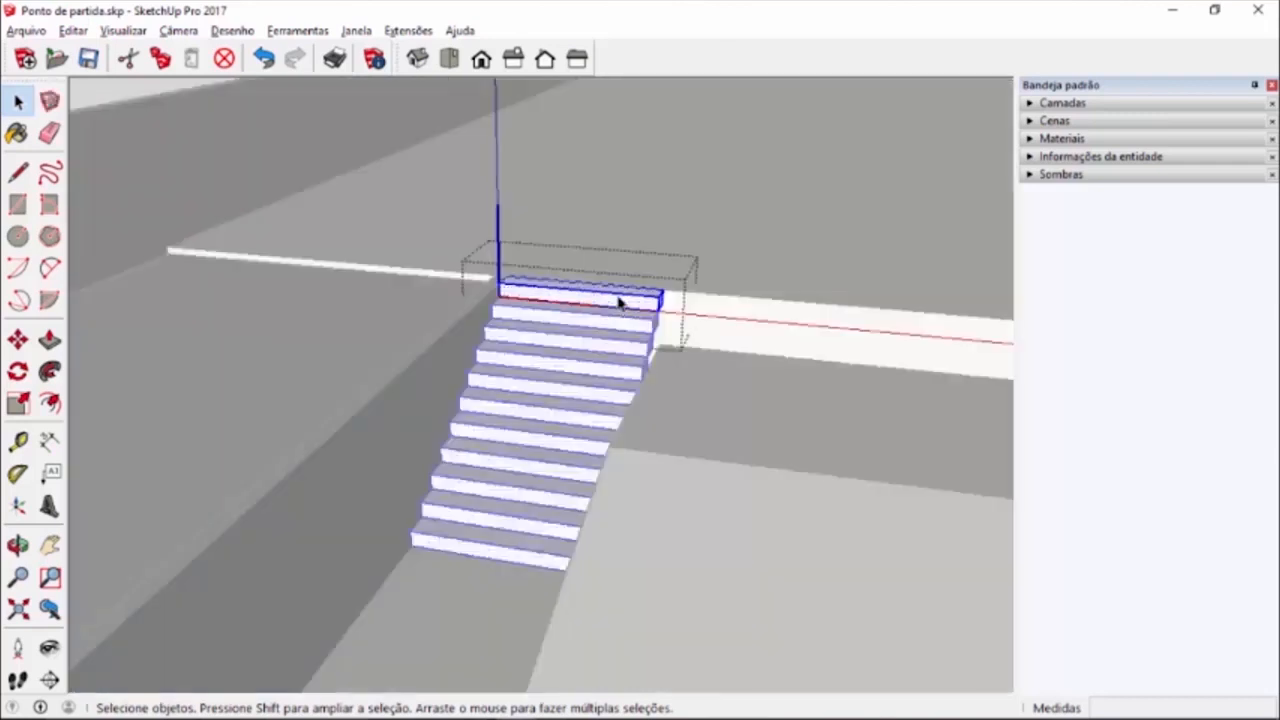
pyautogui.click(661, 377)
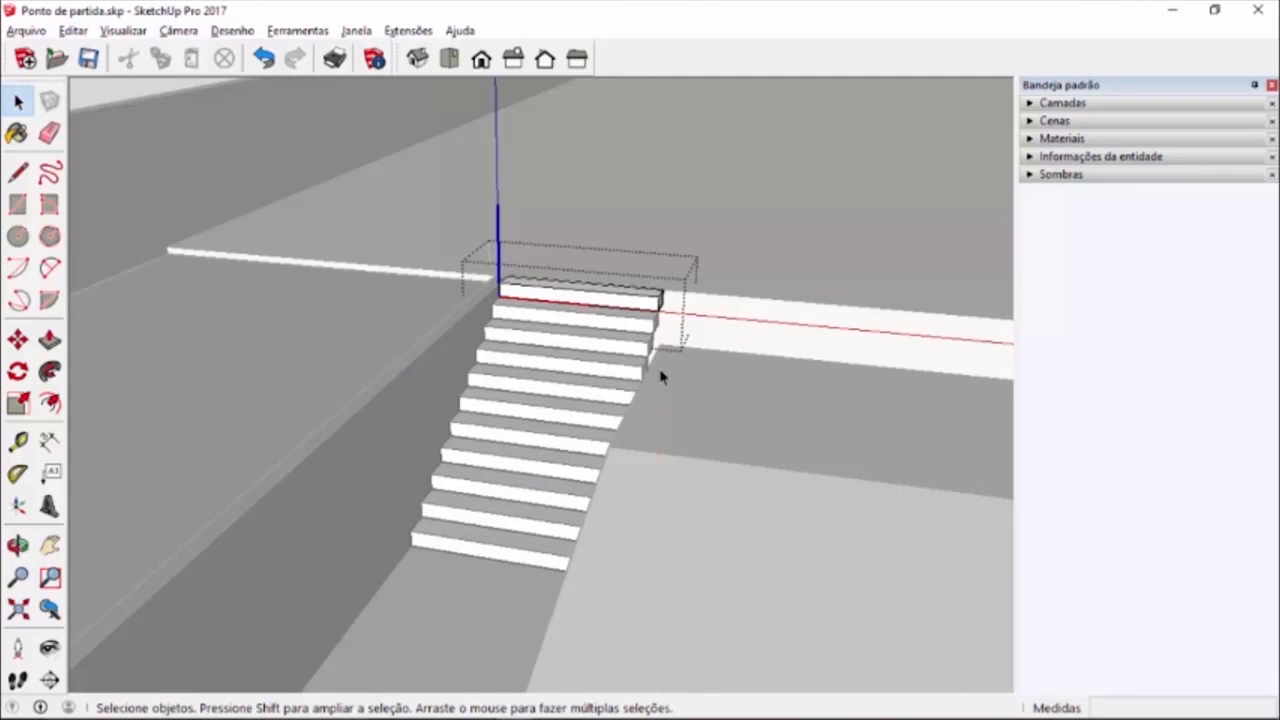
pyautogui.scroll(-5, 641, 302)
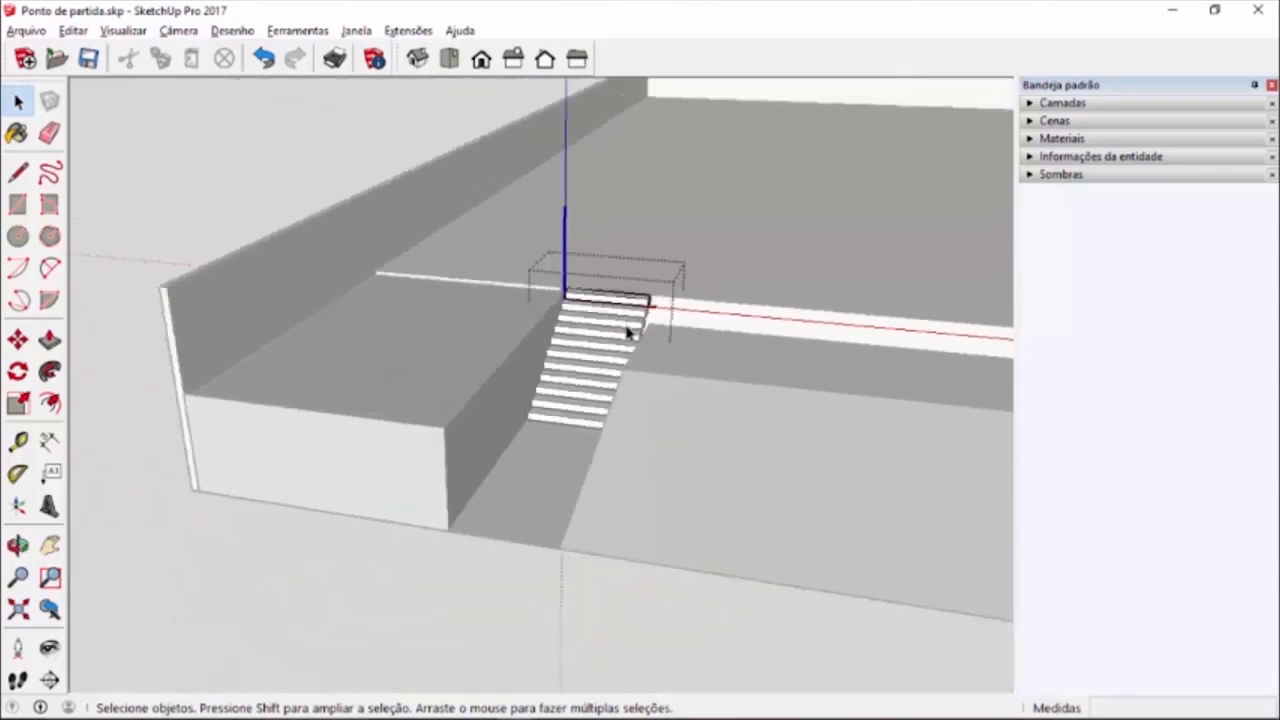
pyautogui.click(275, 170)
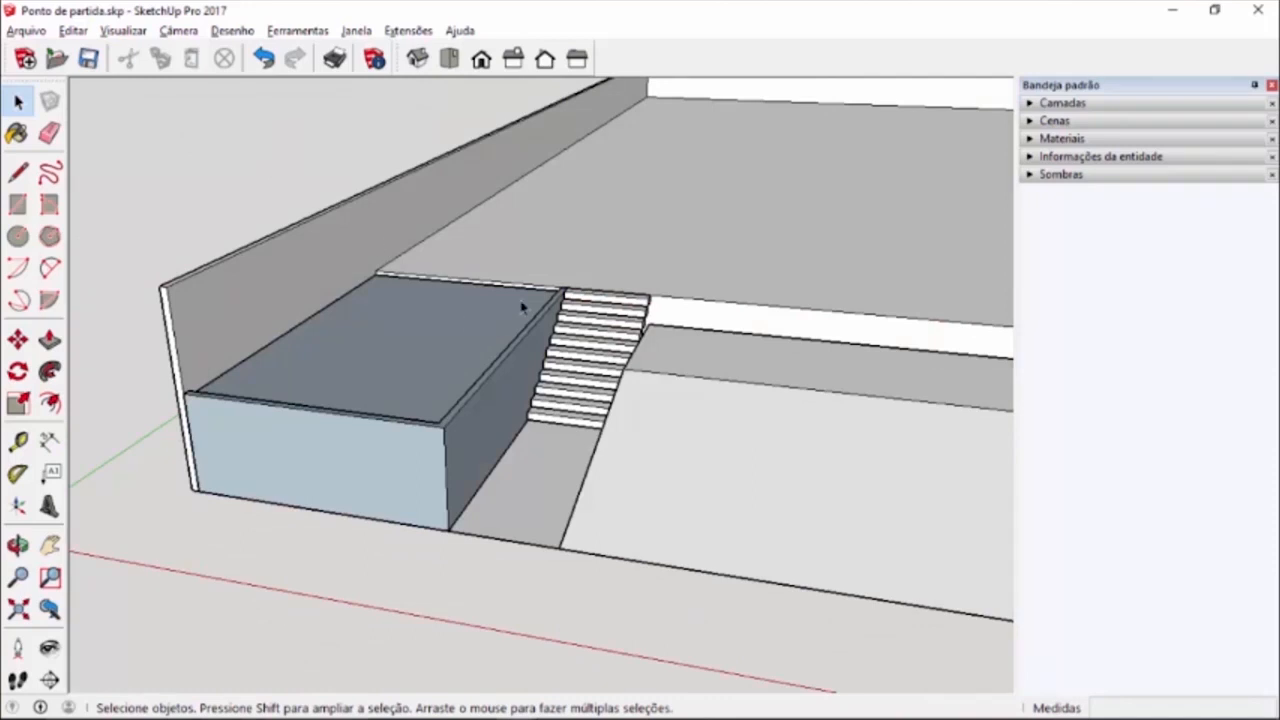
# - Select the whole staircase and scale it along the green axis to the planter's front top corner, about 2.42
pyautogui.moveTo(500, 243); pyautogui.dragTo(702, 497)
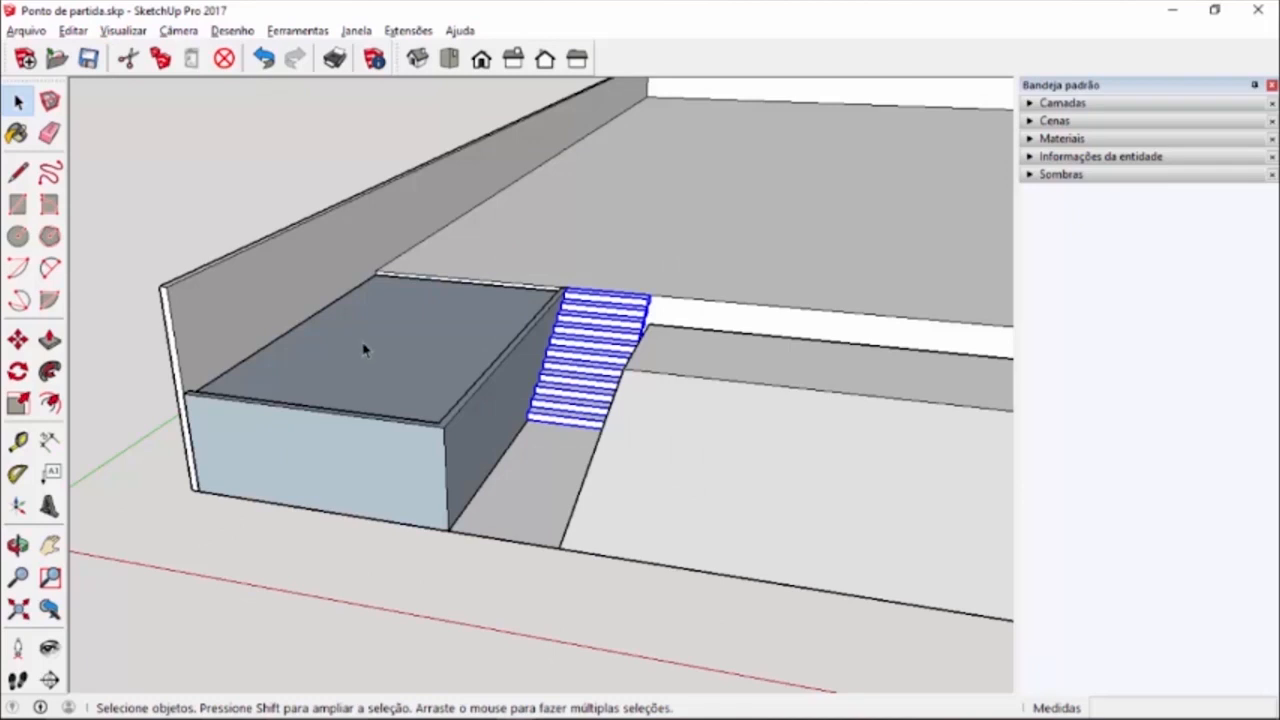
pyautogui.click(17, 403)
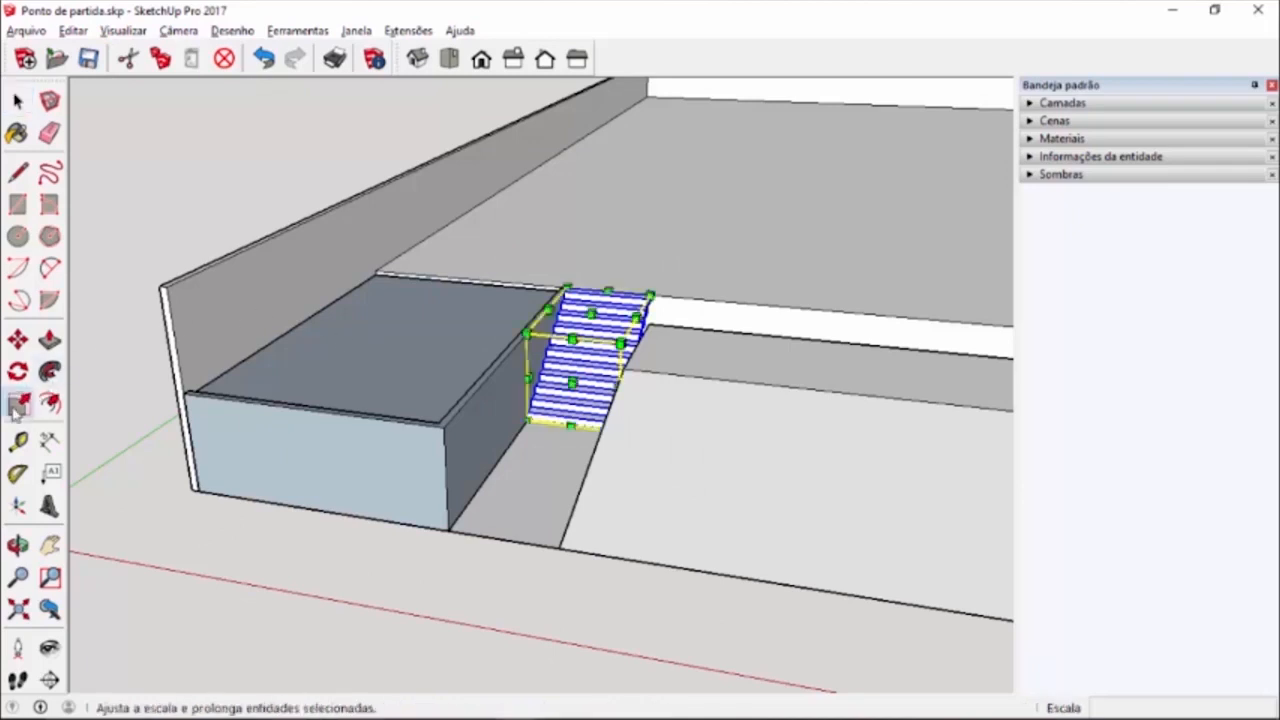
pyautogui.scroll(3, 594, 428)
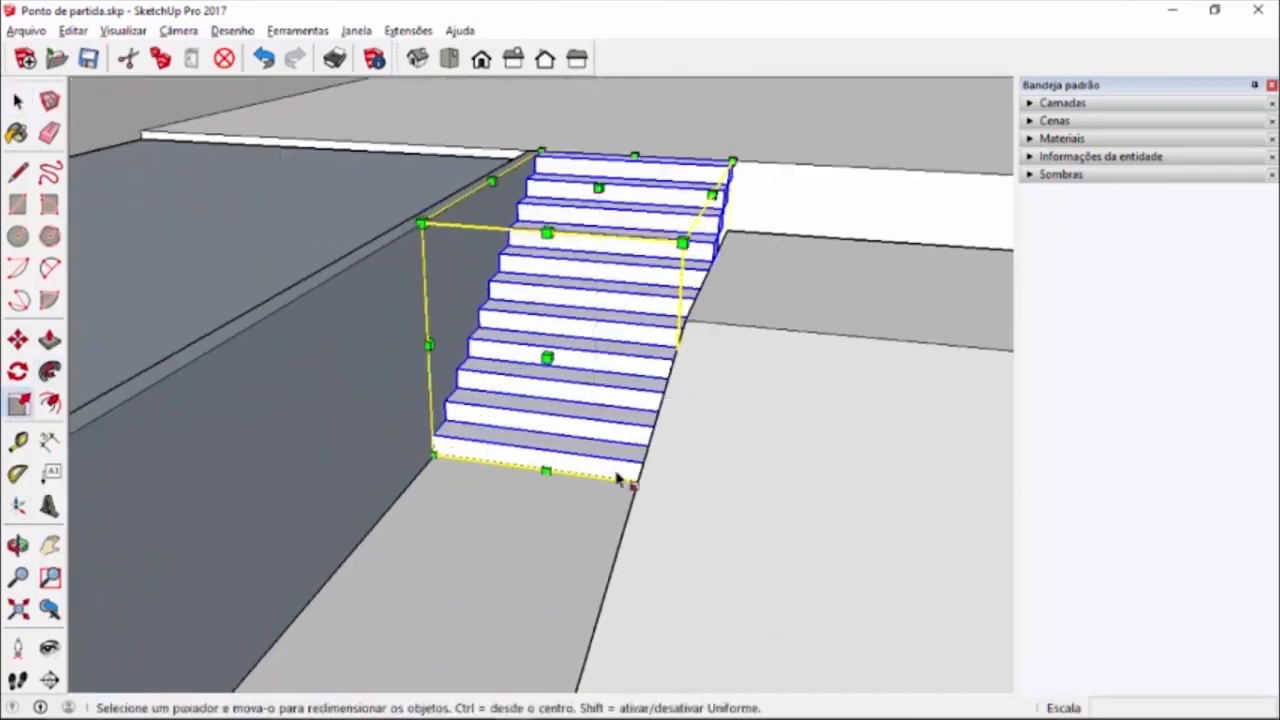
pyautogui.moveTo(507, 470); pyautogui.dragTo(683, 491, button='middle')
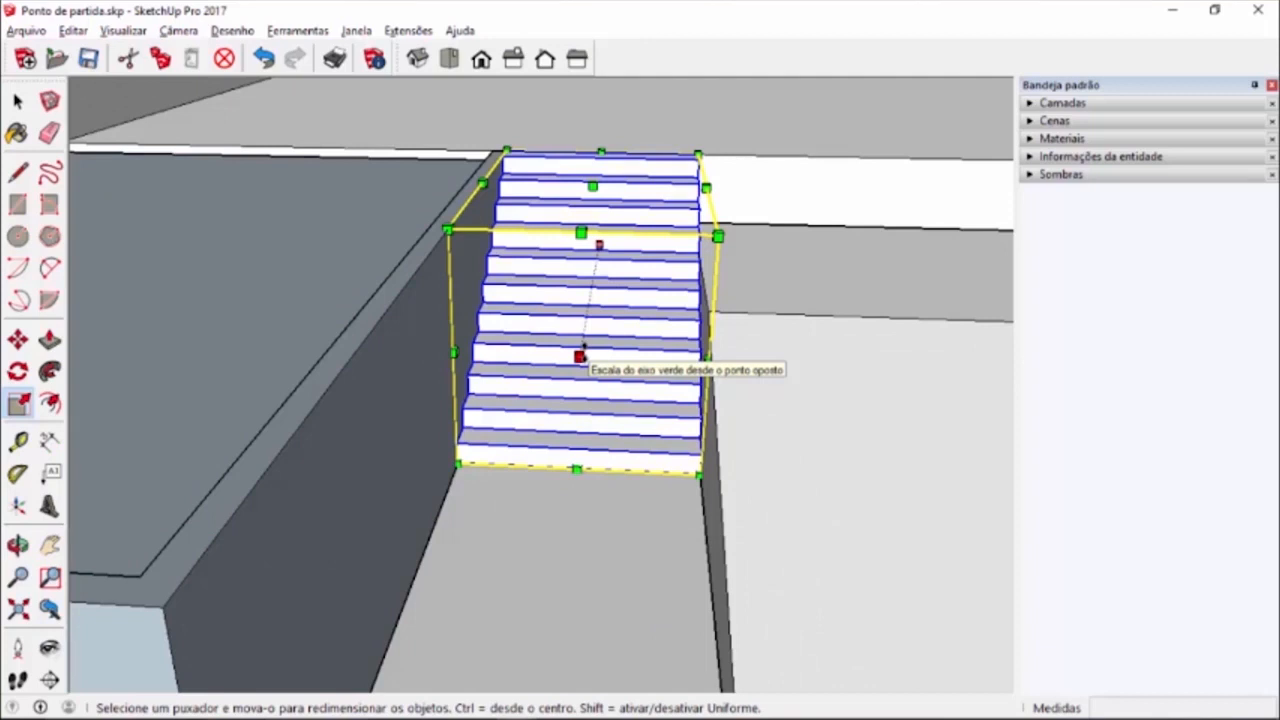
pyautogui.click(580, 355)
pyautogui.scroll(-5, 579, 357)
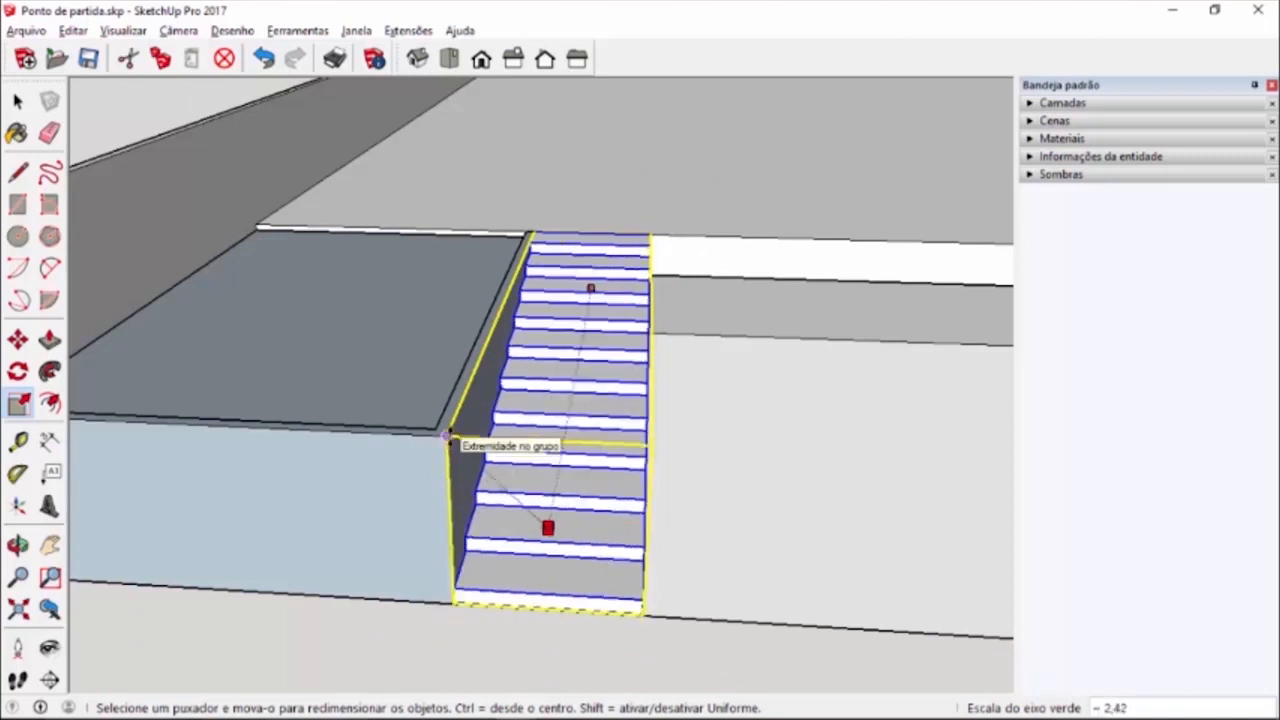
pyautogui.click(447, 440)
# - Compare the upper steps with the Aula 3.skp reference model, examining how they wrap around the corner
pyautogui.press('o')
pyautogui.moveTo(700, 449); pyautogui.dragTo(692, 527)
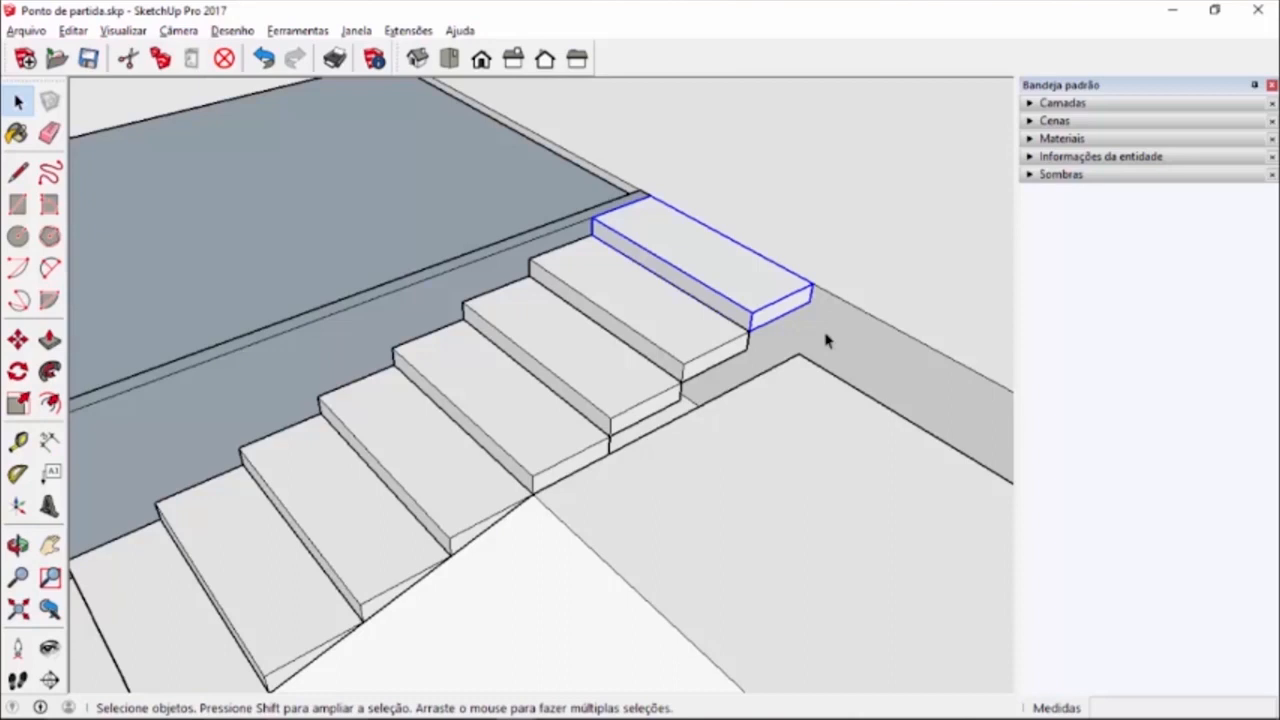
pyautogui.hotkey('alt', 'Tab')
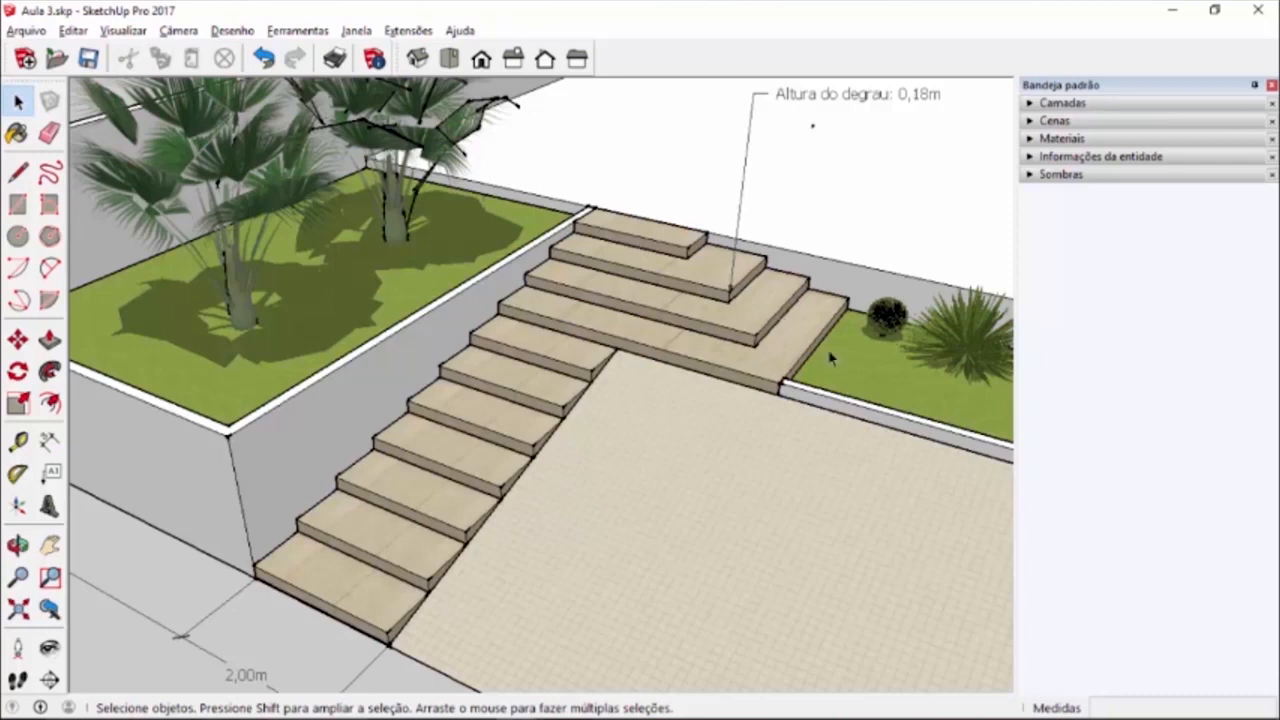
pyautogui.scroll(2, 740, 235)
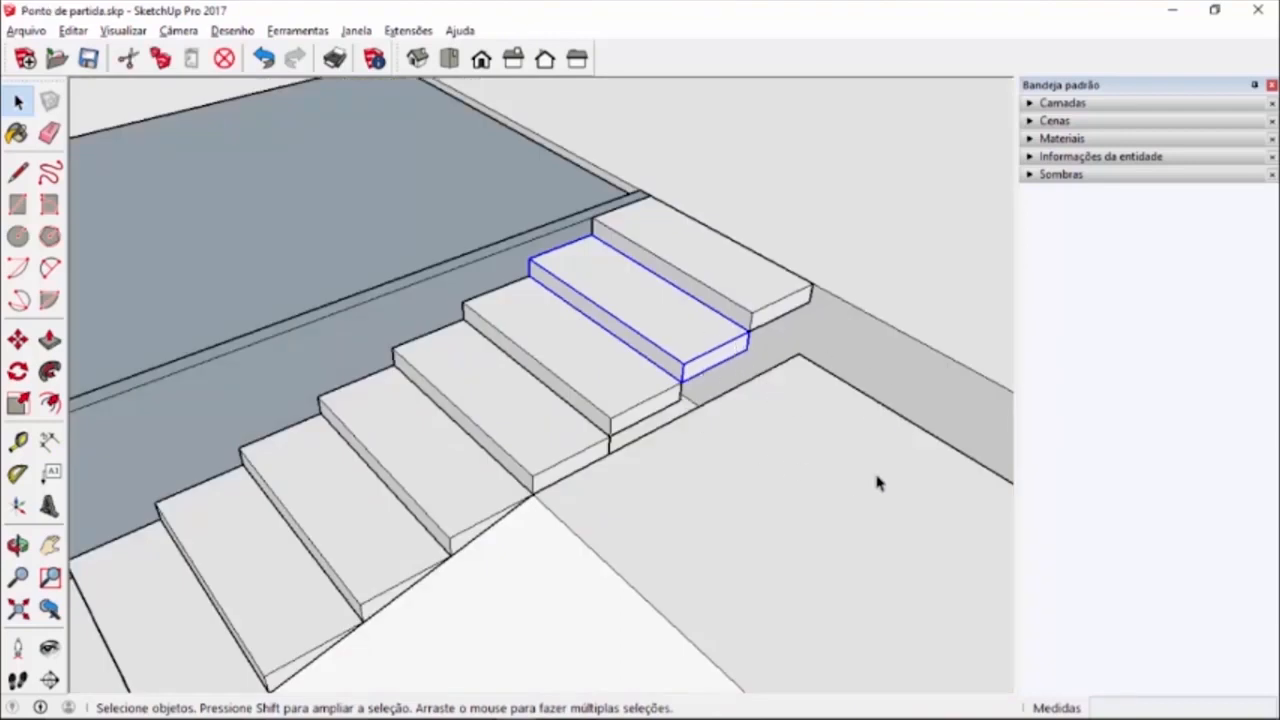
# - Open the second step from the top for editing and try to push or pull its end face
pyautogui.hotkey('ctrl', 'z')
pyautogui.click(49, 341)
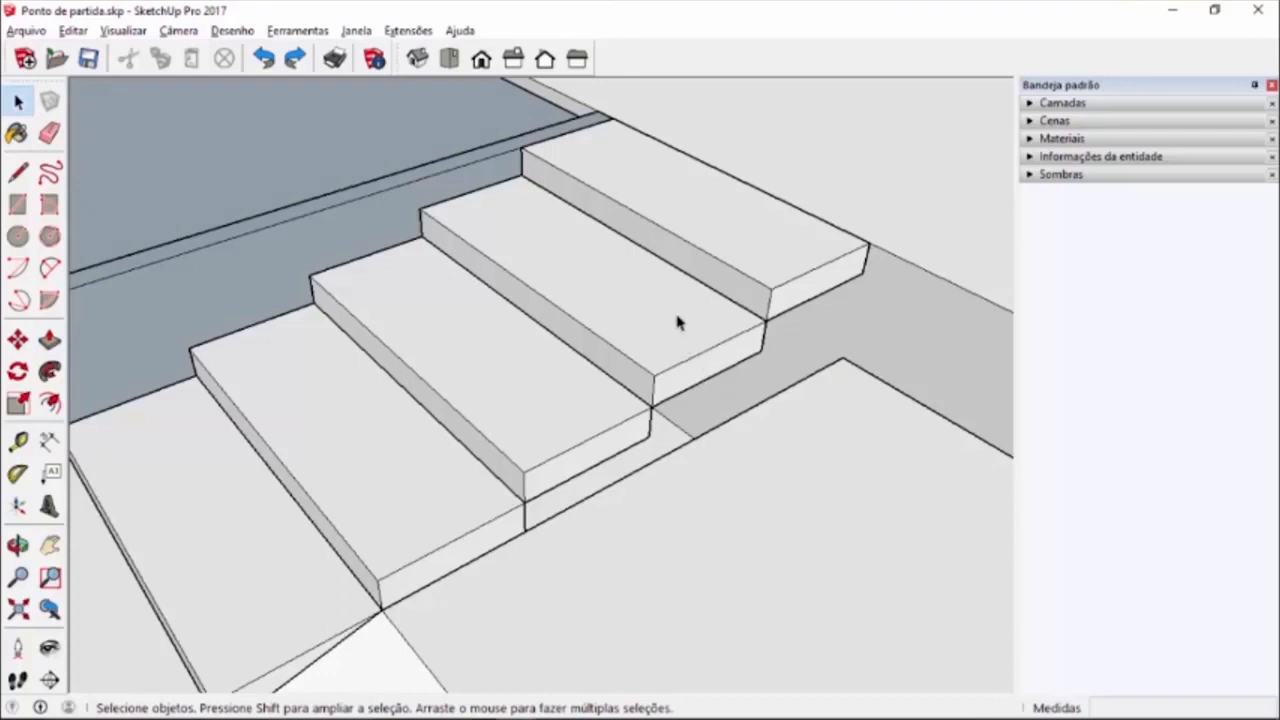
pyautogui.doubleClick(677, 322)
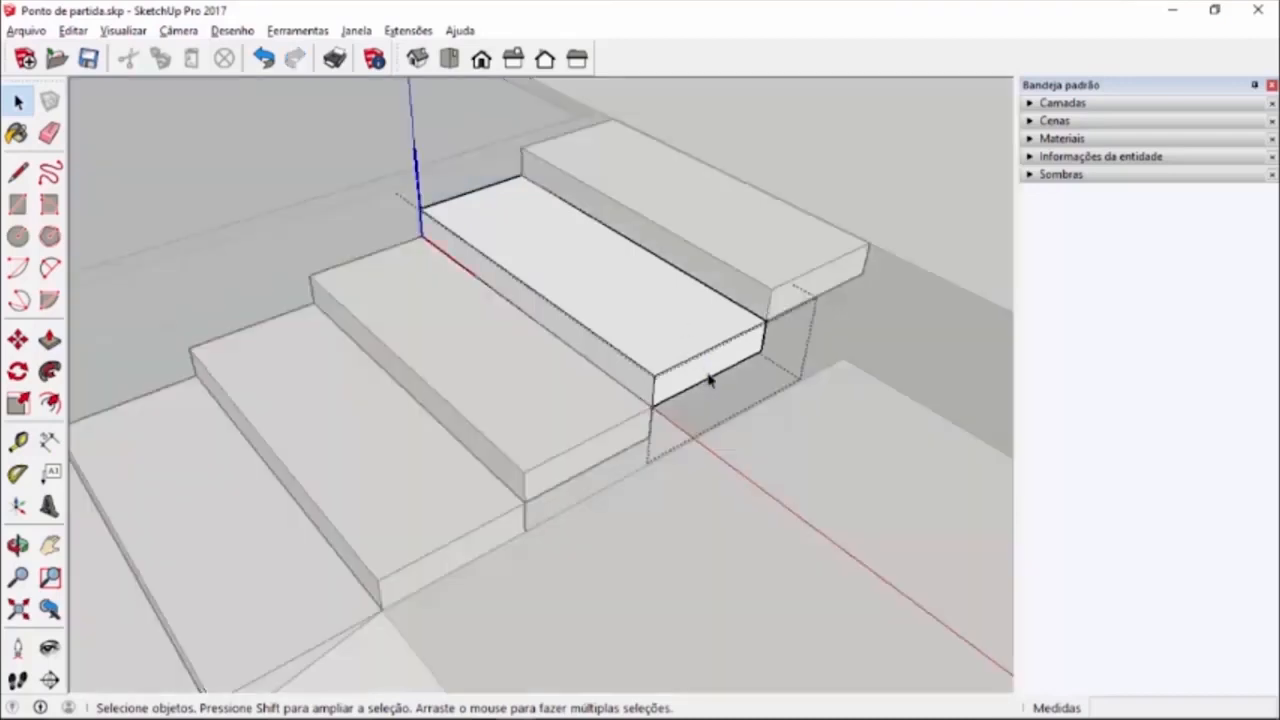
pyautogui.click(695, 352)
pyautogui.click(668, 348)
pyautogui.click(646, 373)
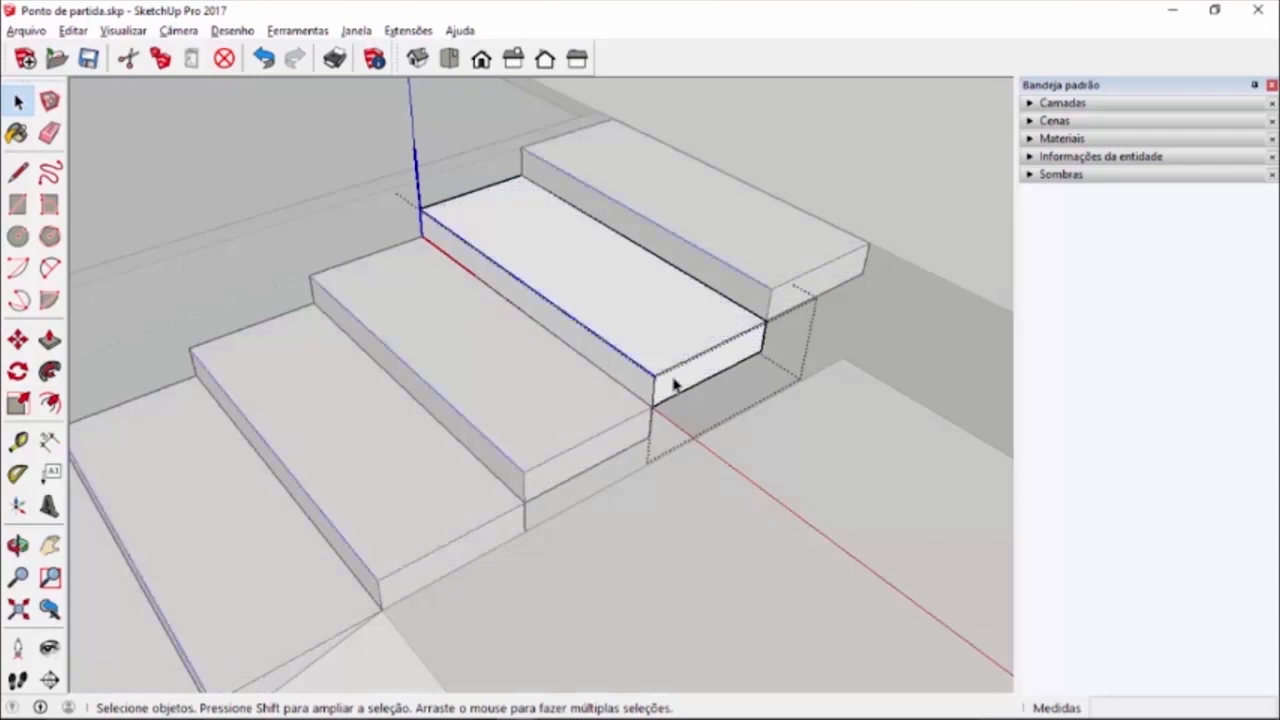
pyautogui.click(646, 386)
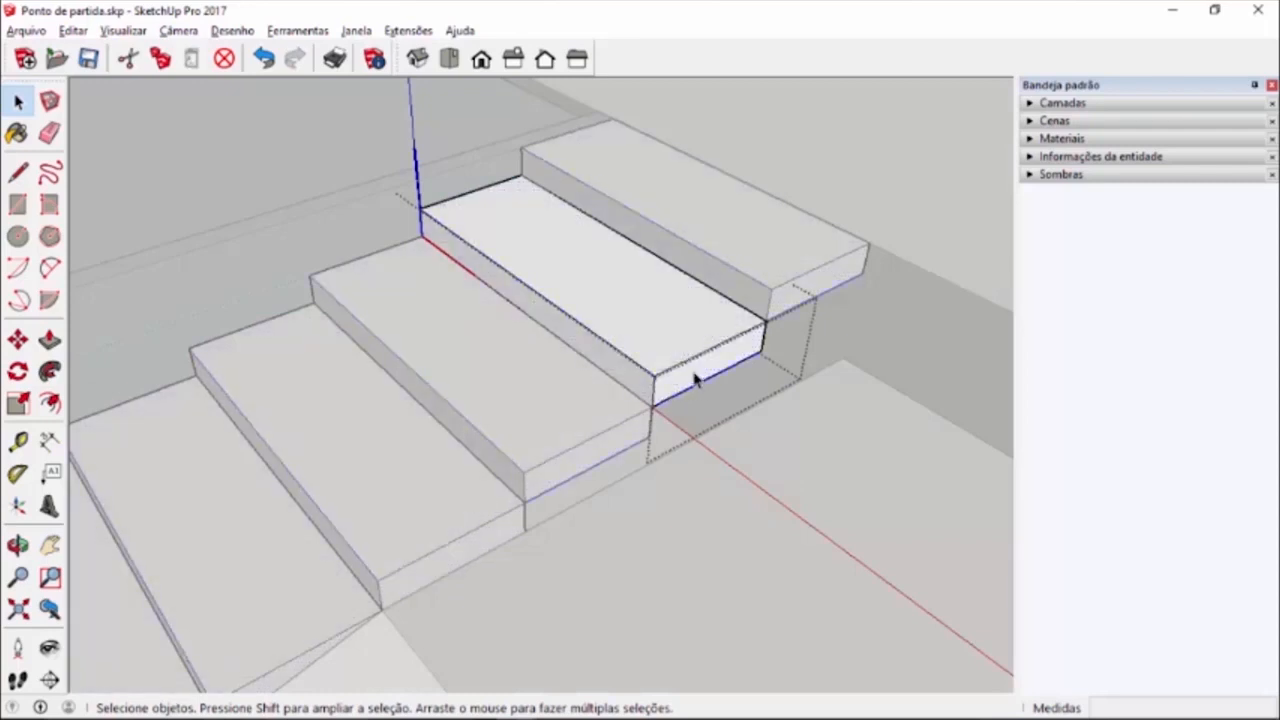
pyautogui.press('p')
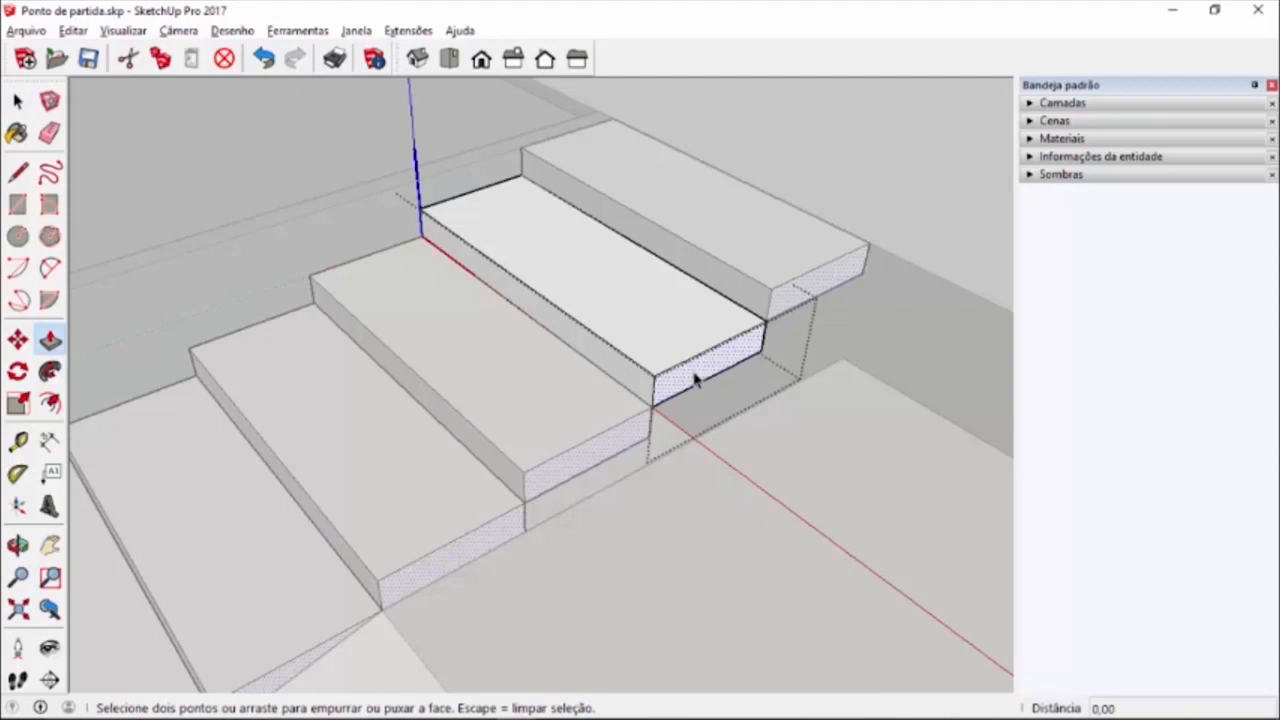
pyautogui.click(695, 380)
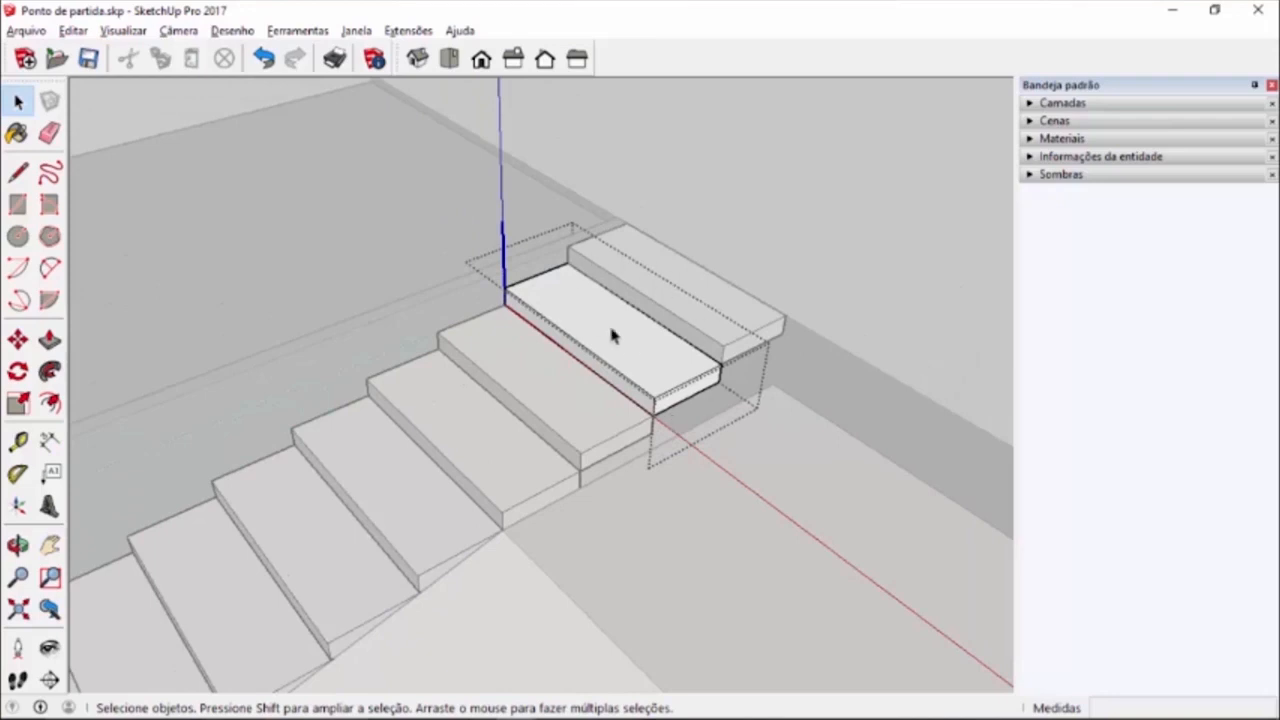
# - Leave component editing and make the second step from the top unique
pyautogui.scroll(3, 660, 380)
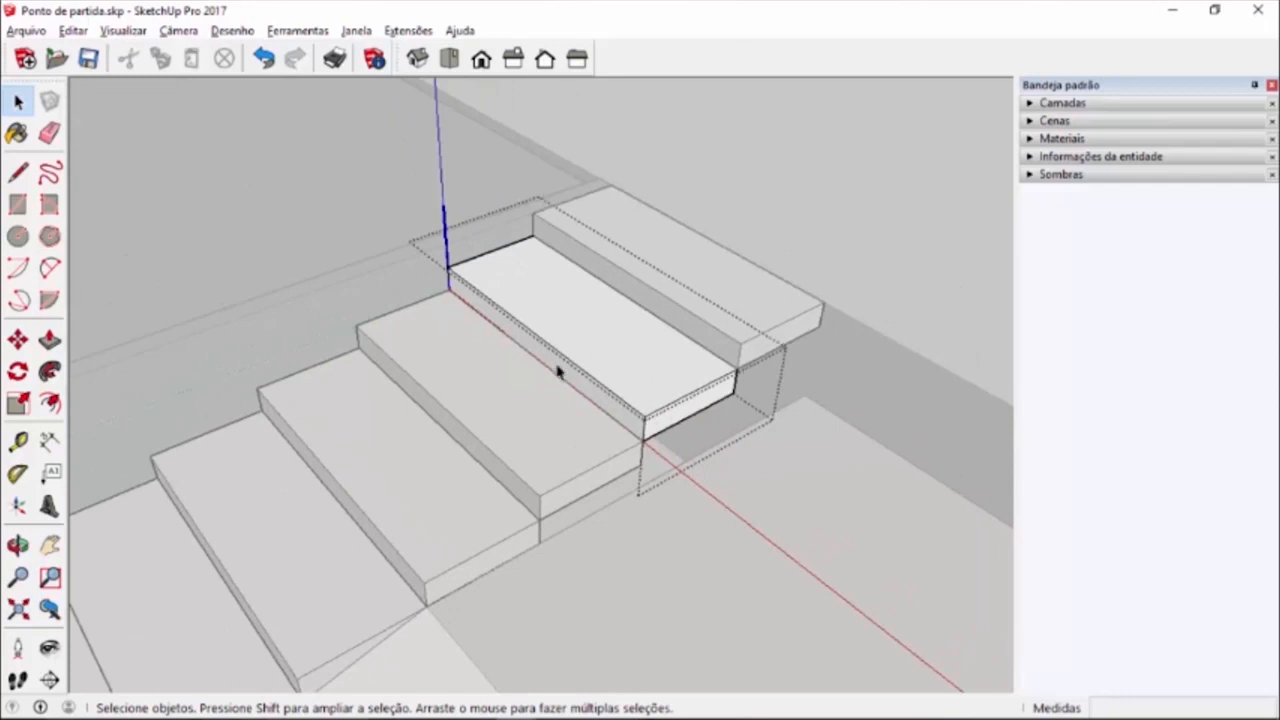
pyautogui.click(825, 201)
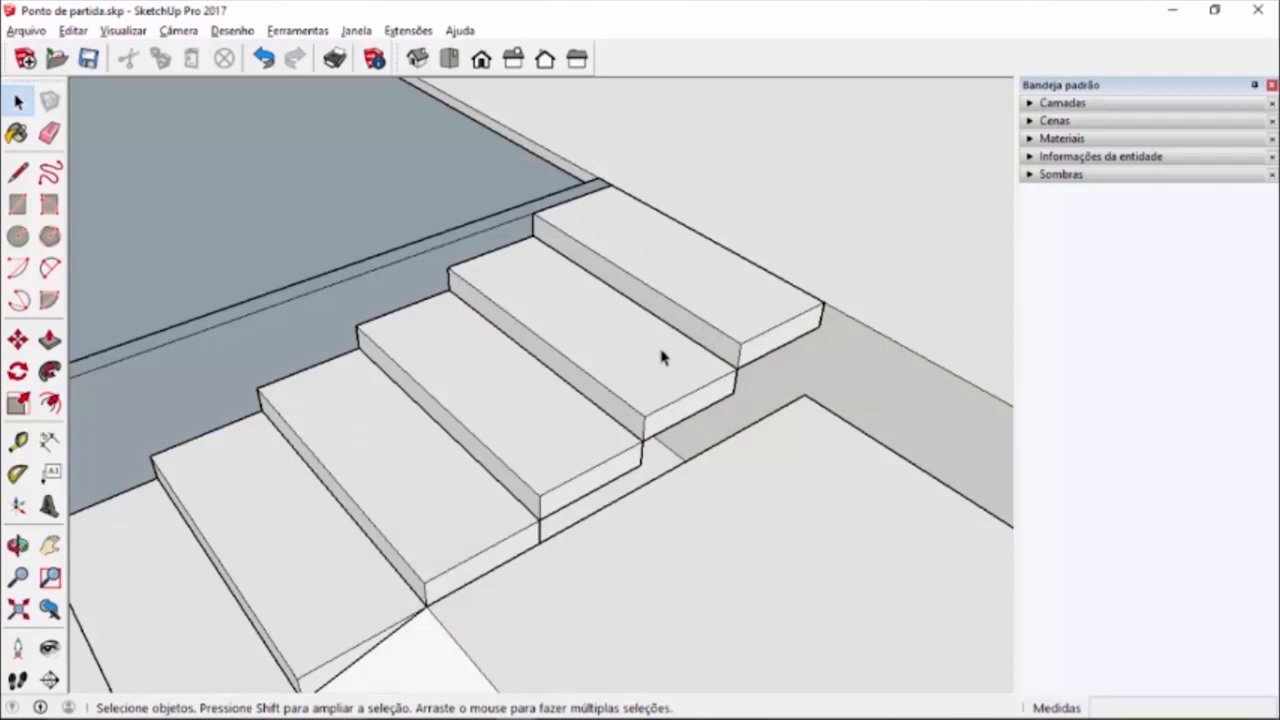
pyautogui.rightClick(590, 330)
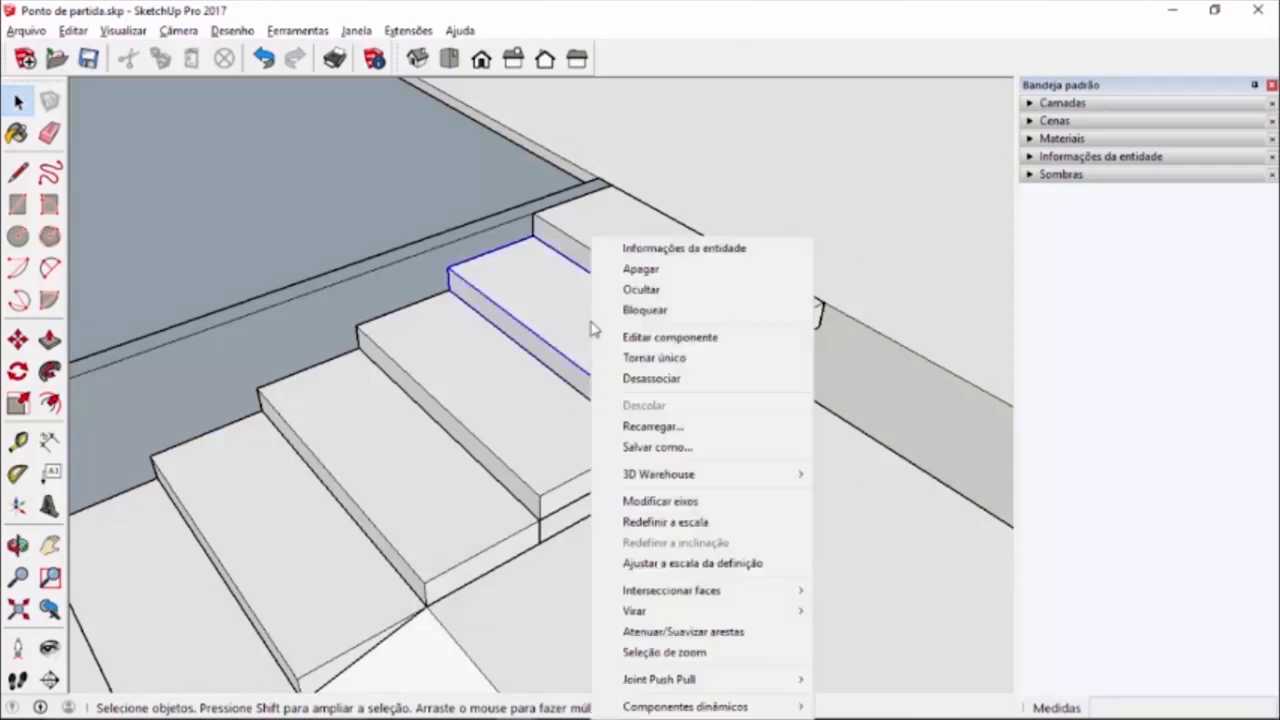
pyautogui.click(657, 358)
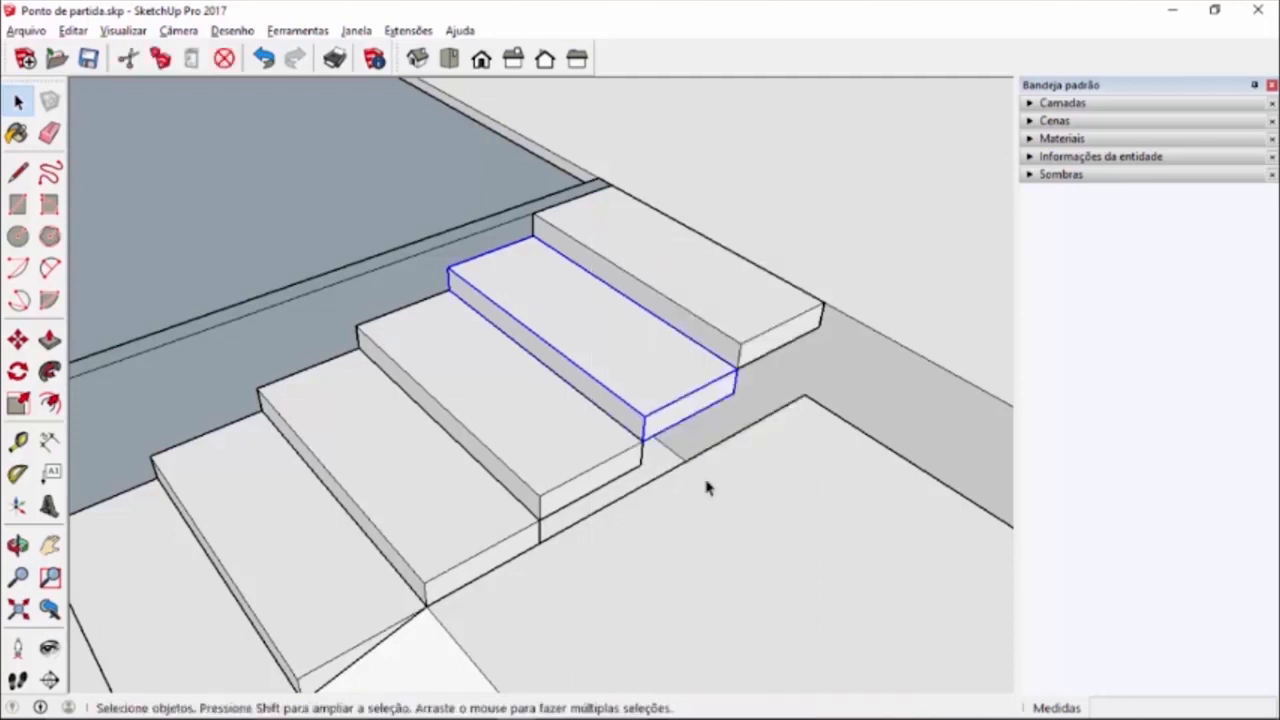
# - Open the second step from the top, pull its end face out 0.70, and leave component editing
pyautogui.doubleClick(687, 412)
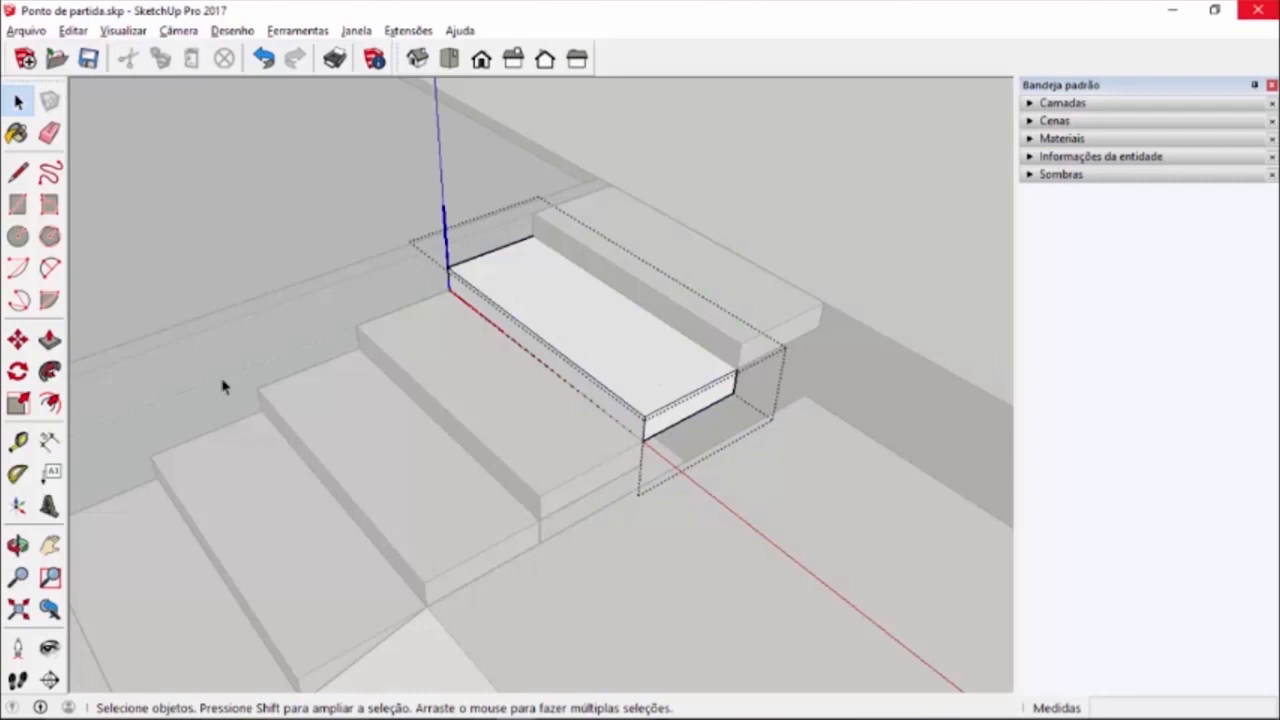
pyautogui.click(50, 340)
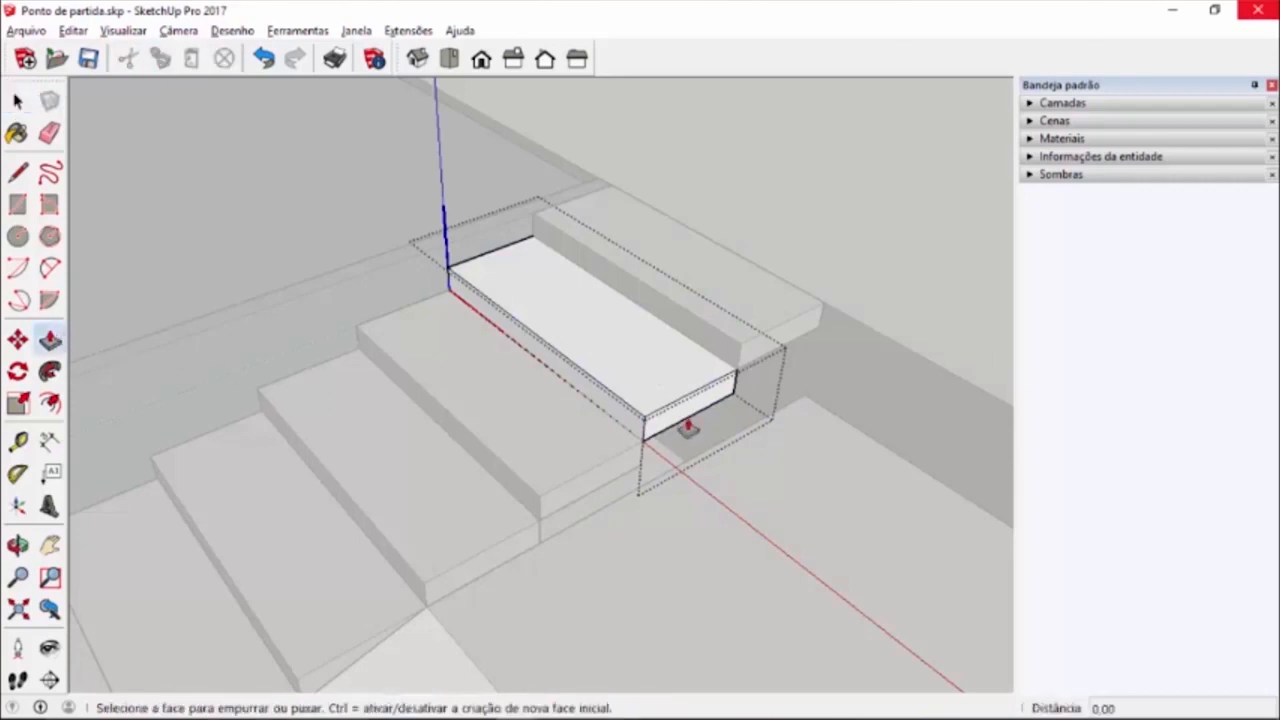
pyautogui.click(686, 420)
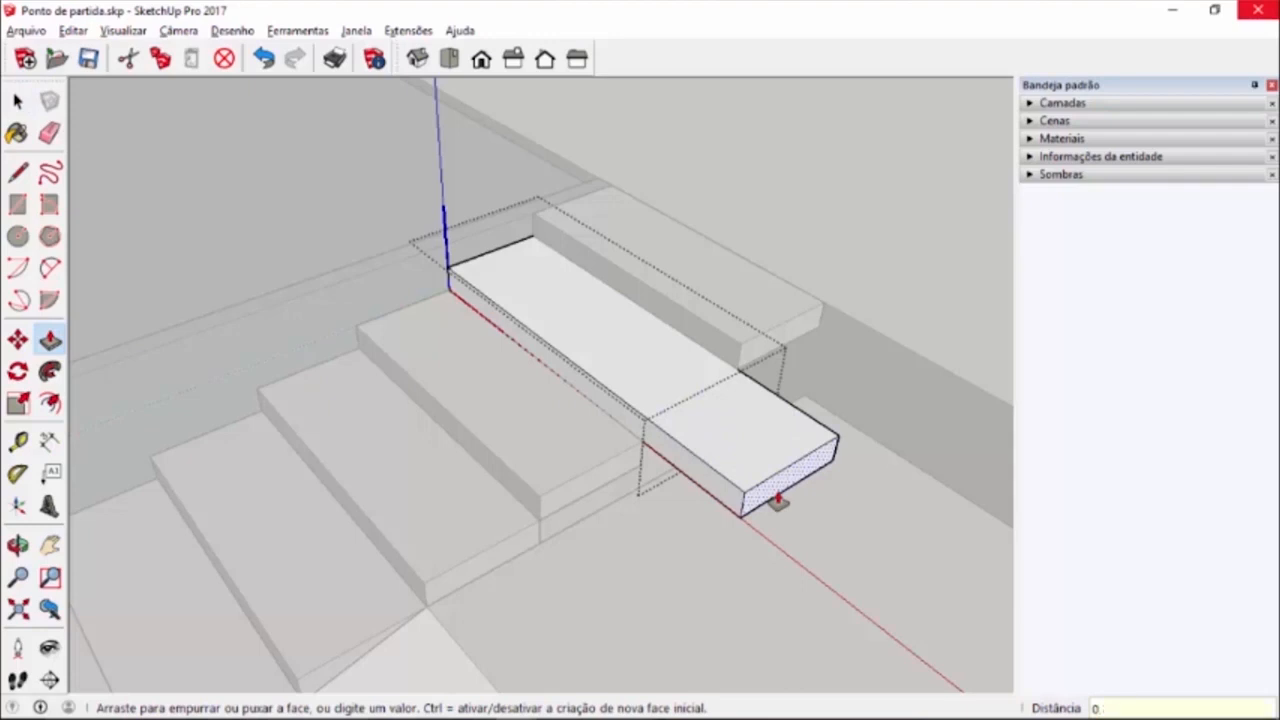
pyautogui.click(778, 500)
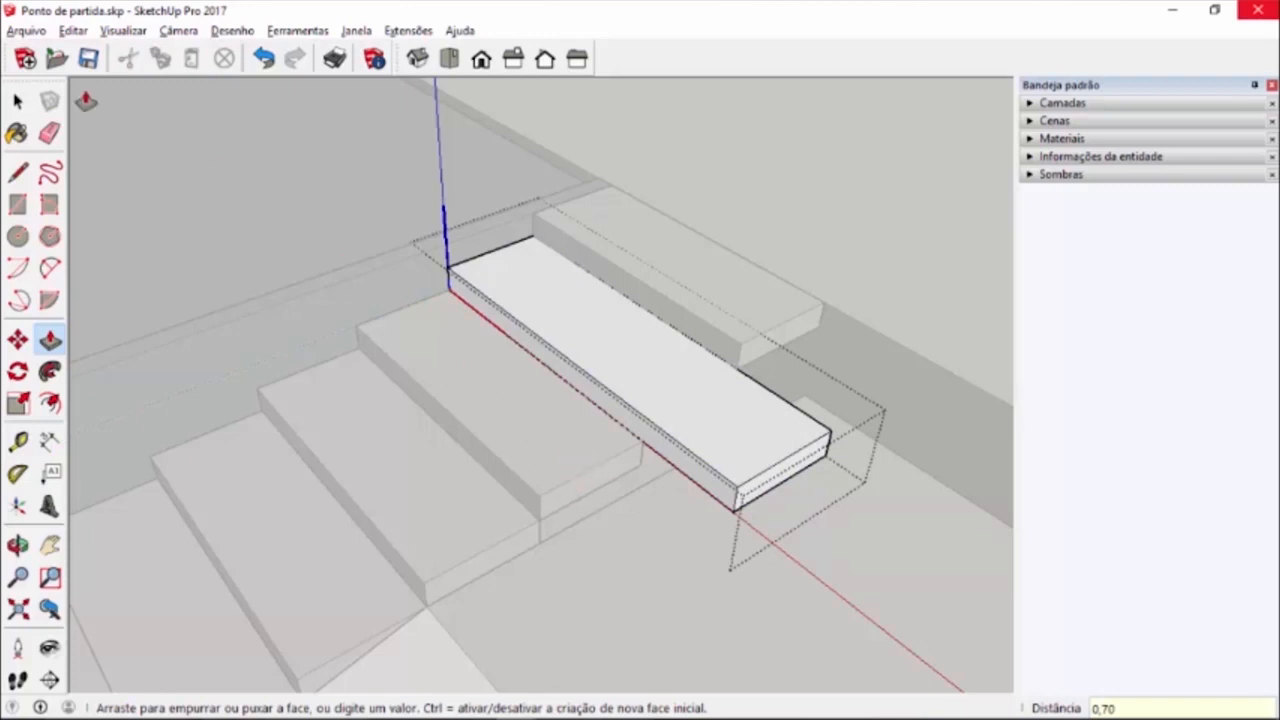
pyautogui.click(18, 101)
pyautogui.click(806, 206)
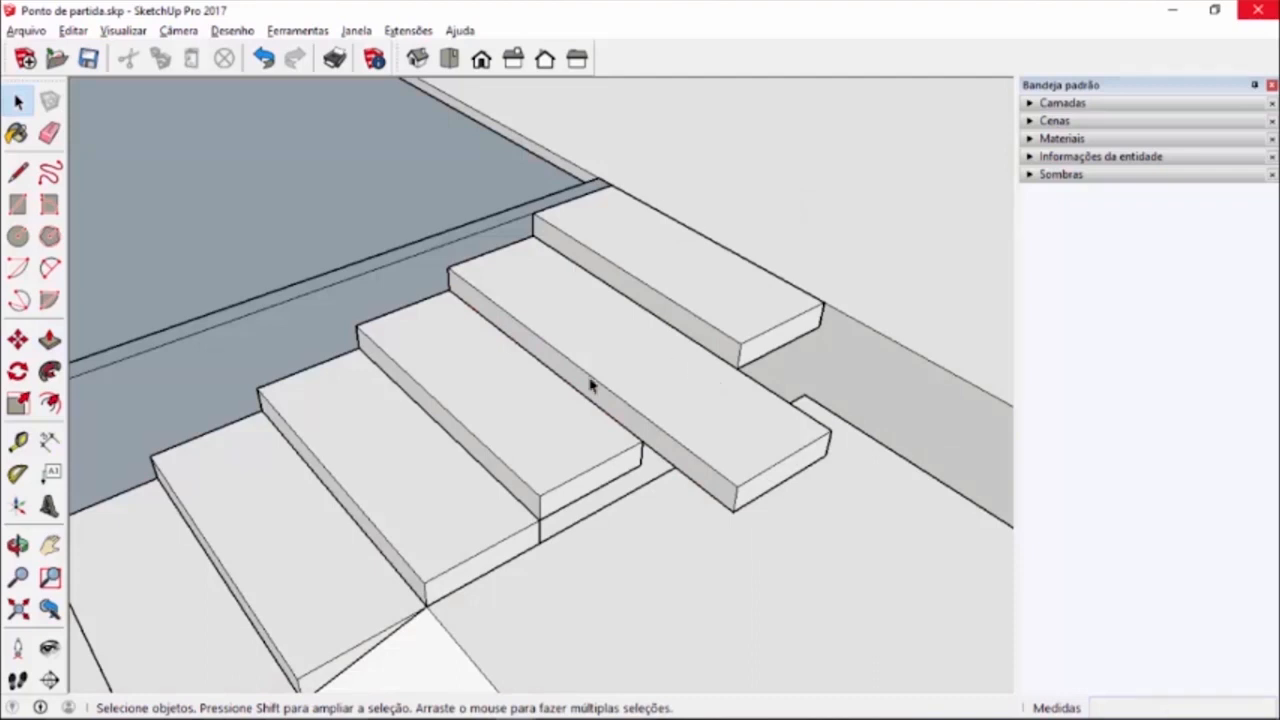
# - Make the third step from the top unique and extend its end face by the same 0.70 twice, closing the component
pyautogui.rightClick(493, 393)
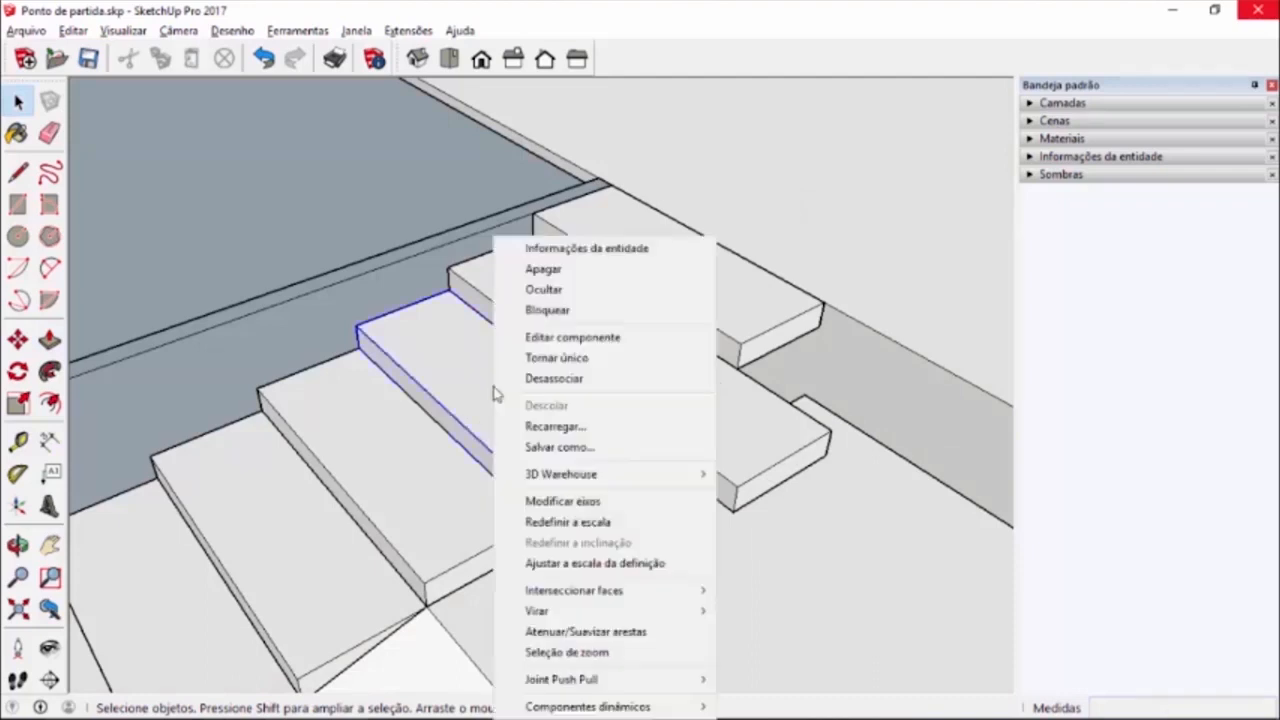
pyautogui.click(560, 358)
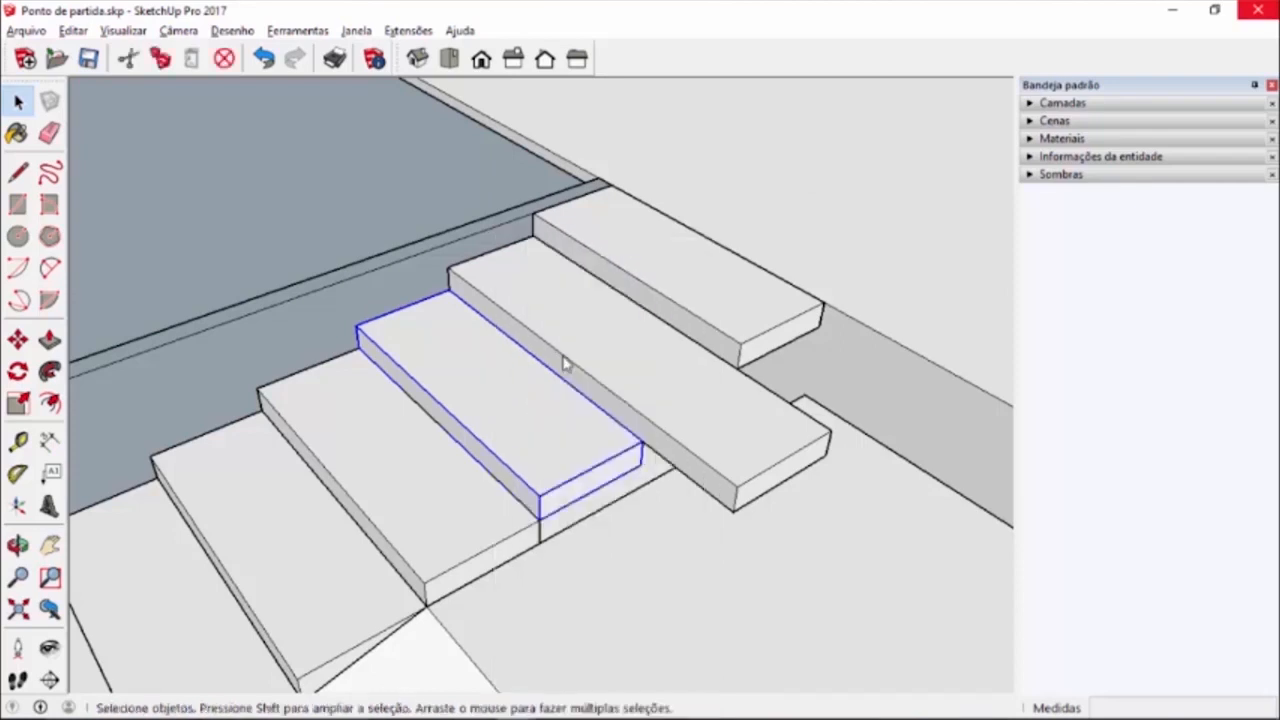
pyautogui.doubleClick(590, 485)
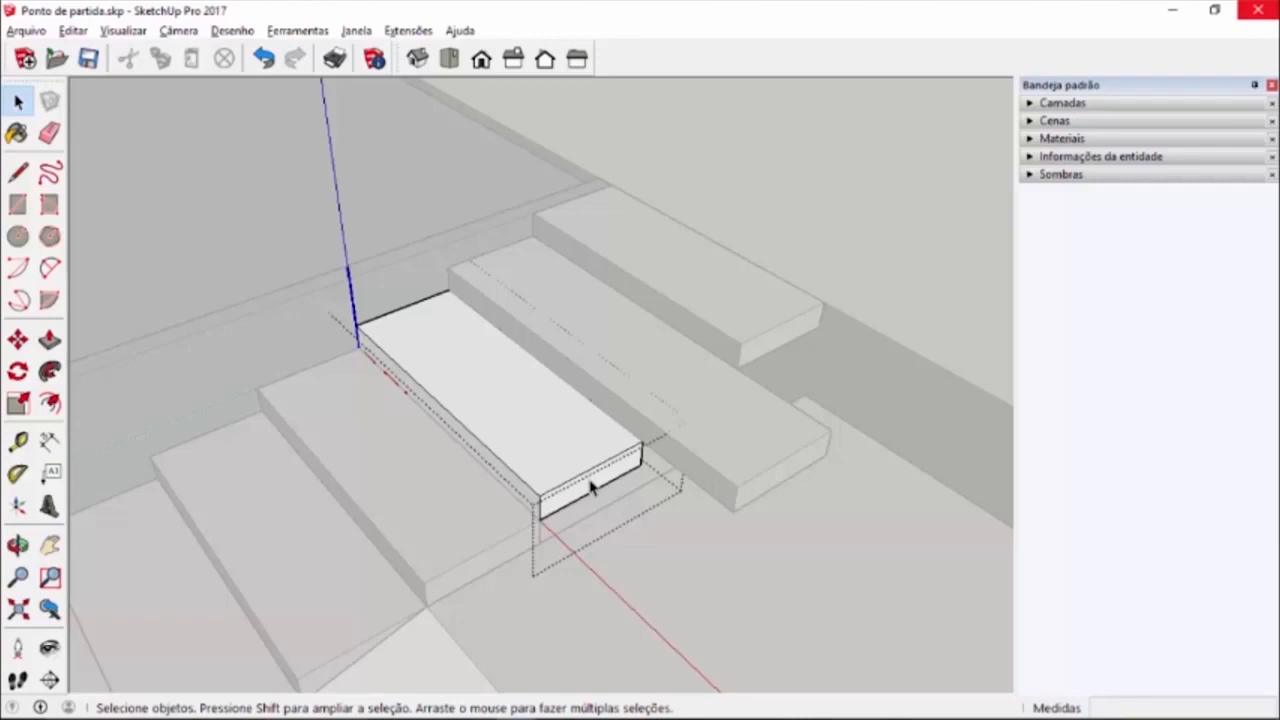
pyautogui.click(50, 340)
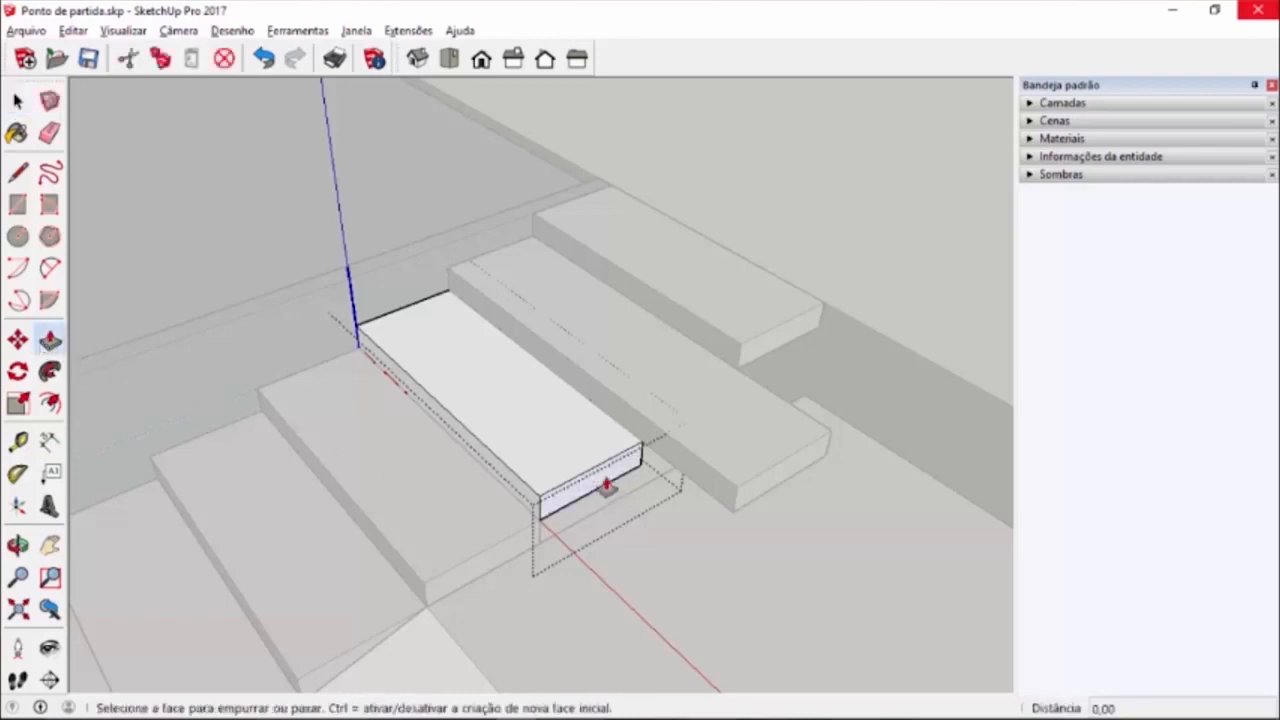
pyautogui.doubleClick(606, 487)
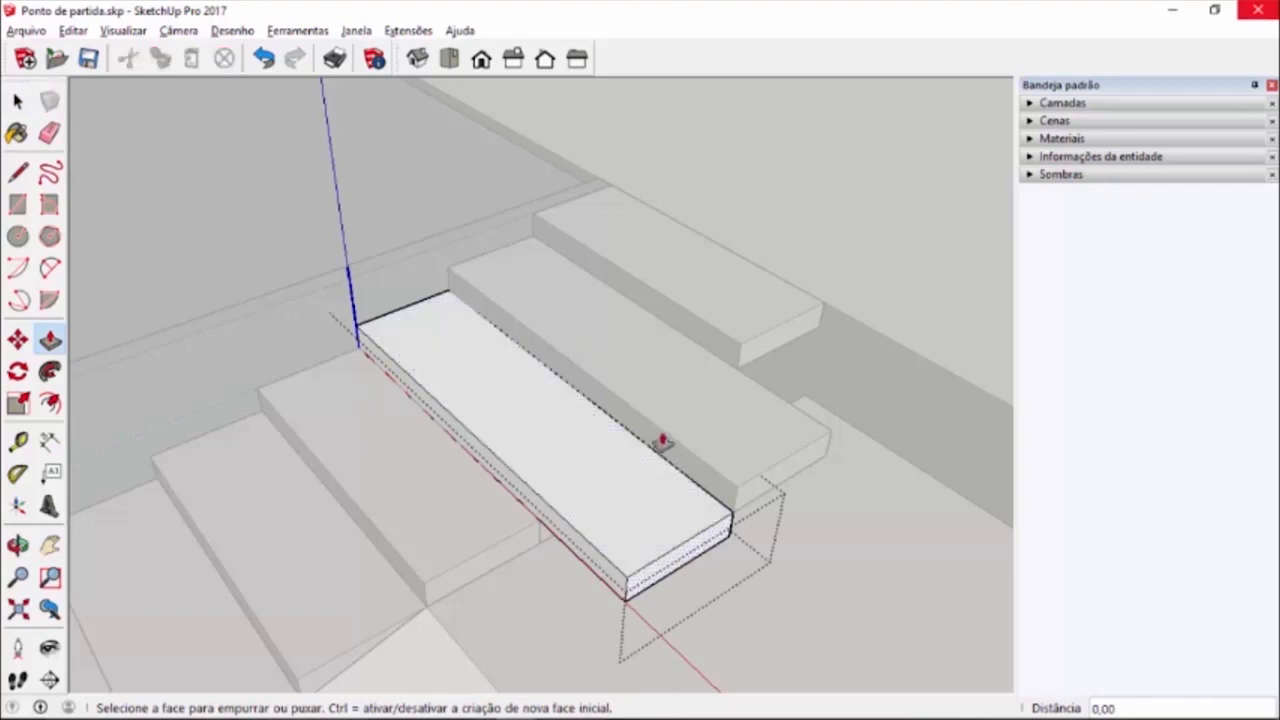
pyautogui.scroll(1, 695, 537)
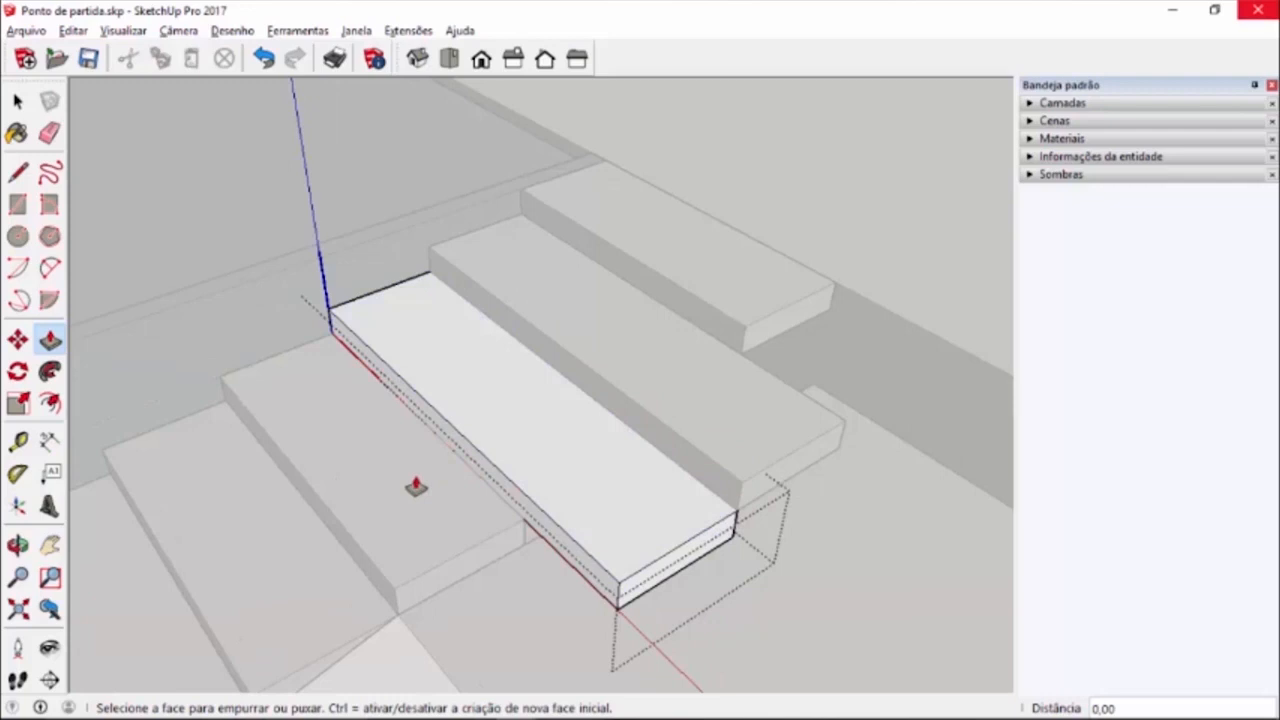
pyautogui.scroll(-2, 405, 465)
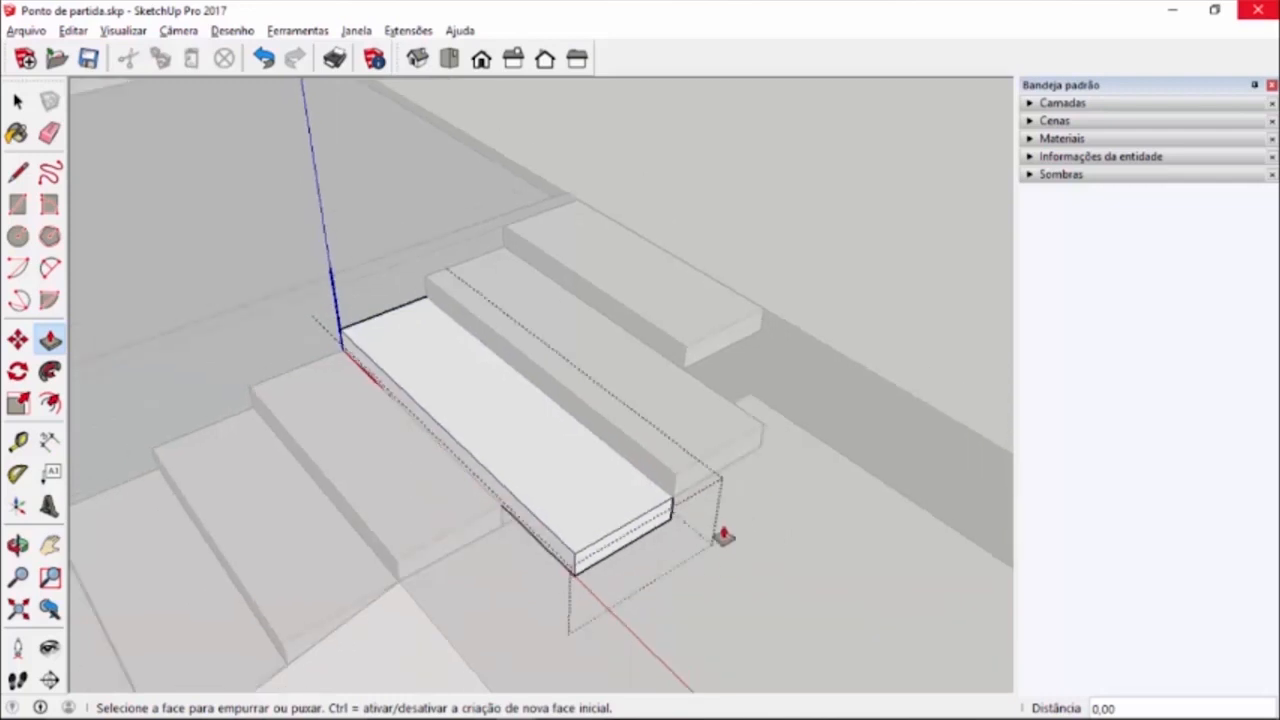
pyautogui.doubleClick(636, 541)
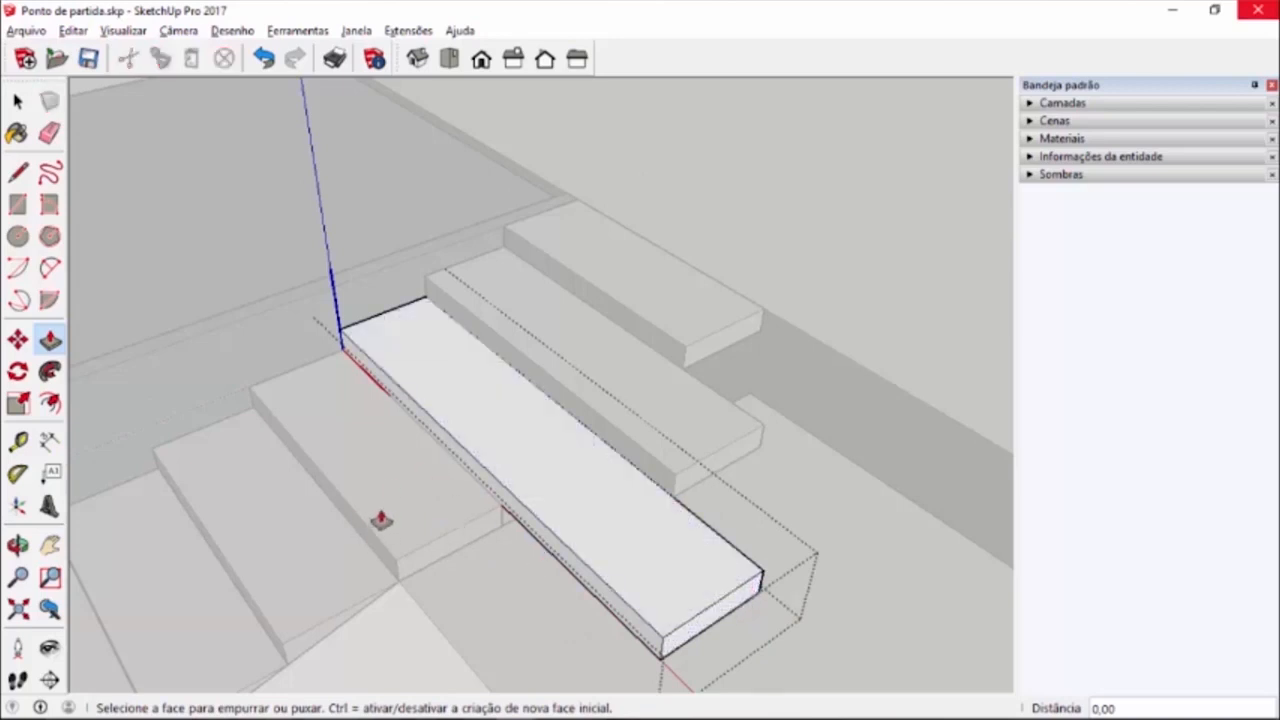
pyautogui.press('space')
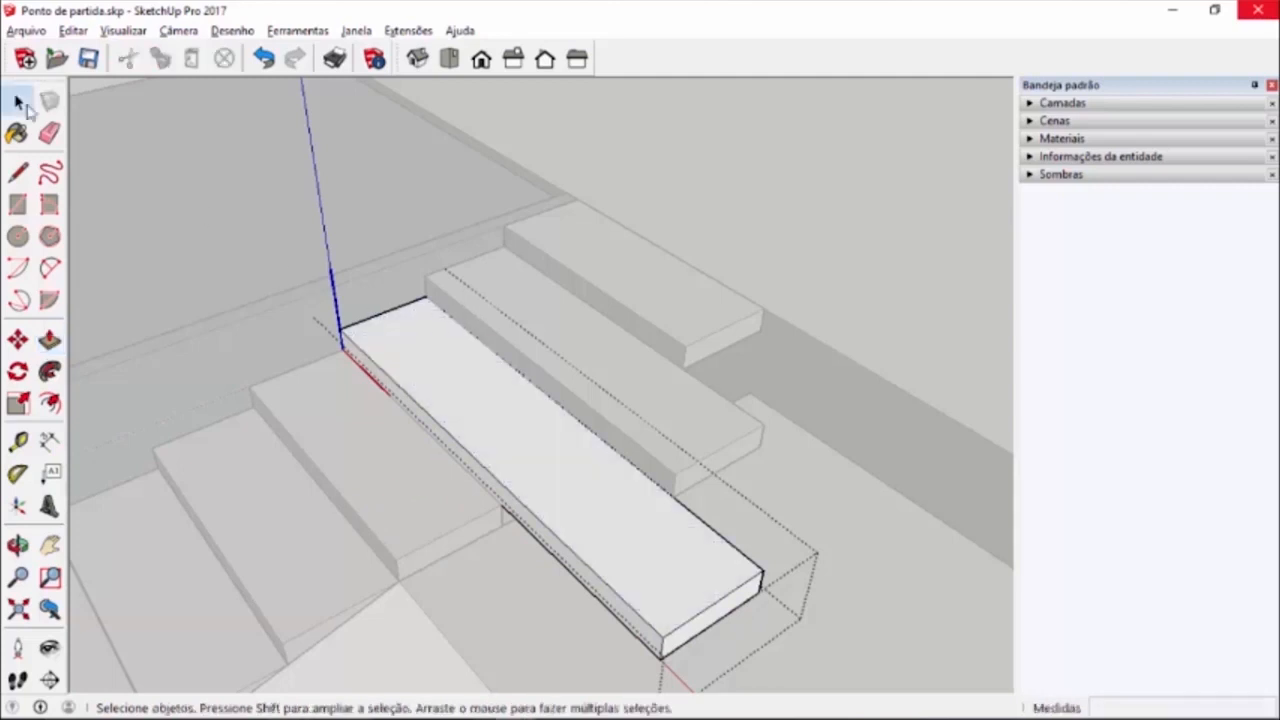
pyautogui.click(790, 236)
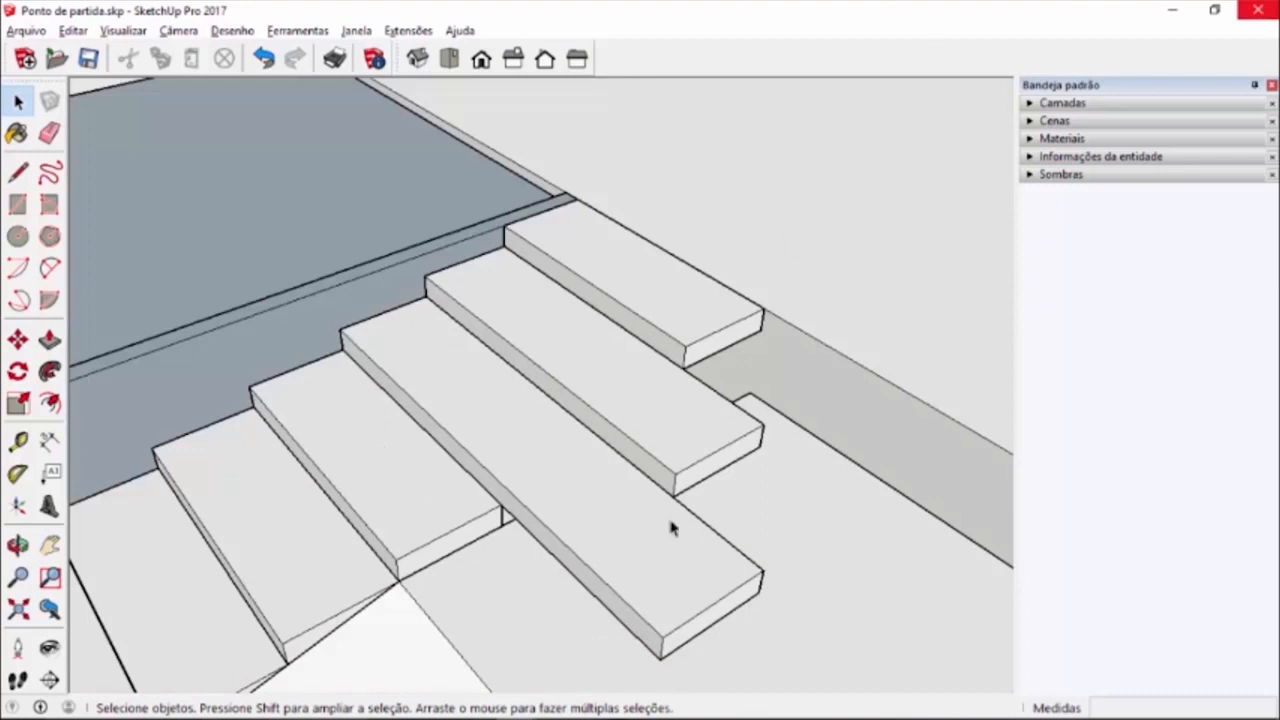
# - Make the fourth step from the top unique and extend its end face by the same 0.70 three times
pyautogui.rightClick(405, 481)
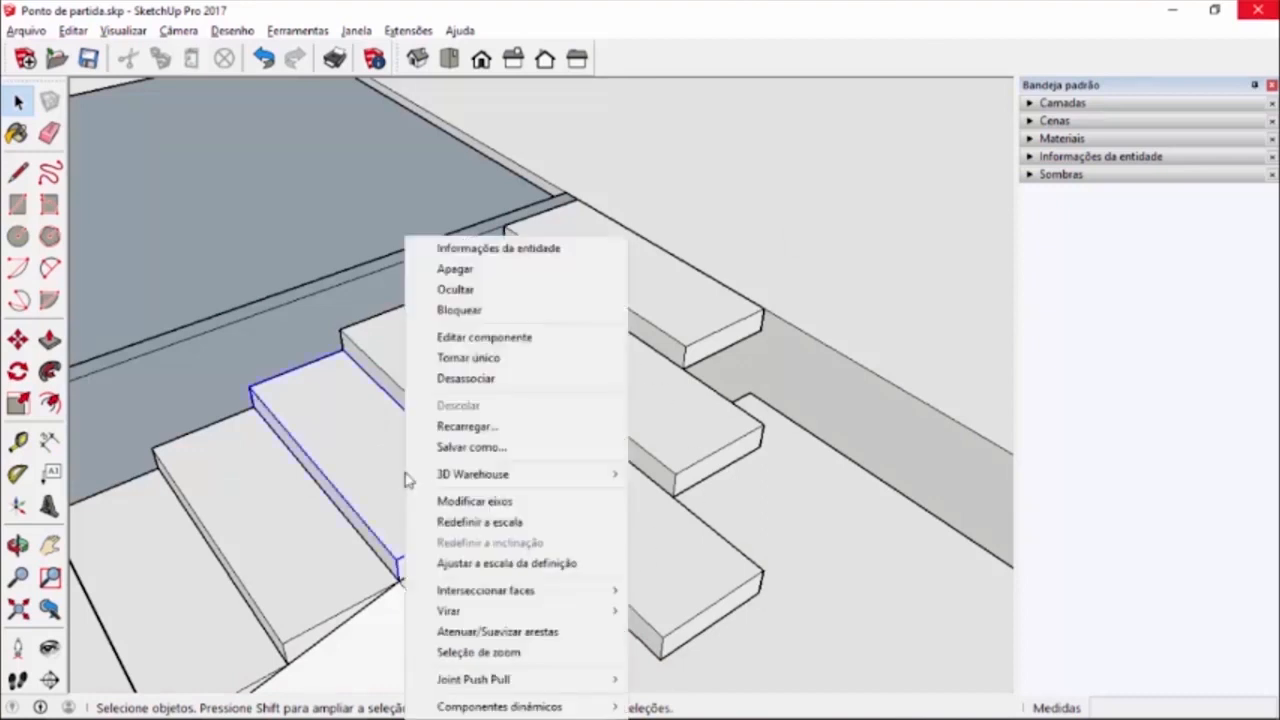
pyautogui.click(470, 360)
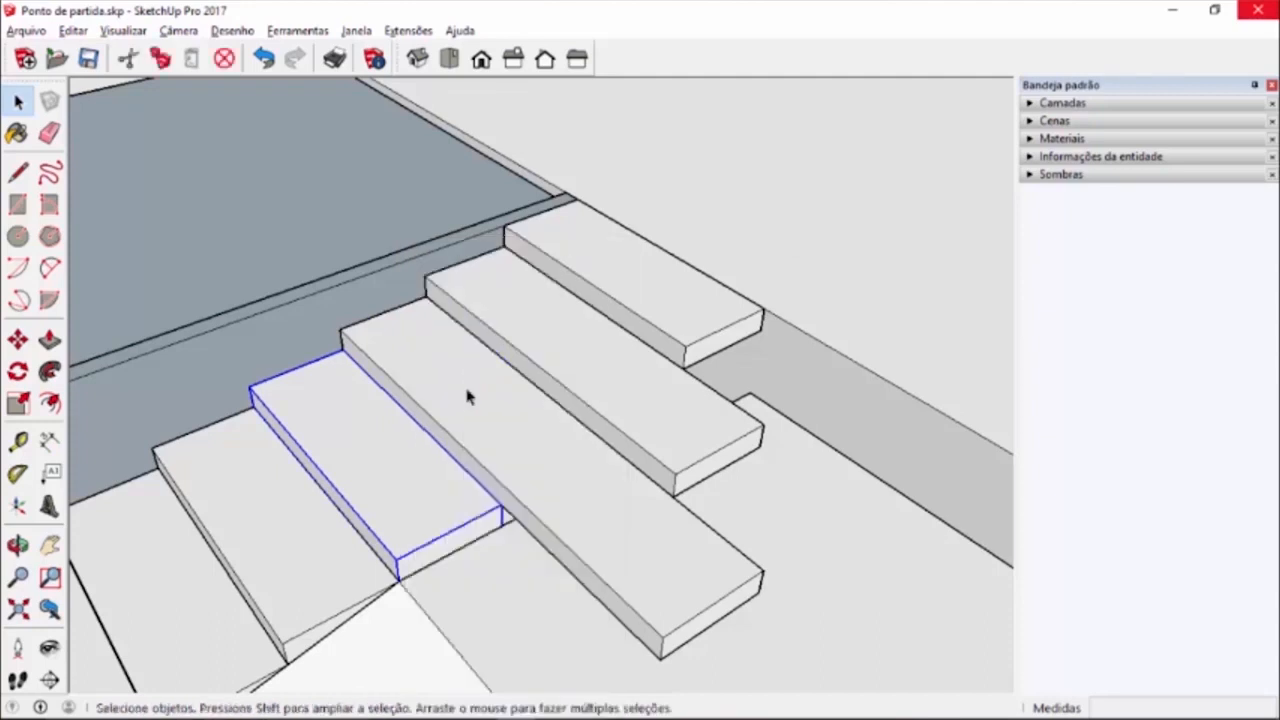
pyautogui.doubleClick(441, 513)
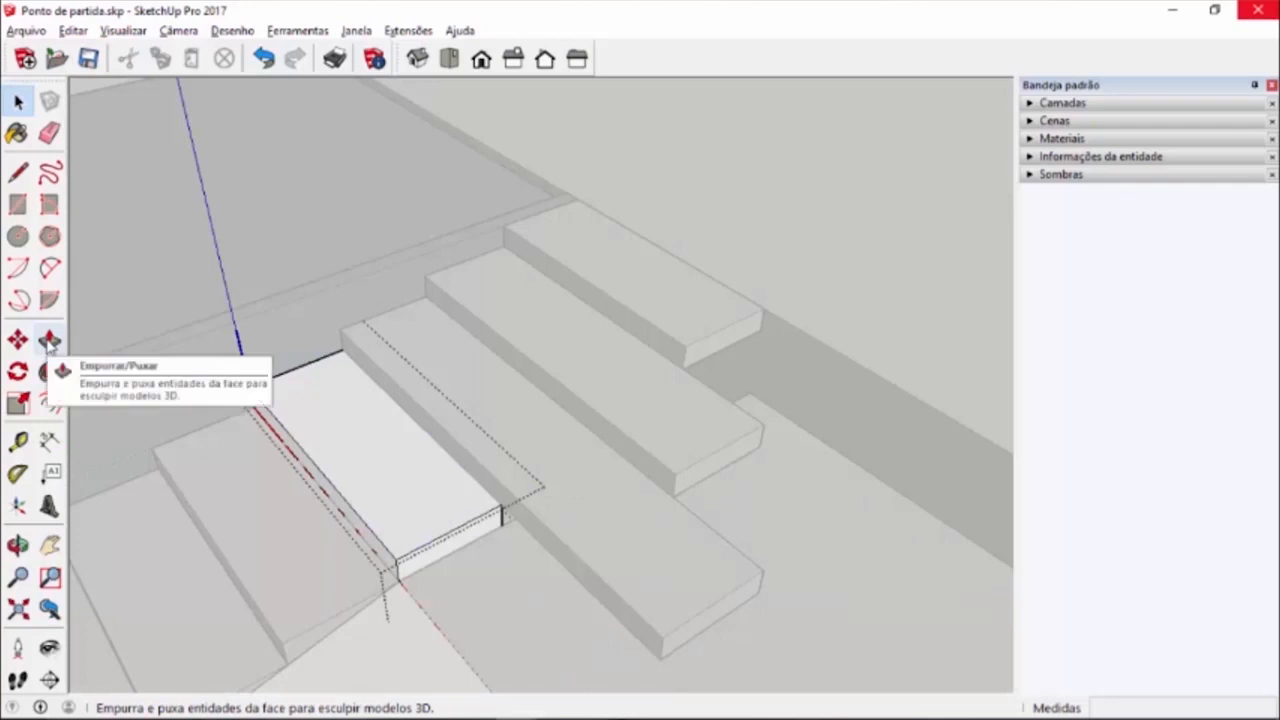
pyautogui.click(49, 342)
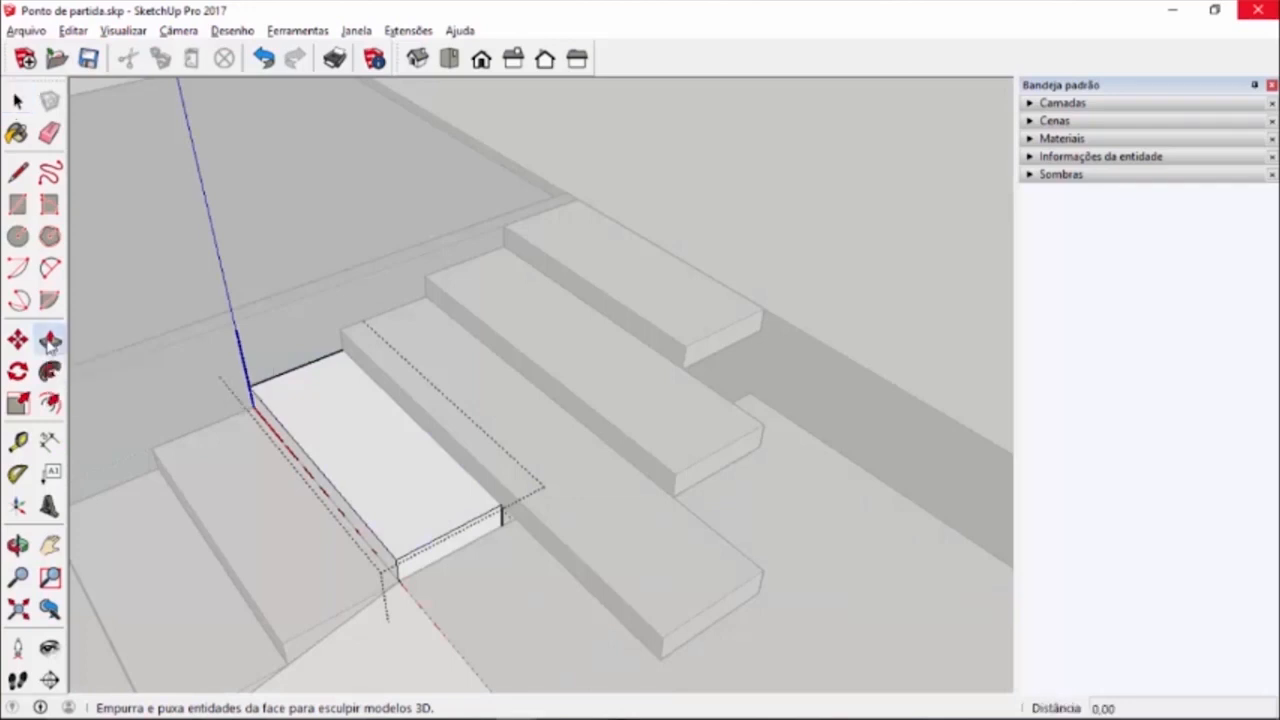
pyautogui.doubleClick(437, 575)
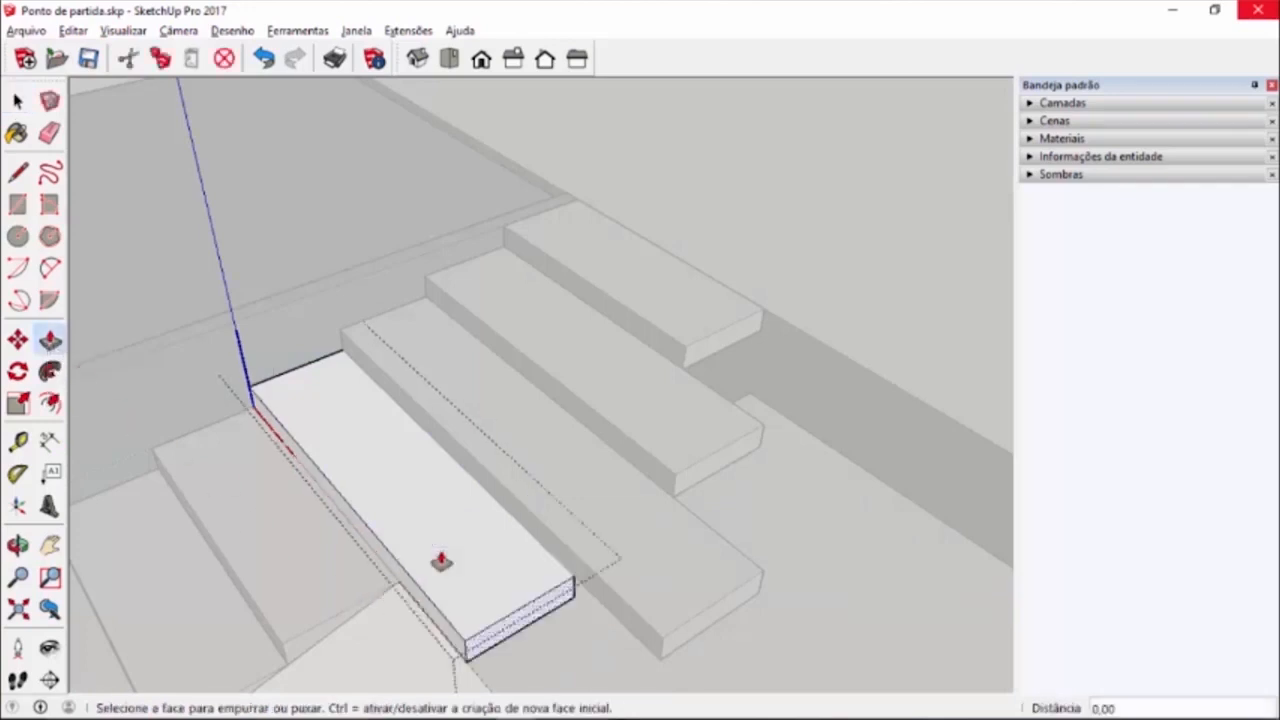
pyautogui.scroll(-2, 474, 500)
pyautogui.scroll(2, 507, 630)
pyautogui.doubleClick(500, 590)
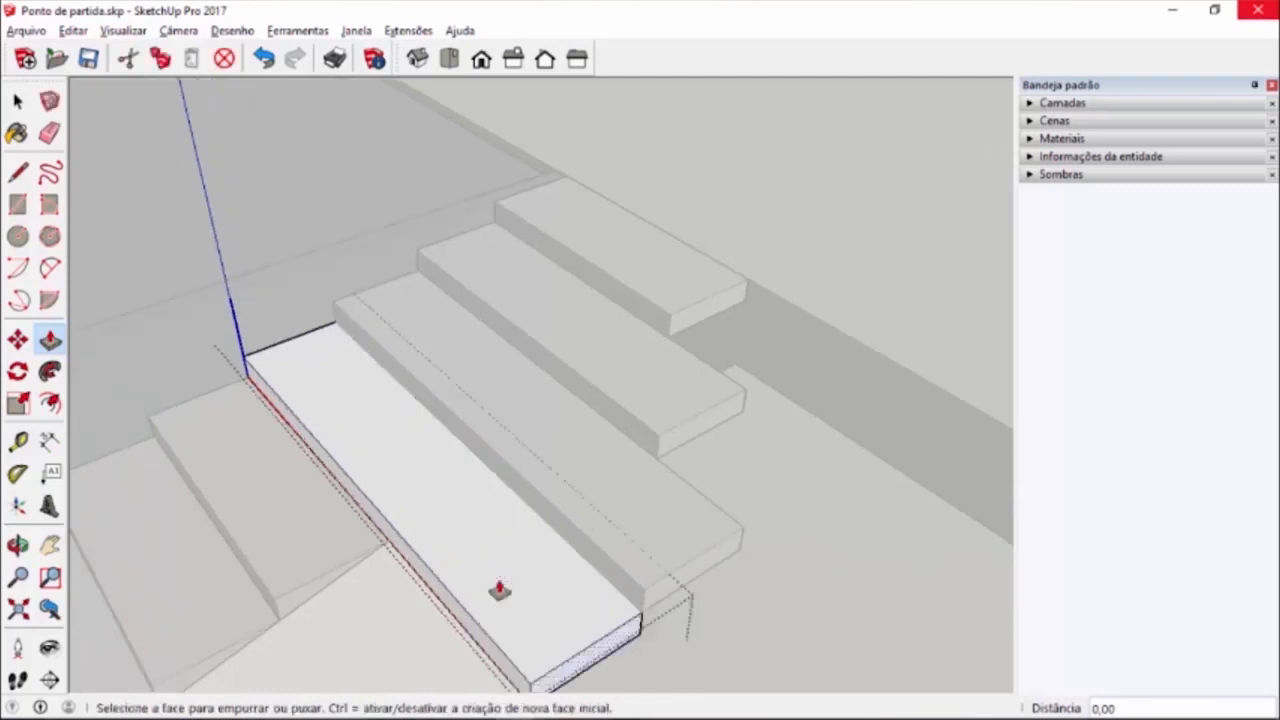
pyautogui.scroll(-2, 483, 514)
pyautogui.doubleClick(538, 612)
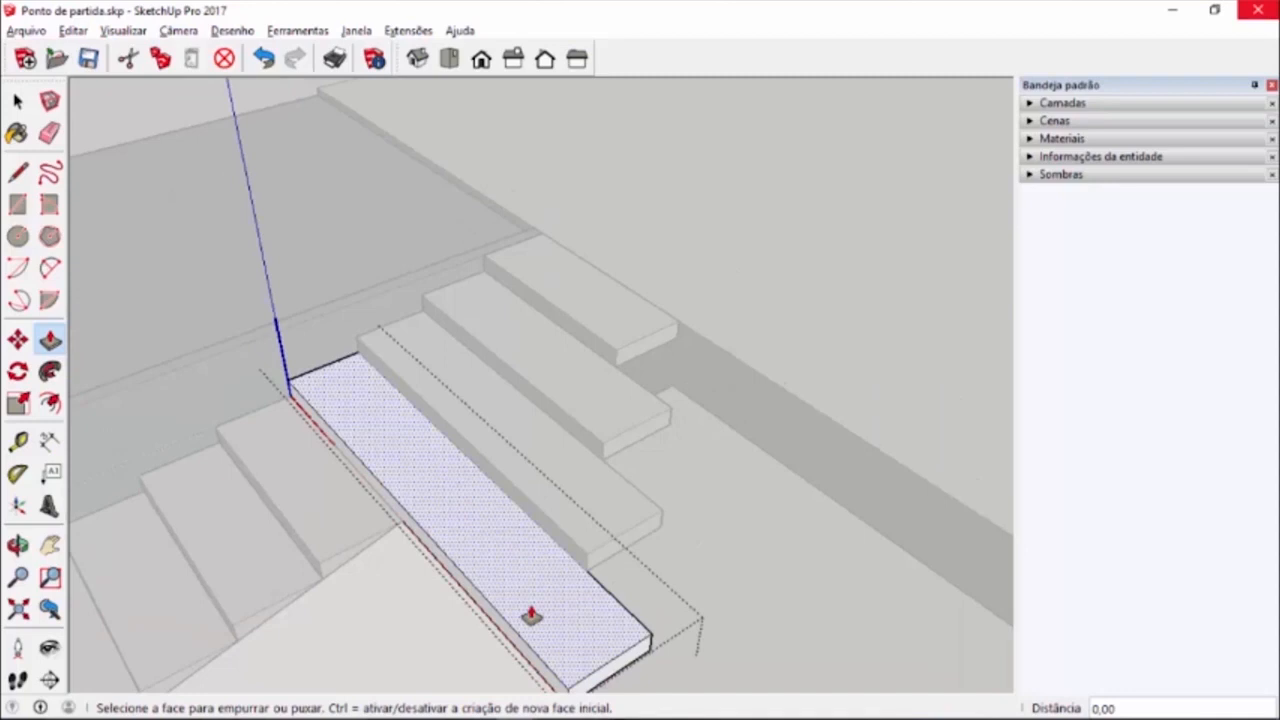
# - Pull the fourth step's long rear face across to the upper level's wall edge, about 2.18
pyautogui.moveTo(545, 534); pyautogui.dragTo(206, 466, button='middle')
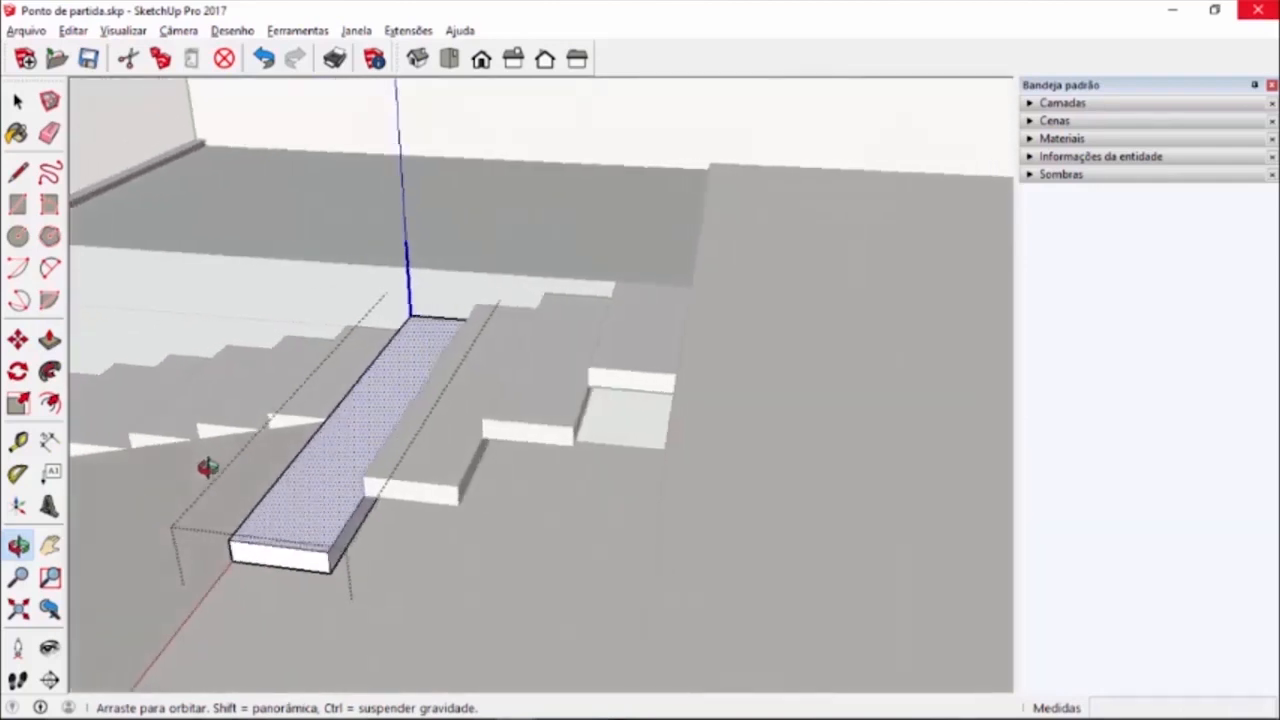
pyautogui.press('p')
pyautogui.moveTo(420, 569); pyautogui.dragTo(389, 514, button='middle')
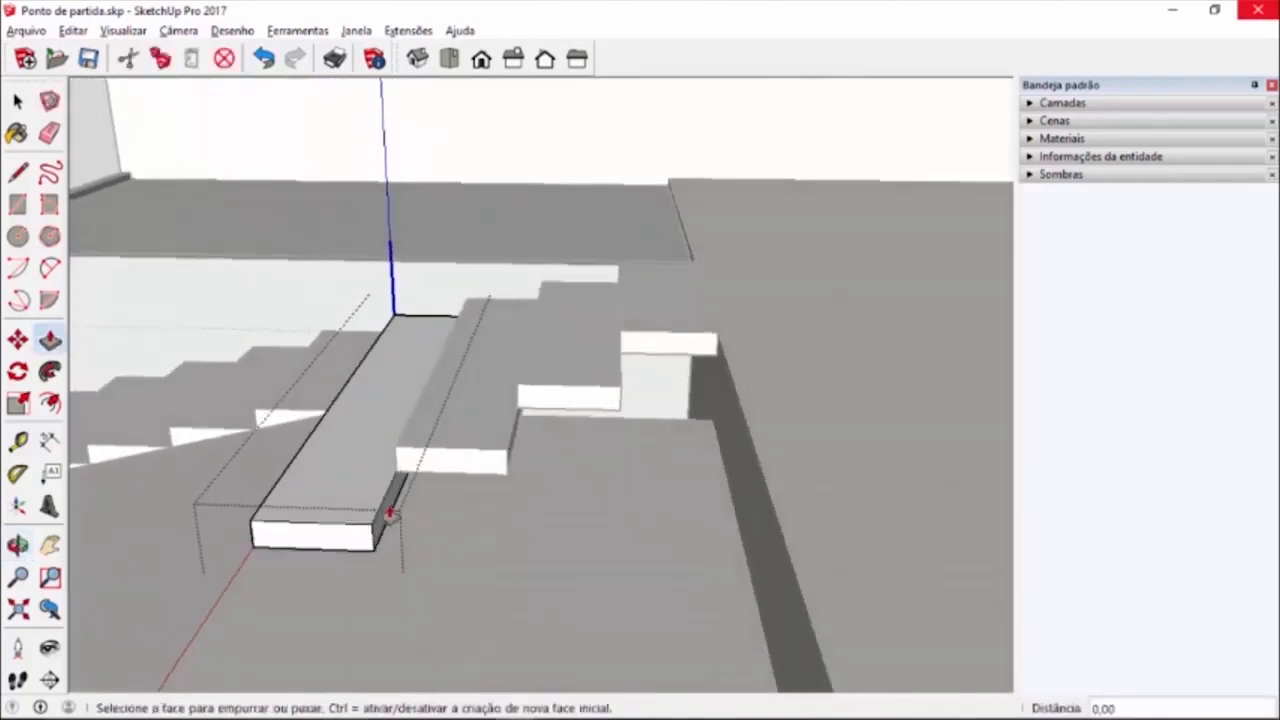
pyautogui.click(389, 514)
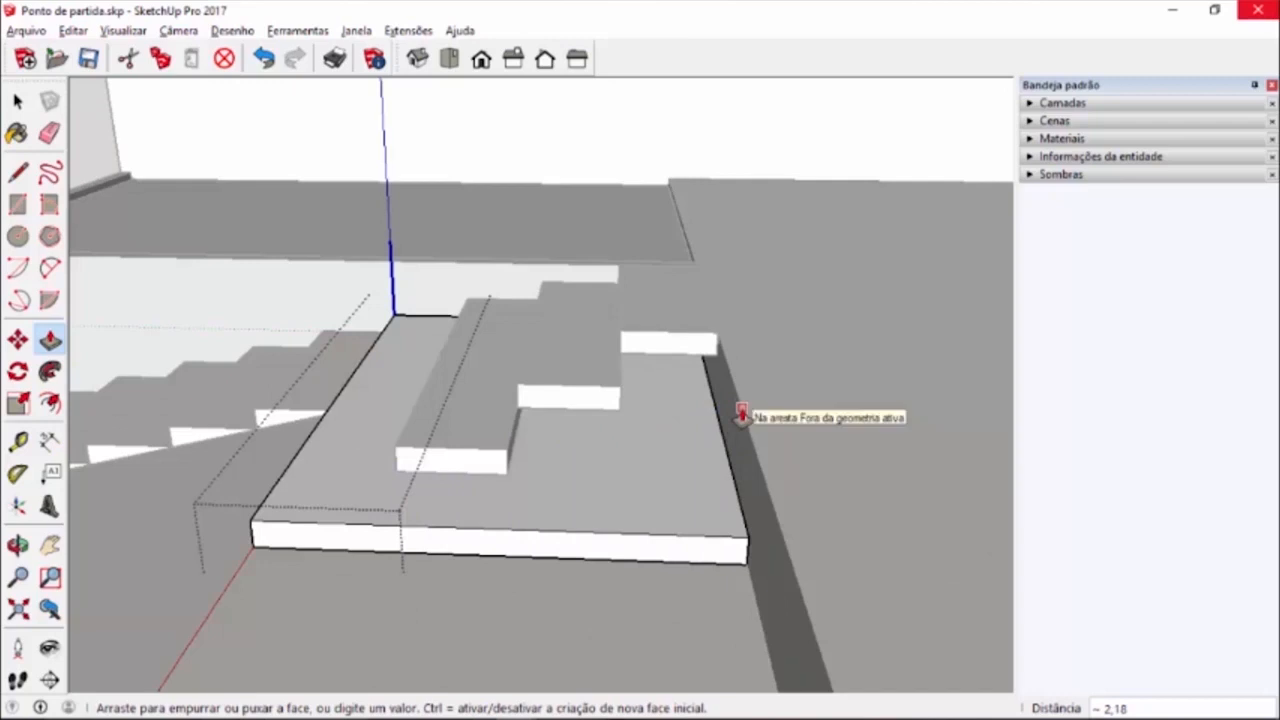
pyautogui.click(741, 416)
pyautogui.moveTo(740, 420); pyautogui.dragTo(494, 449, button='middle')
pyautogui.press('space')
# - Open the third step from the top and pull its long rear face to the top step's outer corner, about 1.45
pyautogui.doubleClick(444, 430)
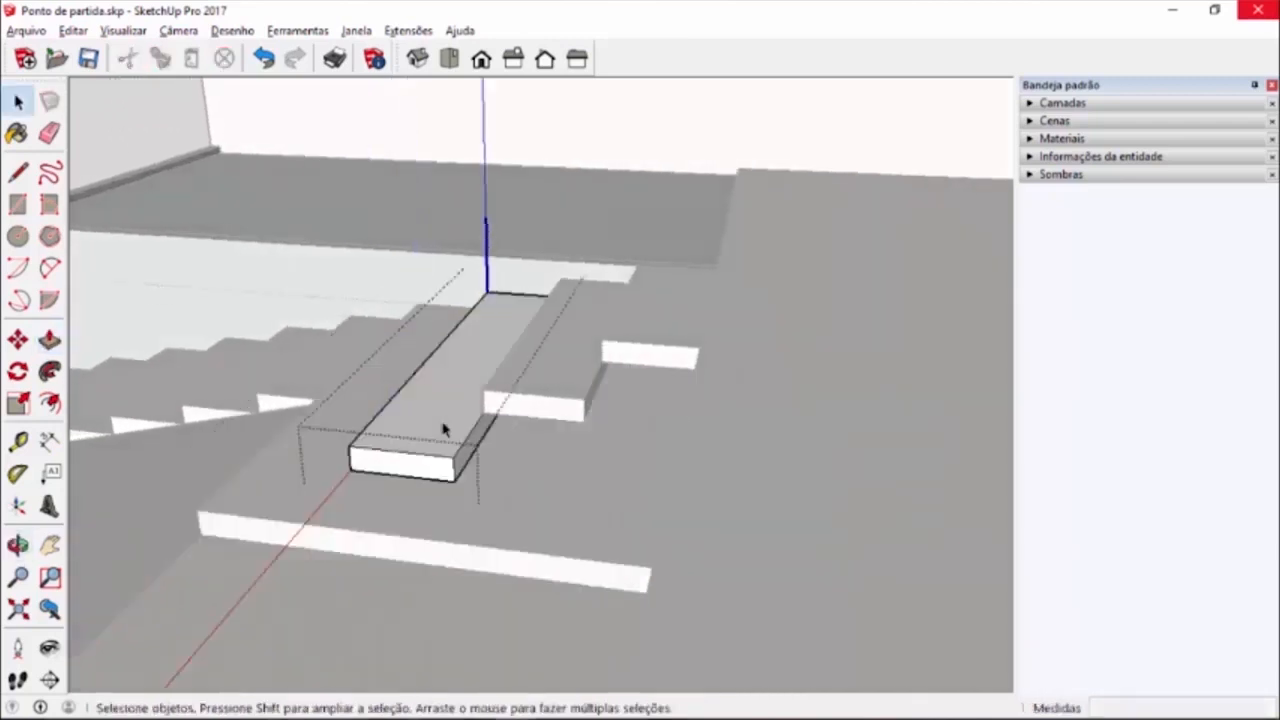
pyautogui.click(49, 340)
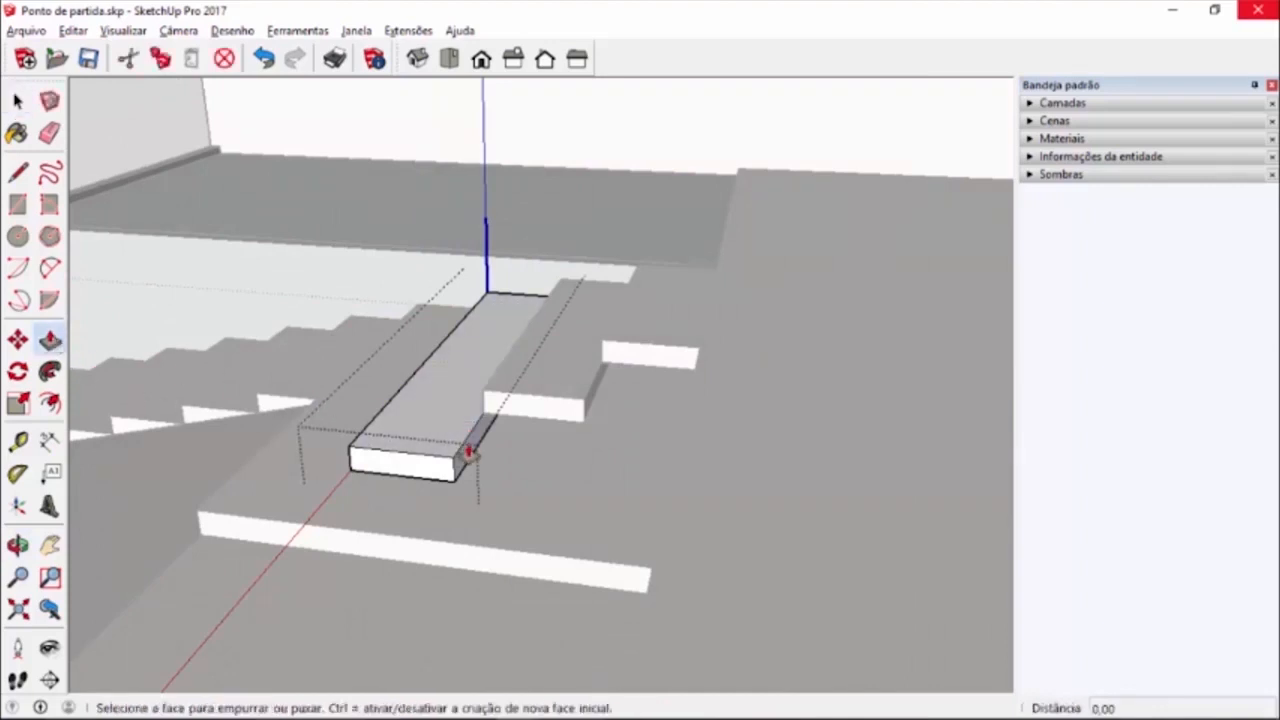
pyautogui.moveTo(468, 452); pyautogui.dragTo(702, 354)
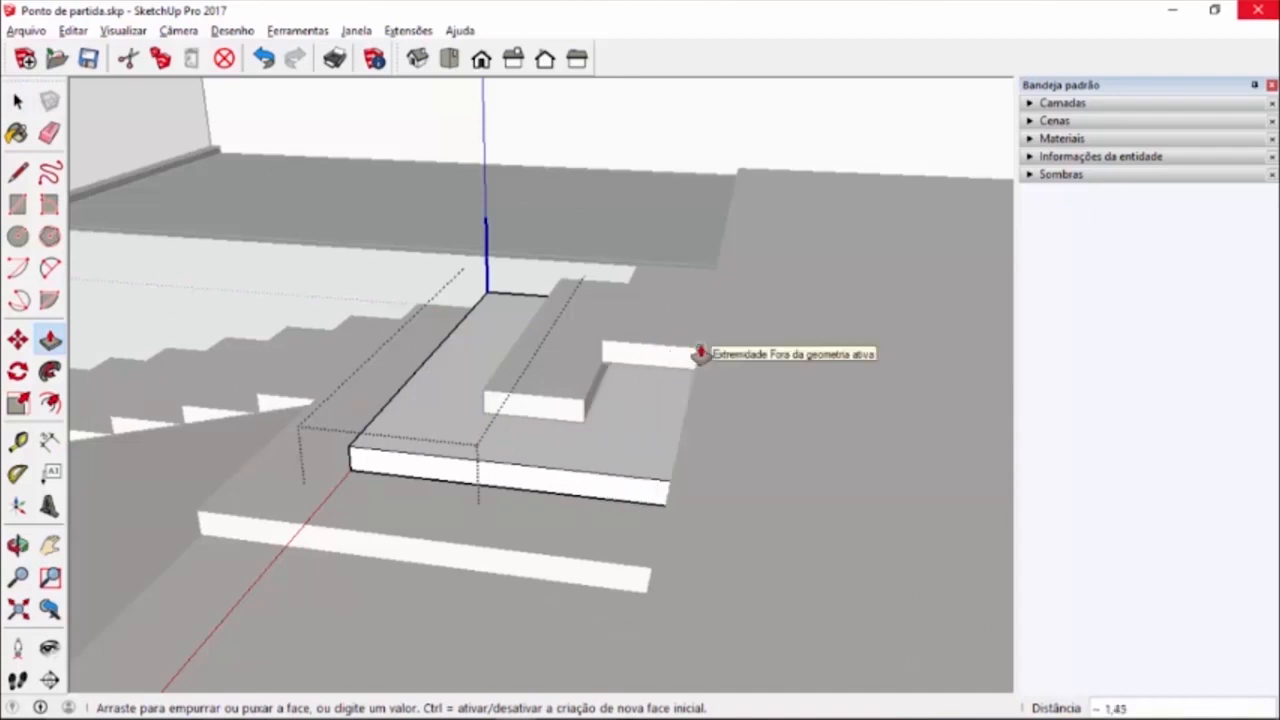
pyautogui.moveTo(702, 354); pyautogui.dragTo(700, 354)
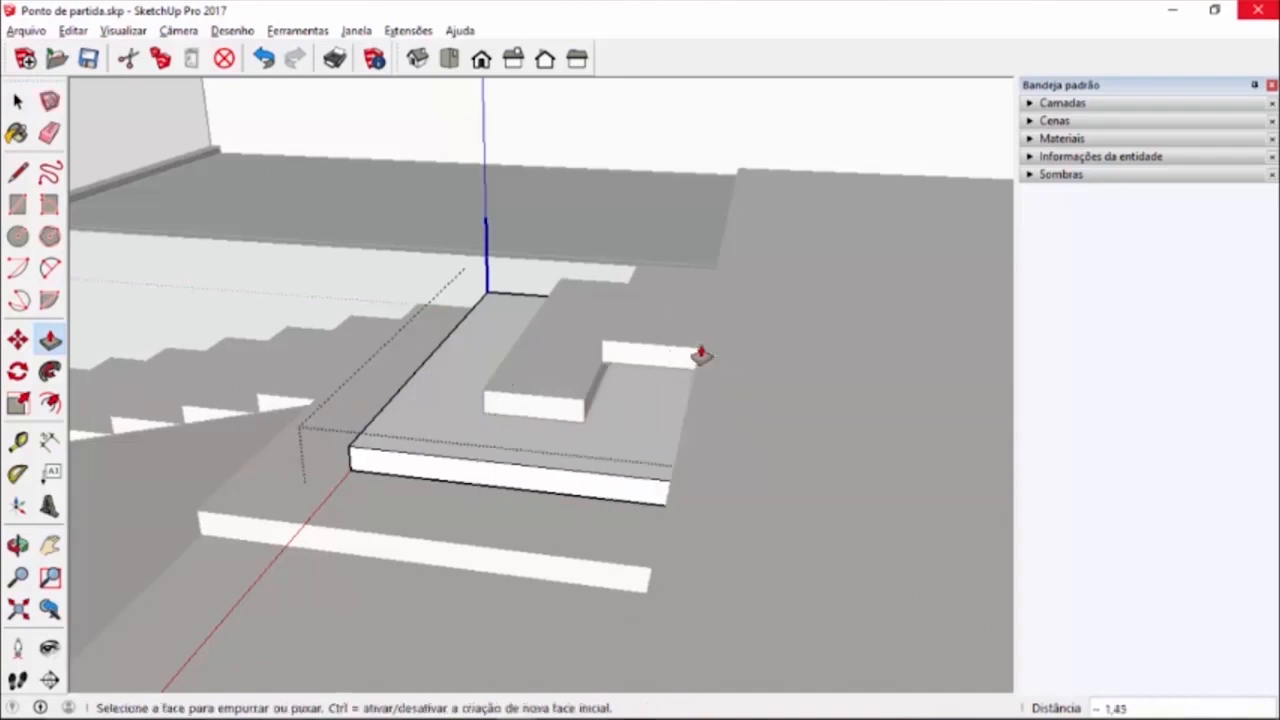
pyautogui.press('space')
# - Open the second step from the top, pull its long rear face about 0.73 to the top step's outer corner, and leave component editing
pyautogui.scroll(2, 571, 388)
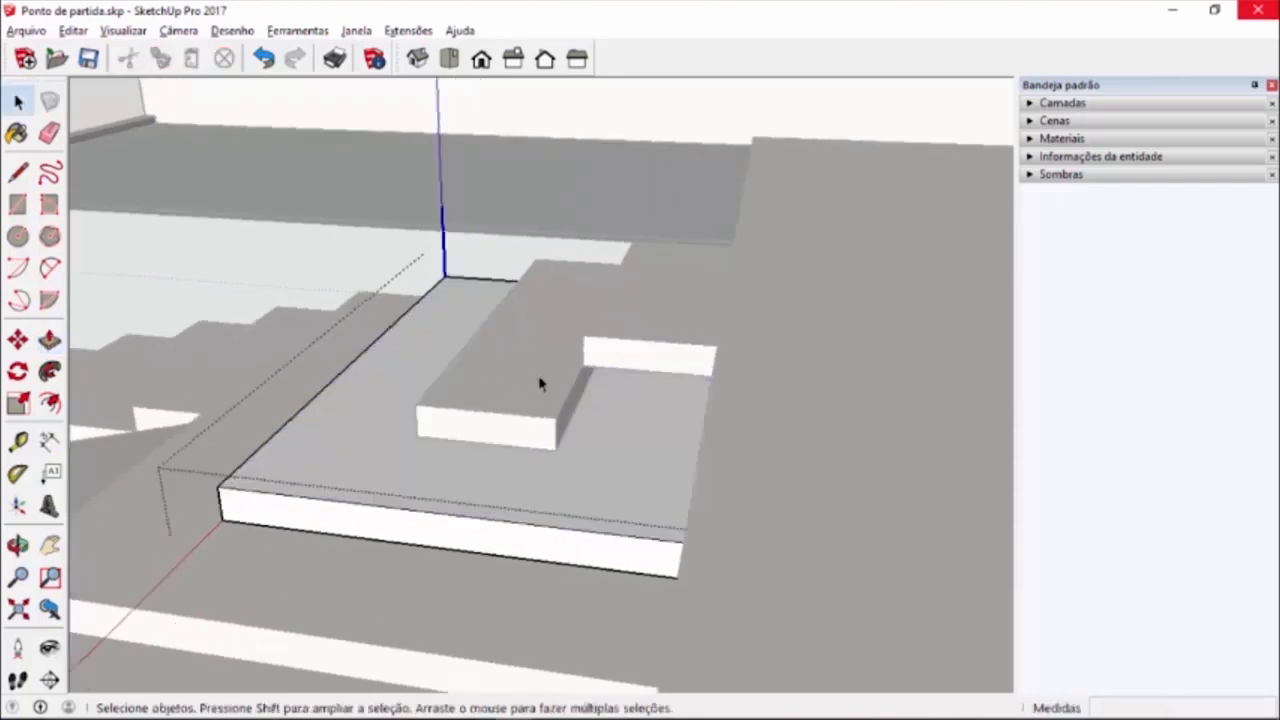
pyautogui.doubleClick(540, 383)
pyautogui.click(49, 340)
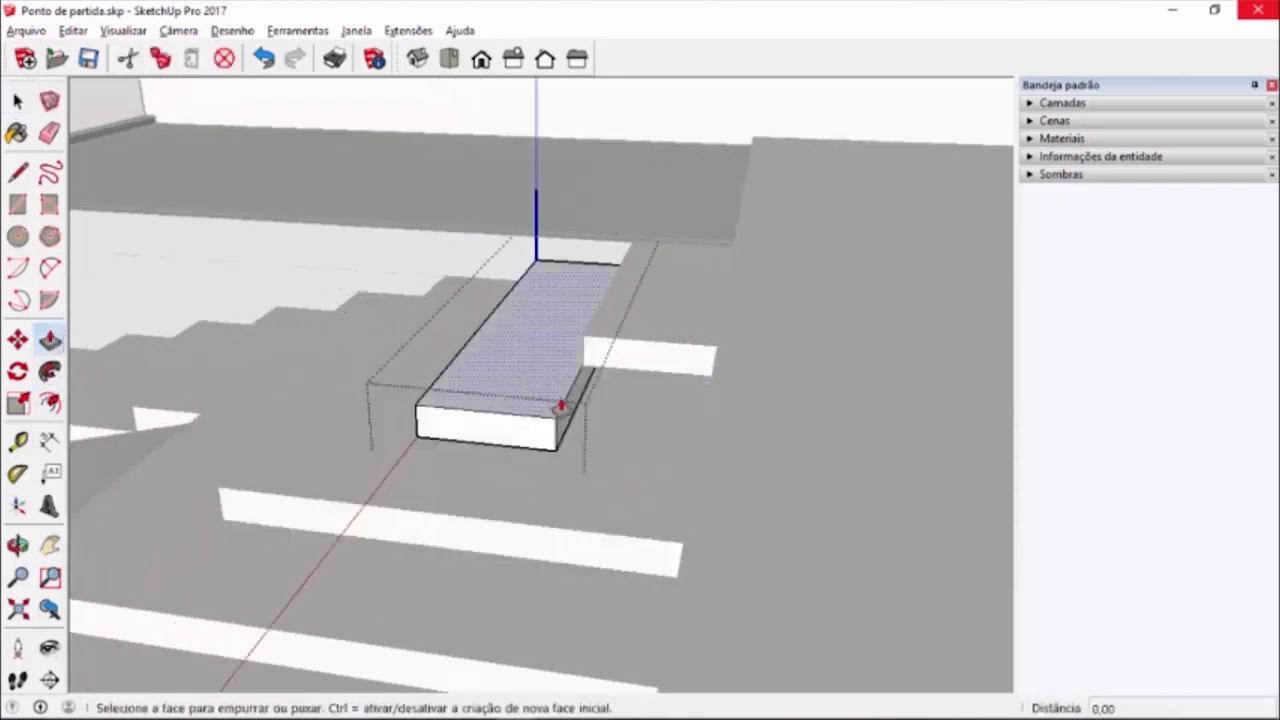
pyautogui.moveTo(569, 420); pyautogui.dragTo(716, 352)
pyautogui.moveTo(397, 423); pyautogui.dragTo(813, 414, button='middle')
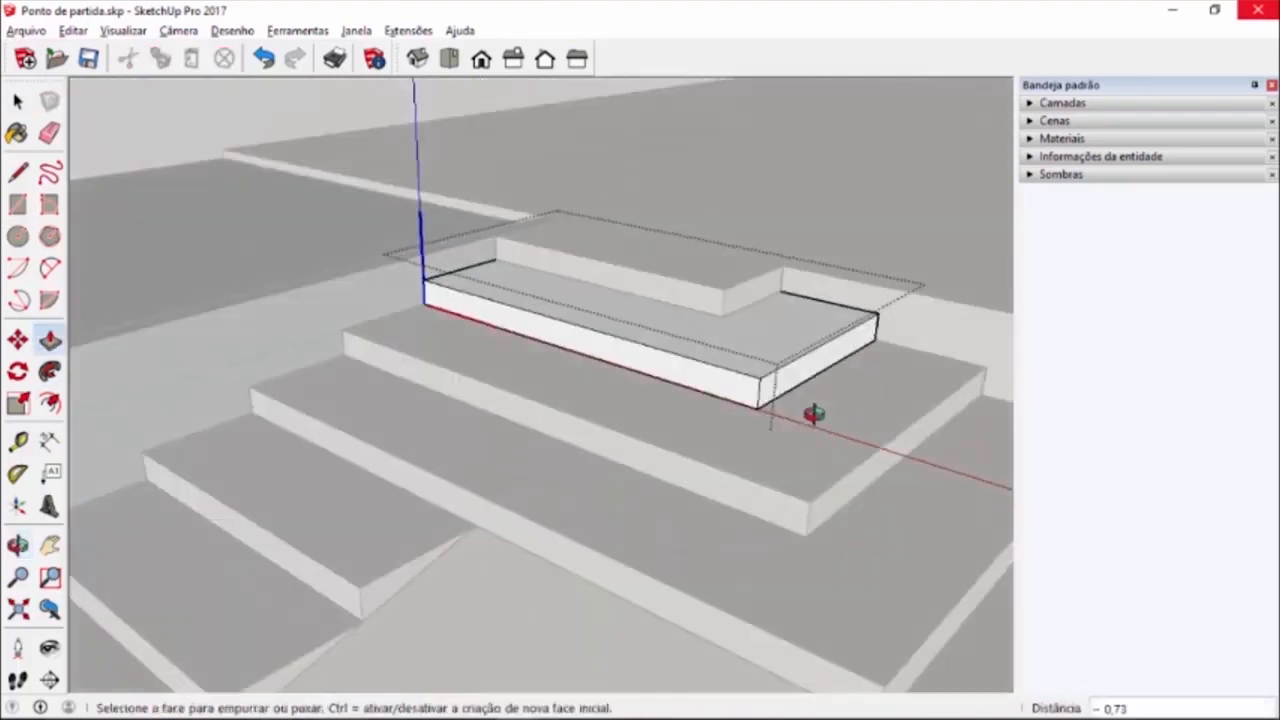
pyautogui.press('space')
pyautogui.scroll(-5, 737, 363)
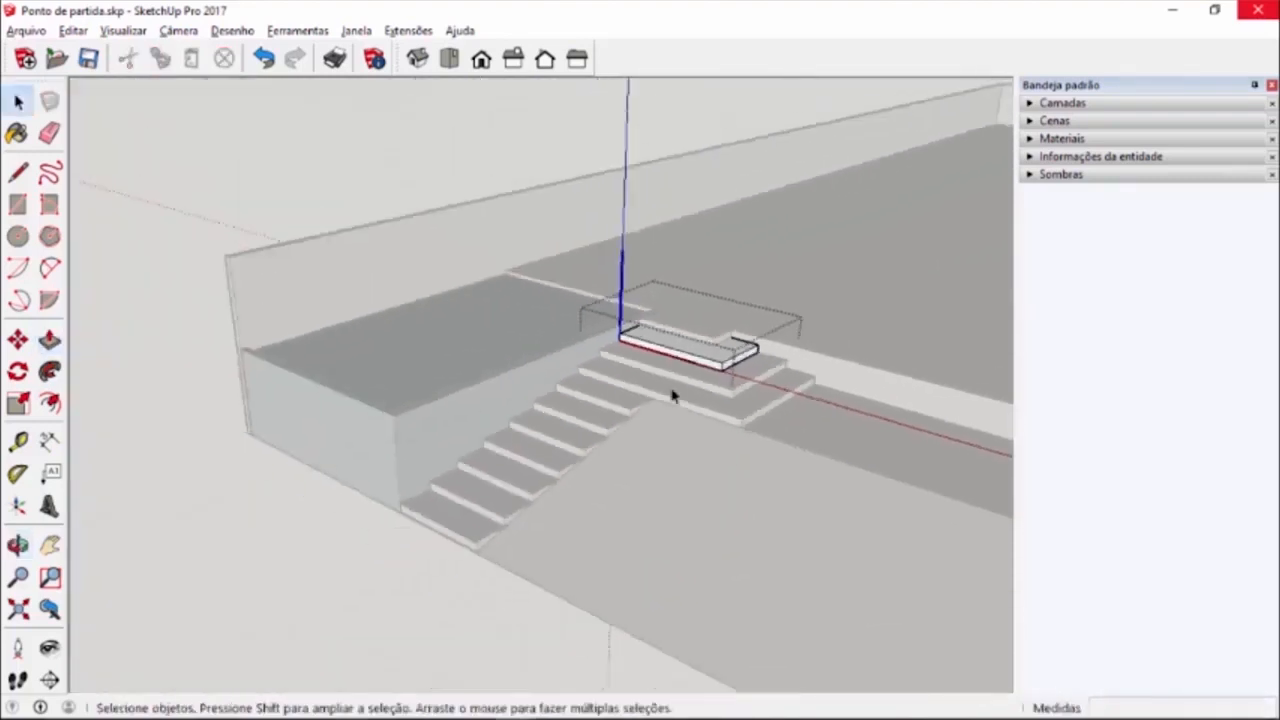
pyautogui.click(215, 208)
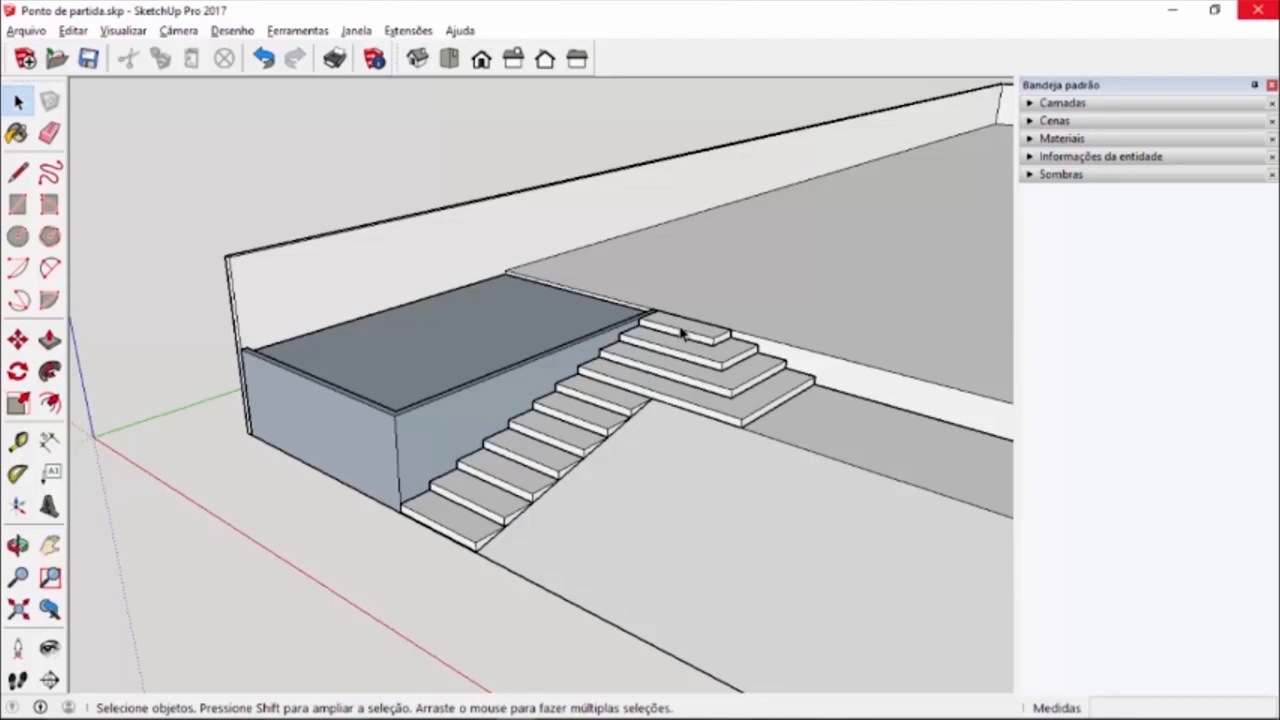
pyautogui.scroll(3, 682, 334)
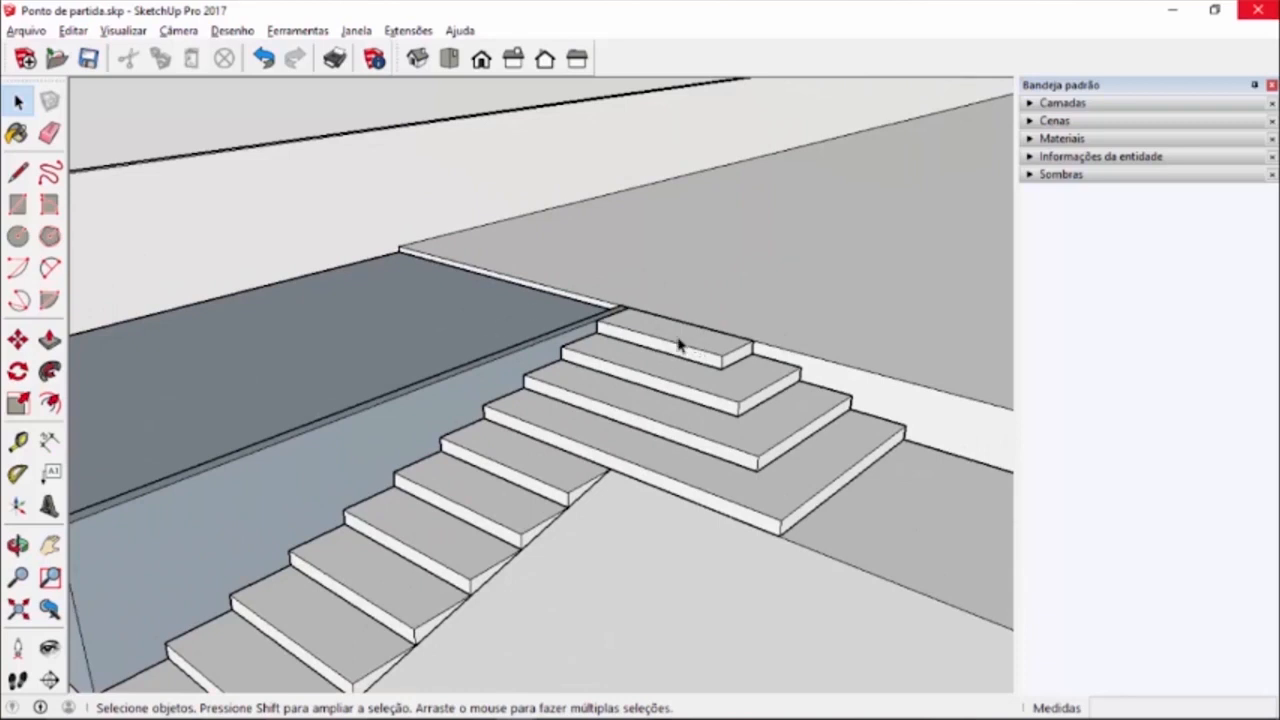
# - Open the ramp object for editing and place a guide on its landing strip, 0.15 from the edge shared with the ramp
pyautogui.doubleClick(680, 342)
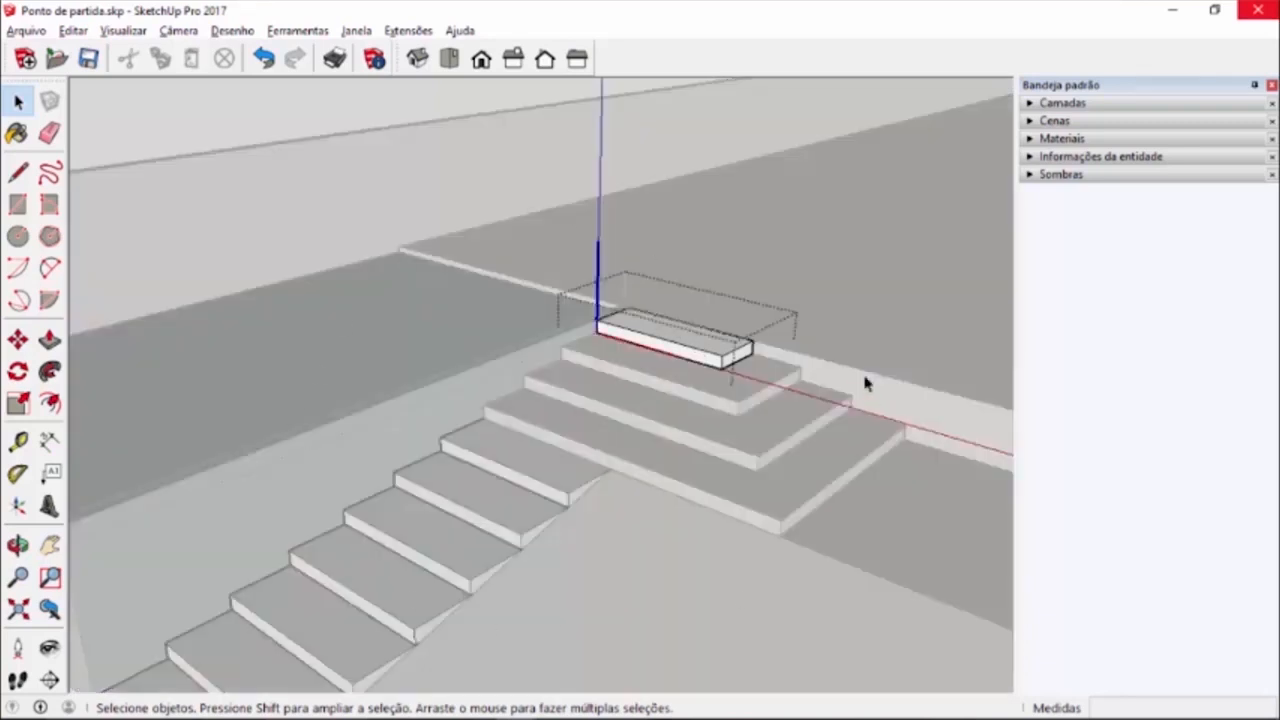
pyautogui.click(158, 141)
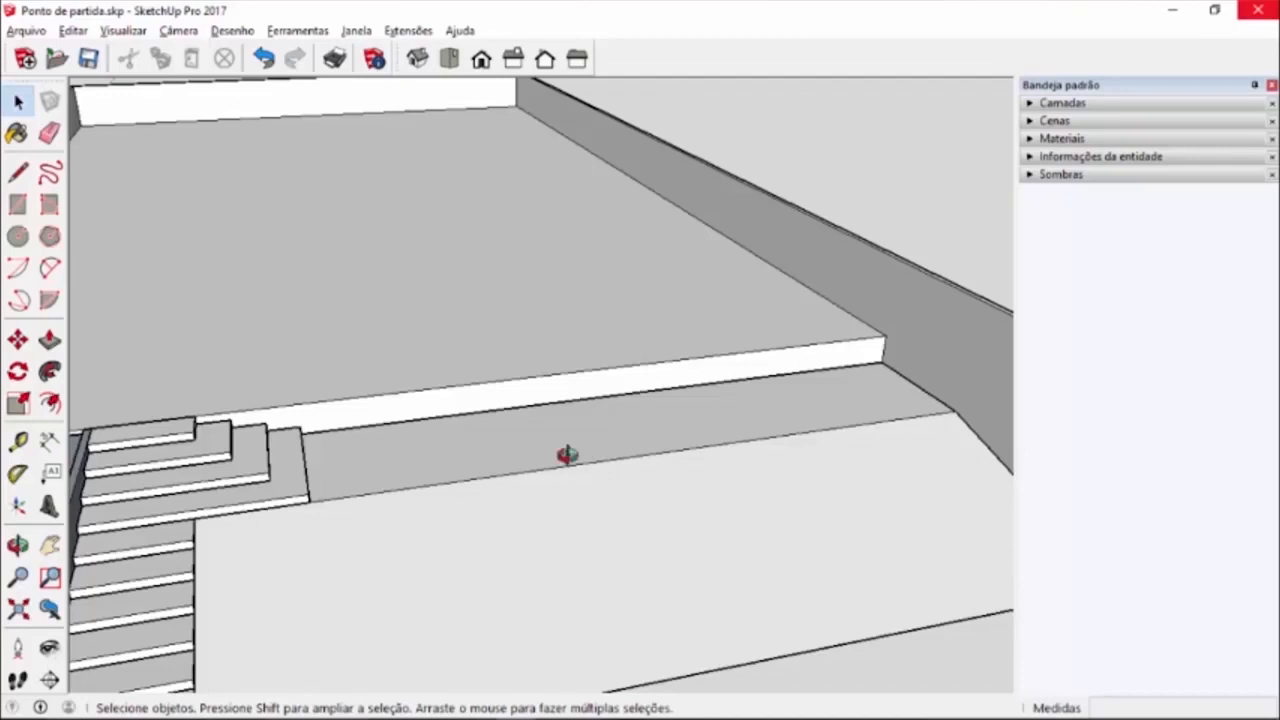
pyautogui.moveTo(566, 451); pyautogui.dragTo(545, 538)
pyautogui.press('space')
pyautogui.scroll(2, 636, 444)
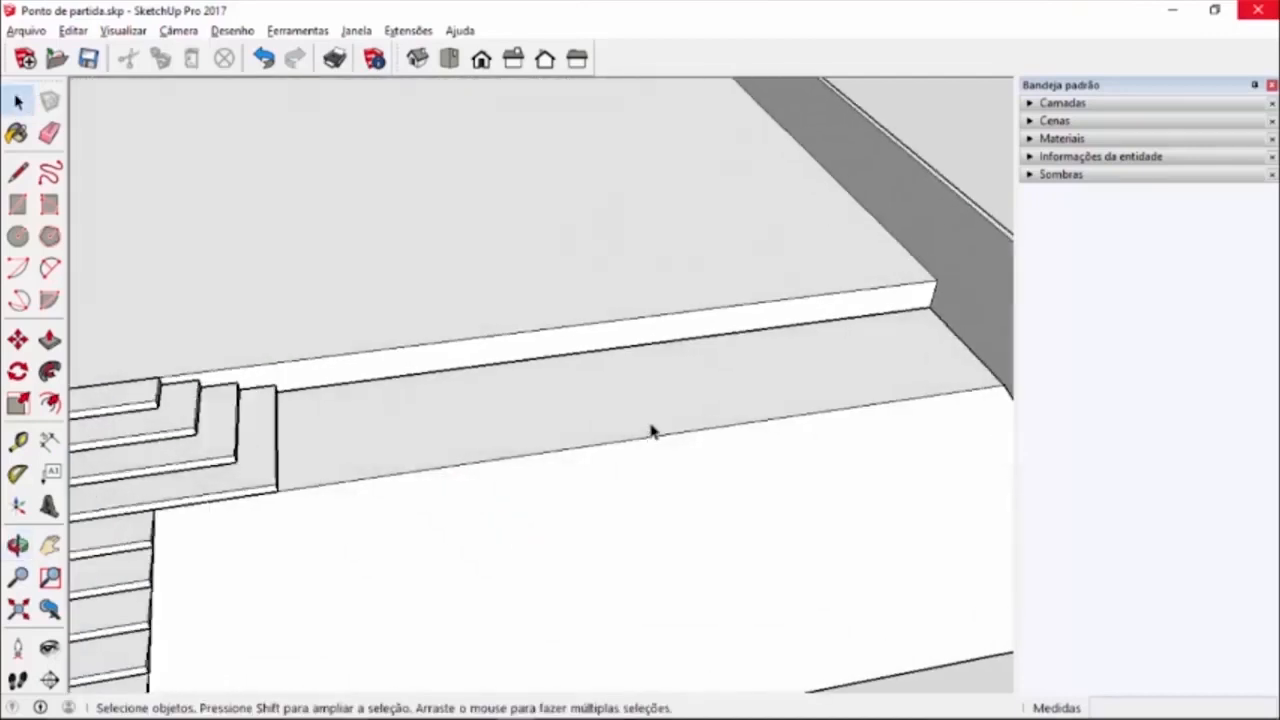
pyautogui.scroll(4, 612, 412)
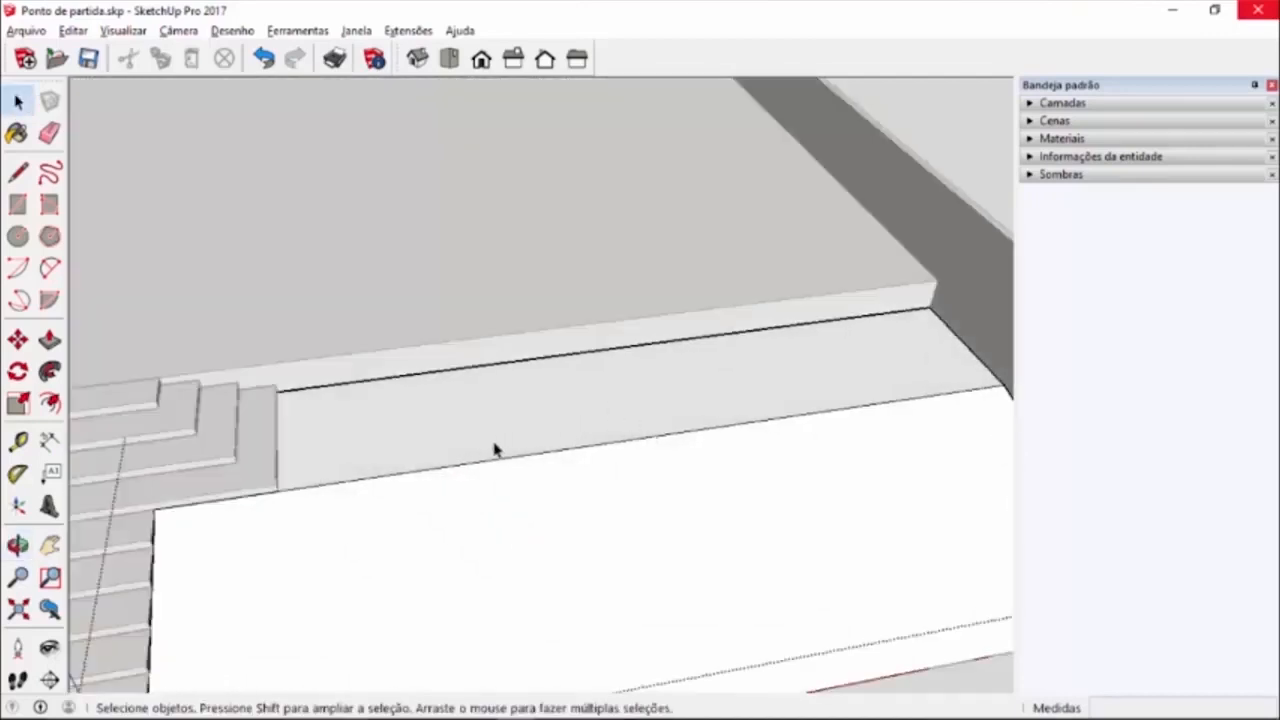
pyautogui.click(18, 441)
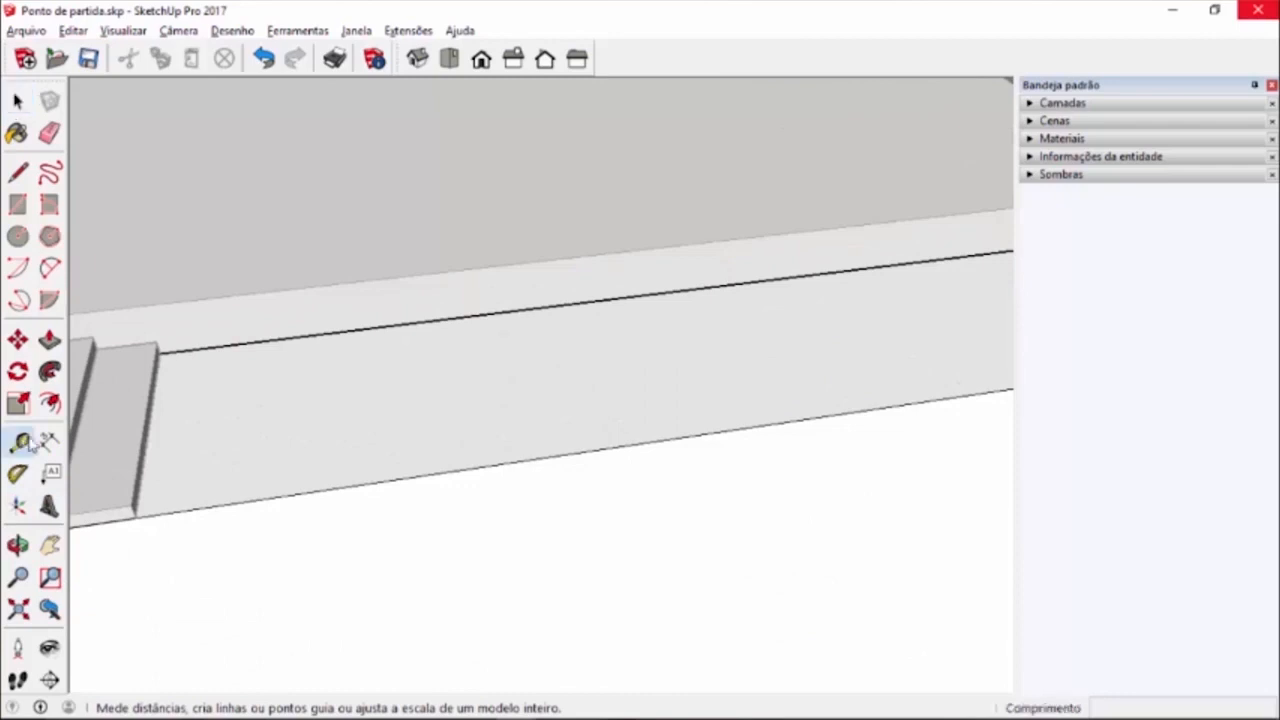
pyautogui.click(408, 478)
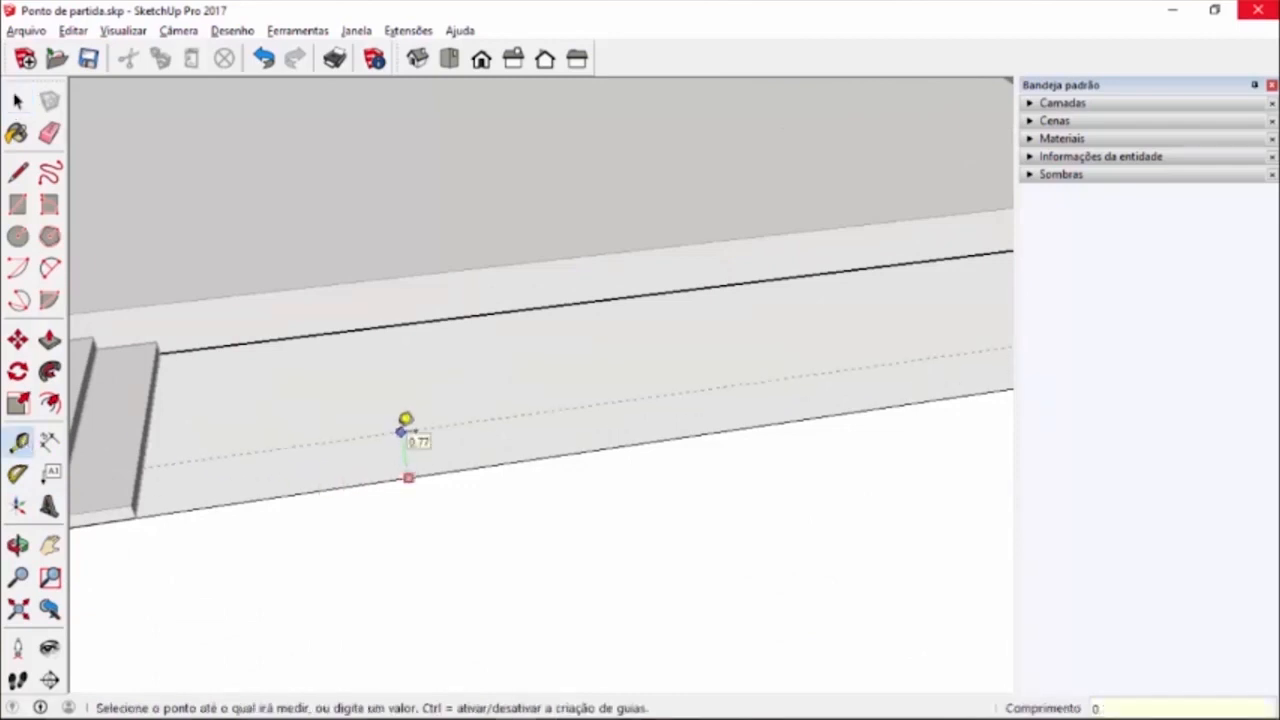
pyautogui.click(405, 420)
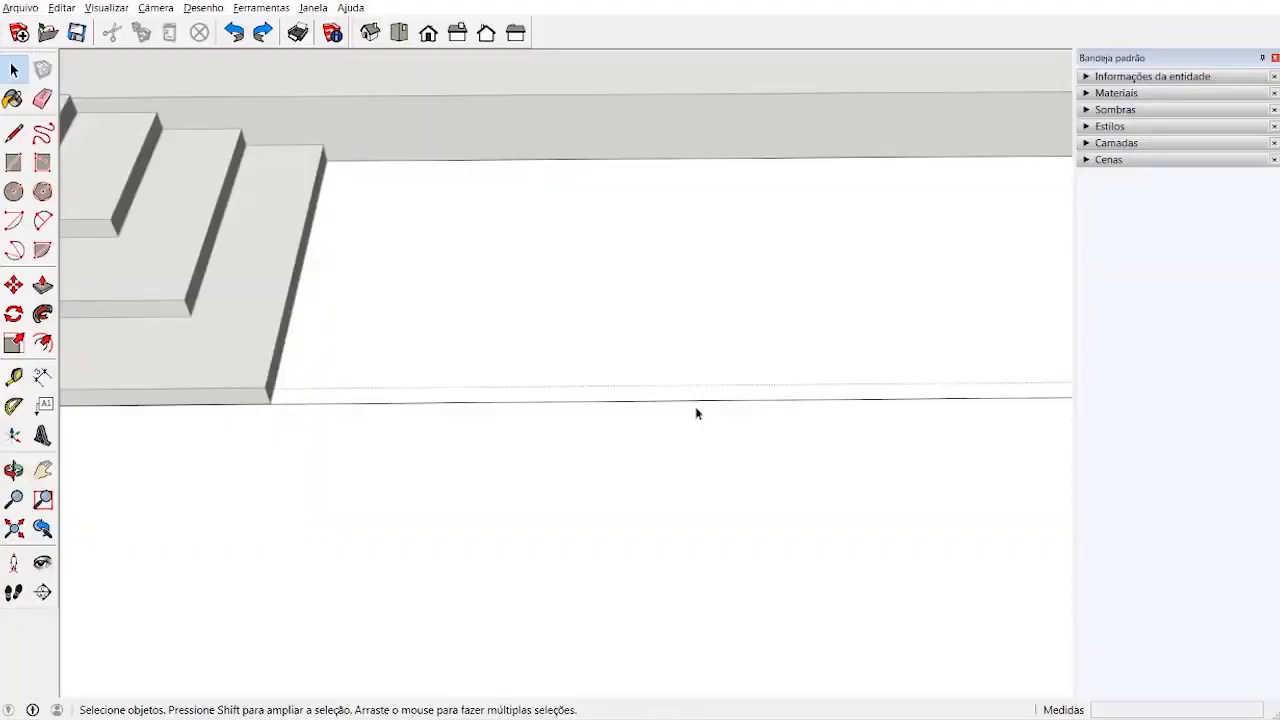
# - Draw a 14.40 m by 0.15 m rectangle along the landing's ramp edge, from the fourth step's side to the far wall
pyautogui.moveTo(688, 415); pyautogui.dragTo(669, 420, button='middle')
pyautogui.scroll(3, 234, 393)
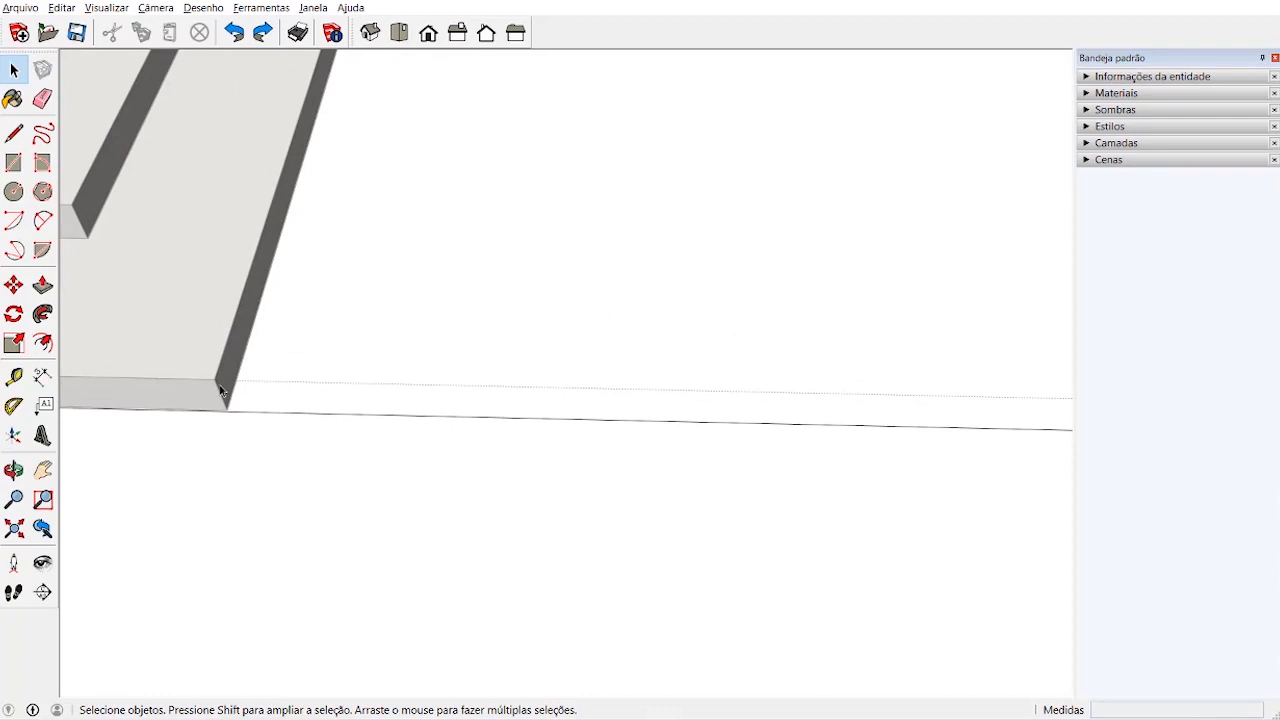
pyautogui.scroll(2, 247, 388)
pyautogui.moveTo(260, 380); pyautogui.dragTo(229, 362, button='middle')
pyautogui.scroll(-2, 271, 357)
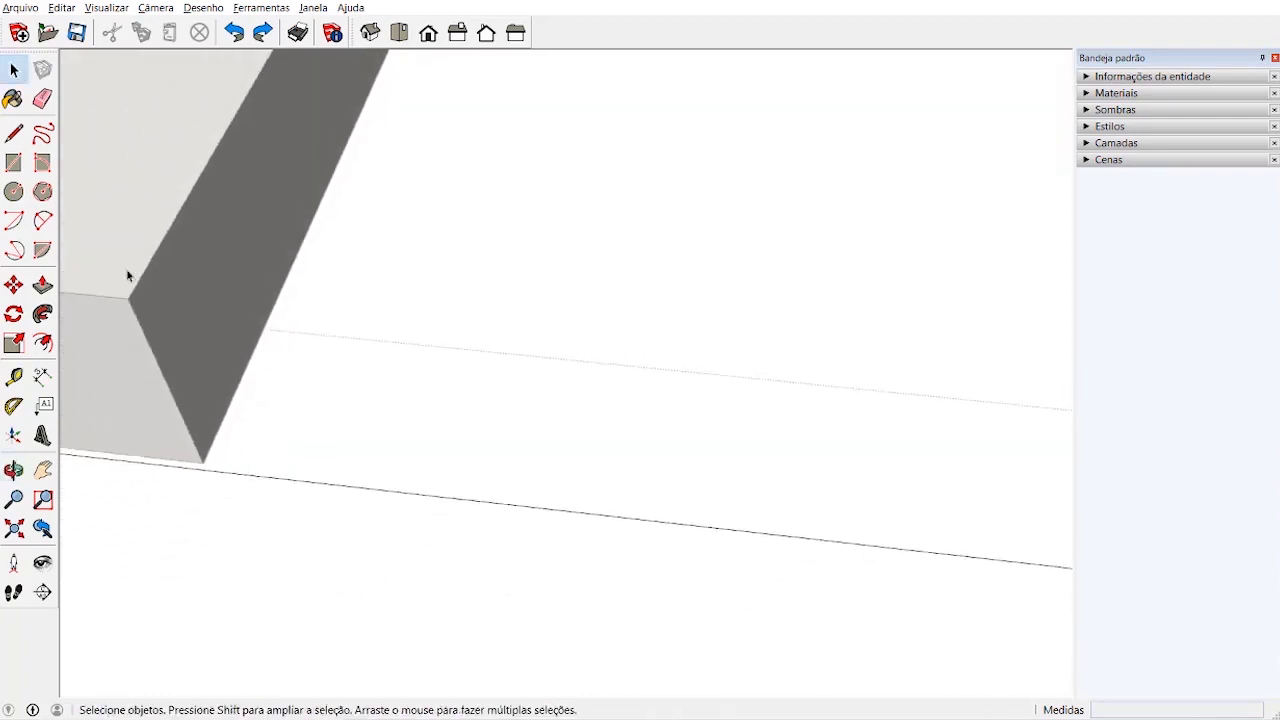
pyautogui.click(14, 162)
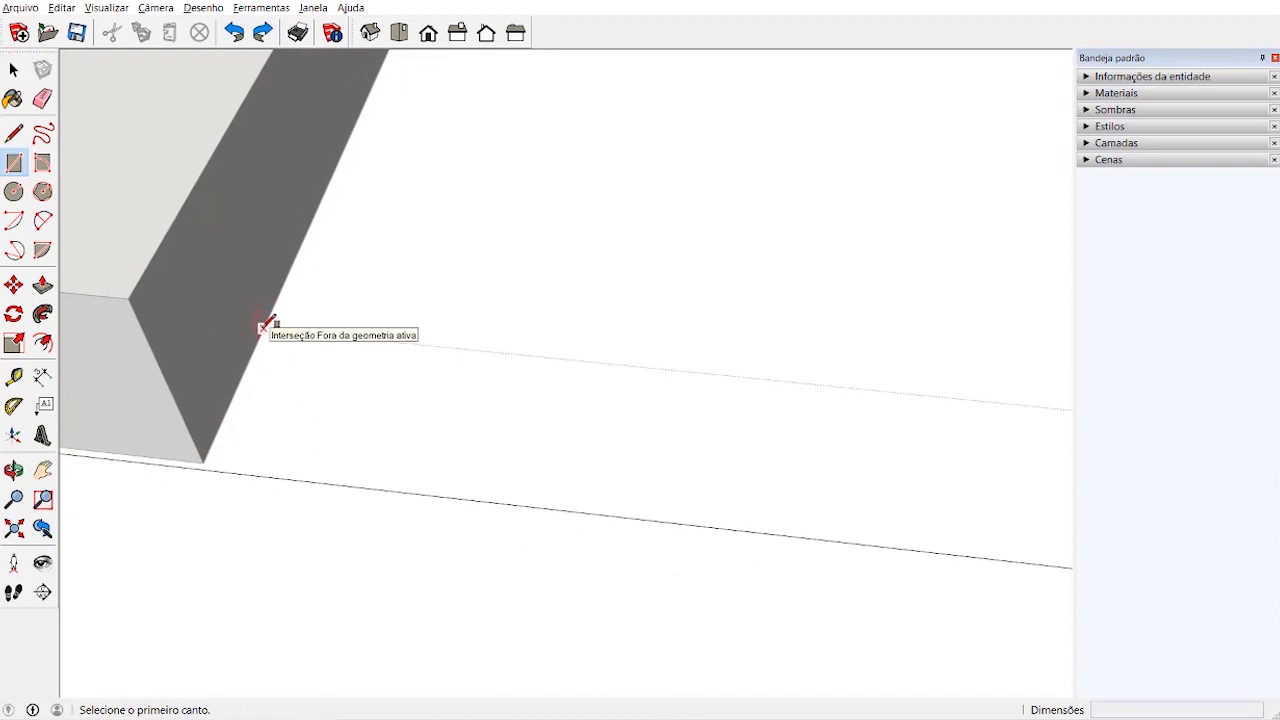
pyautogui.scroll(-6, 265, 327)
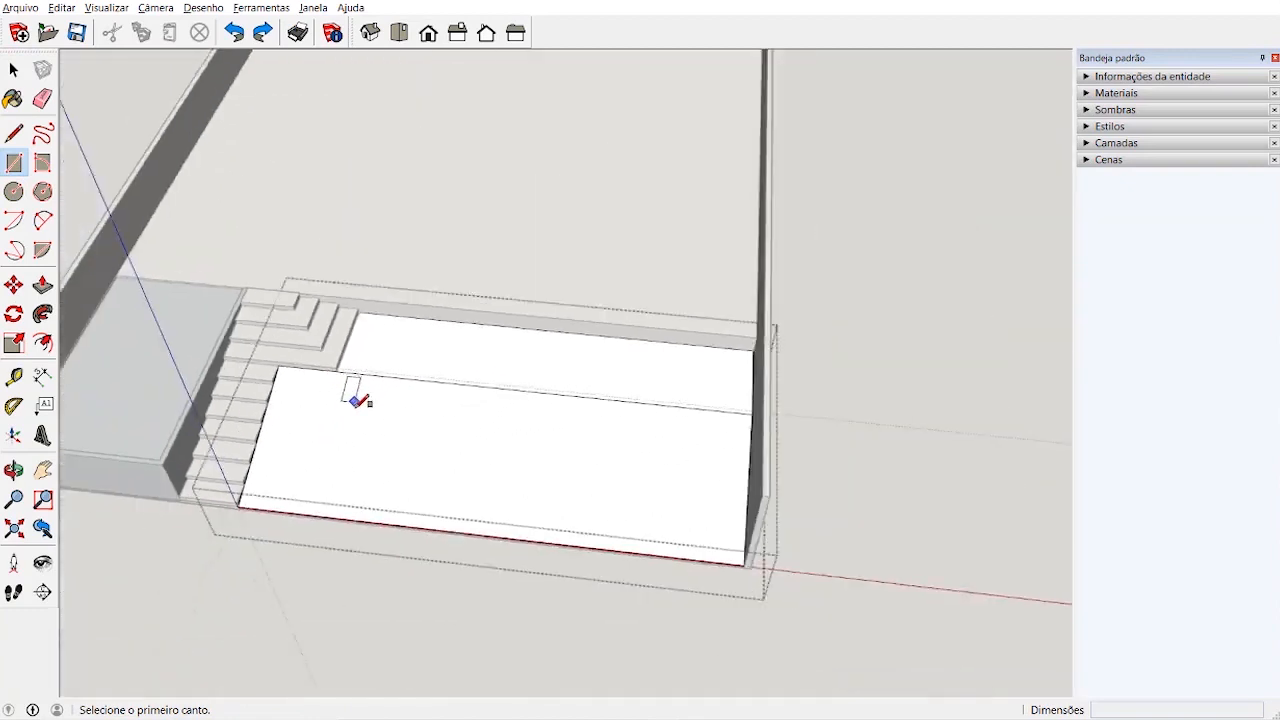
pyautogui.scroll(-3, 355, 400)
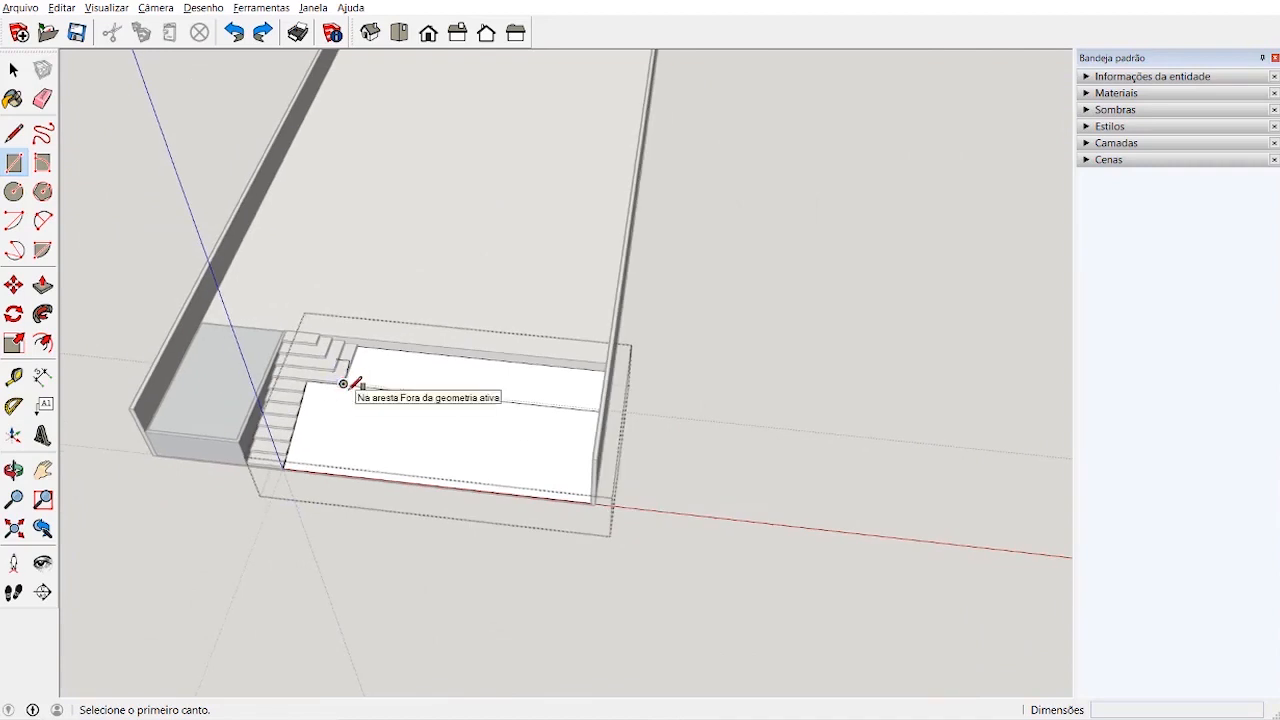
pyautogui.scroll(6, 351, 372)
pyautogui.scroll(4, 366, 364)
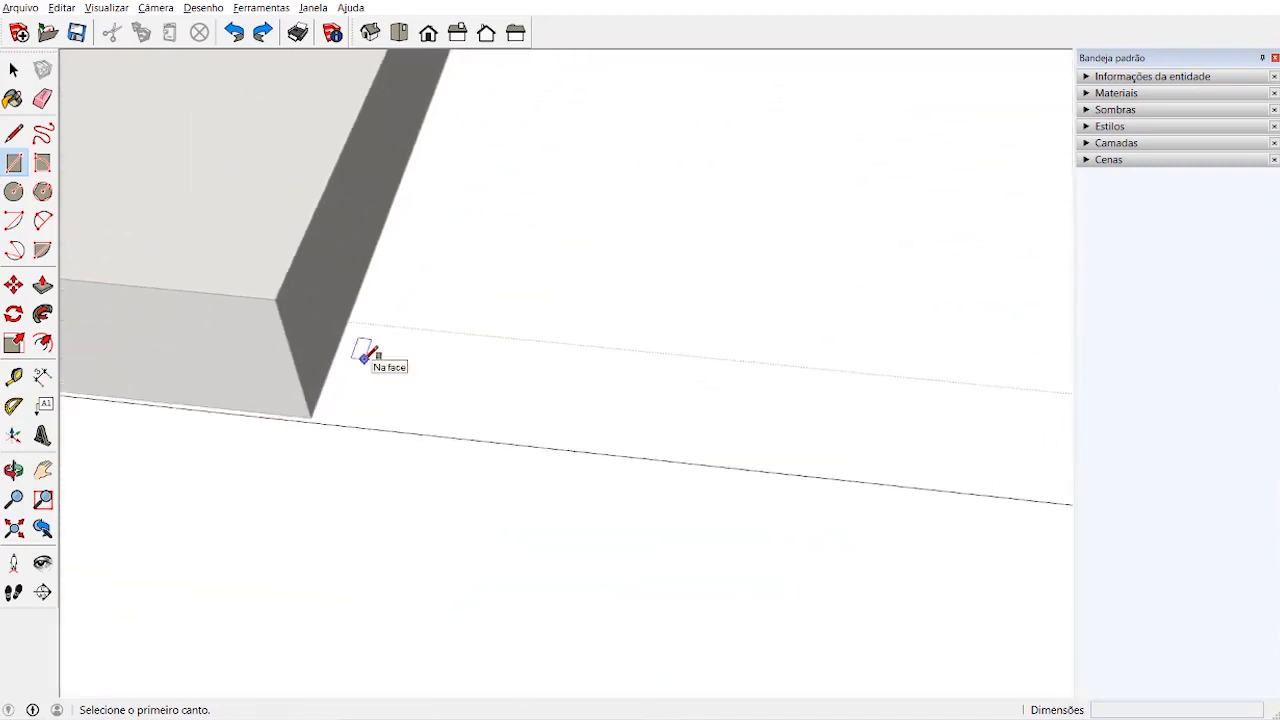
pyautogui.click(343, 313)
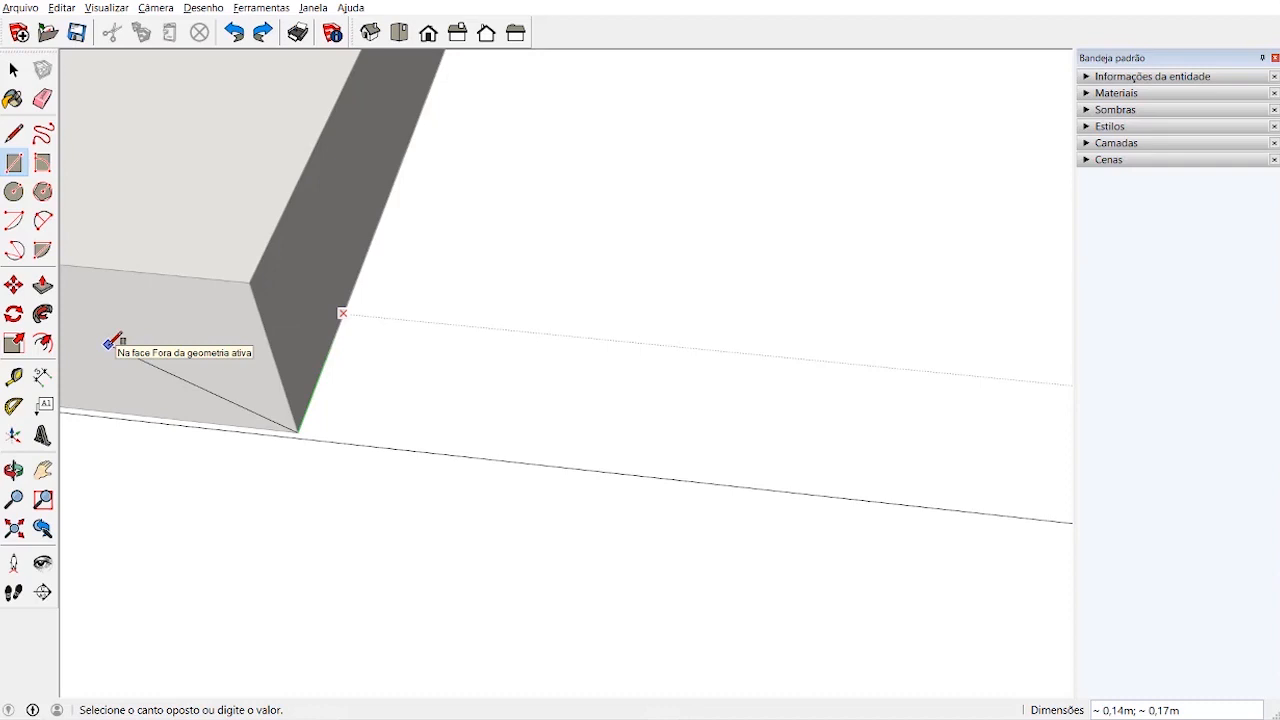
pyautogui.scroll(-4, 112, 342)
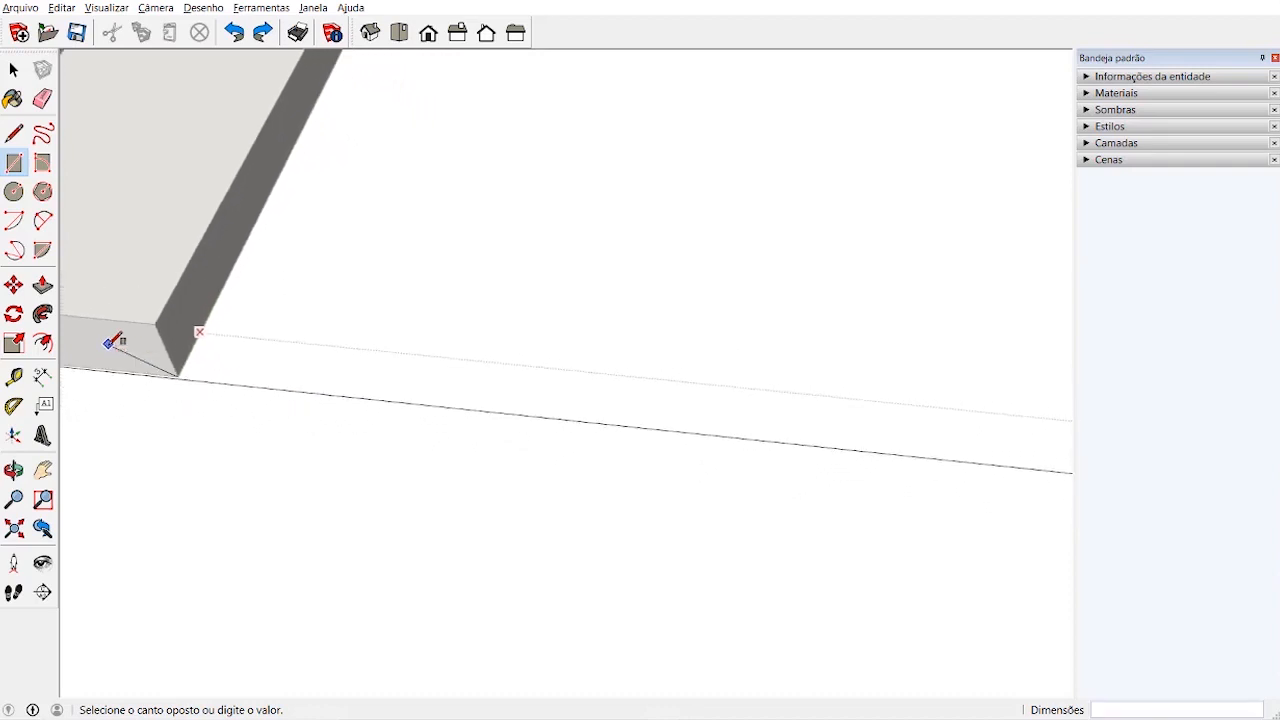
pyautogui.scroll(-8, 112, 342)
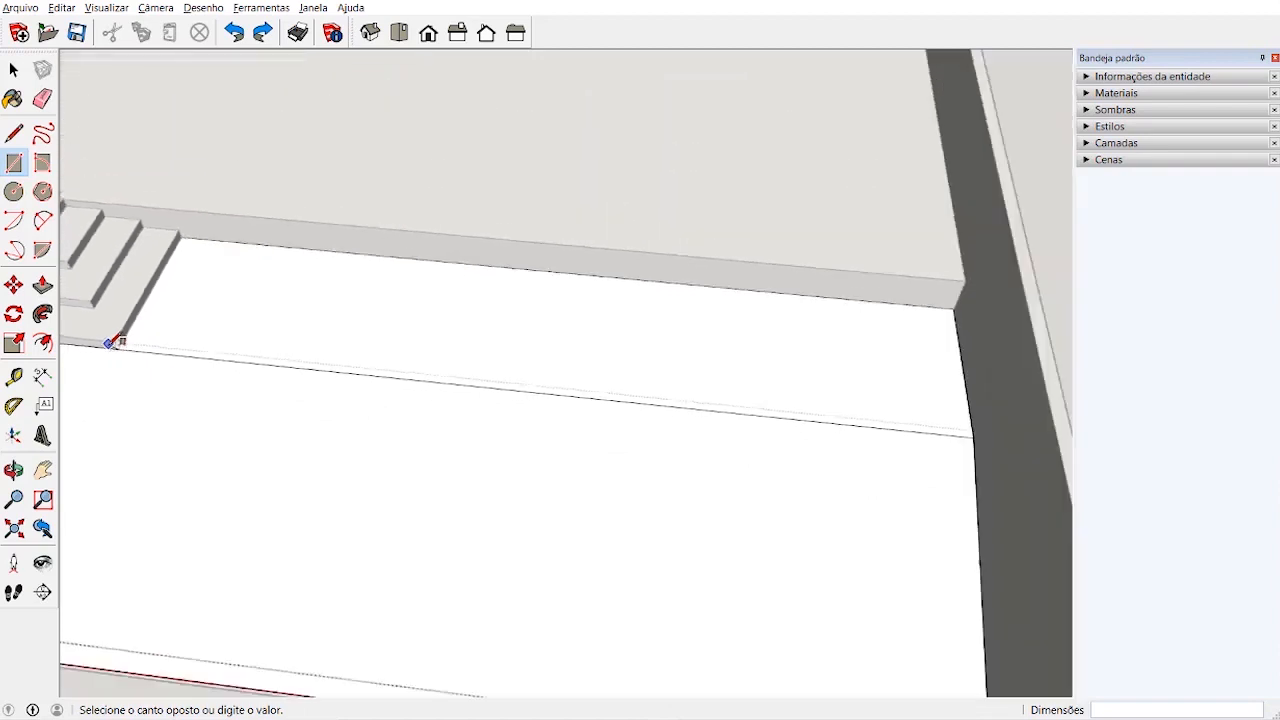
pyautogui.scroll(-2, 112, 342)
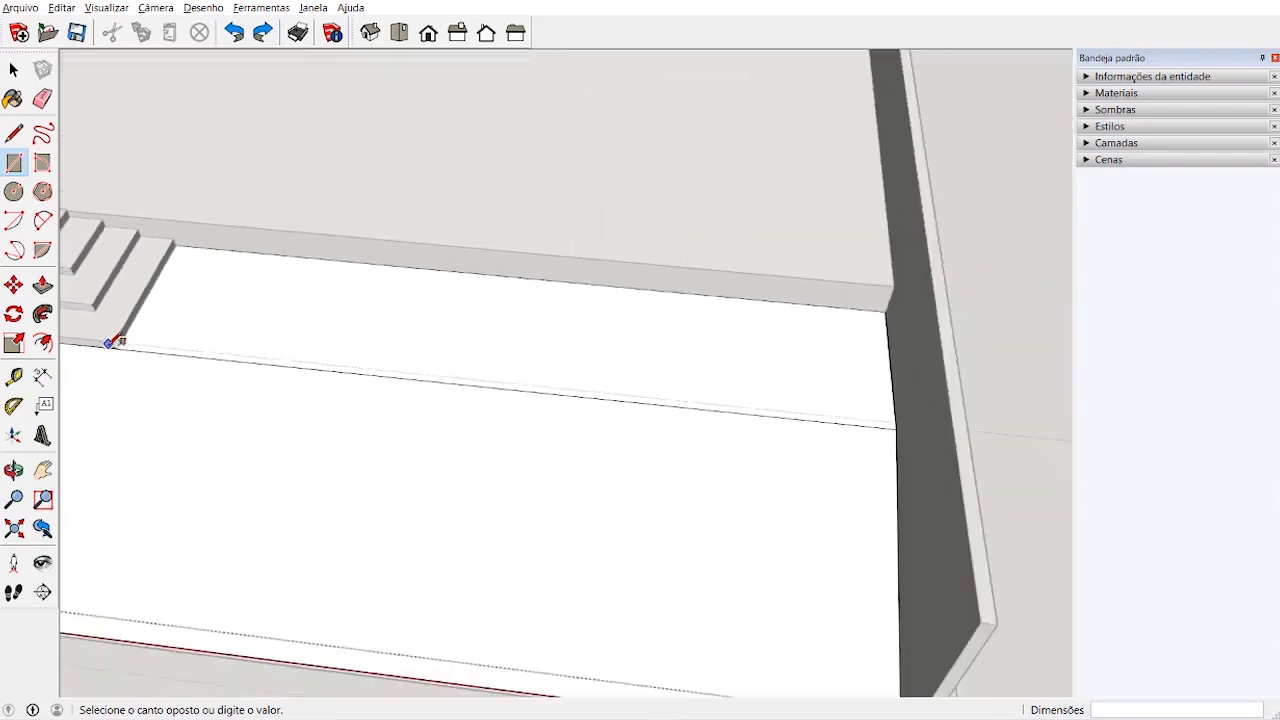
pyautogui.scroll(1, 180, 336)
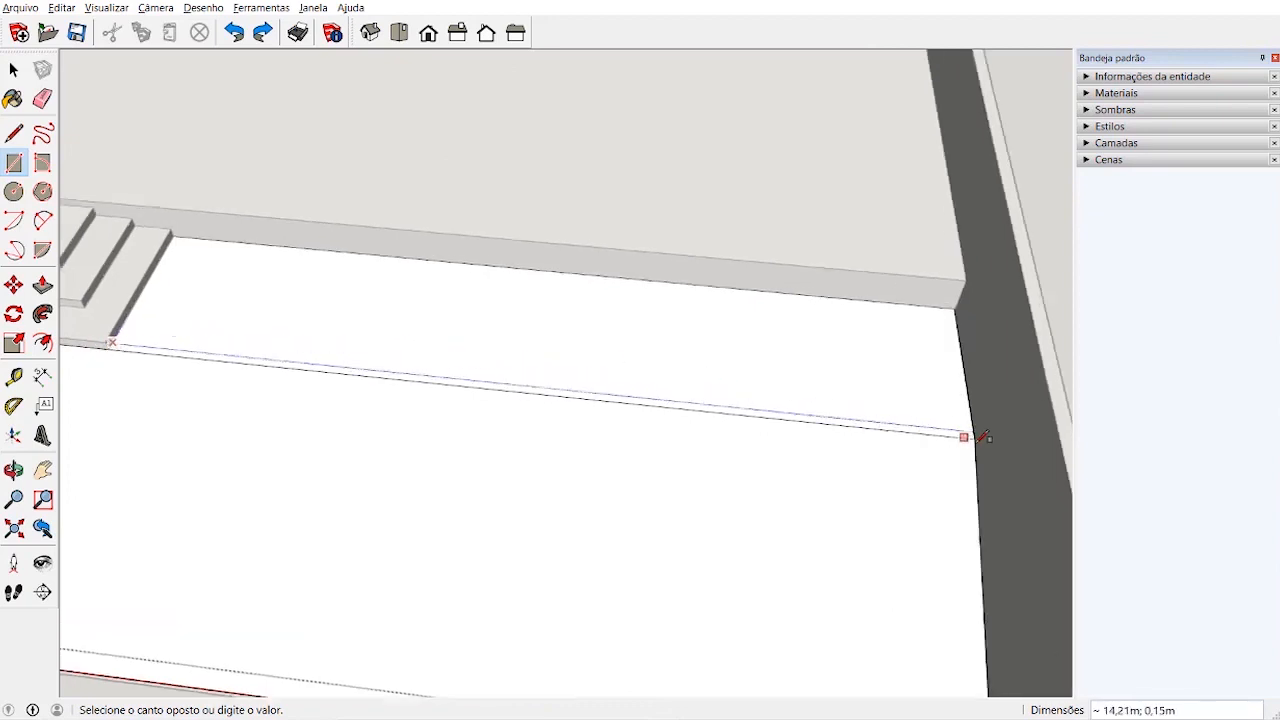
pyautogui.scroll(4, 976, 438)
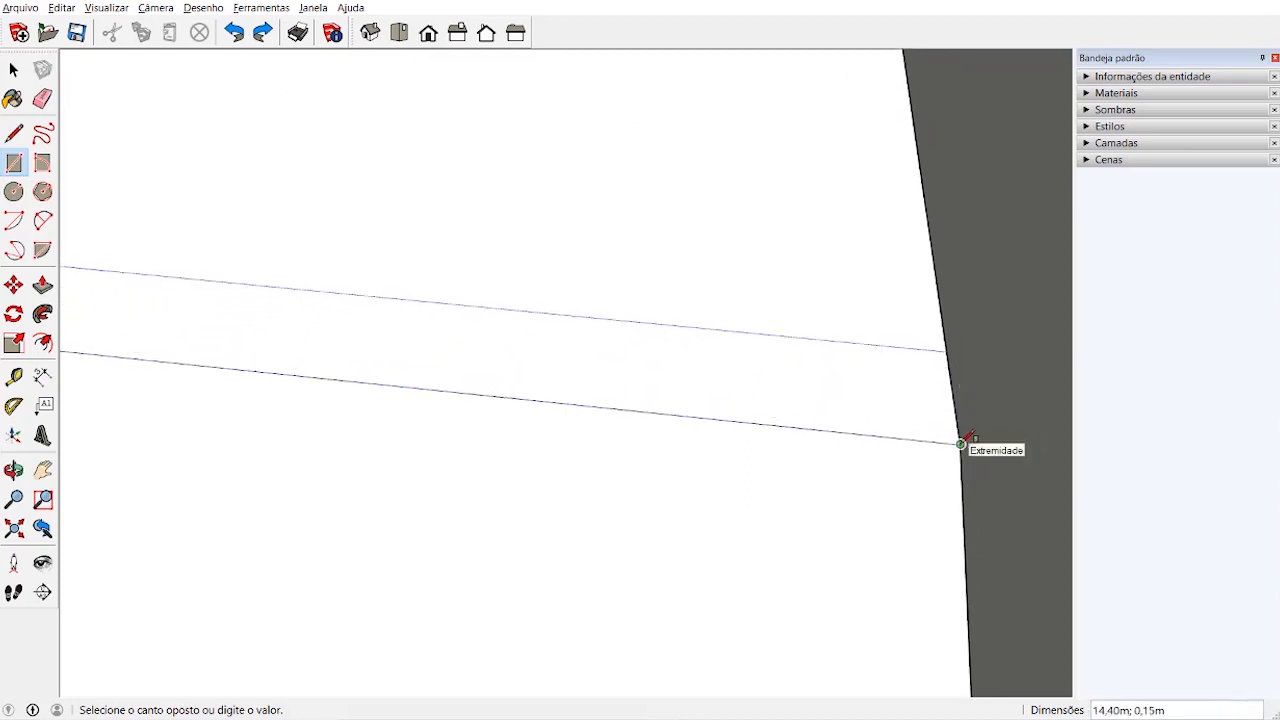
pyautogui.click(961, 443)
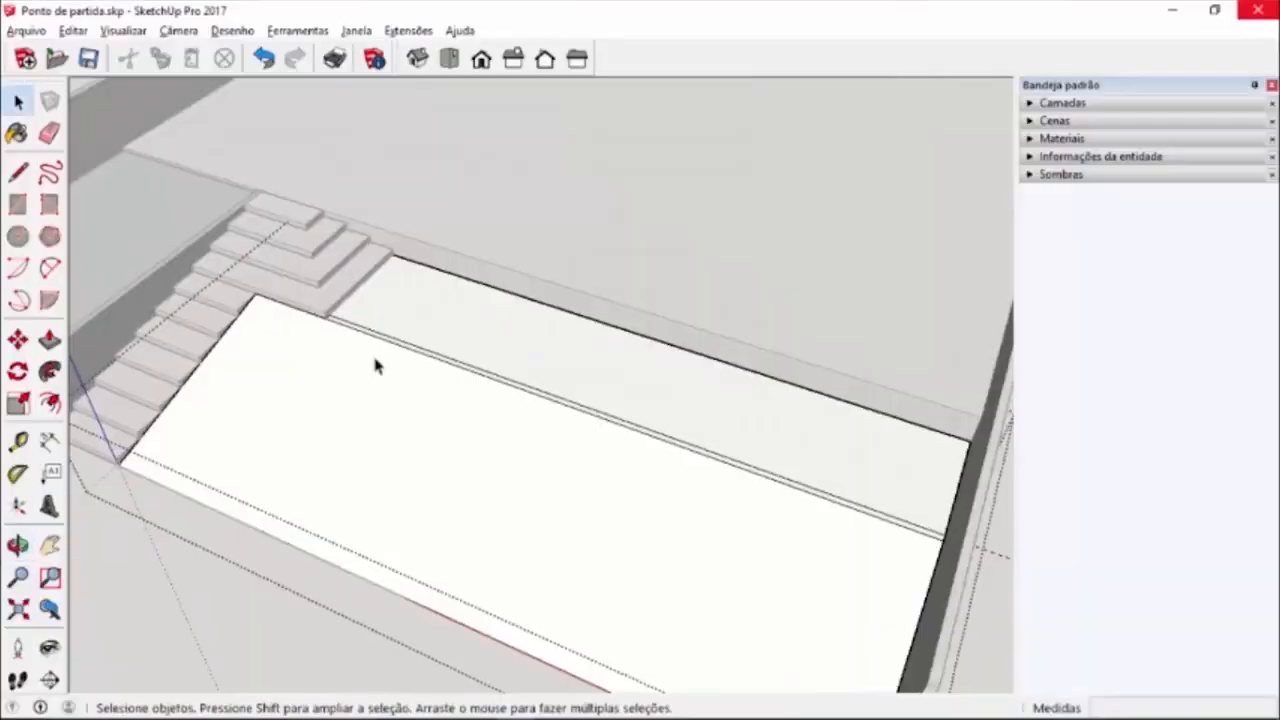
# - Raise the narrow strip between landing and ramp by 0.18 with Push/Pull, level with the adjoining step's top corner
pyautogui.scroll(5, 375, 366)
pyautogui.click(381, 322)
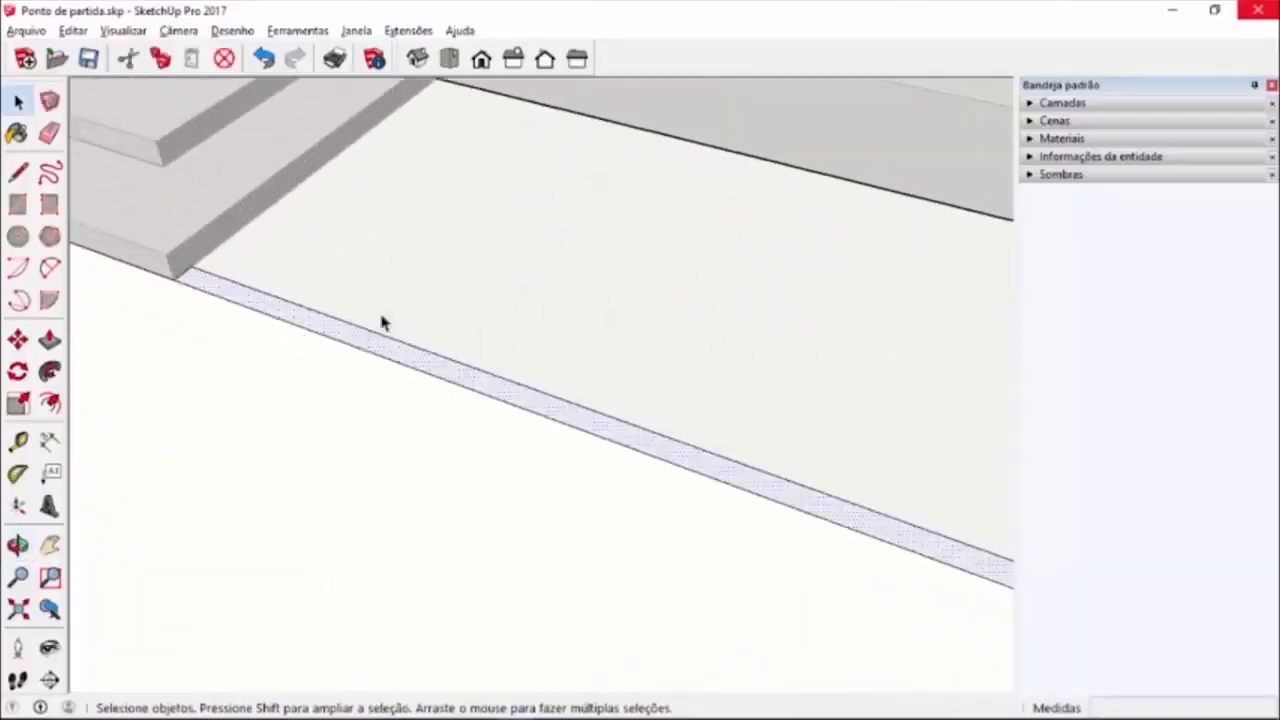
pyautogui.click(377, 333)
pyautogui.click(371, 353)
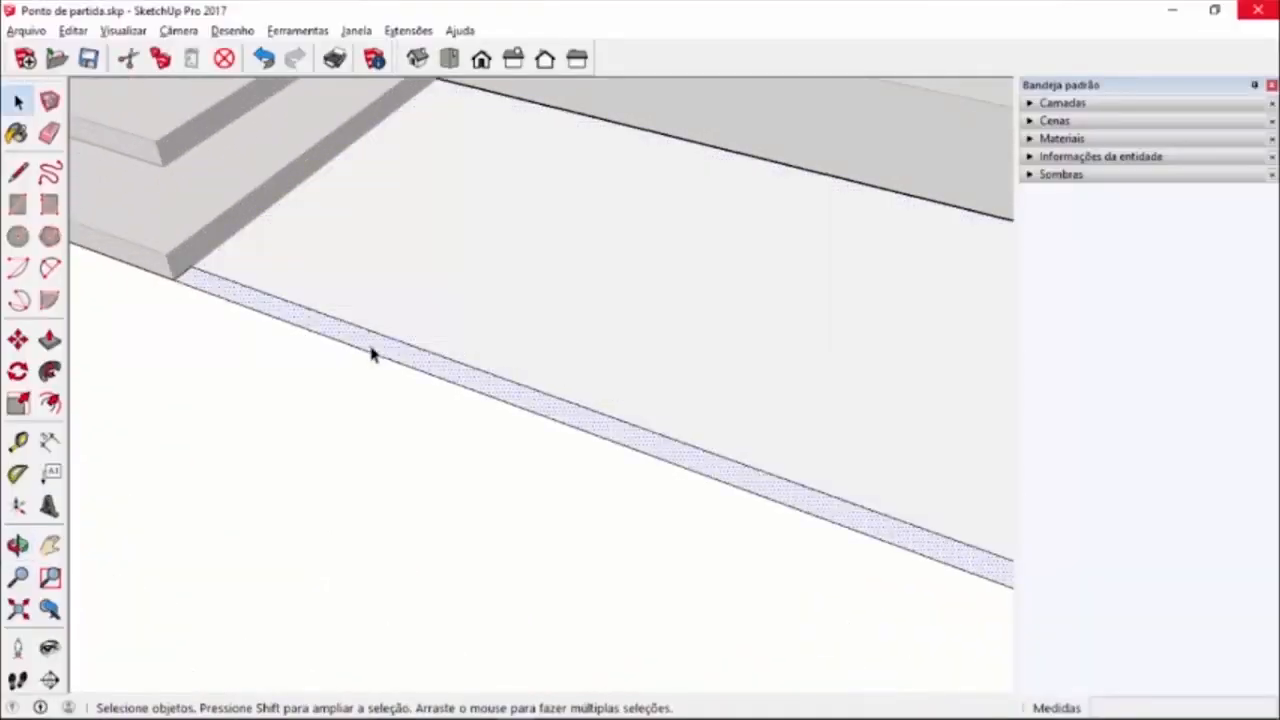
pyautogui.click(50, 341)
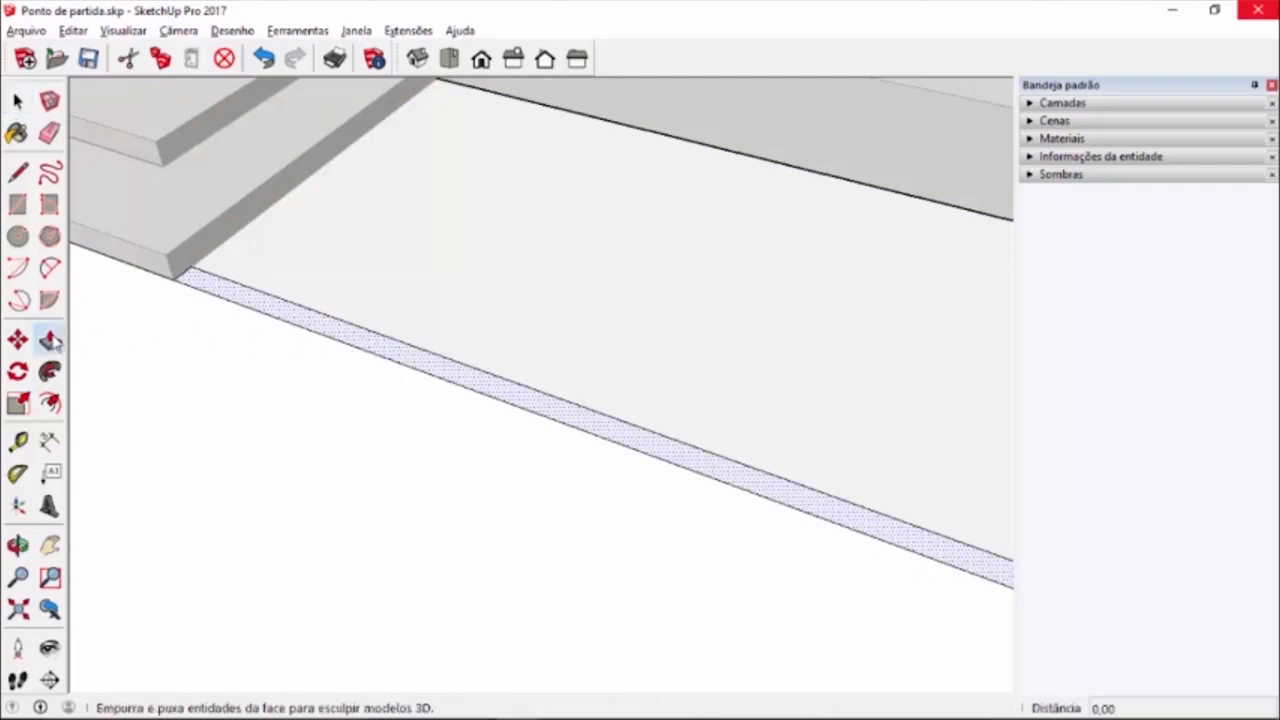
pyautogui.click(296, 326)
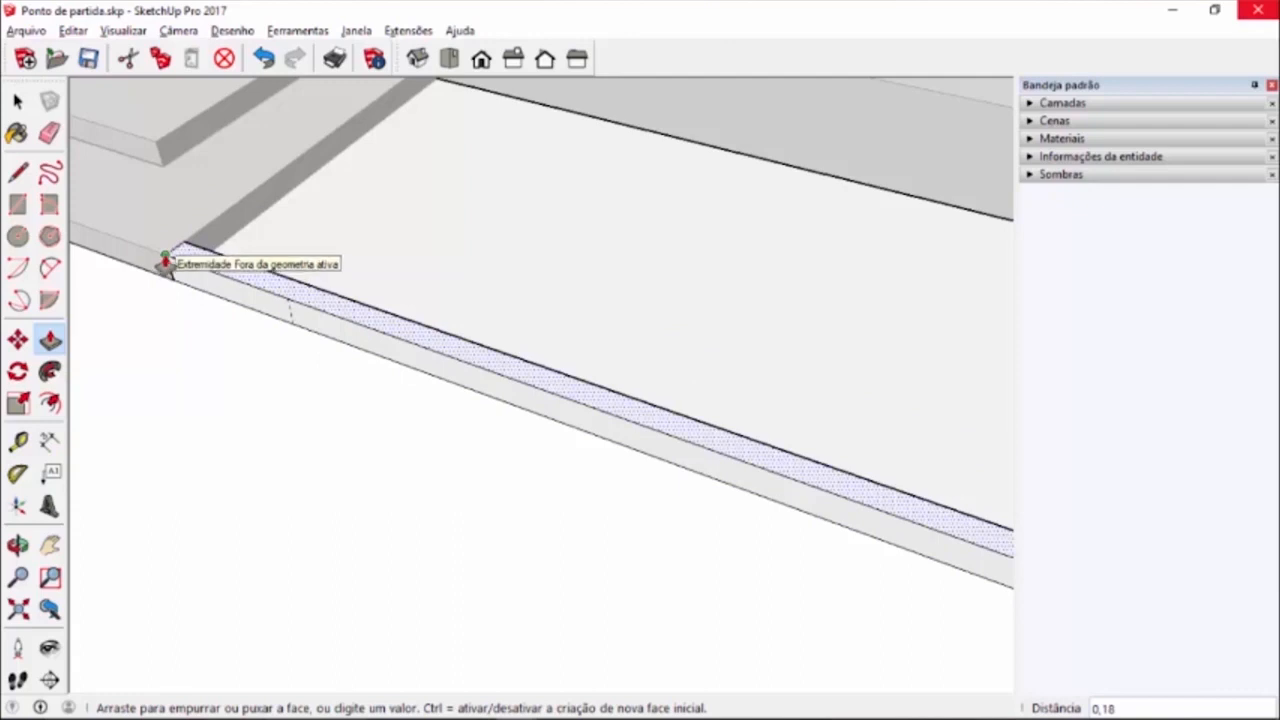
pyautogui.click(165, 263)
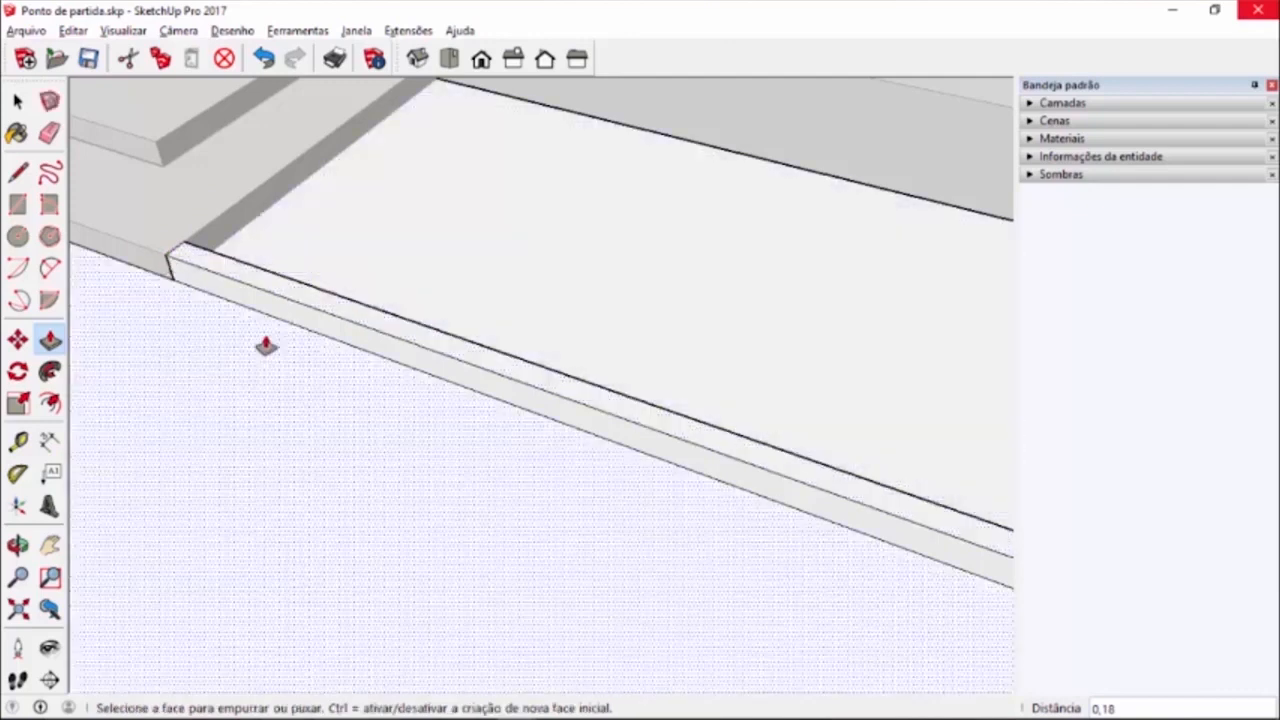
pyautogui.moveTo(265, 346); pyautogui.dragTo(538, 342, button='middle')
pyautogui.scroll(-8, 400, 325)
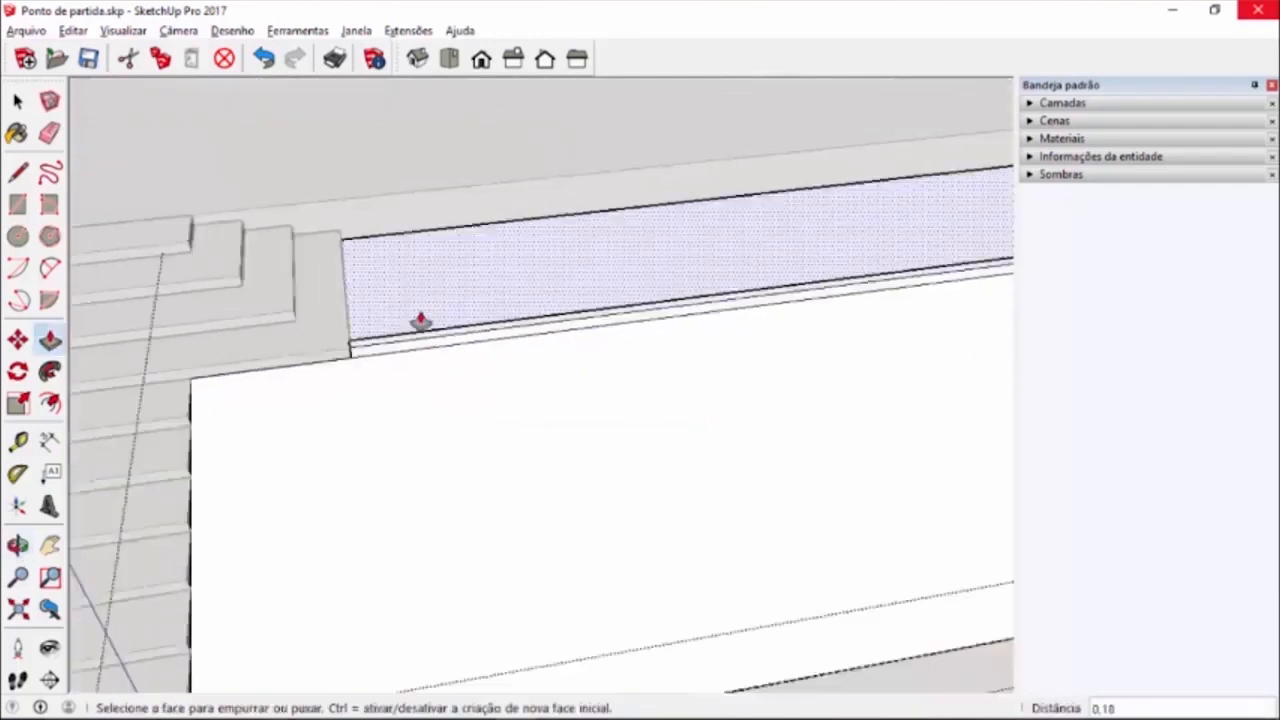
pyautogui.scroll(2, 524, 282)
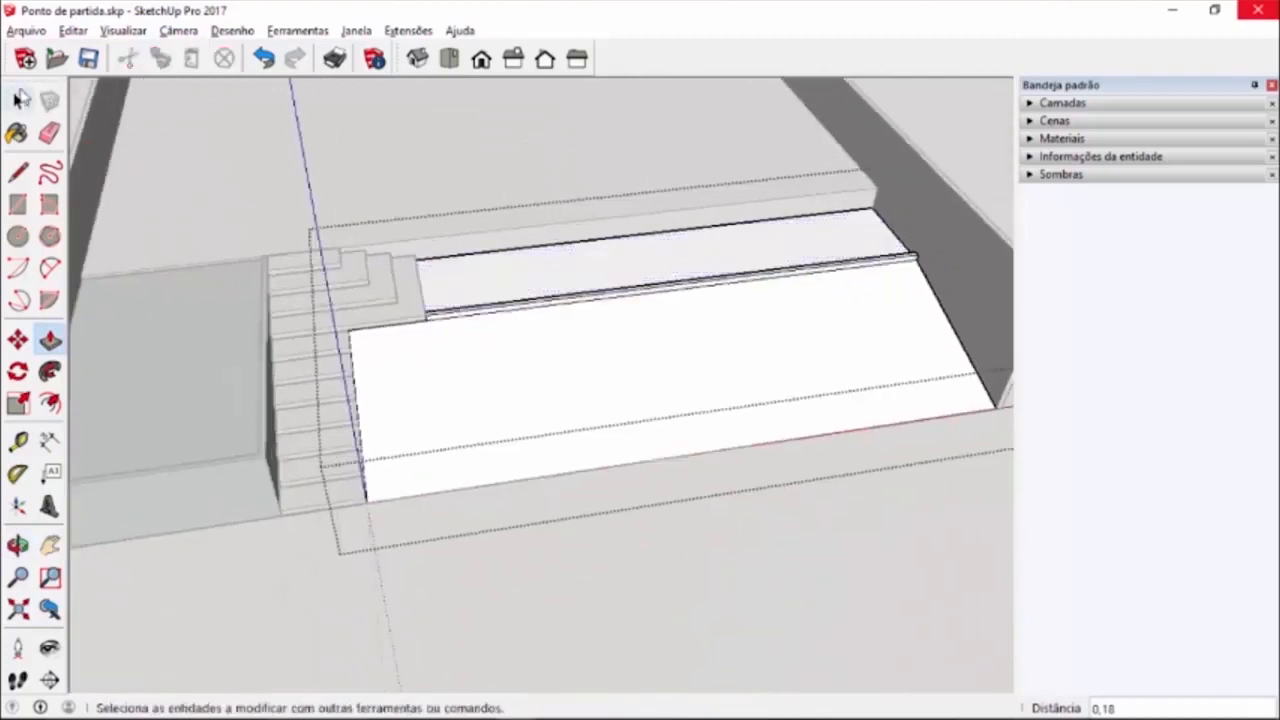
pyautogui.click(17, 101)
pyautogui.scroll(3, 705, 535)
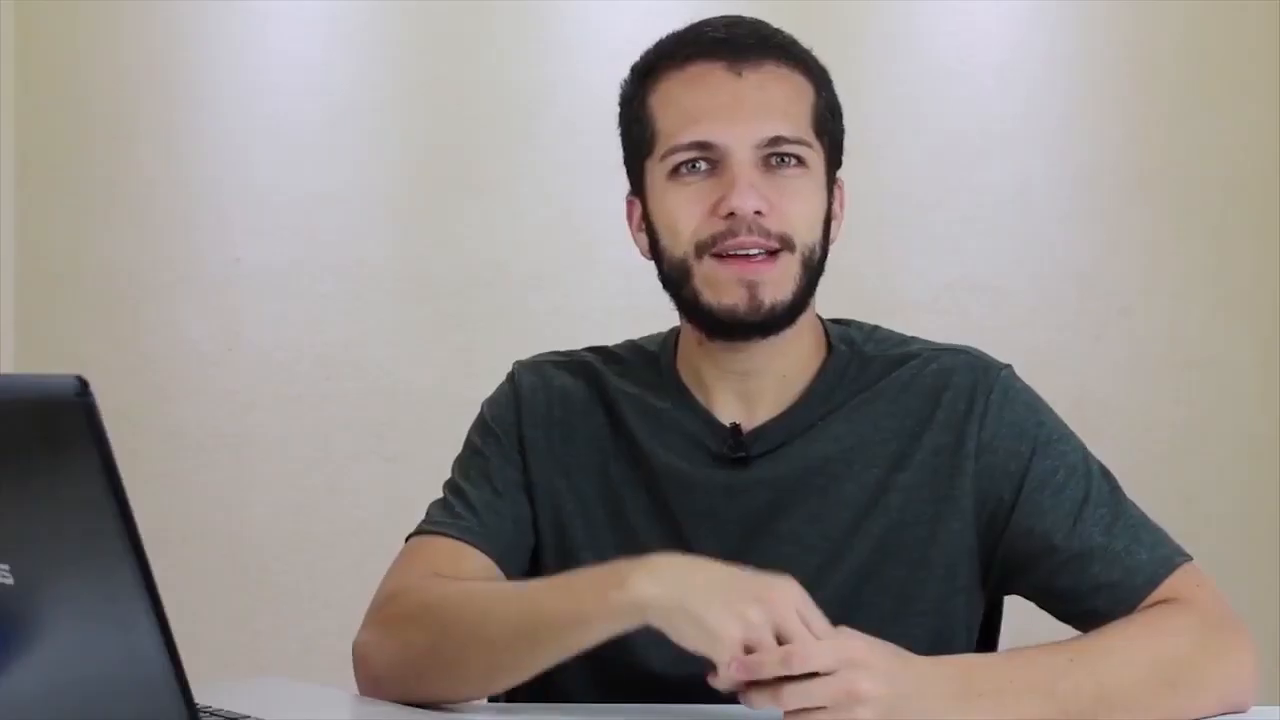
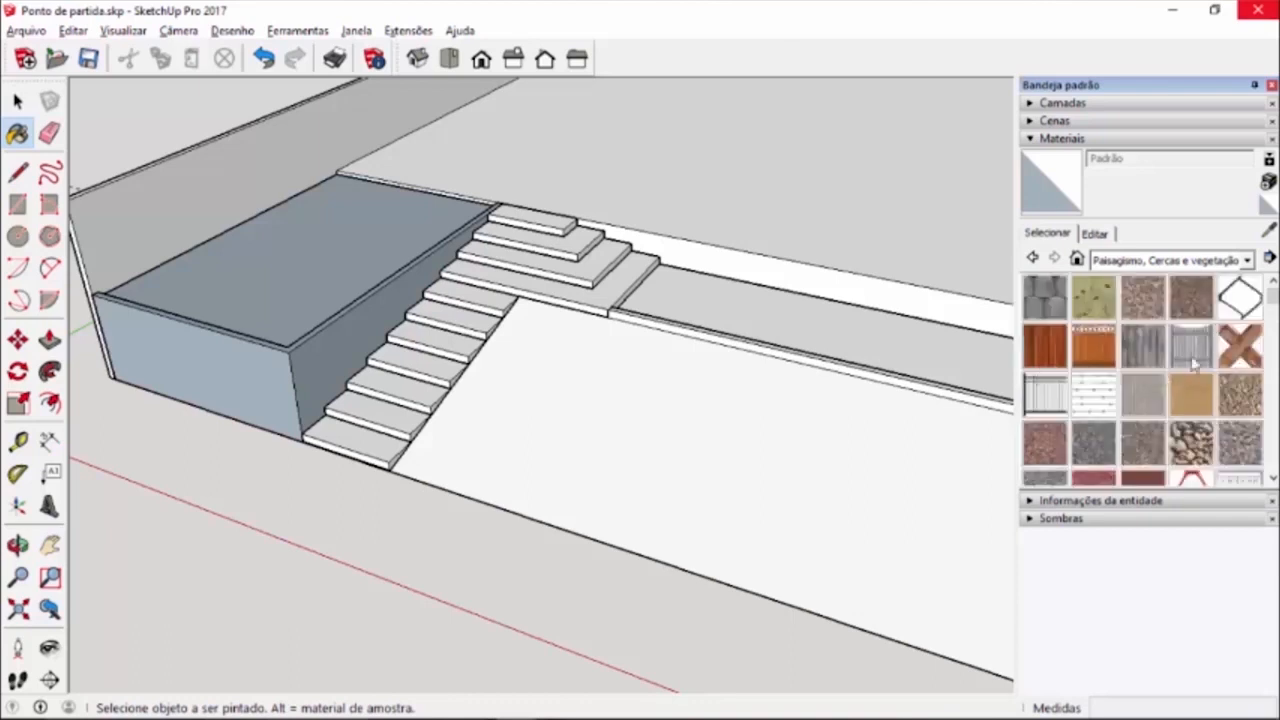
# - Try painting the whole planter with the Grama verde clara landscaping material, and undo the paint
pyautogui.scroll(-4, 1143, 350)
pyautogui.click(1045, 315)
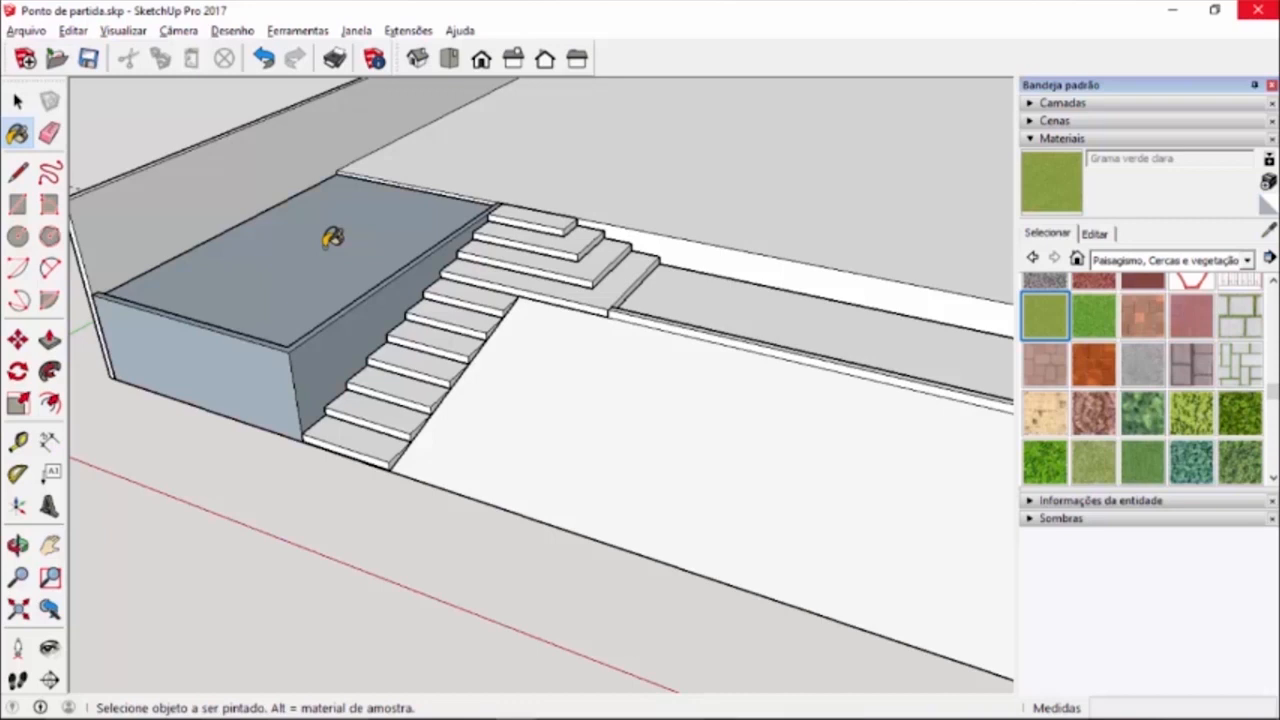
pyautogui.click(300, 248)
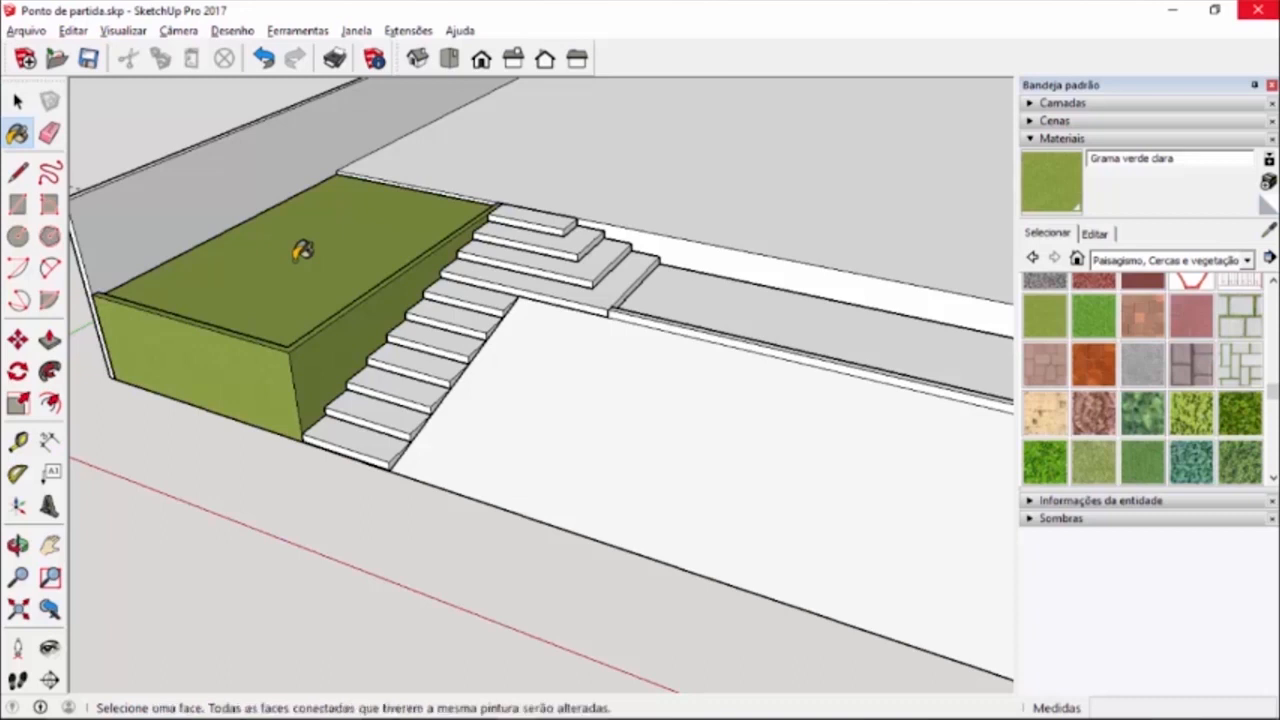
pyautogui.hotkey('ctrl', 'z')
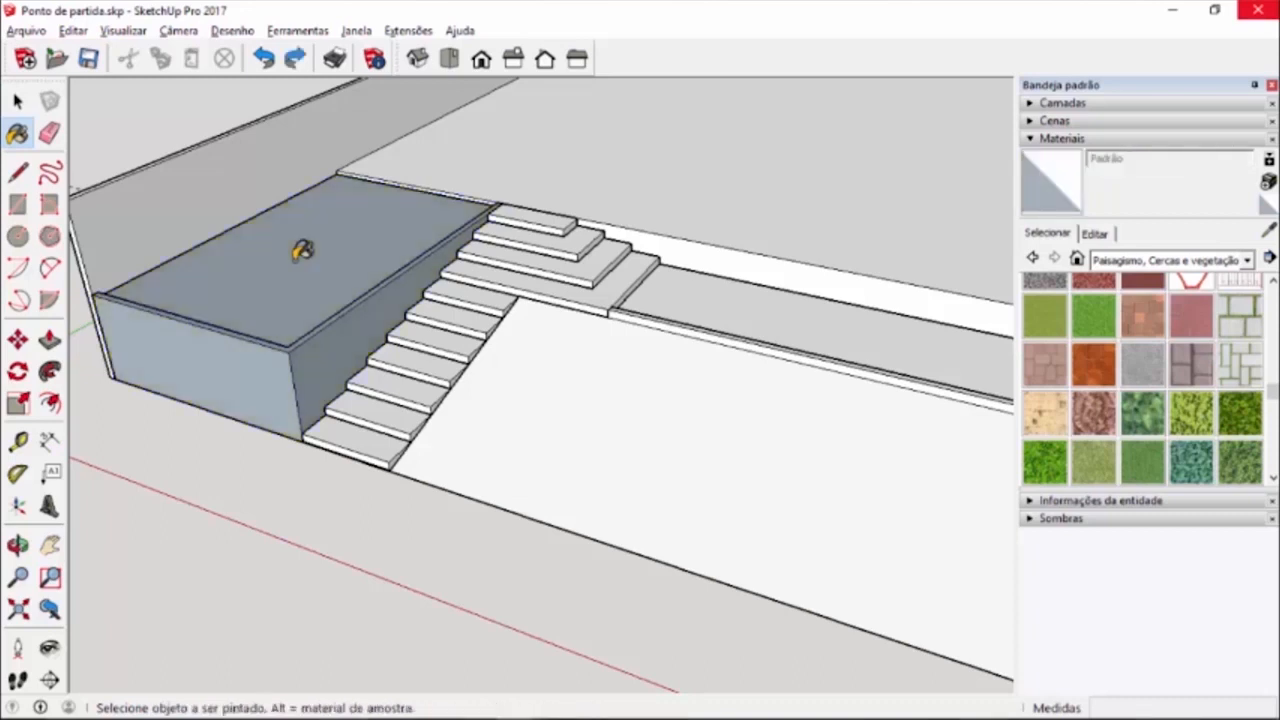
# - Open the planter object for editing and paint only its top face with the Grama verde clara material
pyautogui.click(17, 100)
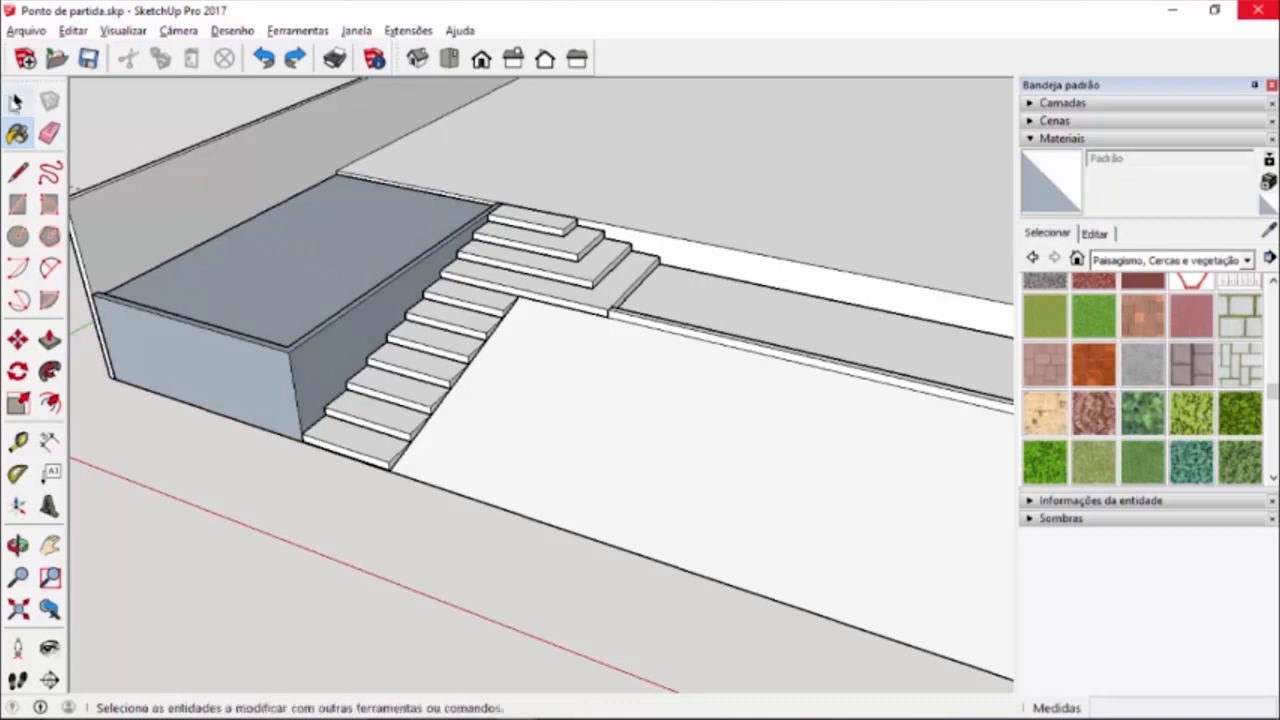
pyautogui.doubleClick(306, 258)
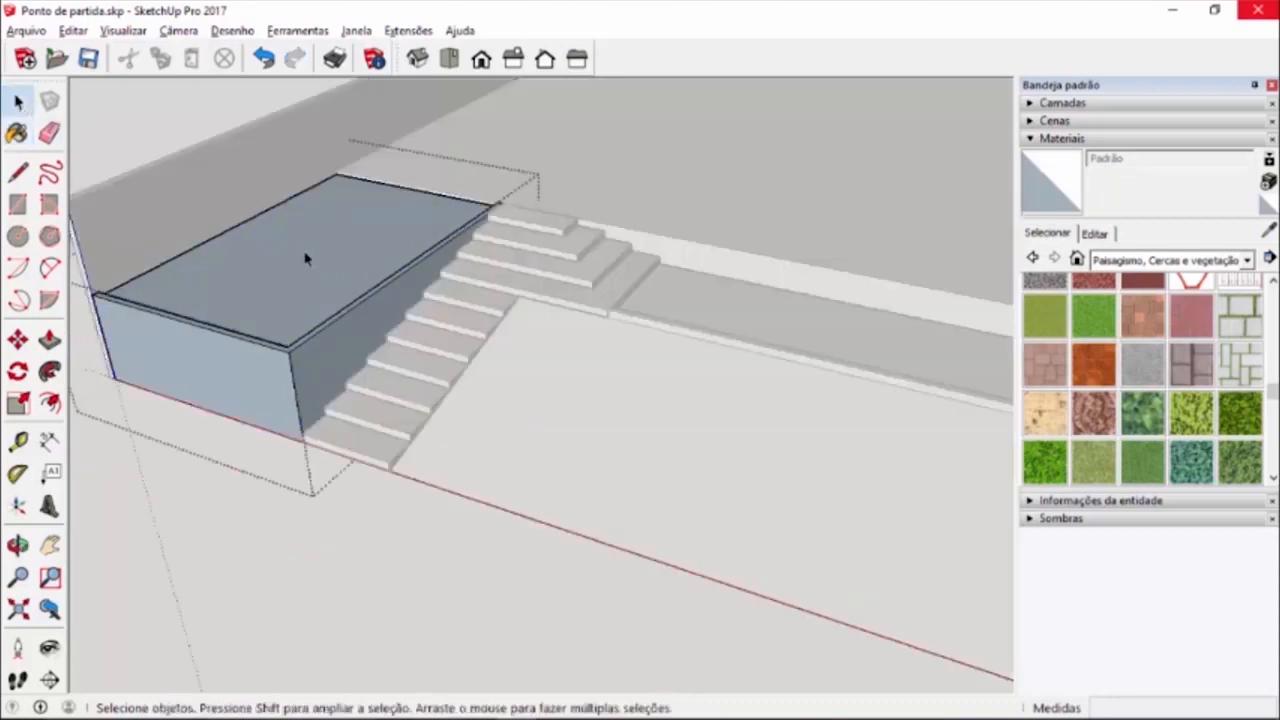
pyautogui.click(306, 258)
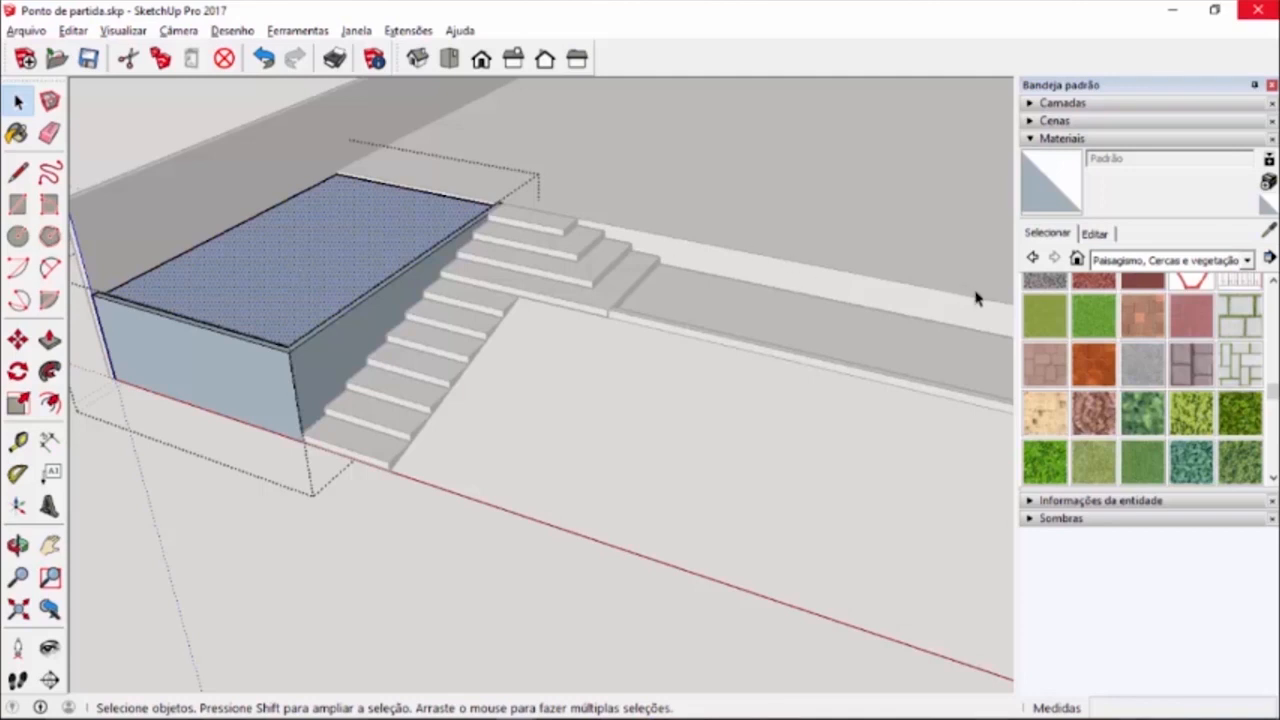
pyautogui.click(1040, 318)
pyautogui.click(338, 252)
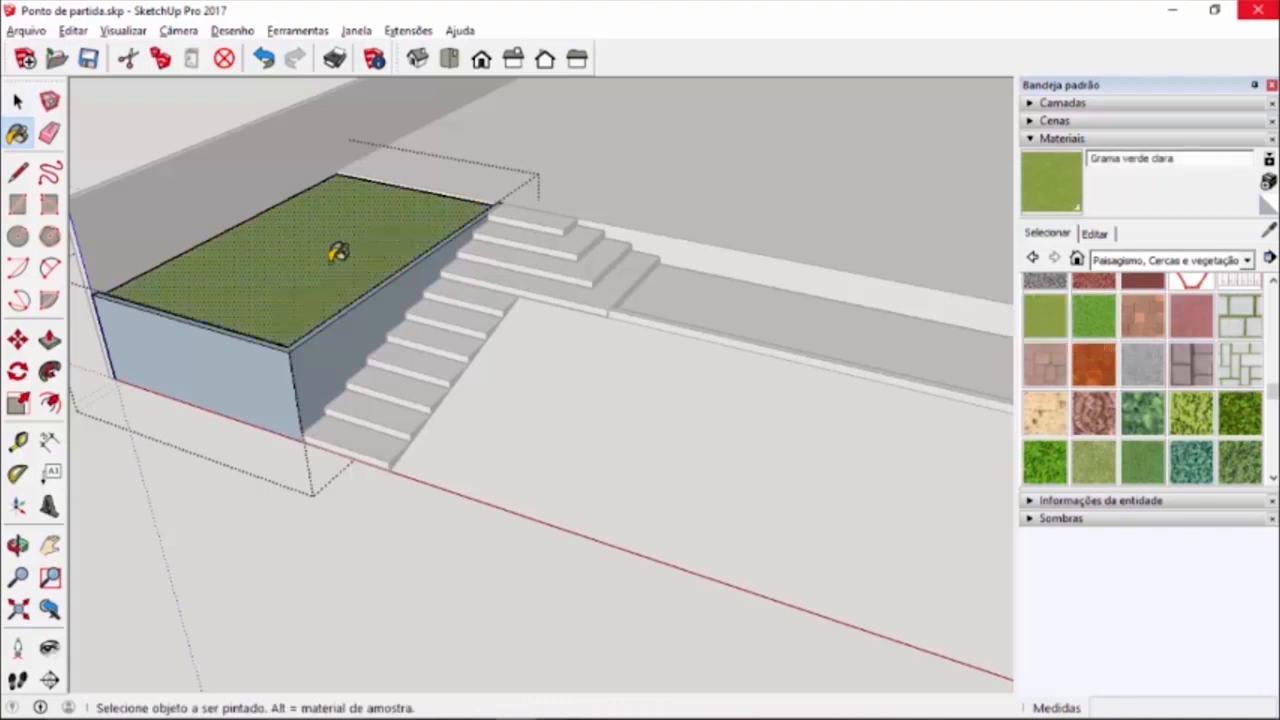
pyautogui.scroll(2, 220, 270)
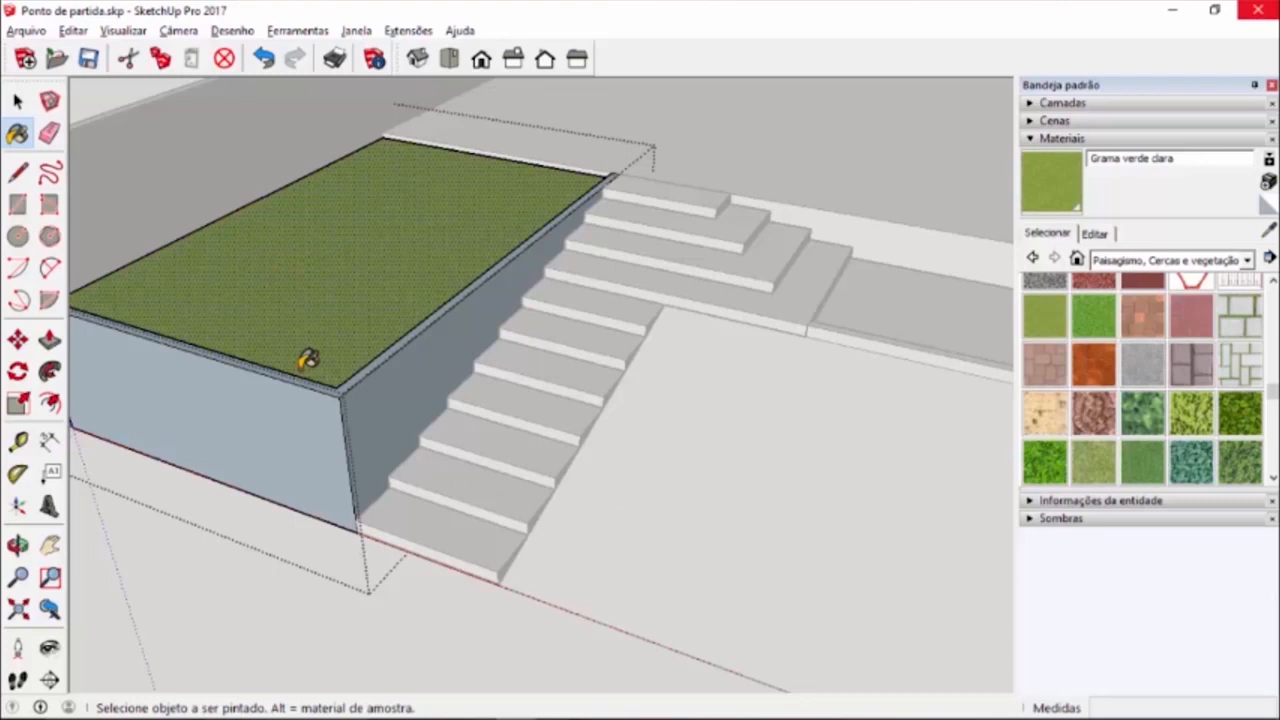
pyautogui.scroll(-3, 307, 360)
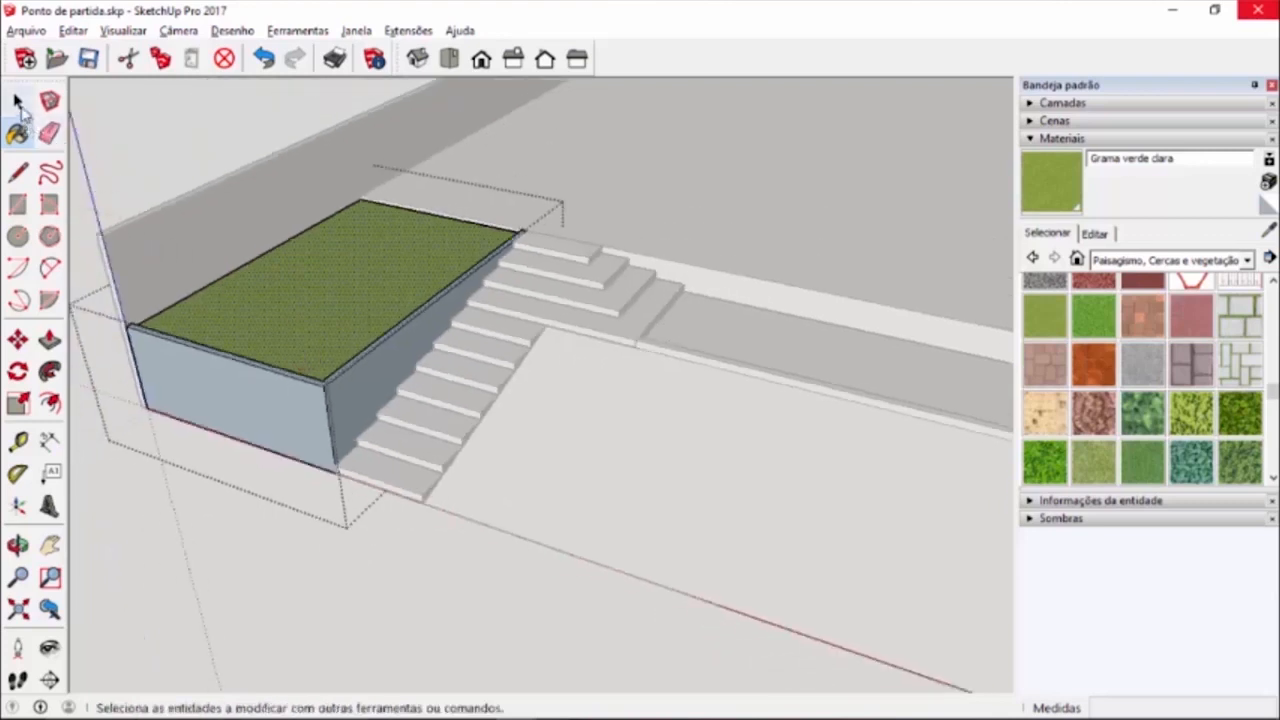
pyautogui.click(17, 101)
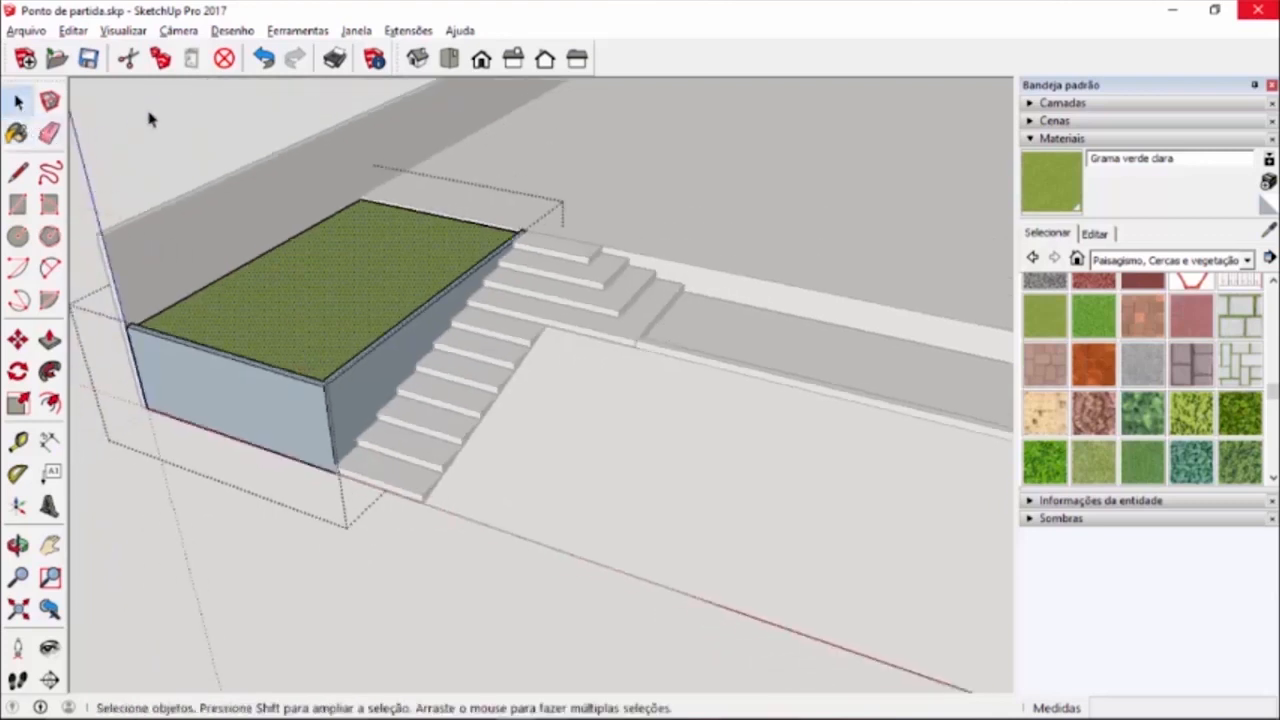
# - Open the ramp object, paint the landing strip's top face with Grama verde clara, and leave the object
pyautogui.scroll(-4, 150, 118)
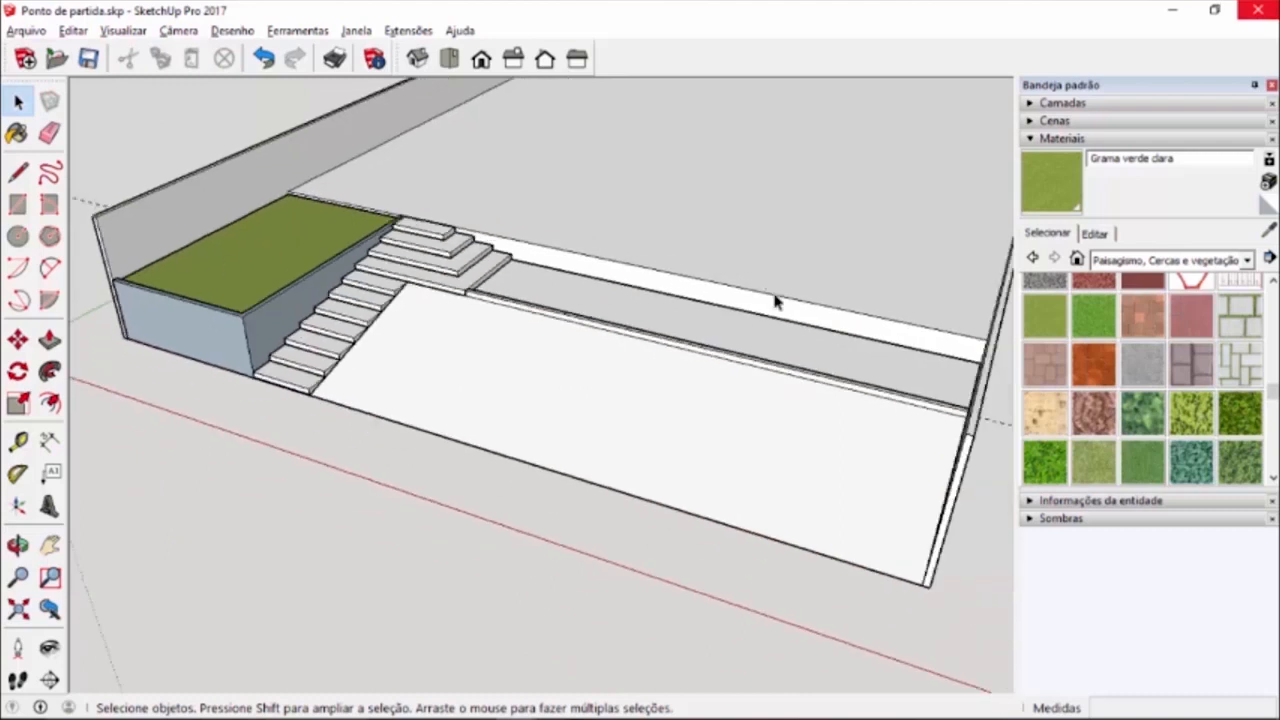
pyautogui.scroll(2, 775, 302)
pyautogui.doubleClick(740, 352)
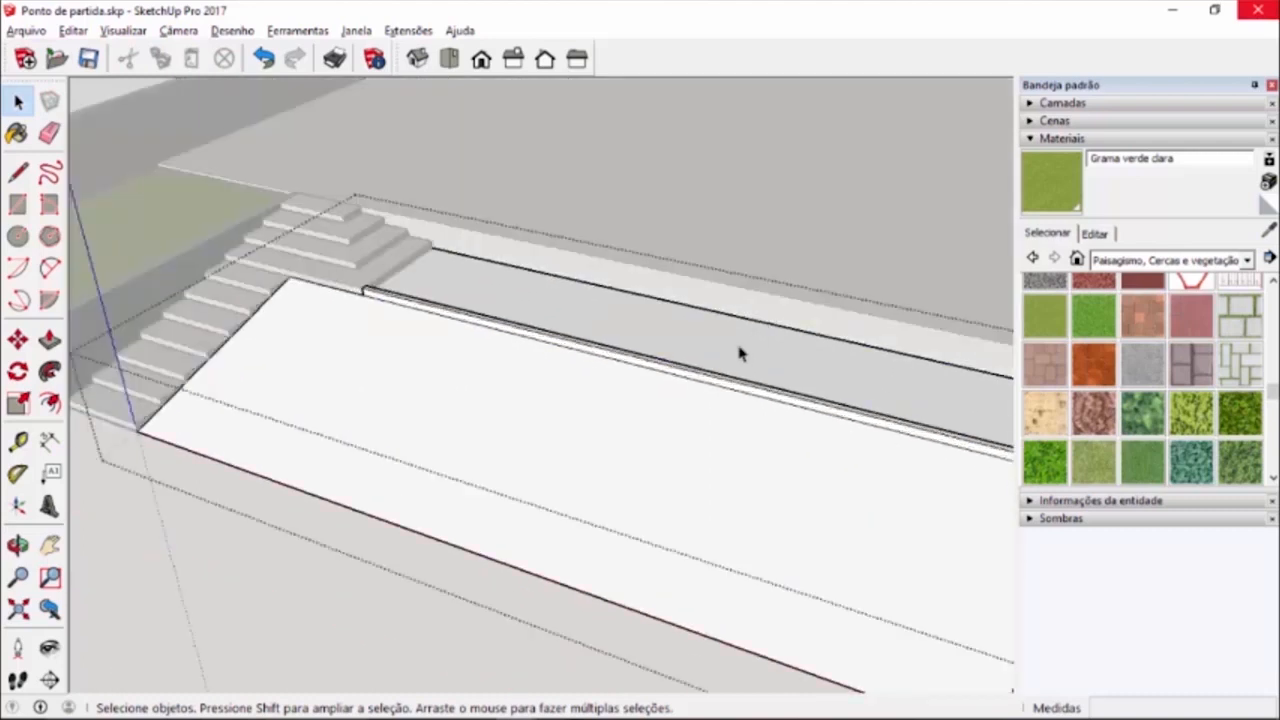
pyautogui.click(1063, 194)
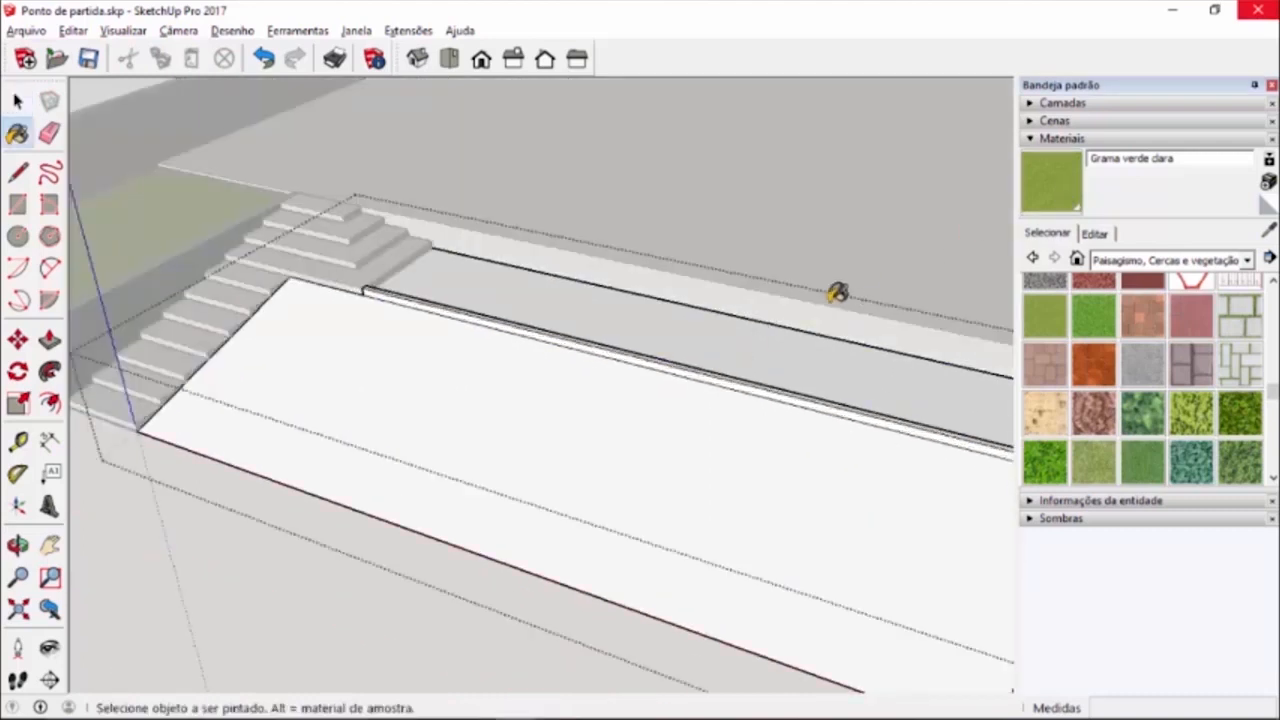
pyautogui.click(768, 338)
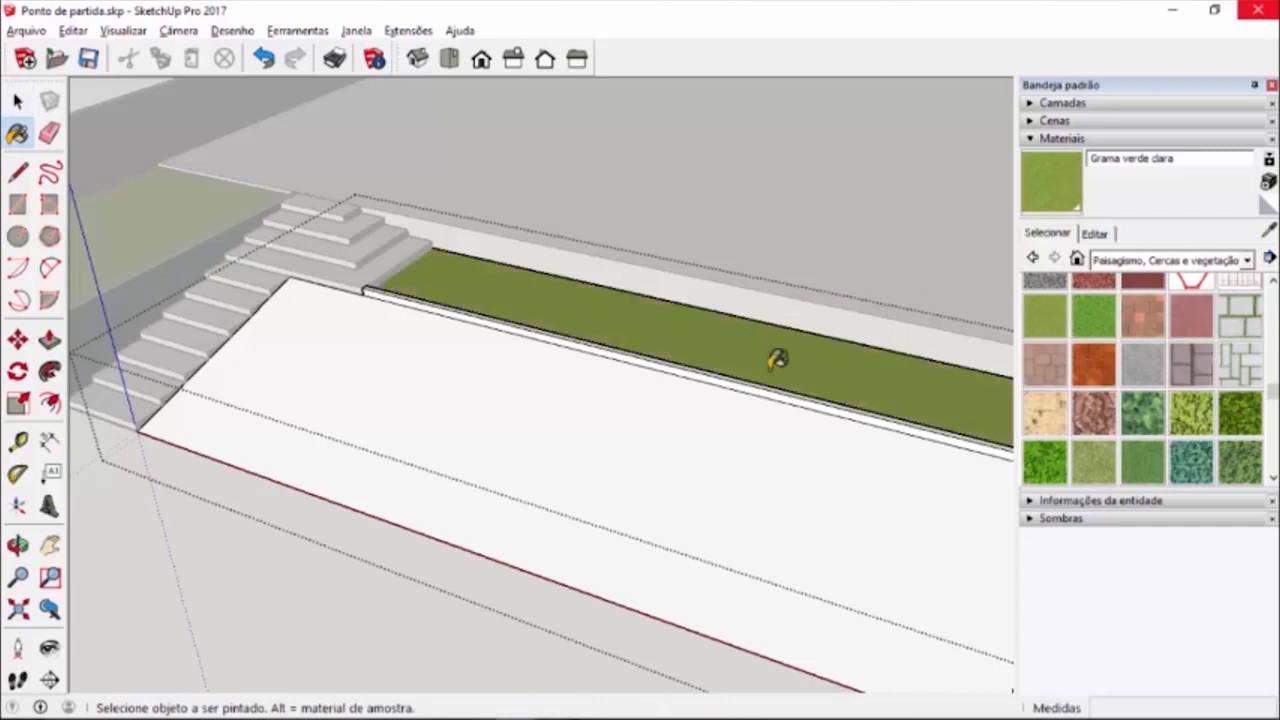
pyautogui.click(17, 101)
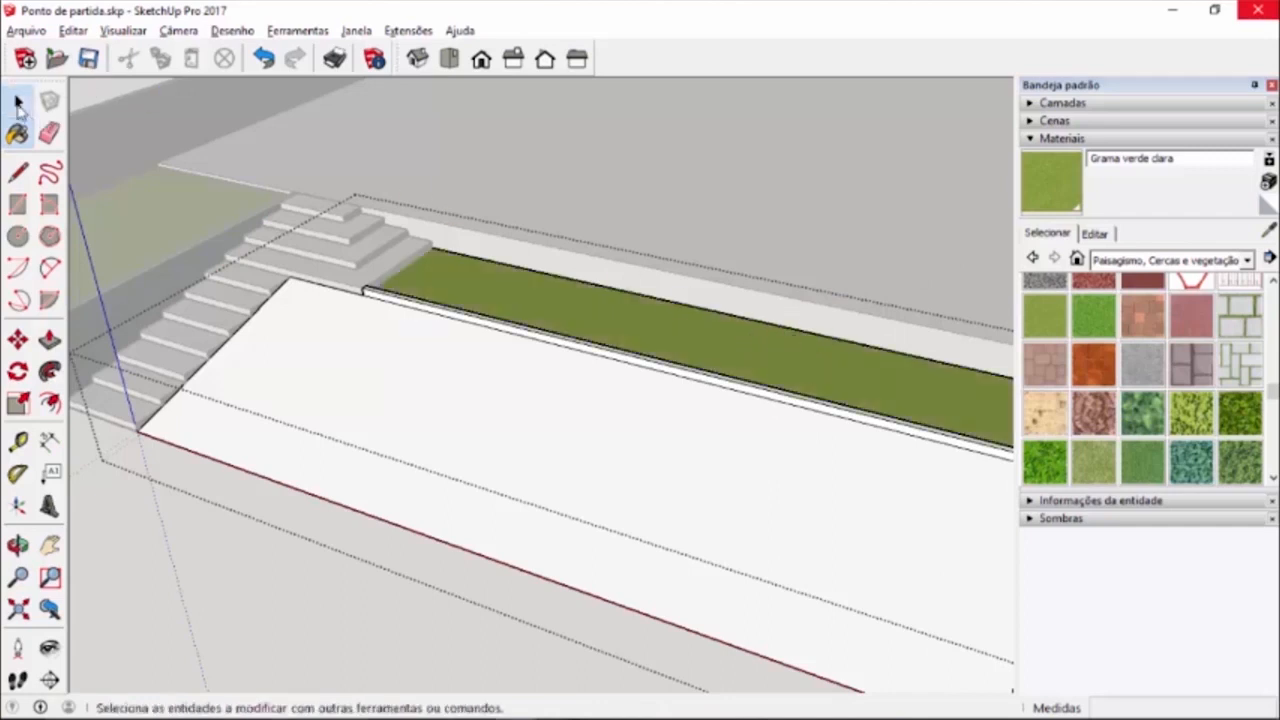
pyautogui.click(236, 494)
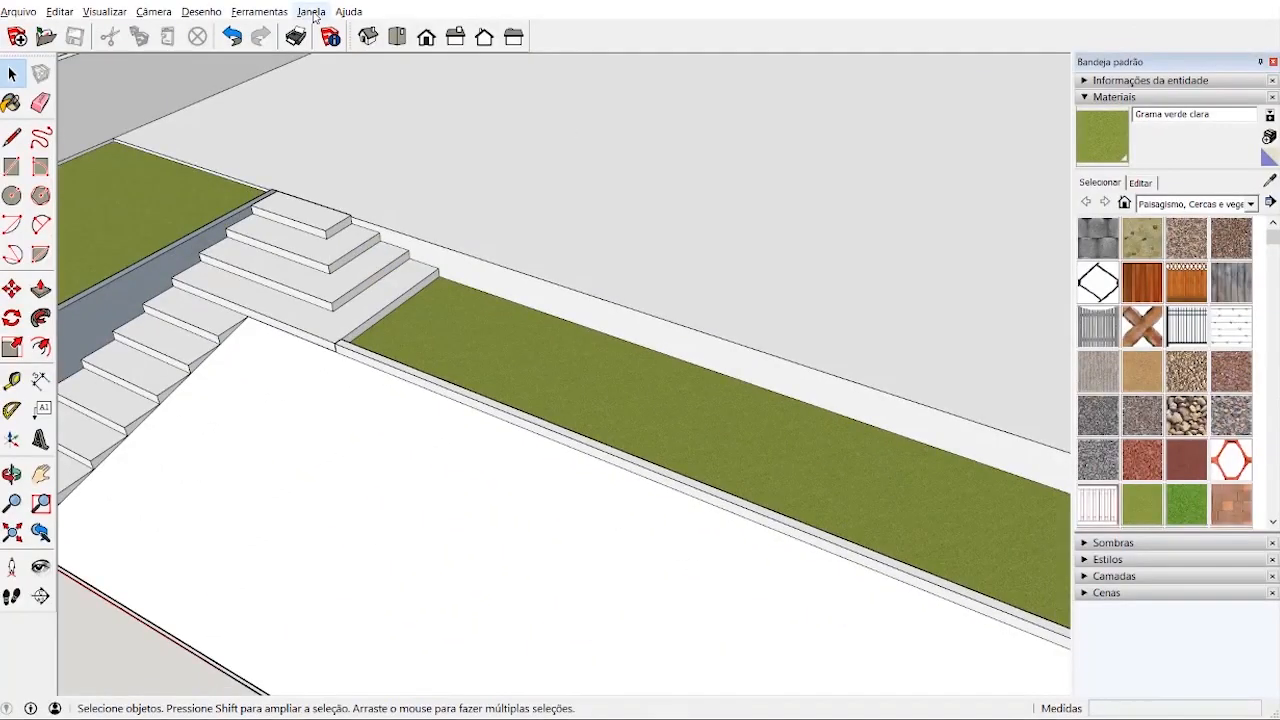
# - Open 3D Warehouse, search for agave models and browse the results
pyautogui.click(312, 12)
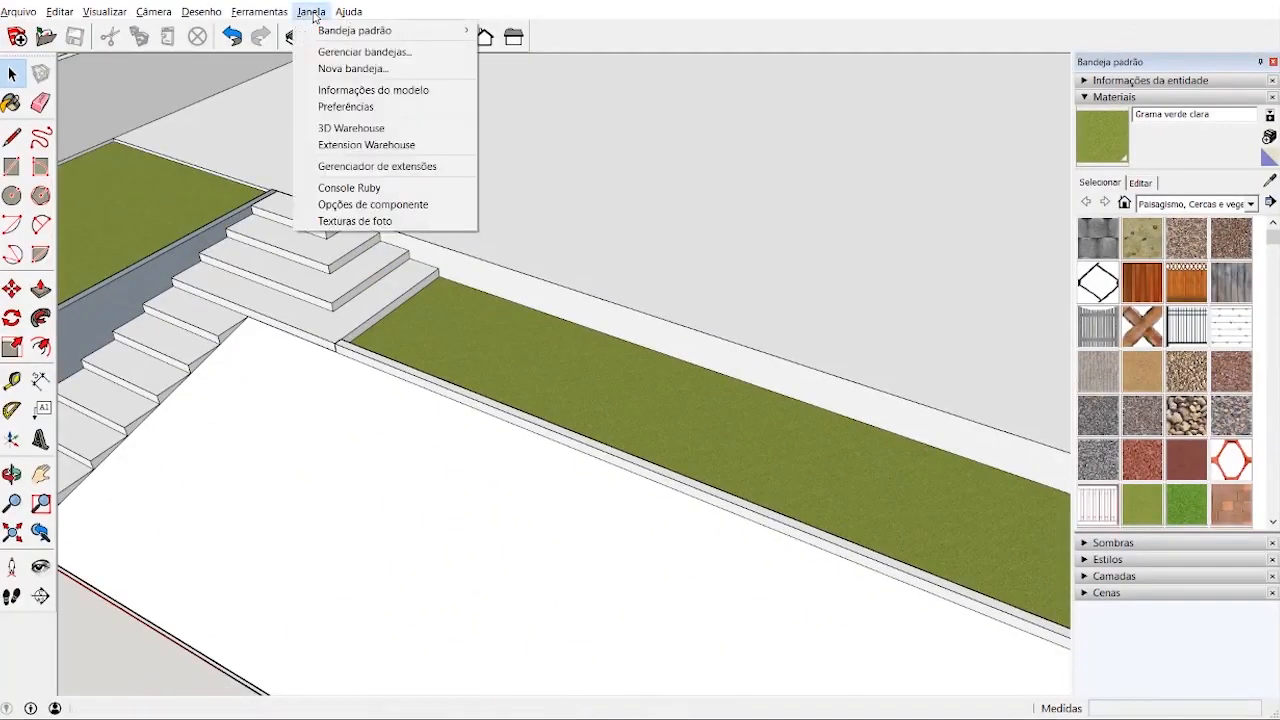
pyautogui.click(355, 132)
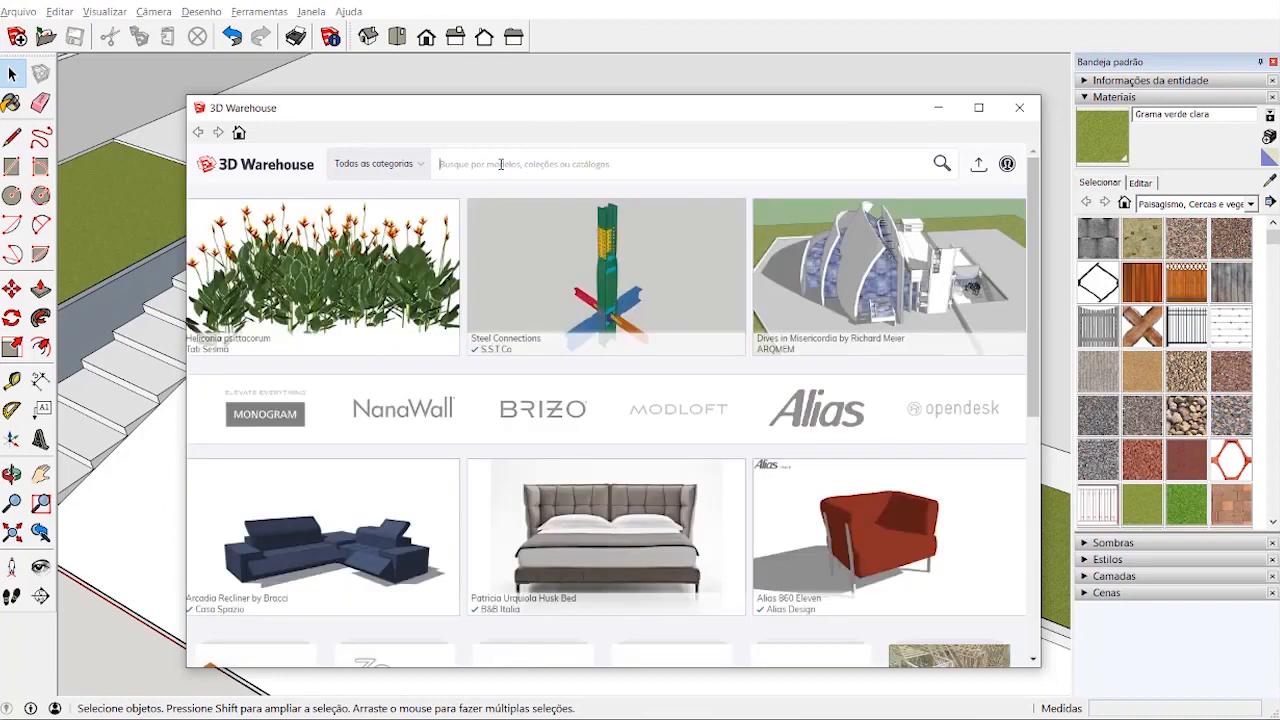
pyautogui.write('agave')
pyautogui.press('Return')
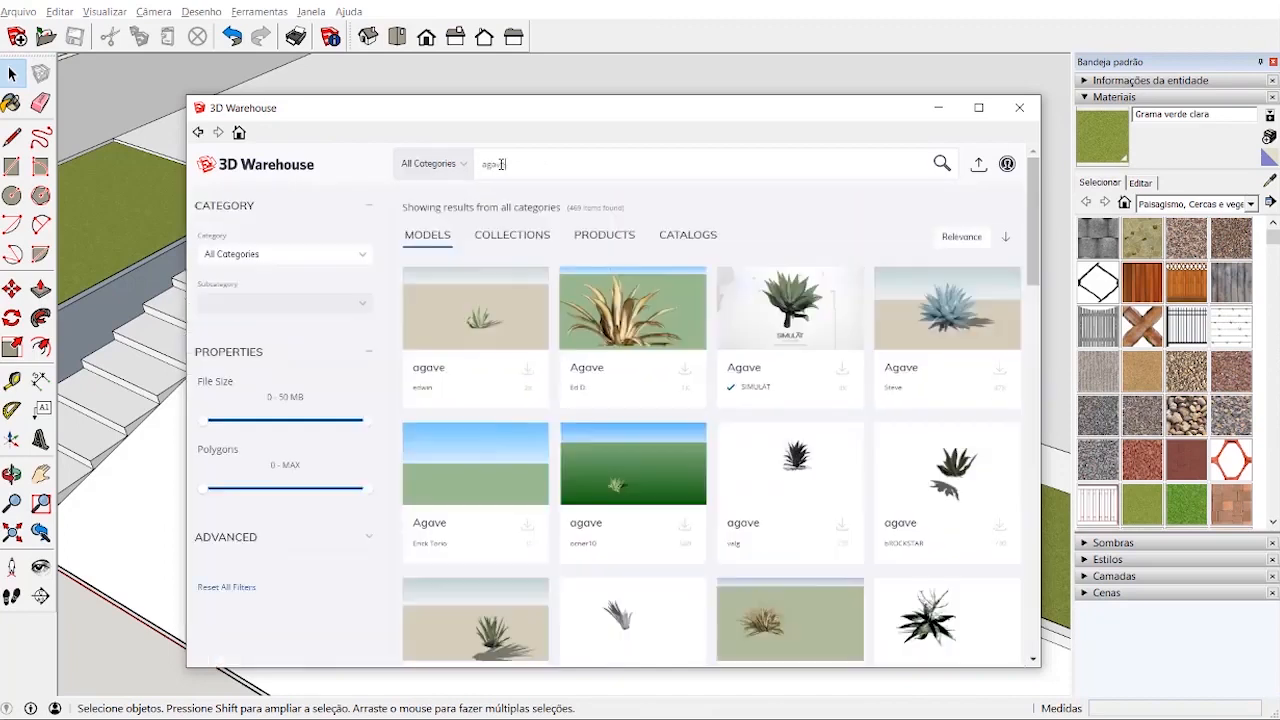
pyautogui.scroll(-10, 812, 380)
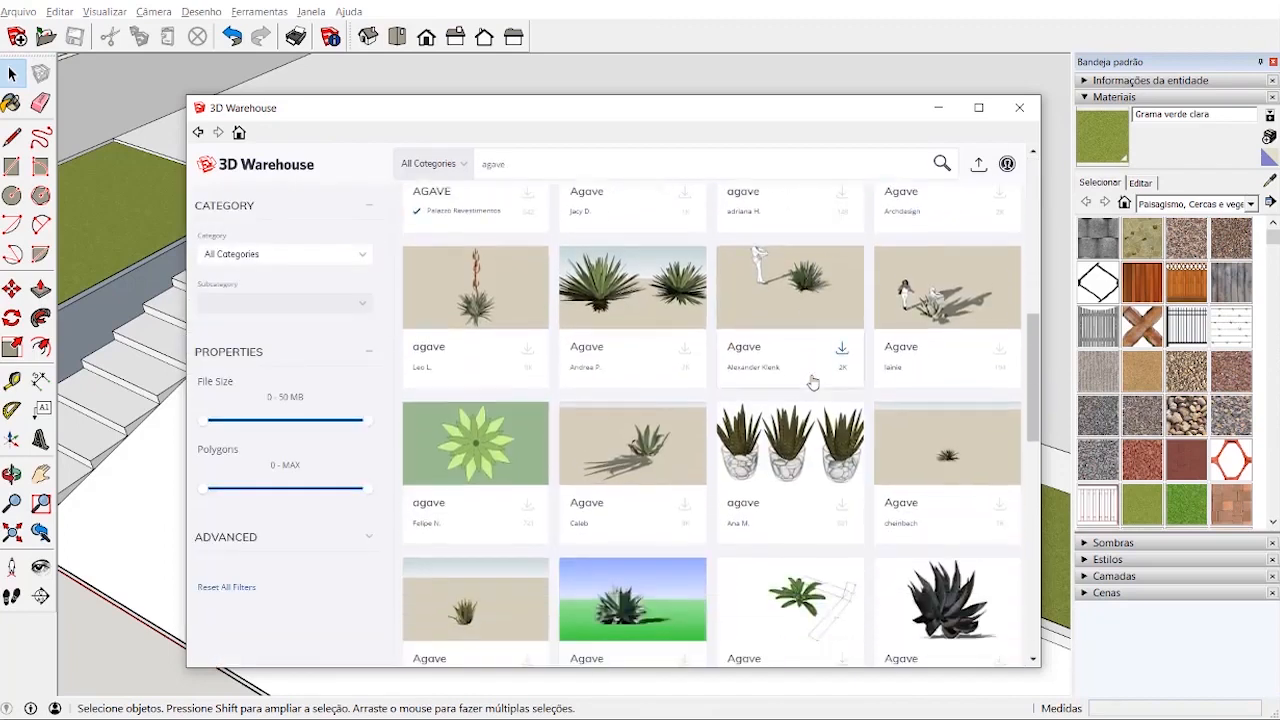
pyautogui.scroll(-10, 812, 380)
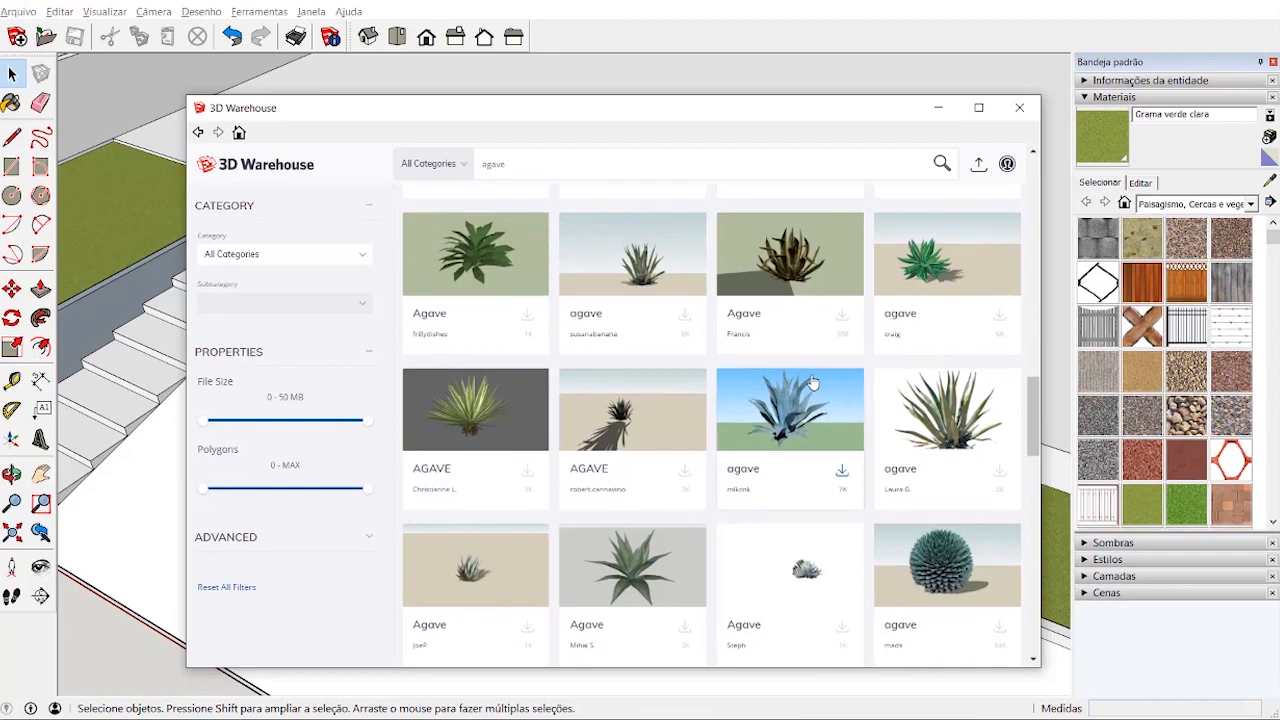
pyautogui.scroll(-3, 812, 380)
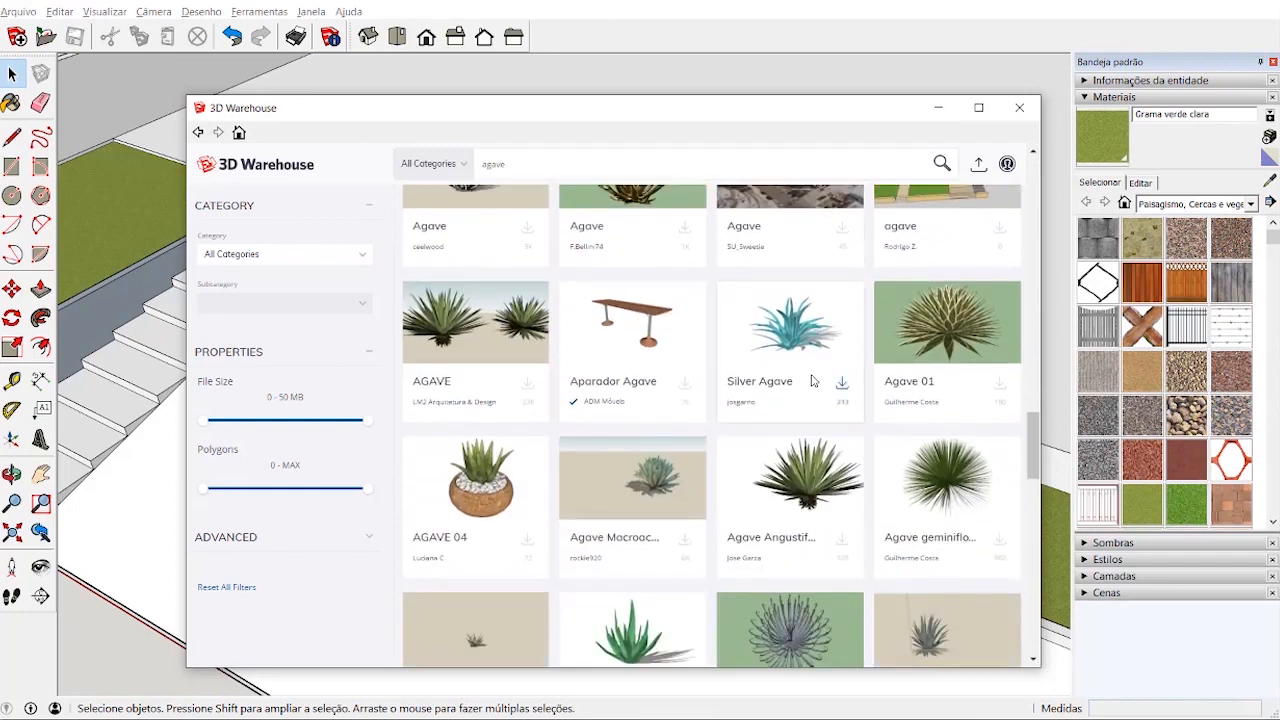
# - Open the Agave geminiflora model, check its polygon count, and request its download, proceeding to sign-in
pyautogui.click(955, 486)
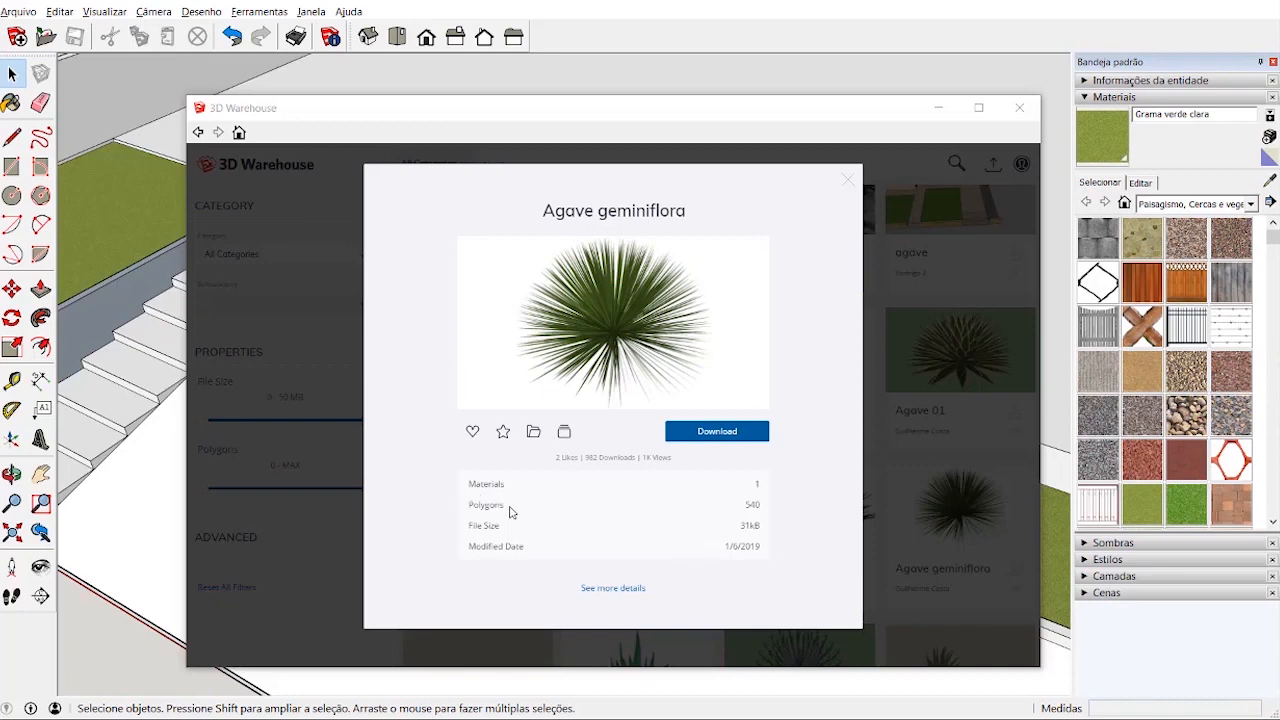
pyautogui.moveTo(765, 508); pyautogui.dragTo(745, 505)
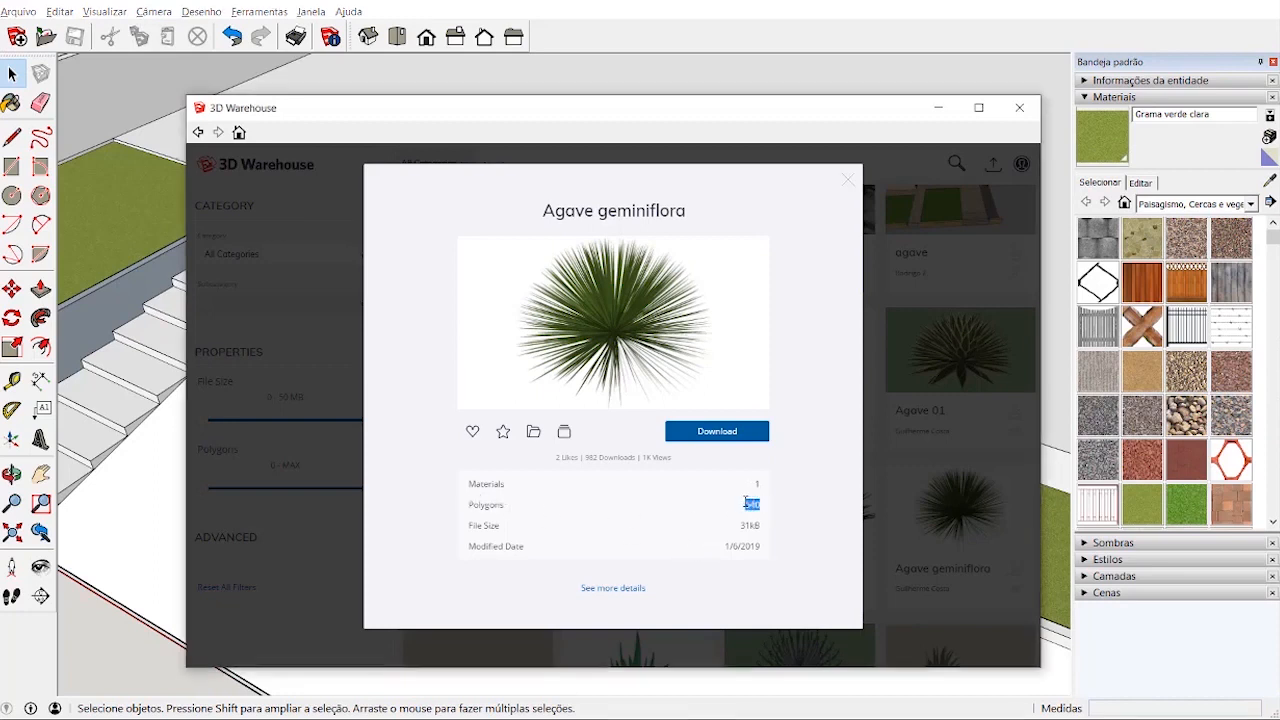
pyautogui.click(776, 511)
pyautogui.click(717, 433)
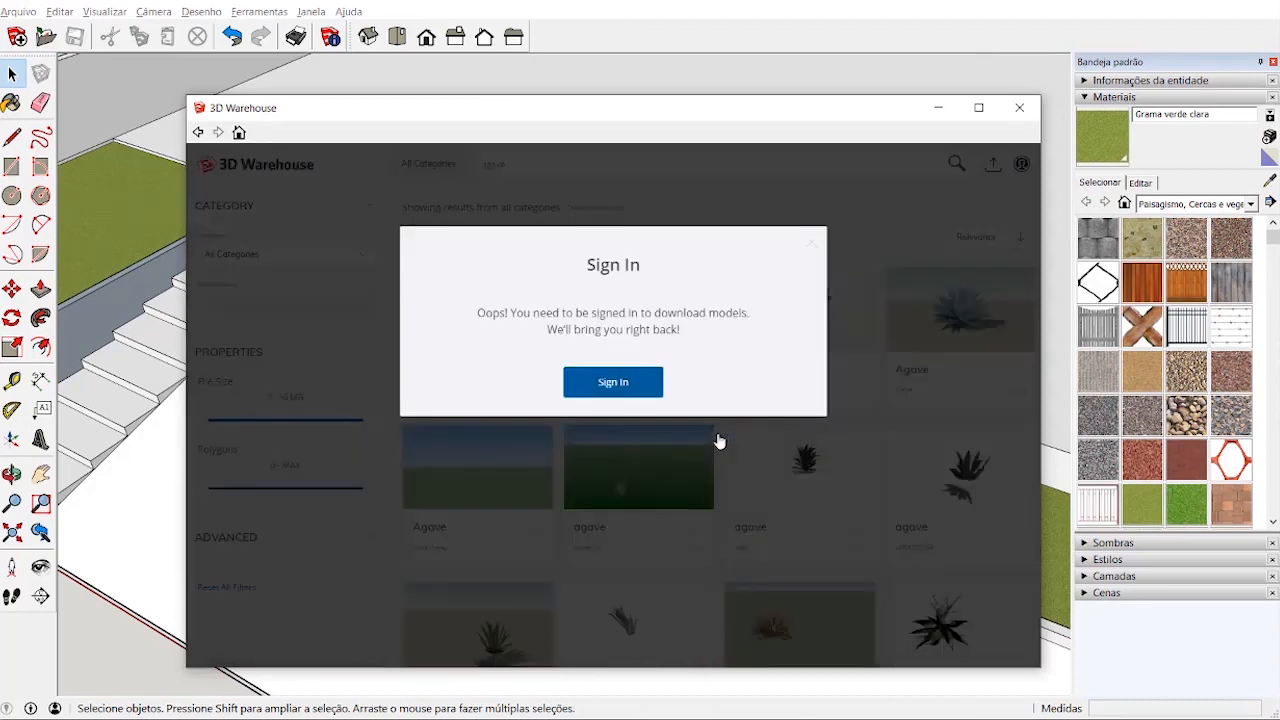
pyautogui.click(613, 383)
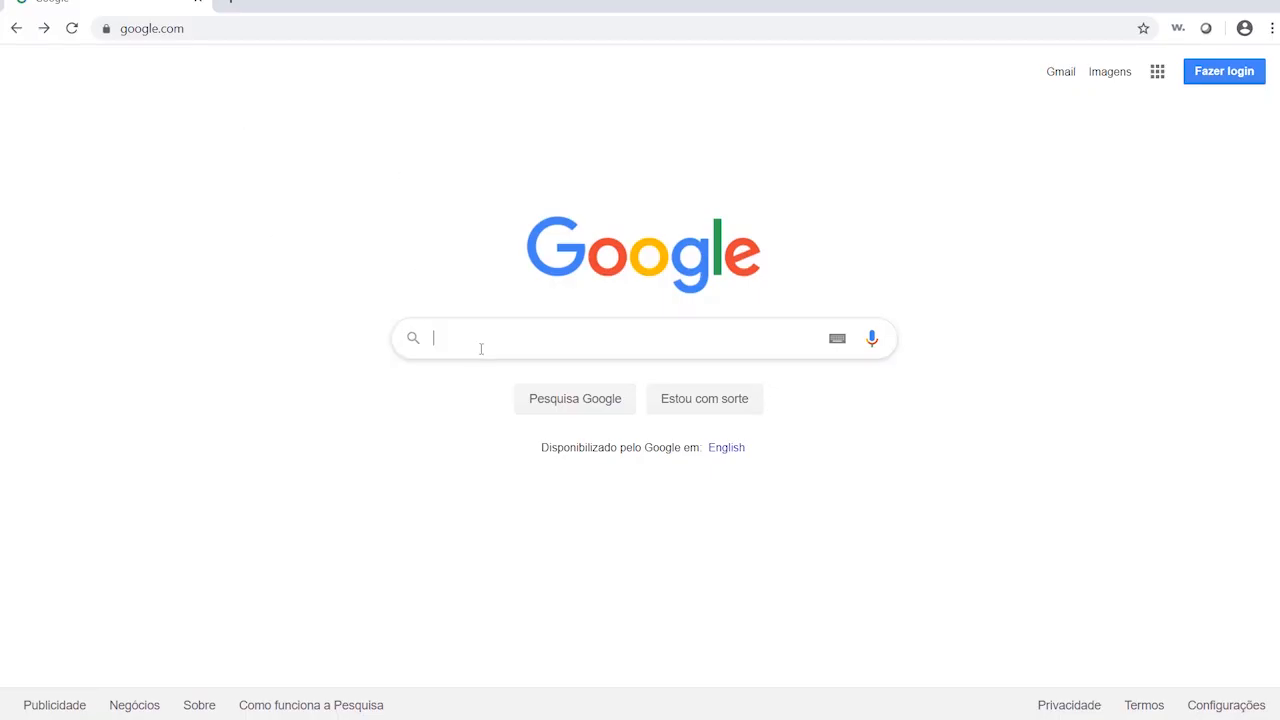
# - Switch to the web browser and search Google for "registre-se trimble"
pyautogui.write('registre')
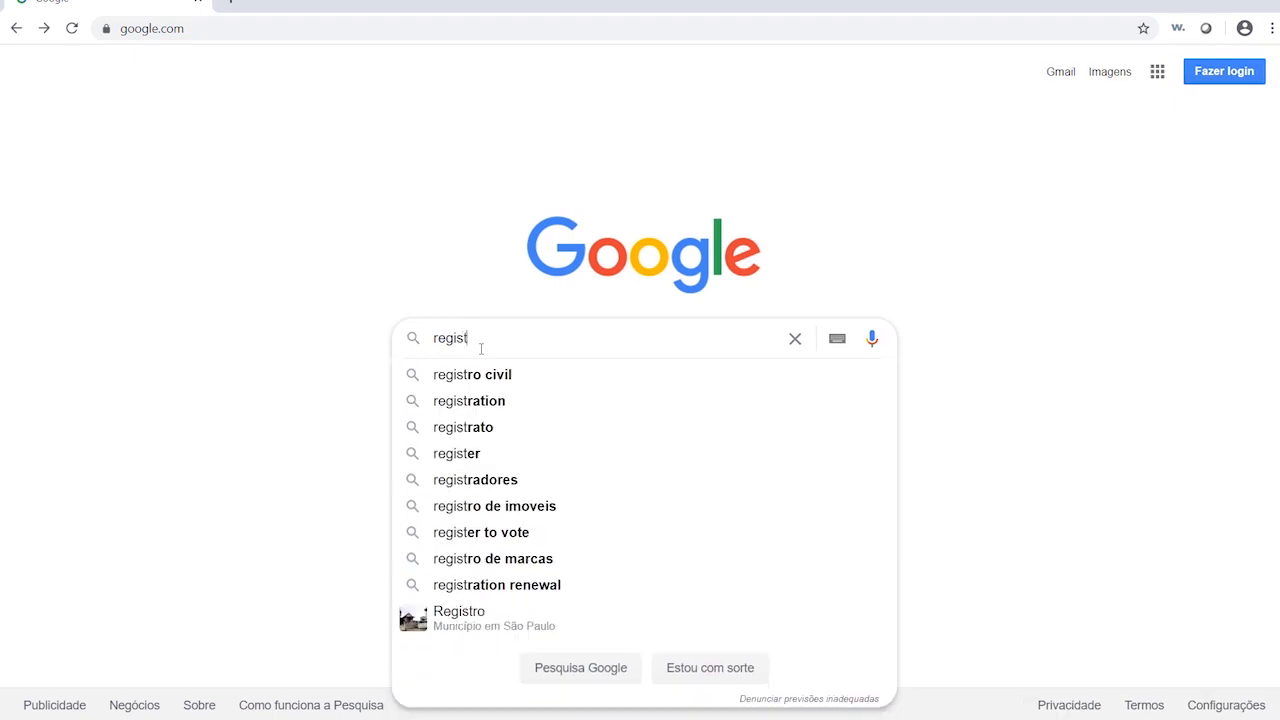
pyautogui.write('-se trimble')
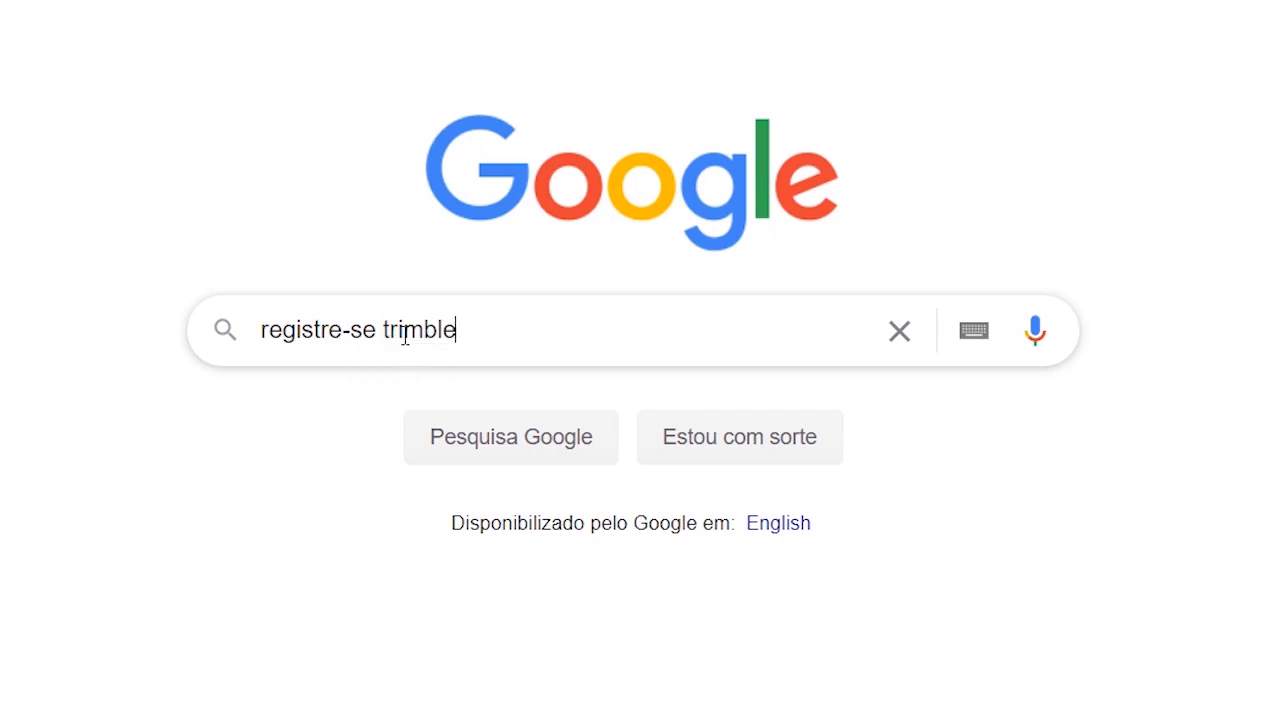
pyautogui.press('Return')
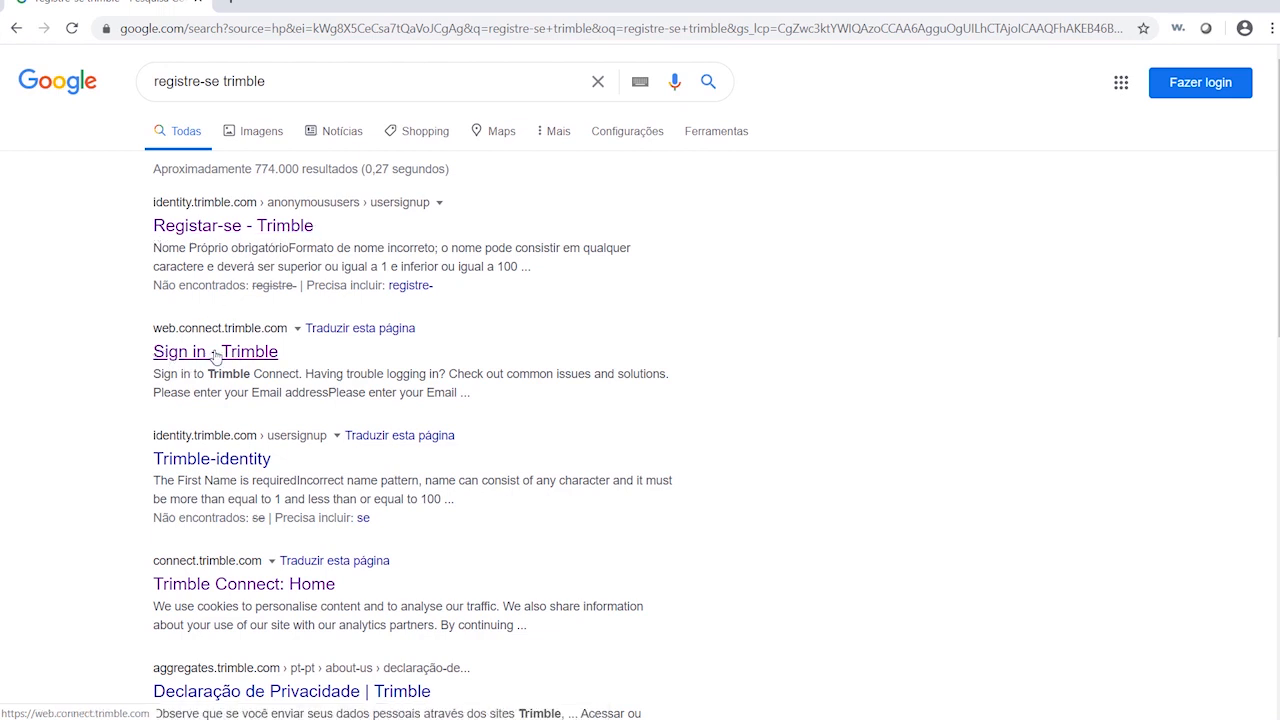
# - View the account creation form through the Sign in - Trimble result, and return to the search results
pyautogui.click(171, 358)
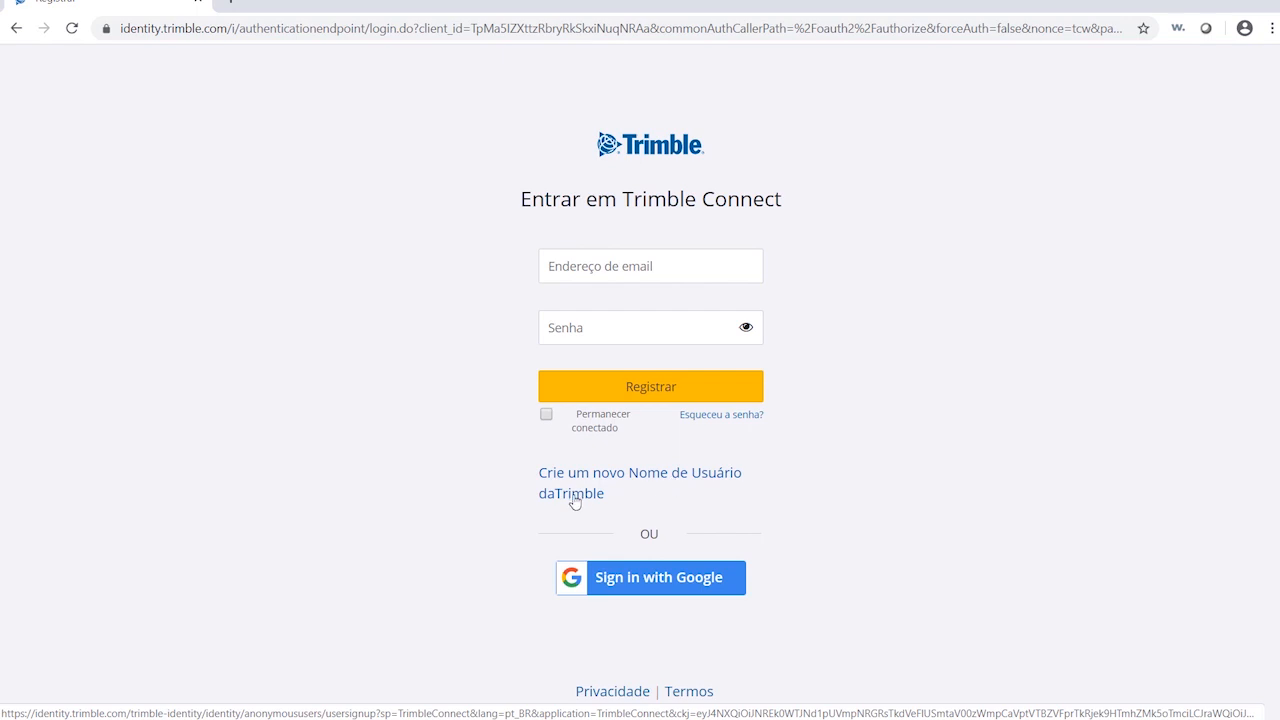
pyautogui.click(671, 486)
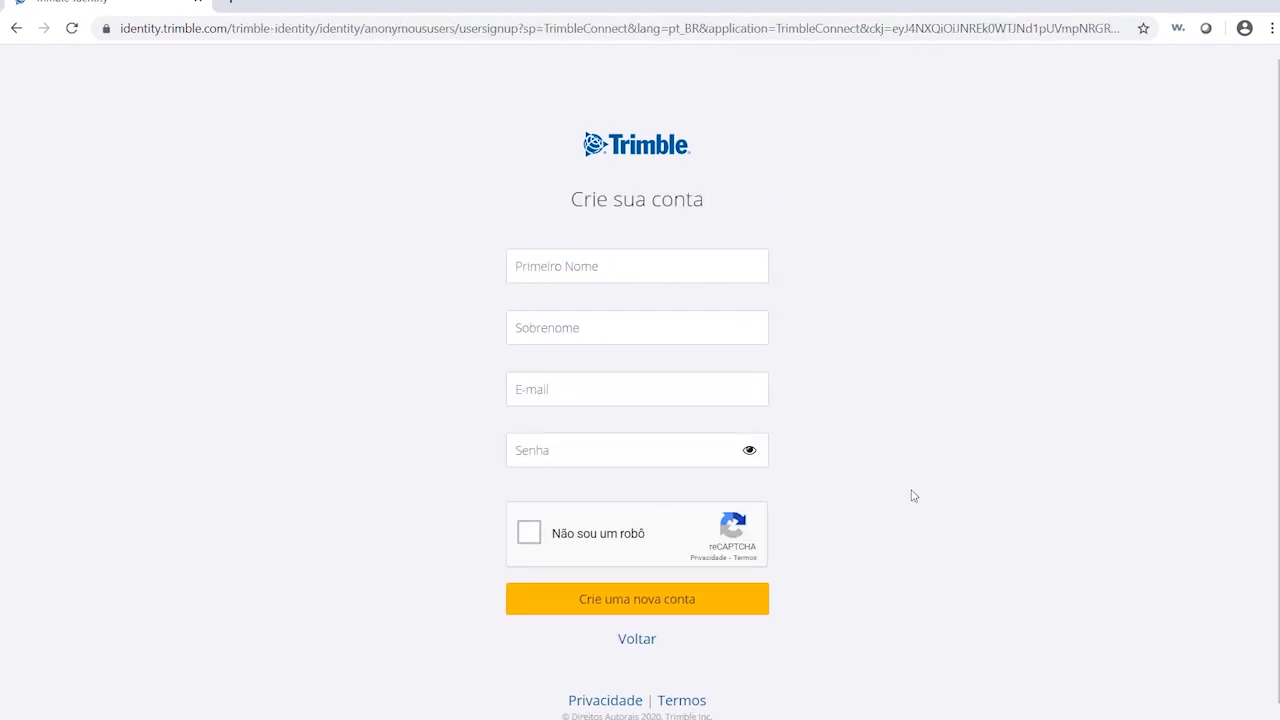
pyautogui.click(16, 29)
pyautogui.click(16, 29)
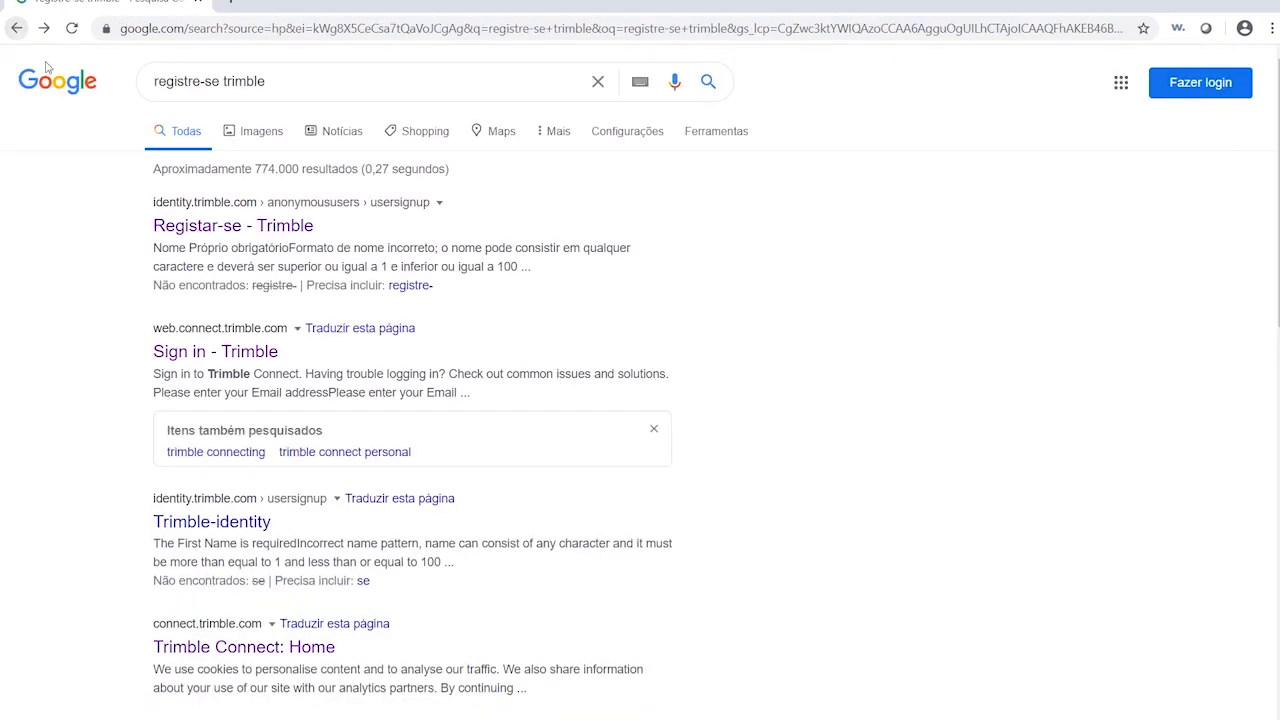
# - Open the Registar-se - Trimble result and enter an account password in the sign-up form to view its requirements
pyautogui.click(213, 229)
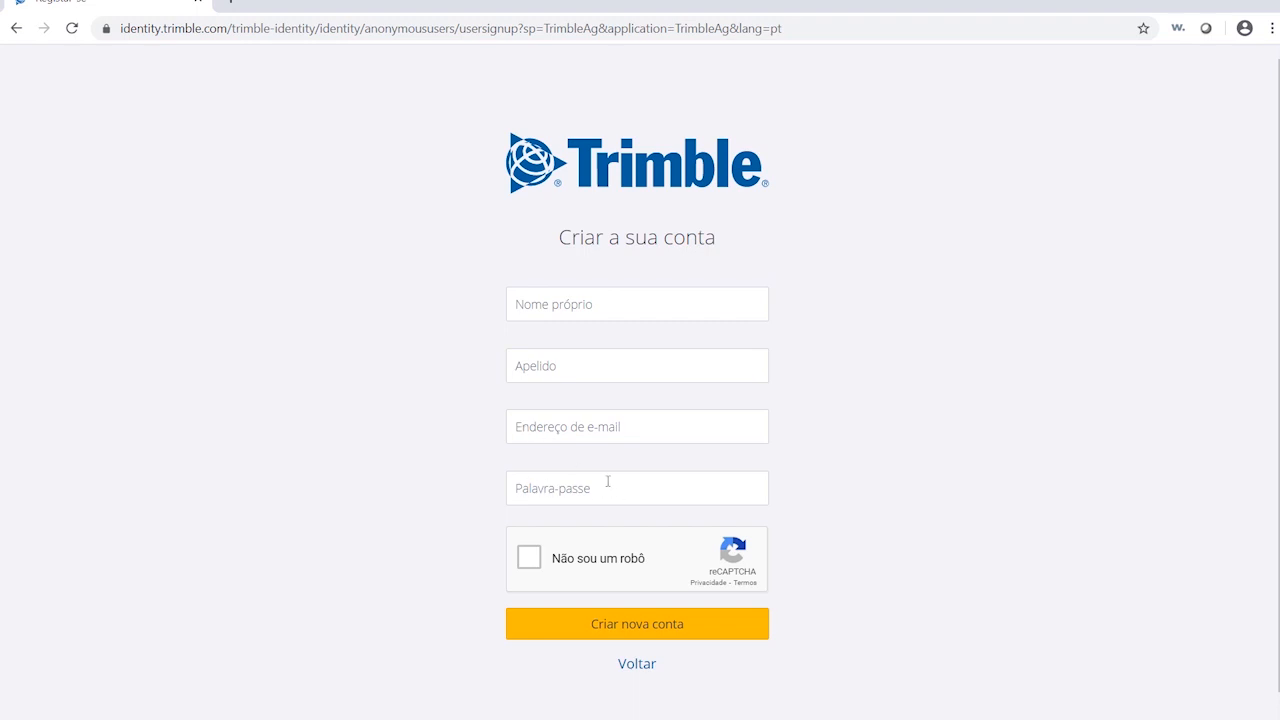
pyautogui.click(598, 489)
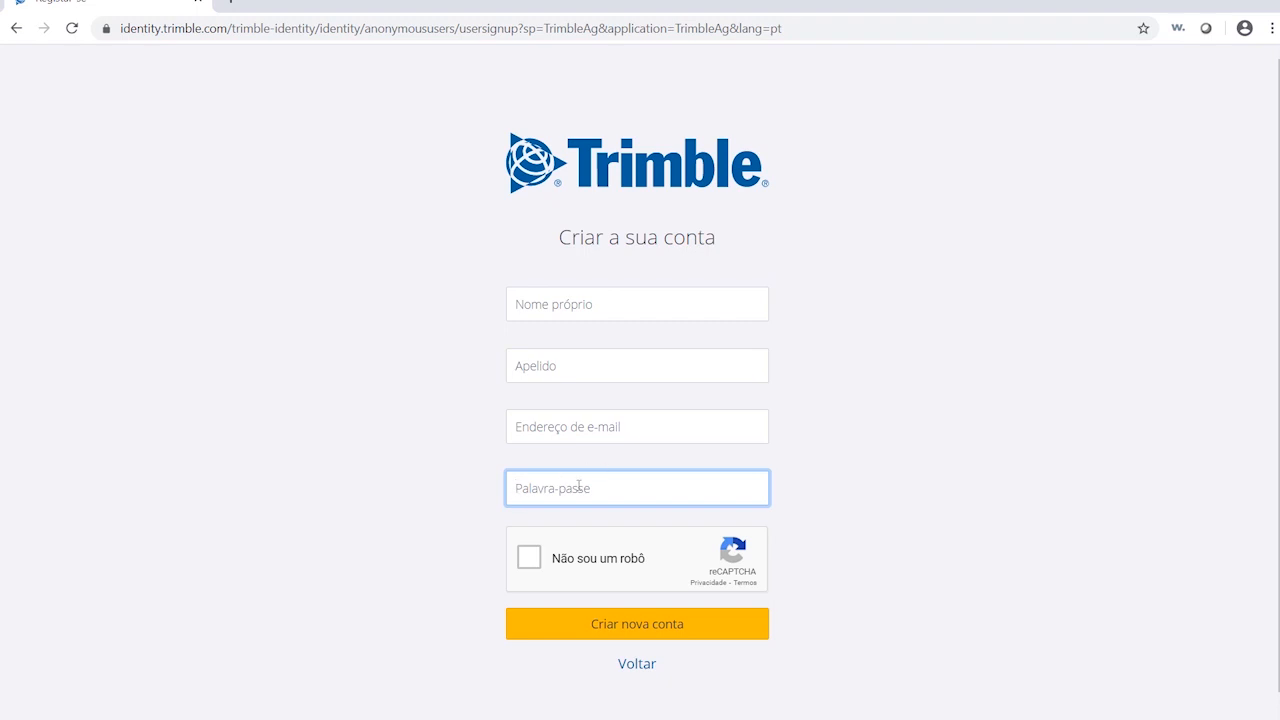
pyautogui.write('***')
pyautogui.scroll(-2, 669, 430)
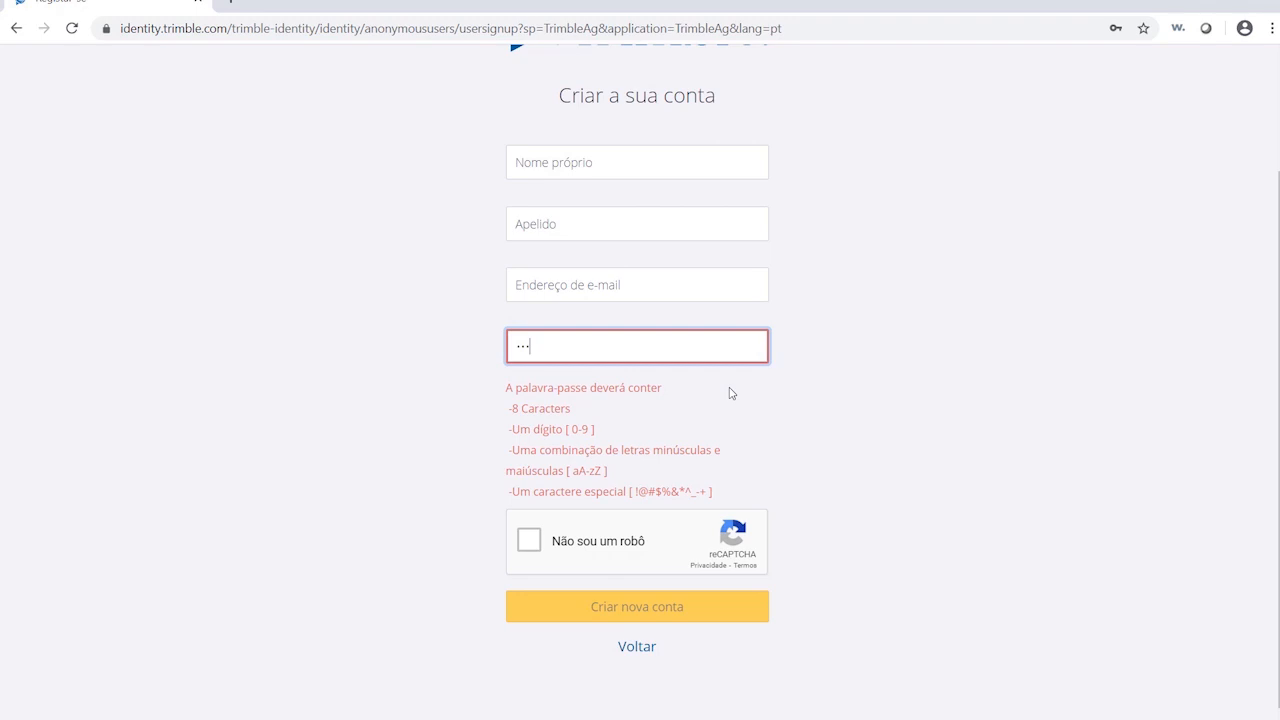
# - Complete the reCAPTCHA check, submit the new Trimble account, and switch to the Gmail inbox
pyautogui.click(530, 545)
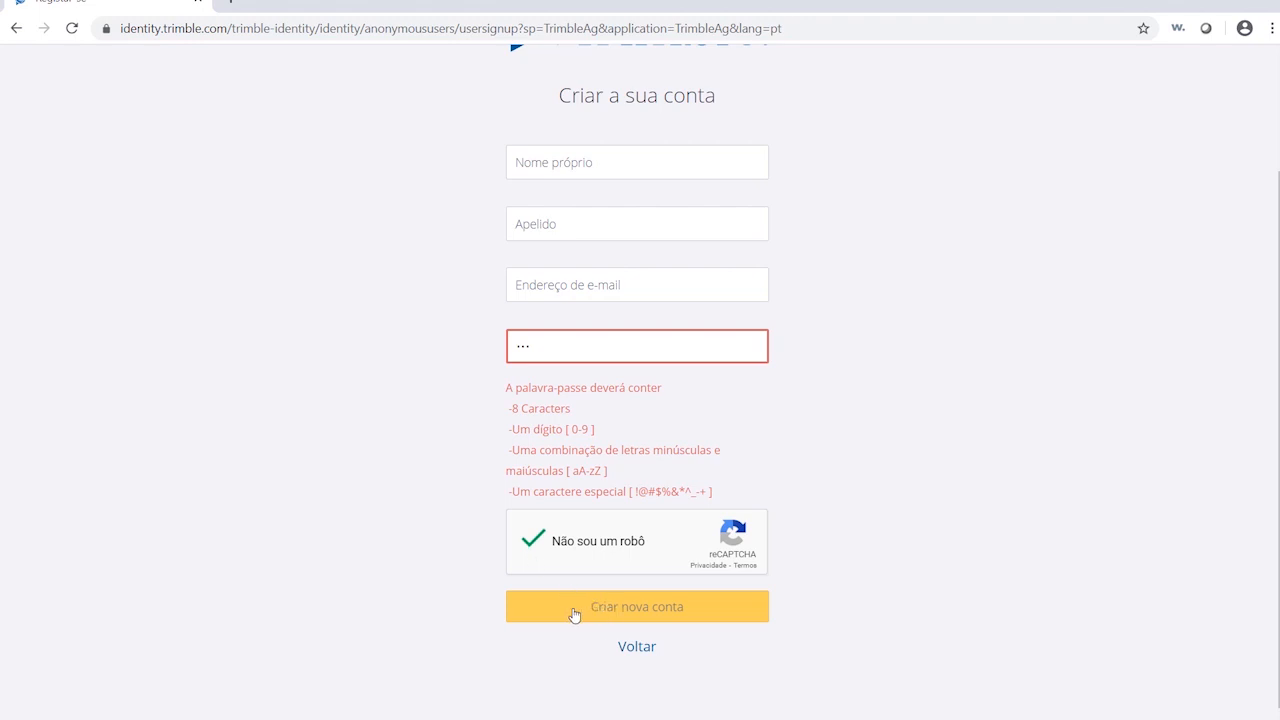
pyautogui.click(697, 611)
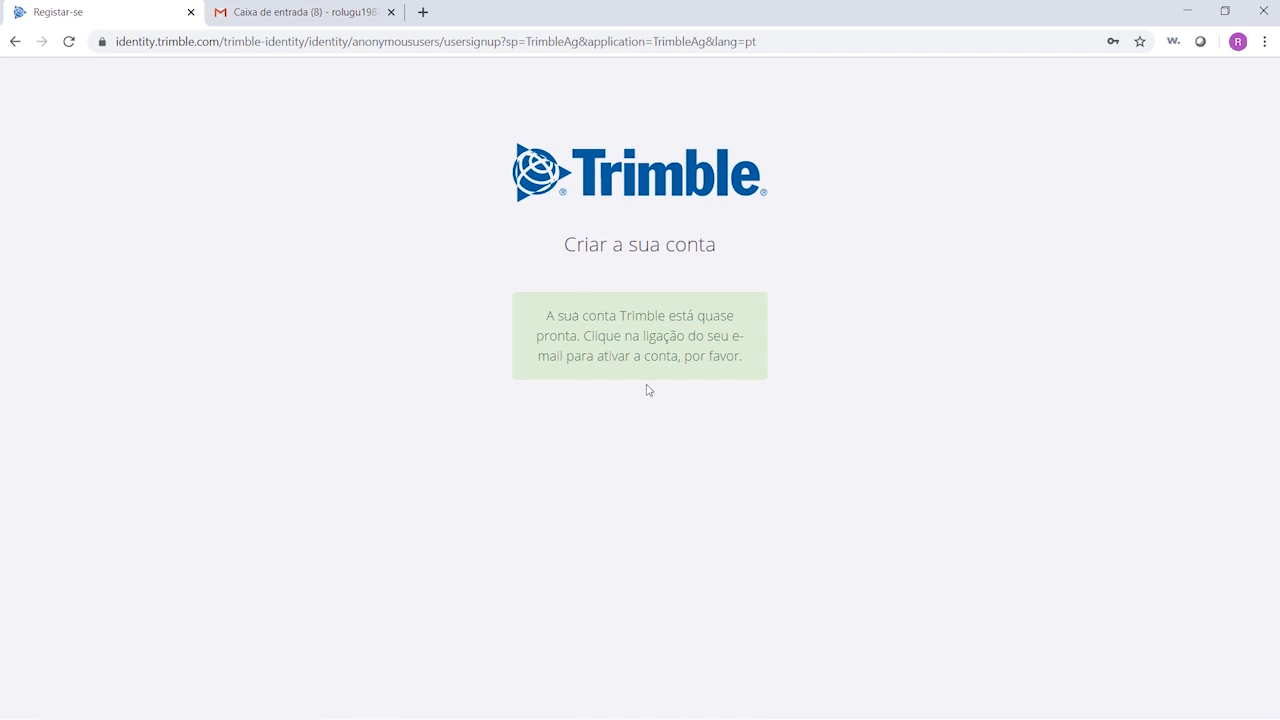
pyautogui.hotkey('ctrl', 'Tab')
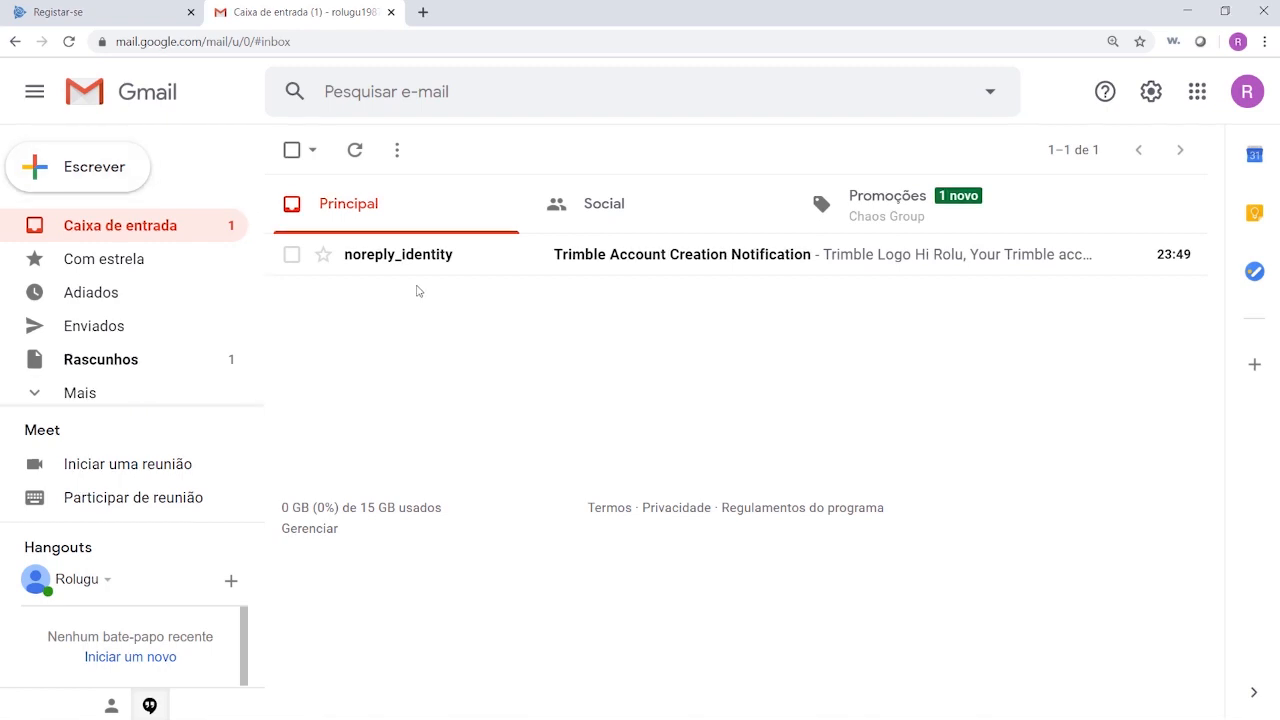
# - Open the Trimble Account Creation Notification e-mail and activate the new Trimble account
pyautogui.click(387, 275)
pyautogui.scroll(-3, 735, 510)
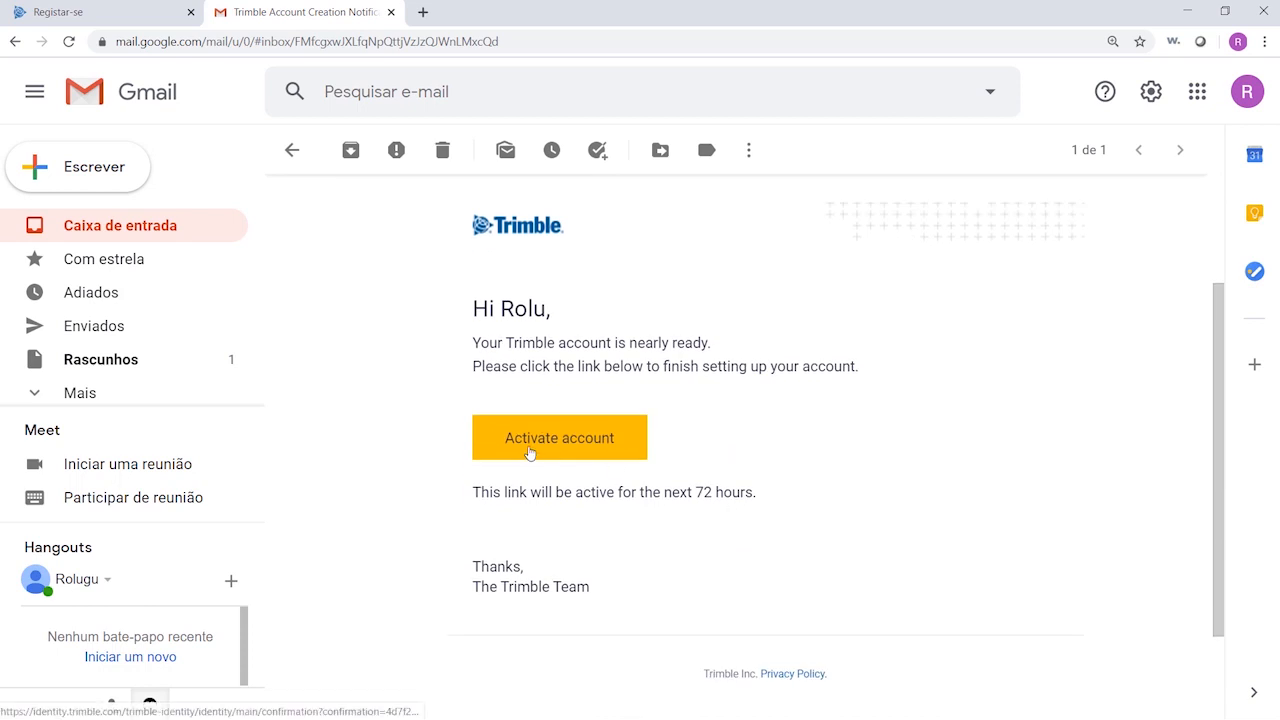
pyautogui.click(588, 452)
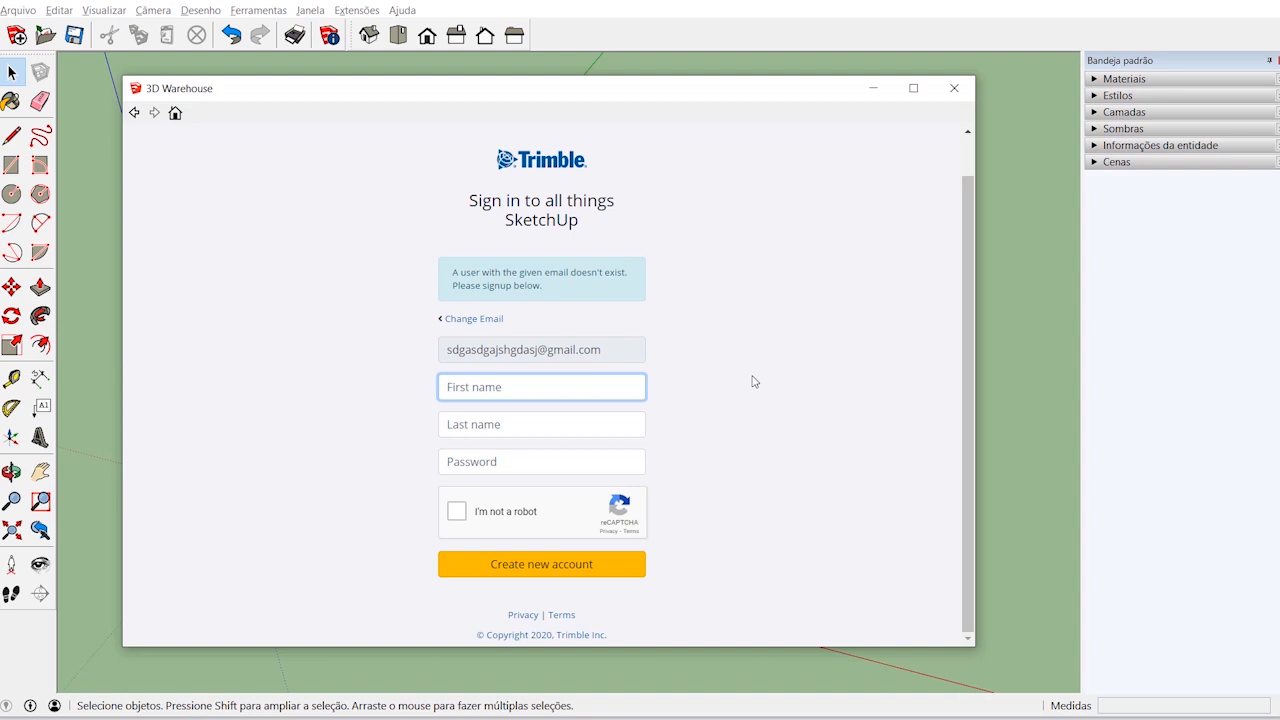
# - Return to the 3D Warehouse home page in SketchUp and sign in with the account e-mail and password
pyautogui.click(175, 113)
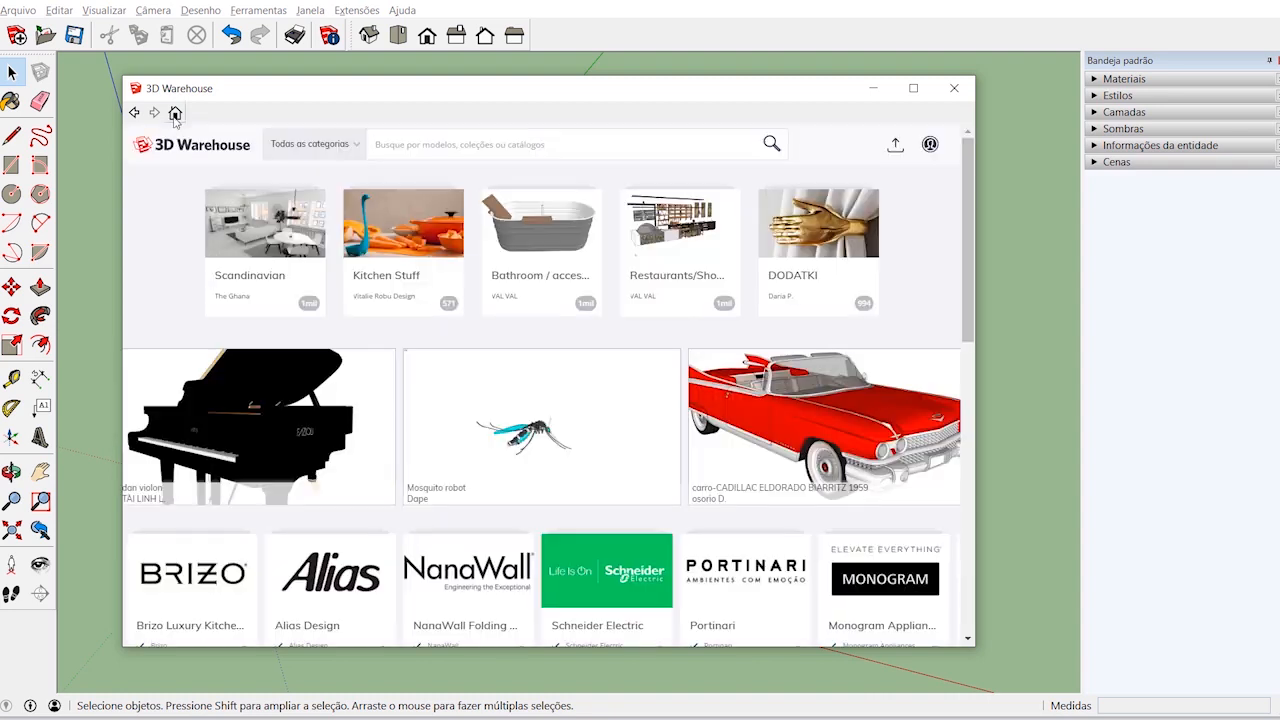
pyautogui.click(931, 152)
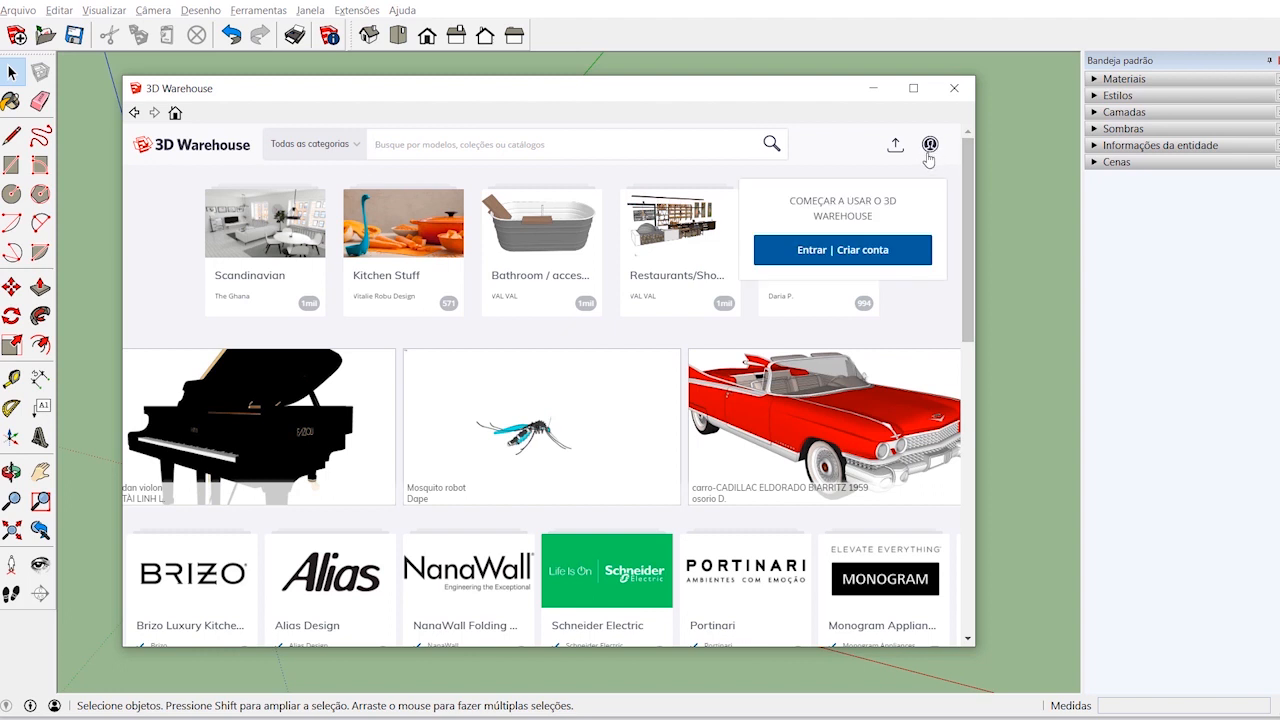
pyautogui.click(840, 252)
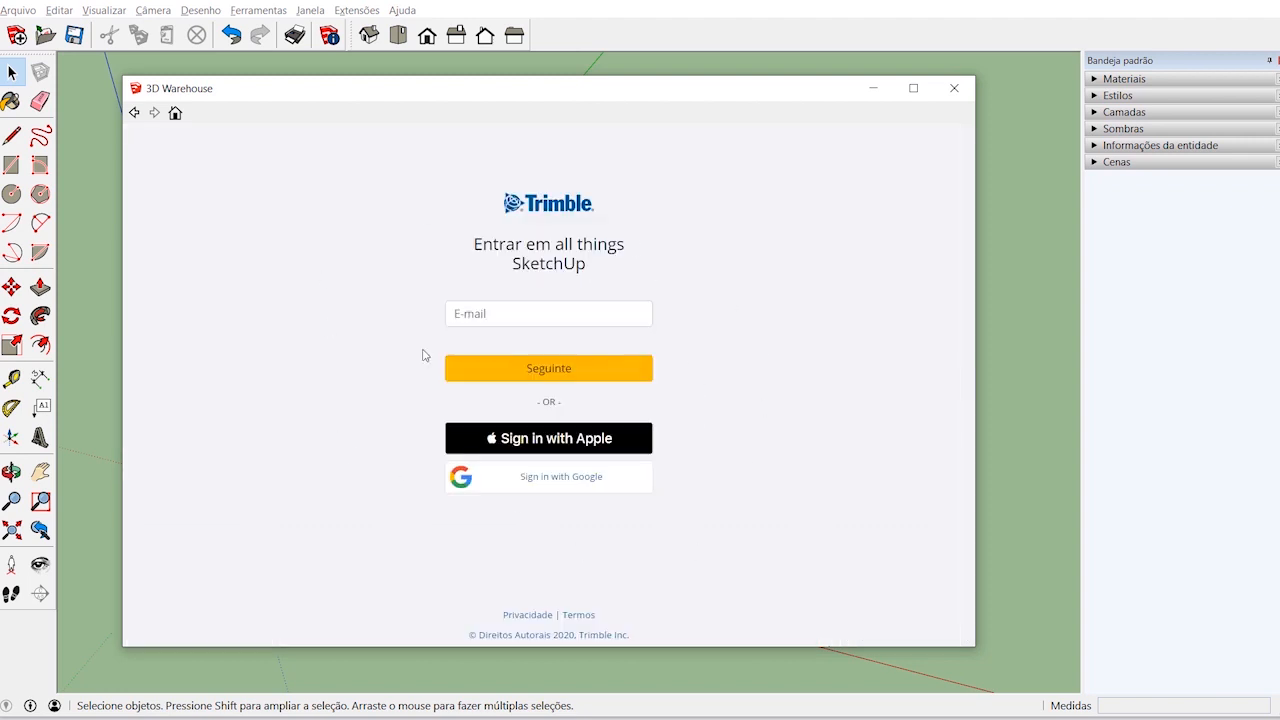
pyautogui.click(549, 317)
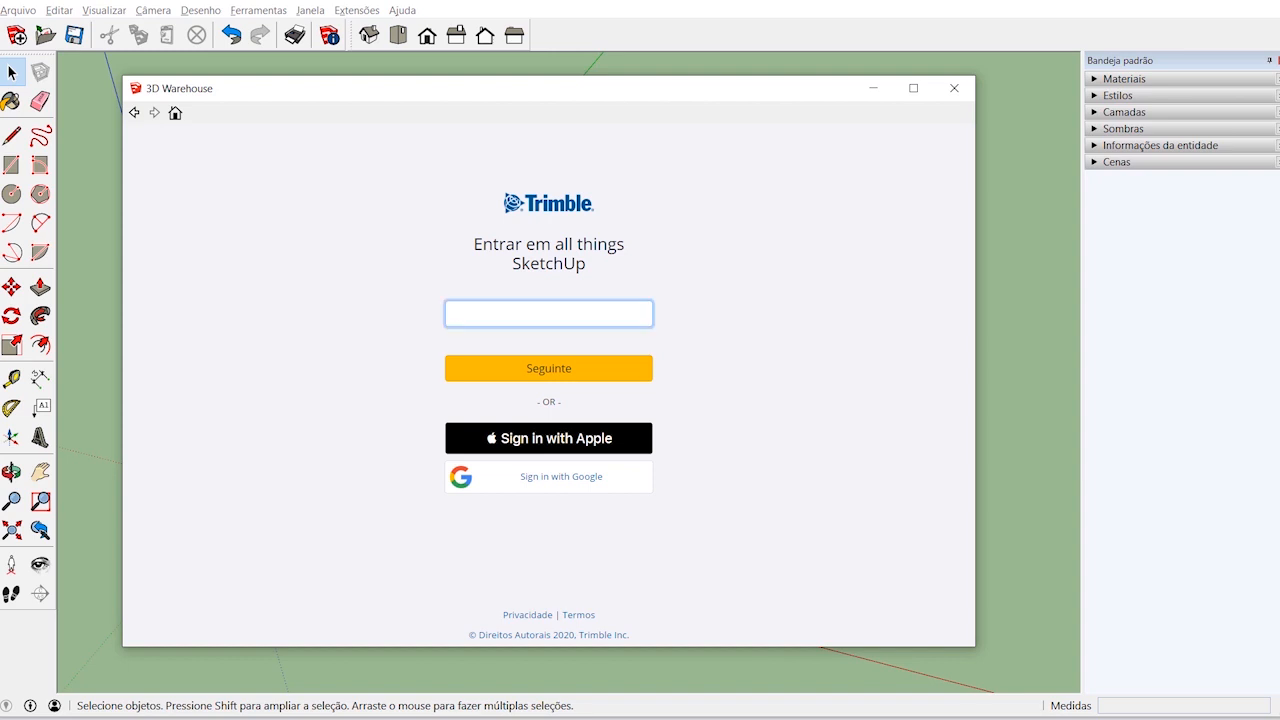
pyautogui.click(549, 372)
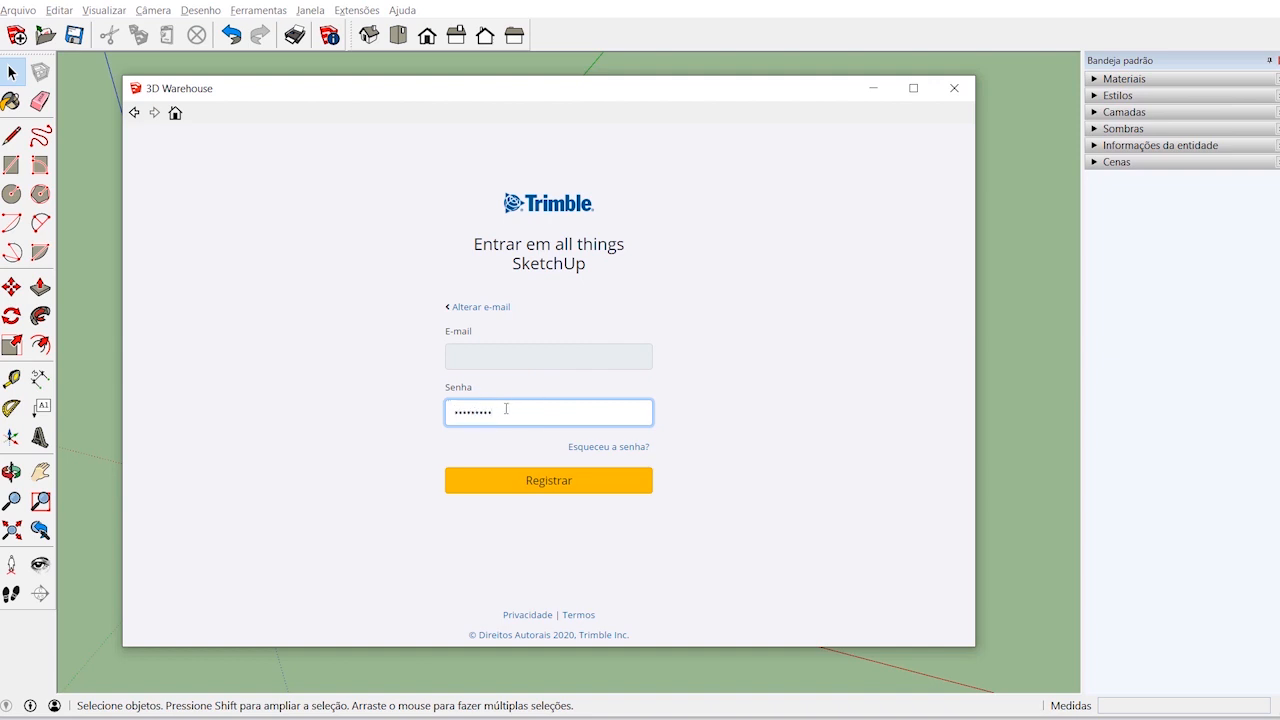
pyautogui.click(560, 484)
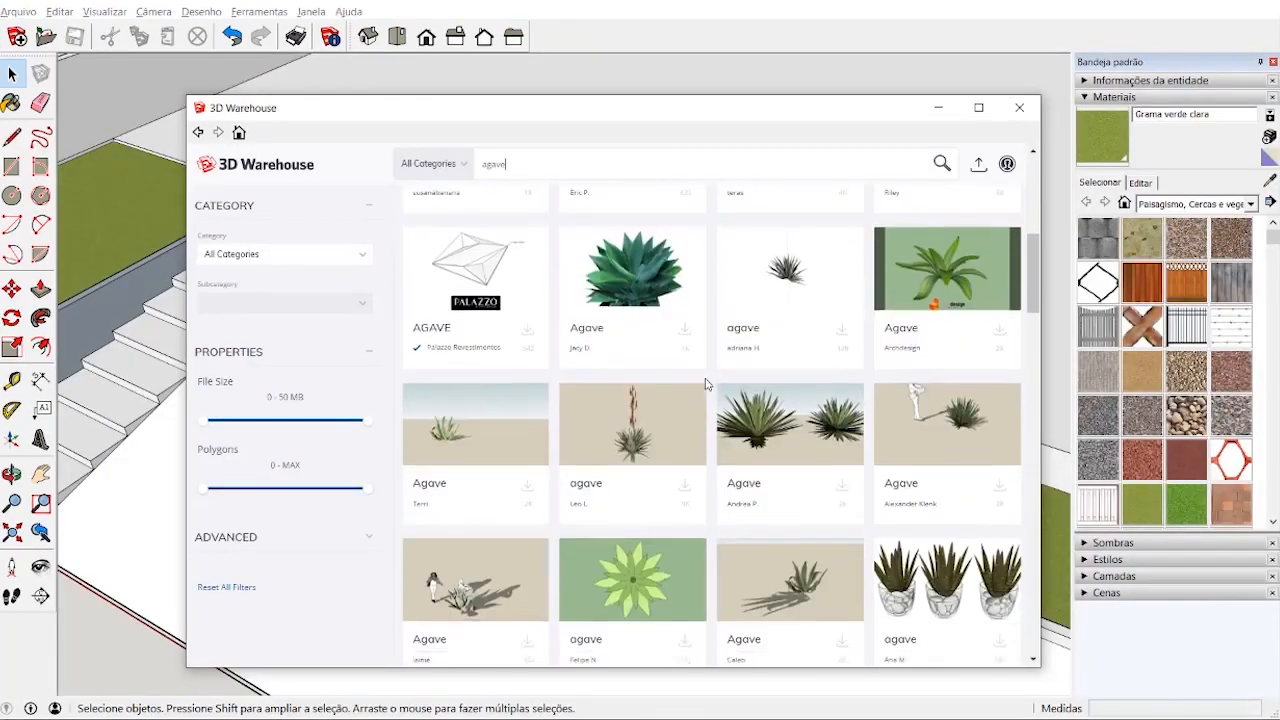
# - Find the Agave geminiflora model in the 3D Warehouse agave results and download it directly into the SketchUp model
pyautogui.scroll(-10, 705, 383)
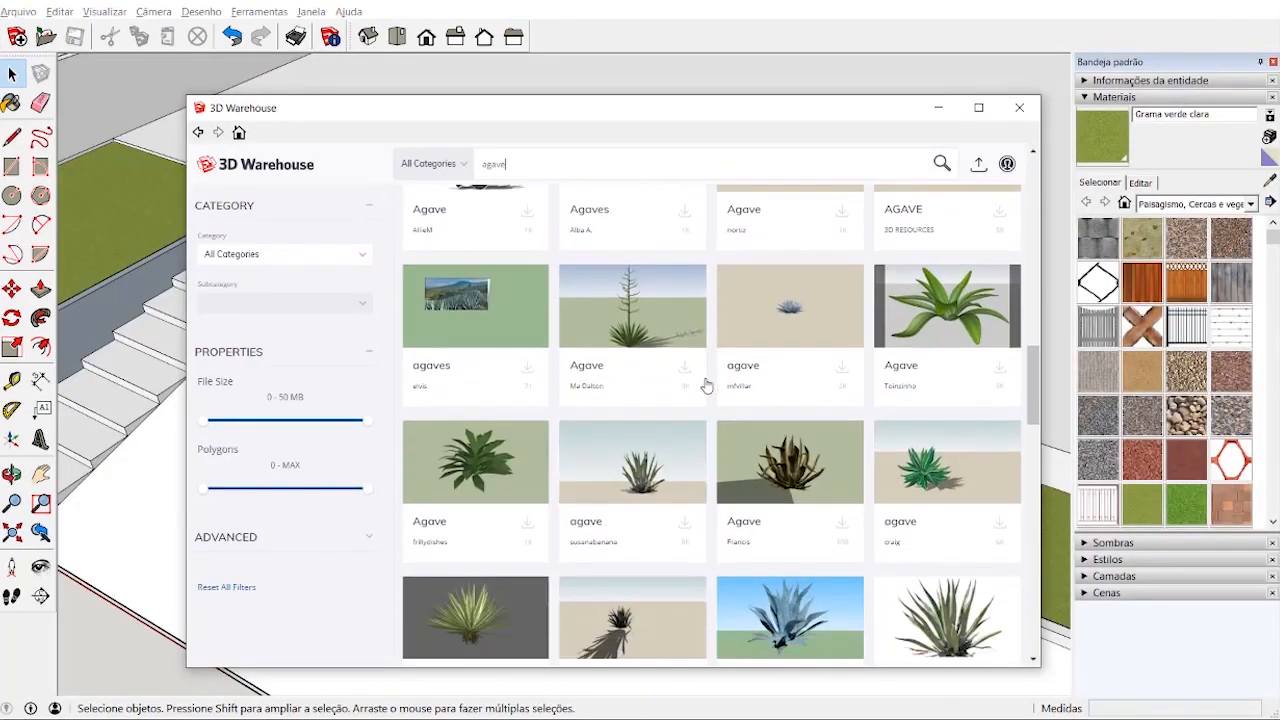
pyautogui.scroll(-5, 705, 383)
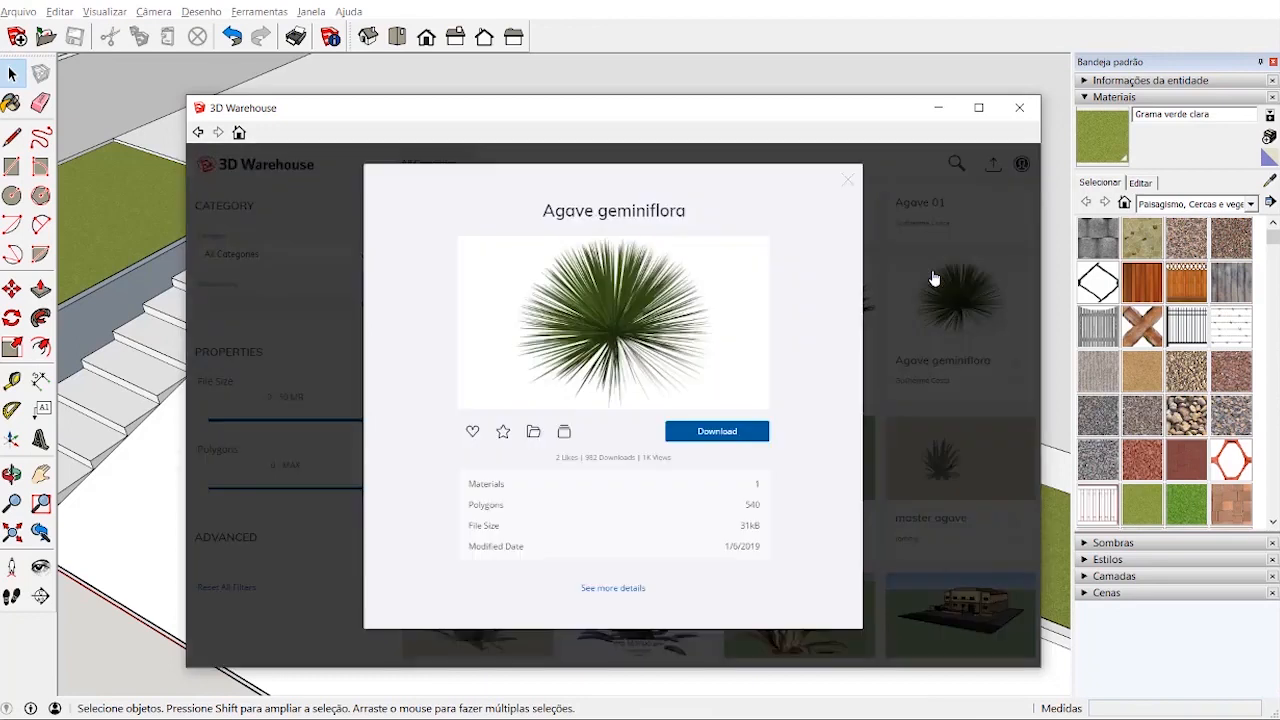
pyautogui.click(743, 433)
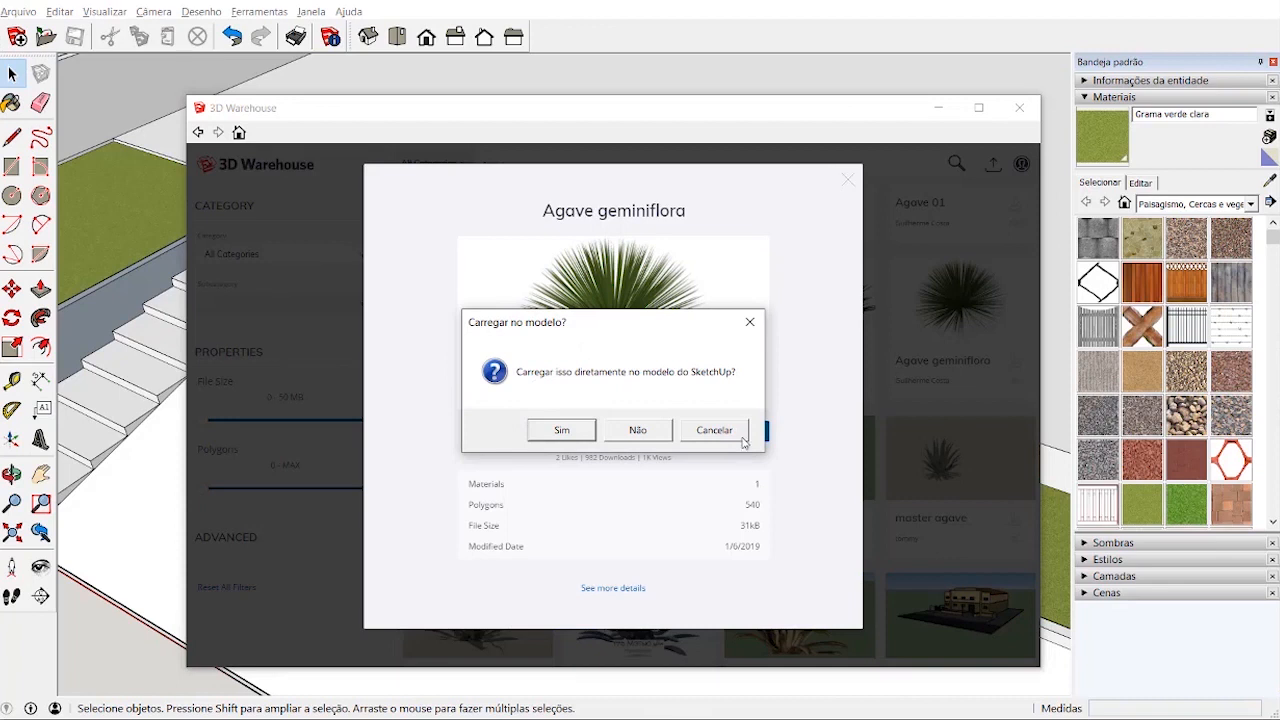
pyautogui.click(562, 430)
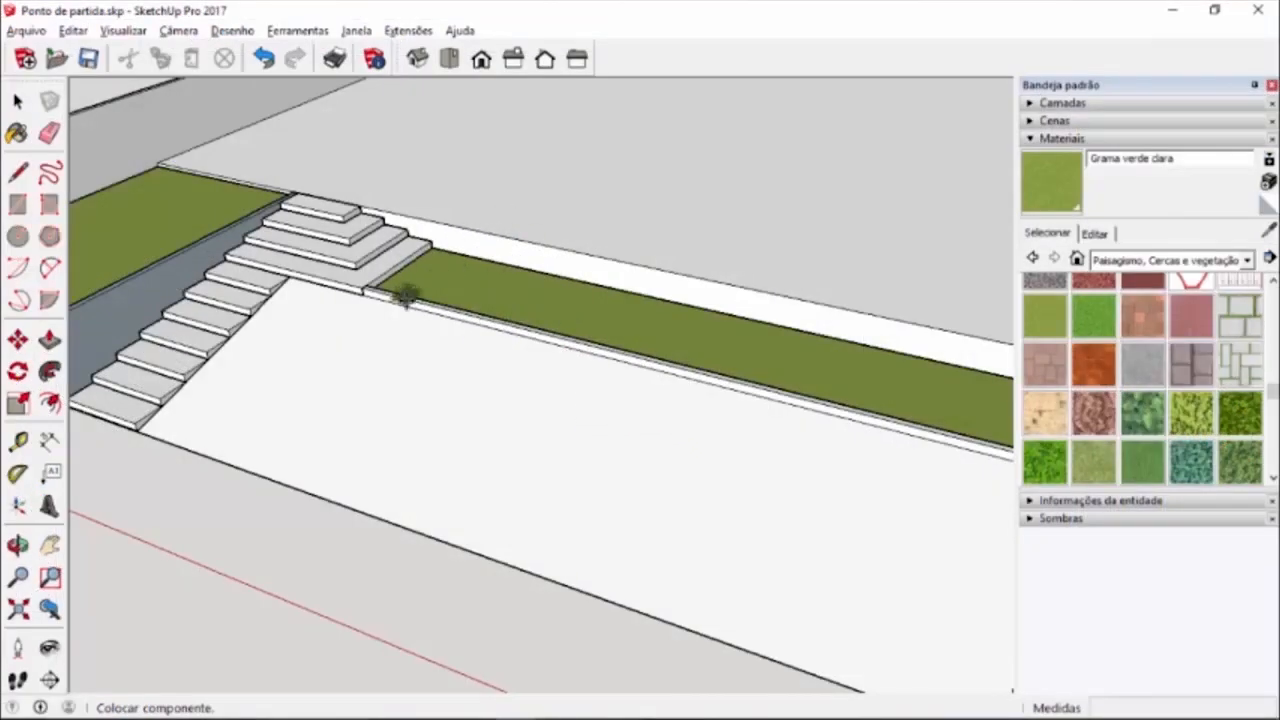
# - Place the agave component on the grass bed, near its back corner beside the stairs
pyautogui.scroll(6, 405, 295)
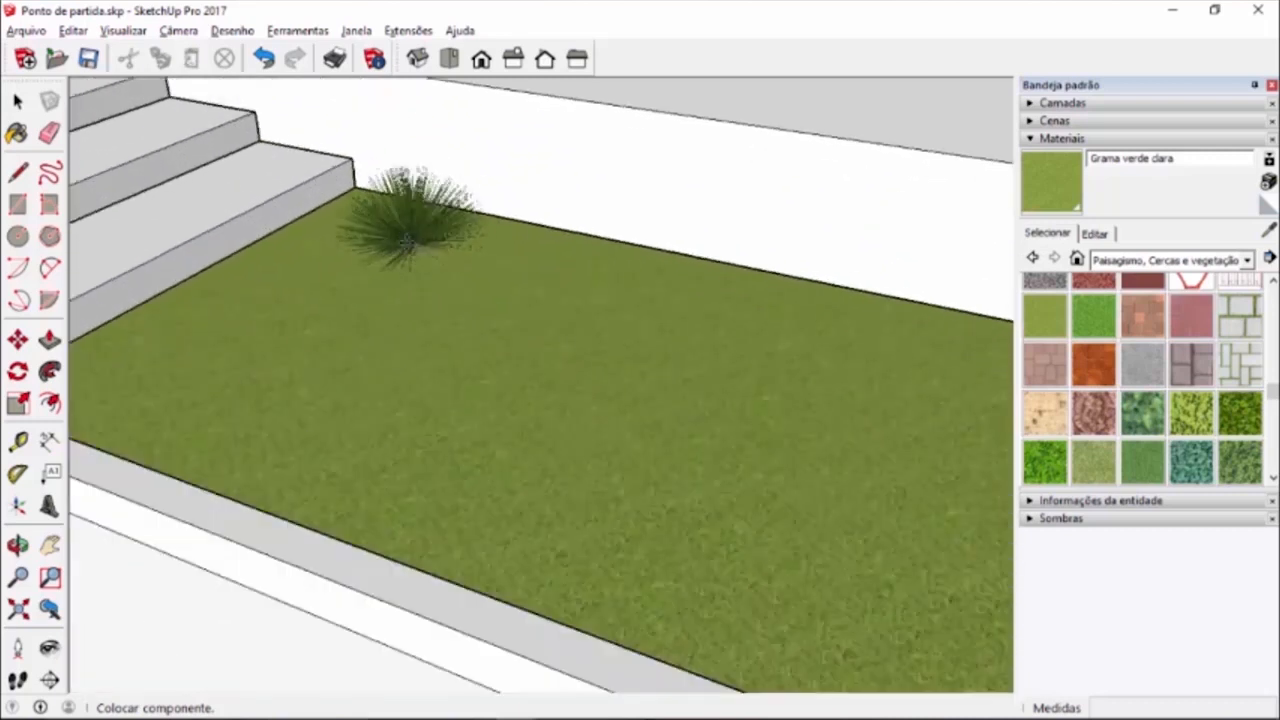
pyautogui.scroll(-3, 386, 238)
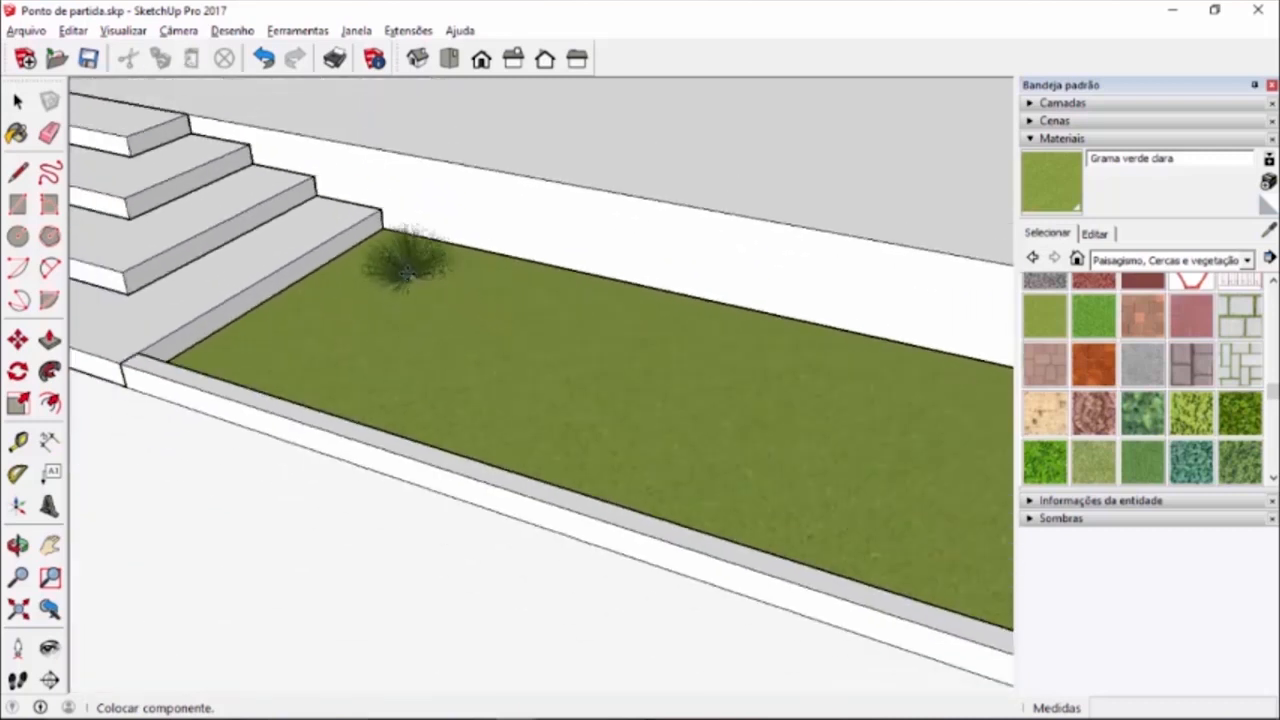
pyautogui.click(405, 268)
# - Scale the placed agave up uniformly from a corner of its bounding box by a factor of about 1.64
pyautogui.moveTo(400, 366); pyautogui.dragTo(600, 503, button='middle')
pyautogui.scroll(2, 405, 320)
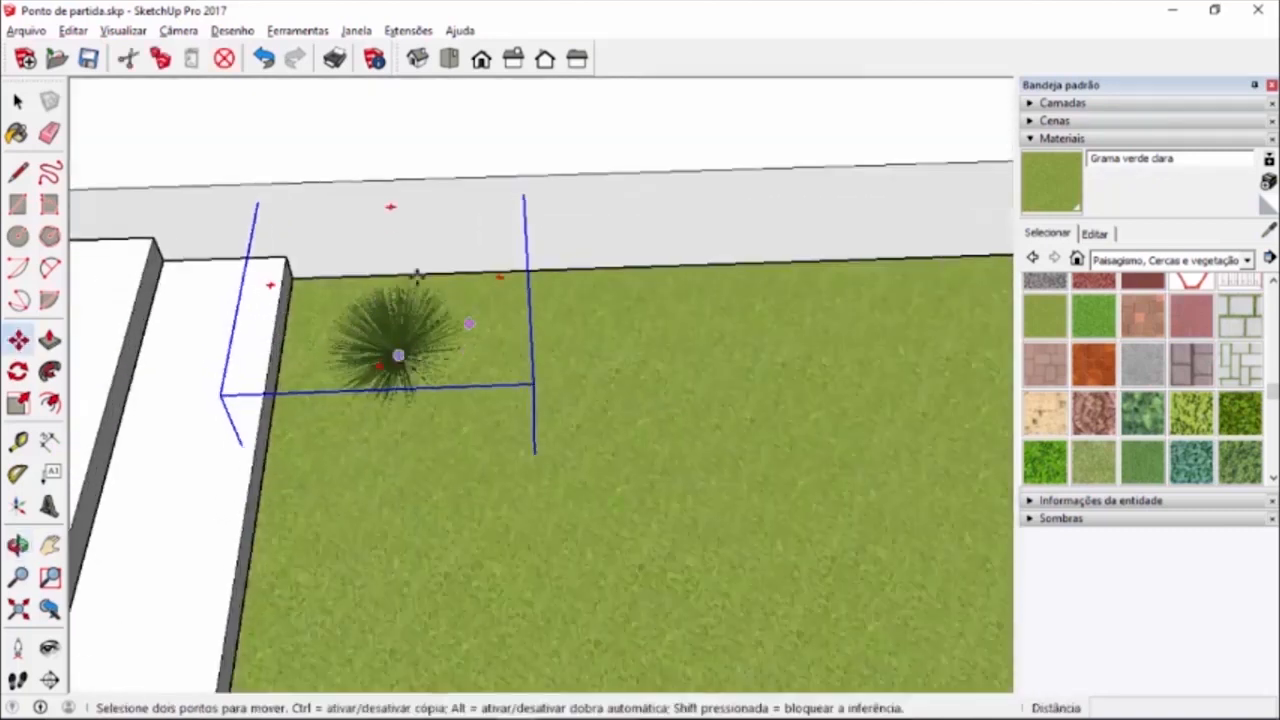
pyautogui.click(19, 404)
pyautogui.moveTo(394, 437); pyautogui.dragTo(577, 365, button='middle')
pyautogui.moveTo(580, 336); pyautogui.dragTo(871, 214)
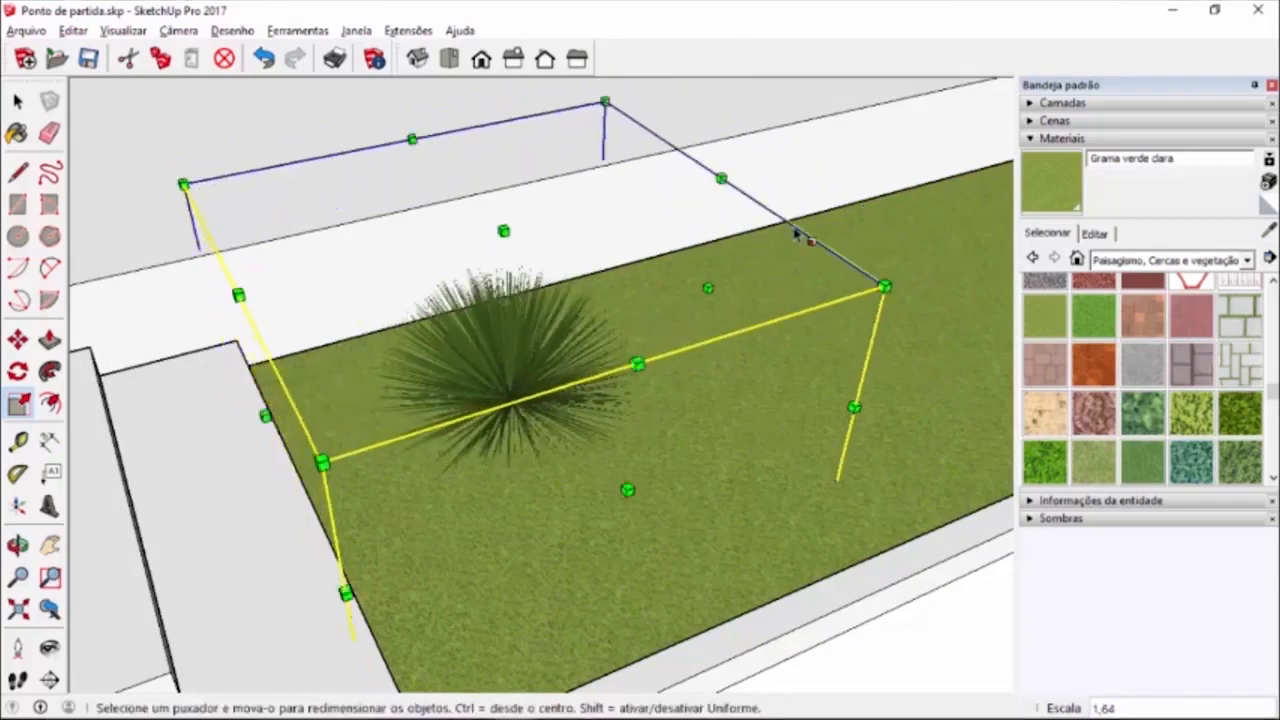